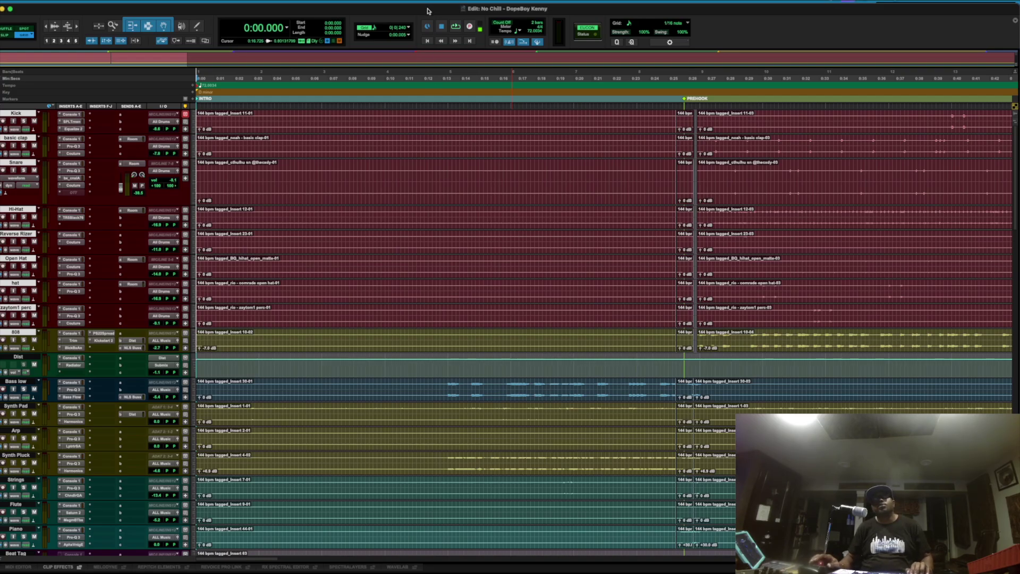
Step: Play the session from the start, and audition the PREHOOK section twice from 0:25.832
key(space)
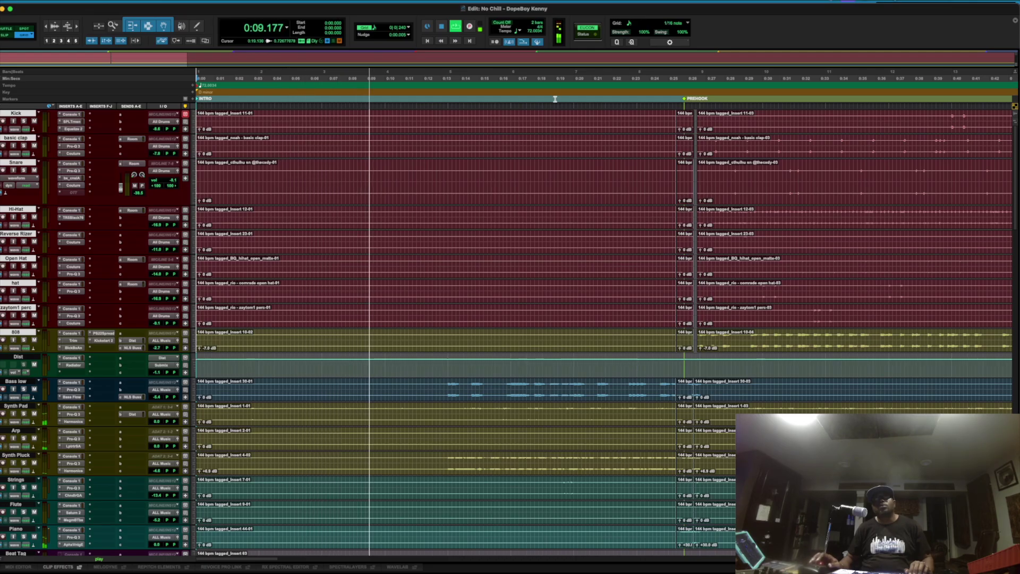
key(r)
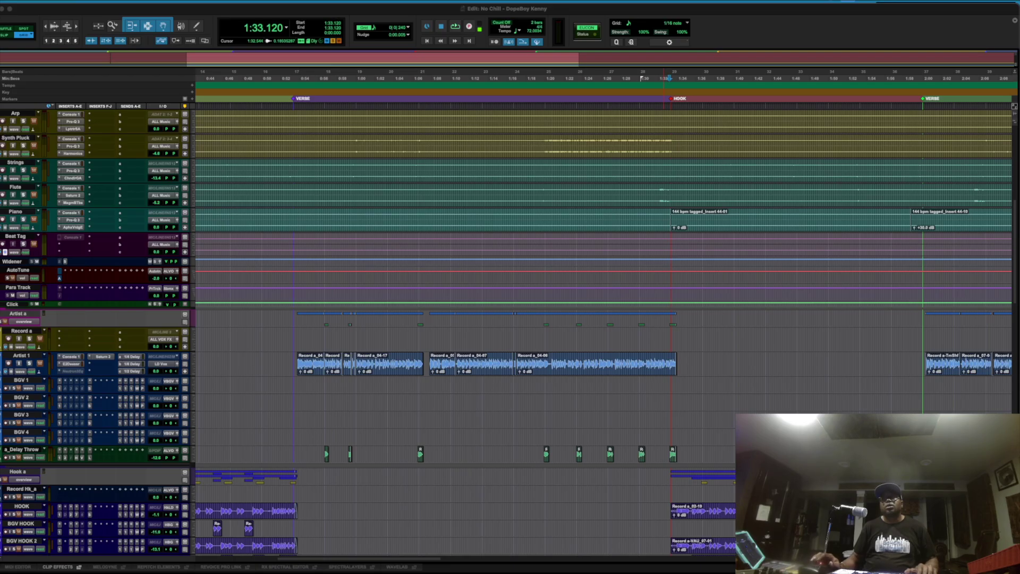
scroll(563, 346, left, 10)
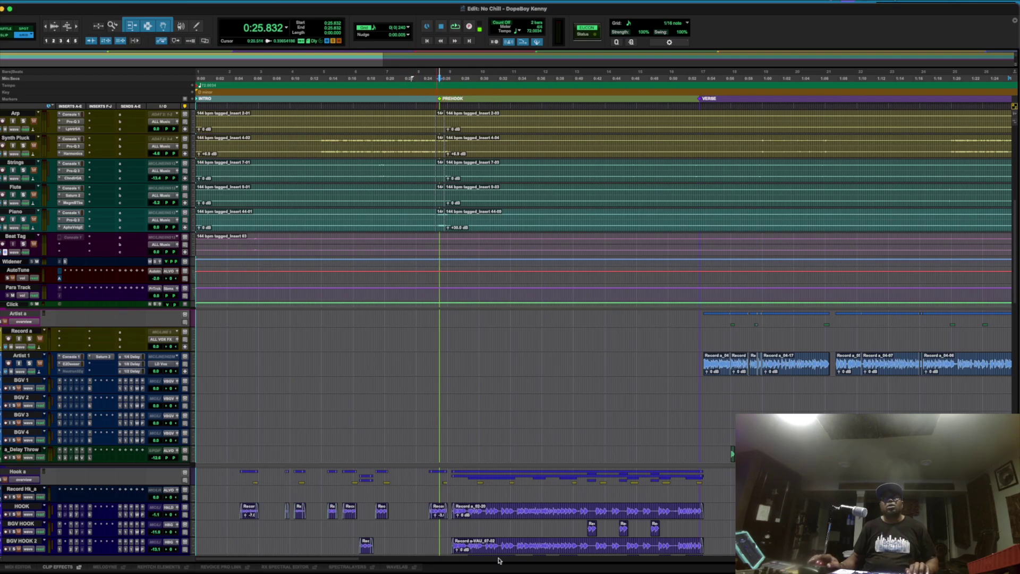
key(space)
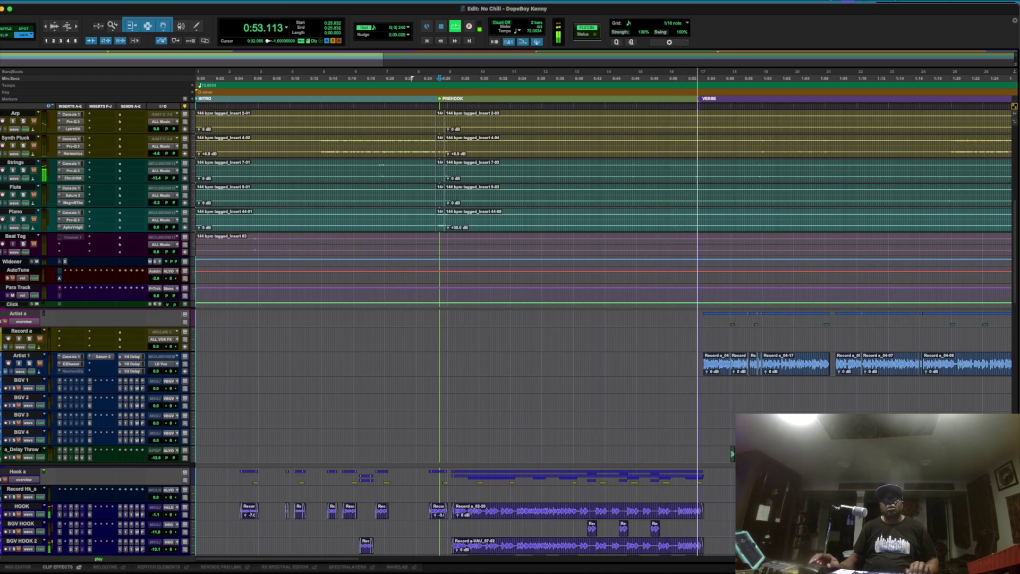
key(space)
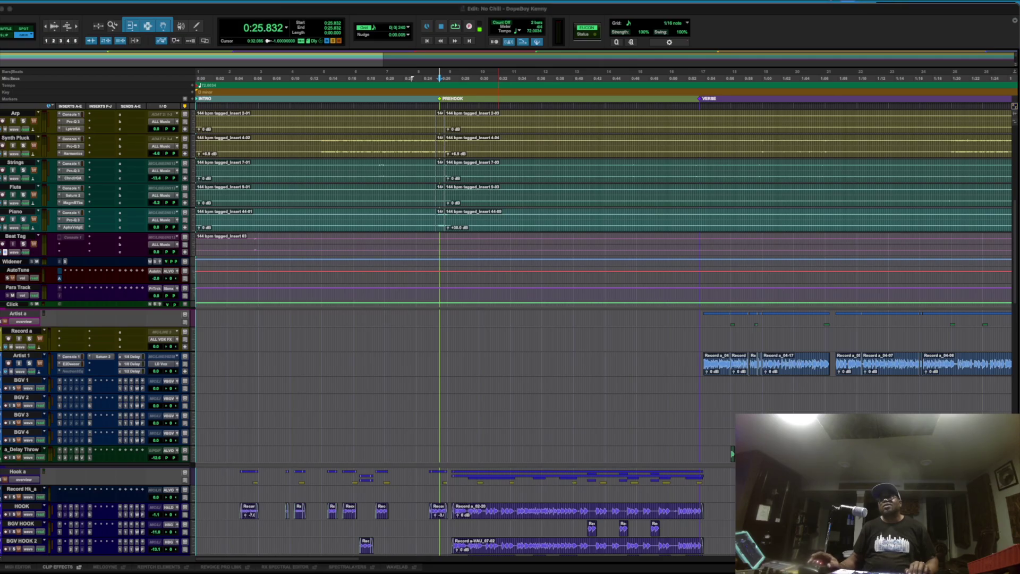
key(space)
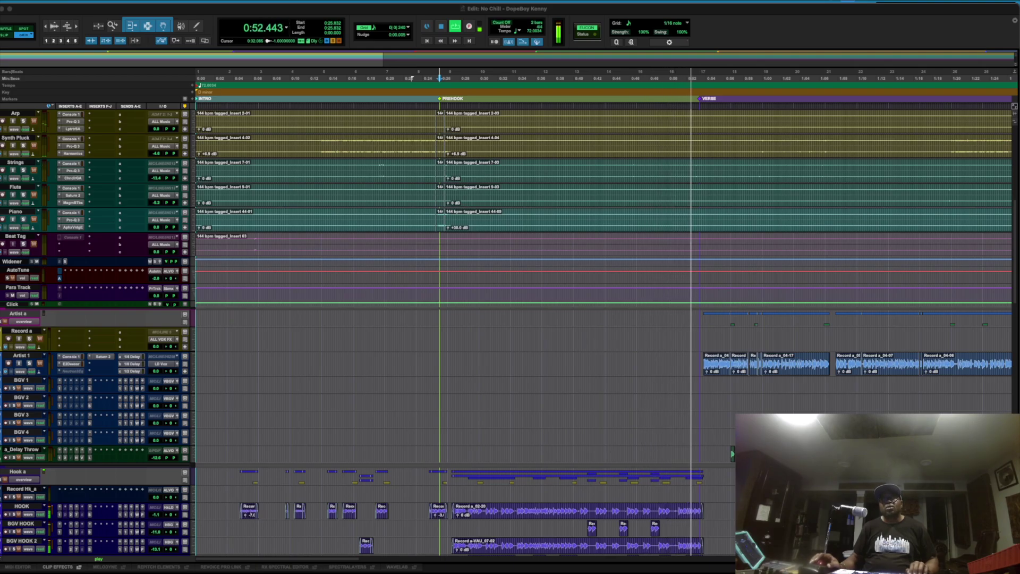
key(space)
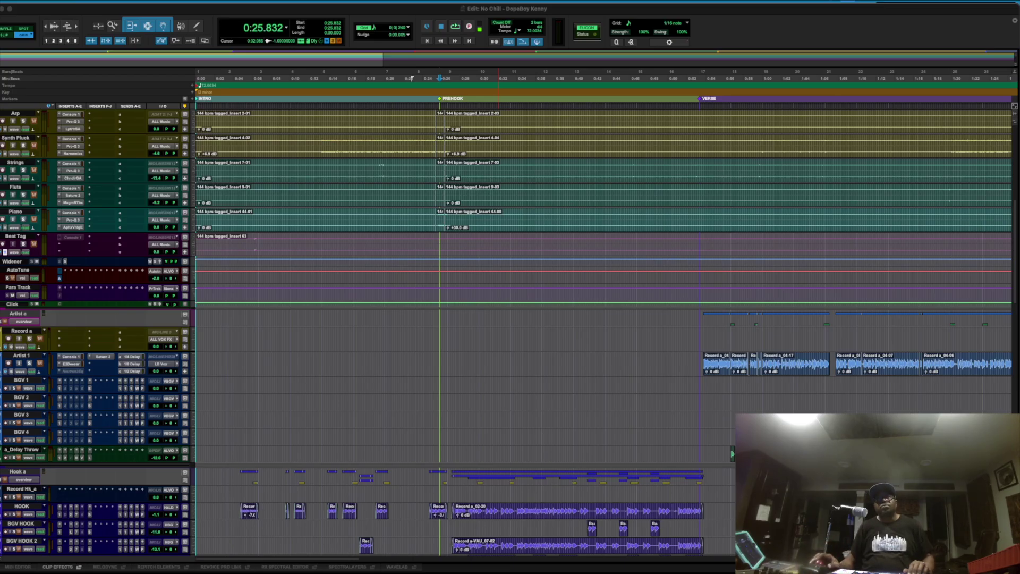
Step: View the Kick channel in the Console 1 mixing overview and close the overview again
drag(502, 571, 400, 154)
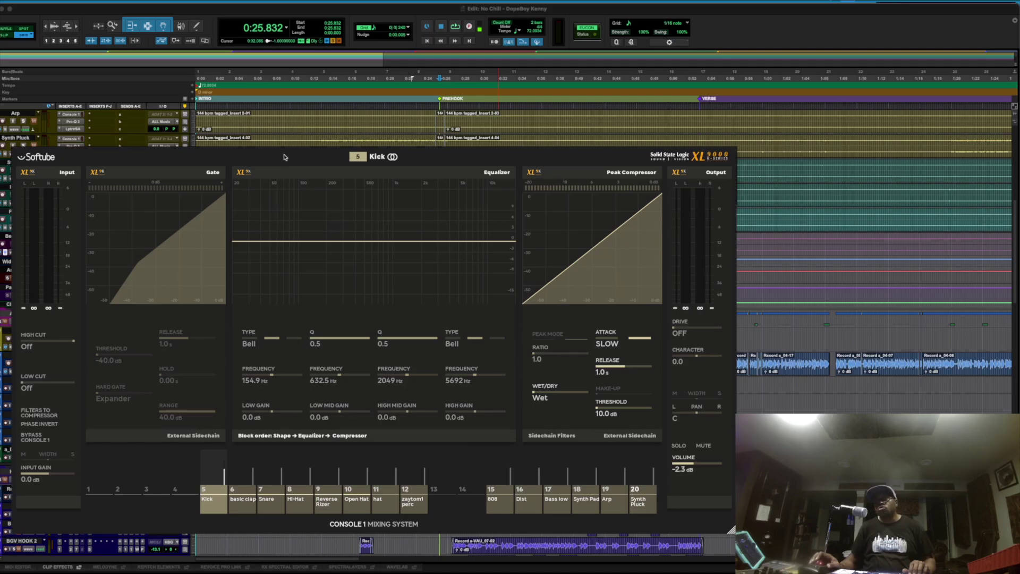
key(Escape)
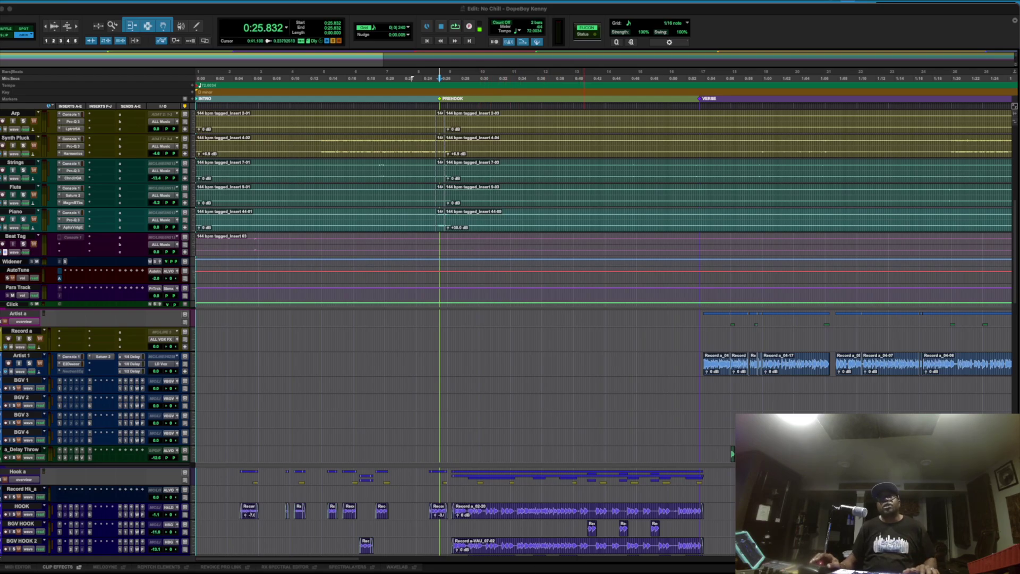
Step: Audition the drum tracks in the prehook, playing from 0:39.998 where the Kick enters
key(space)
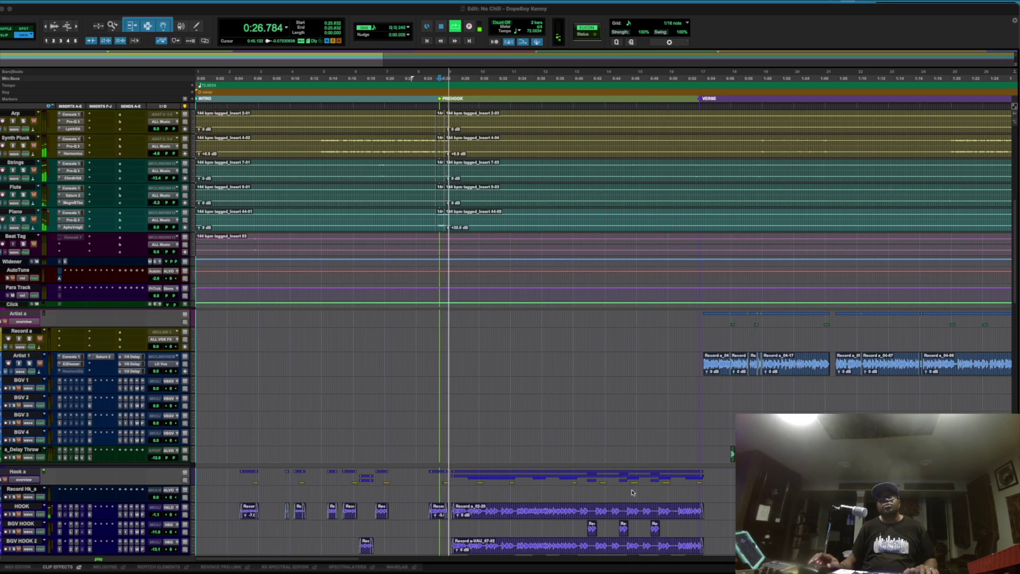
scroll(616, 241, up, 6)
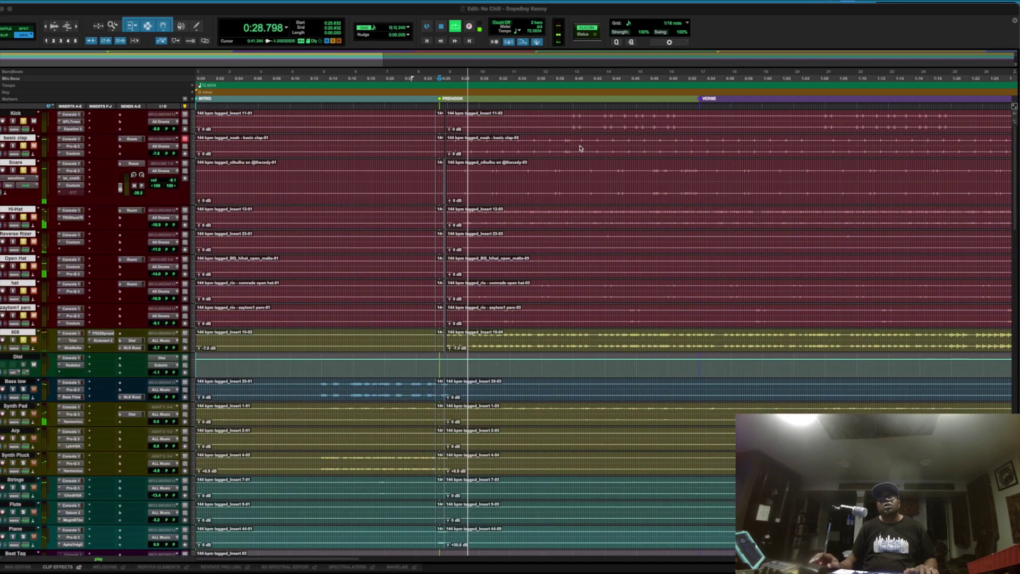
key(space)
click(574, 127)
key(space)
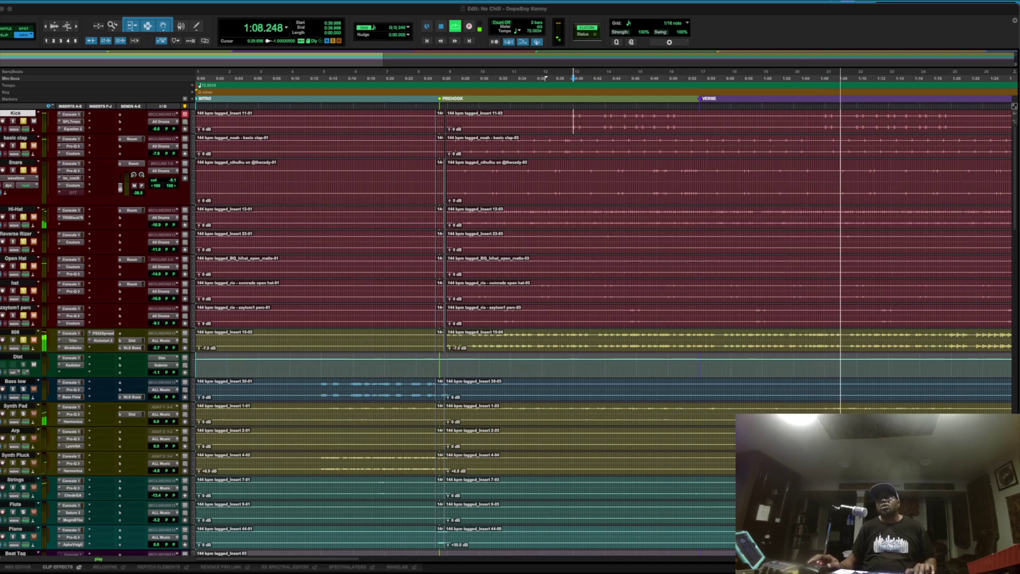
key(space)
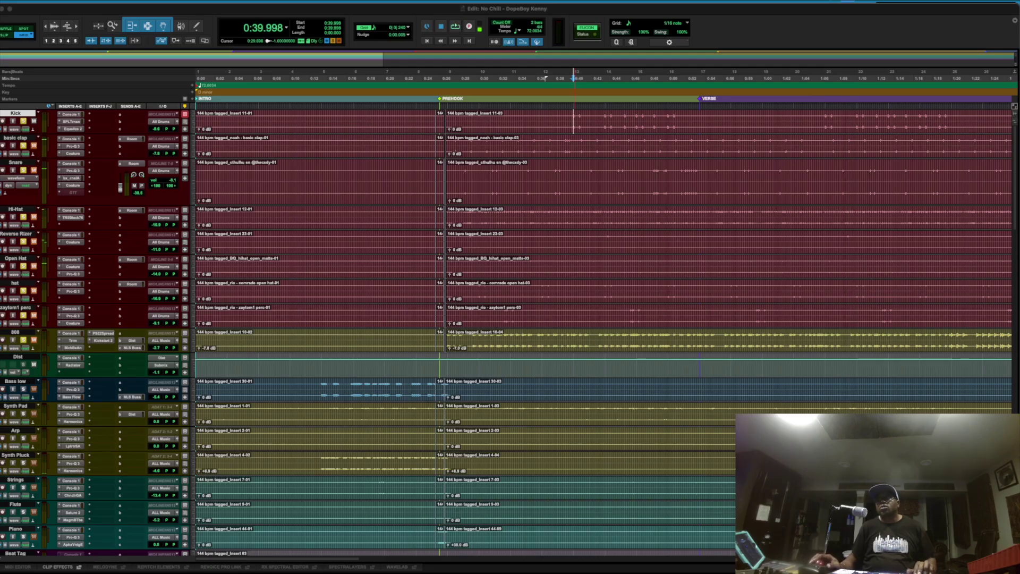
key(space)
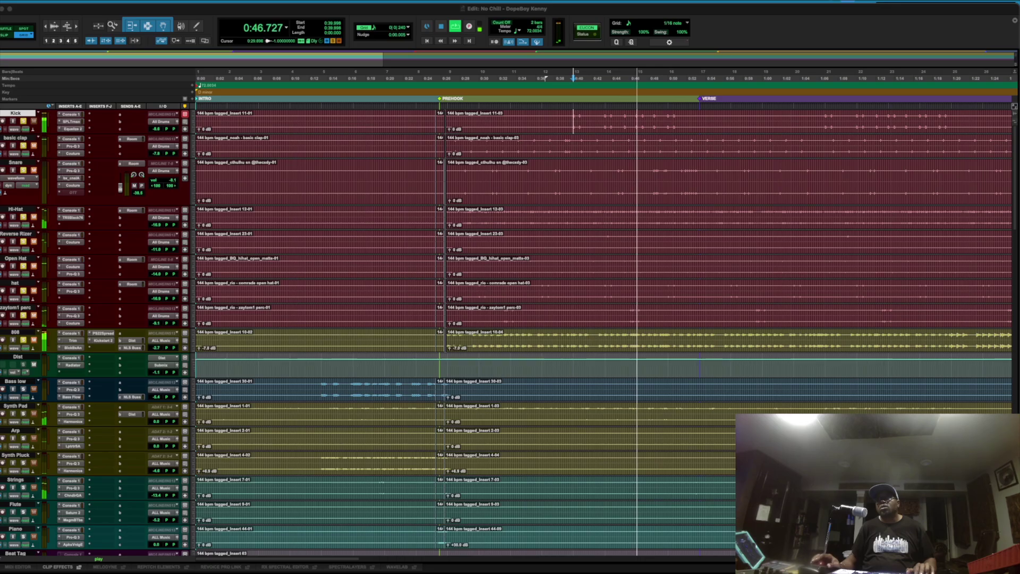
key(space)
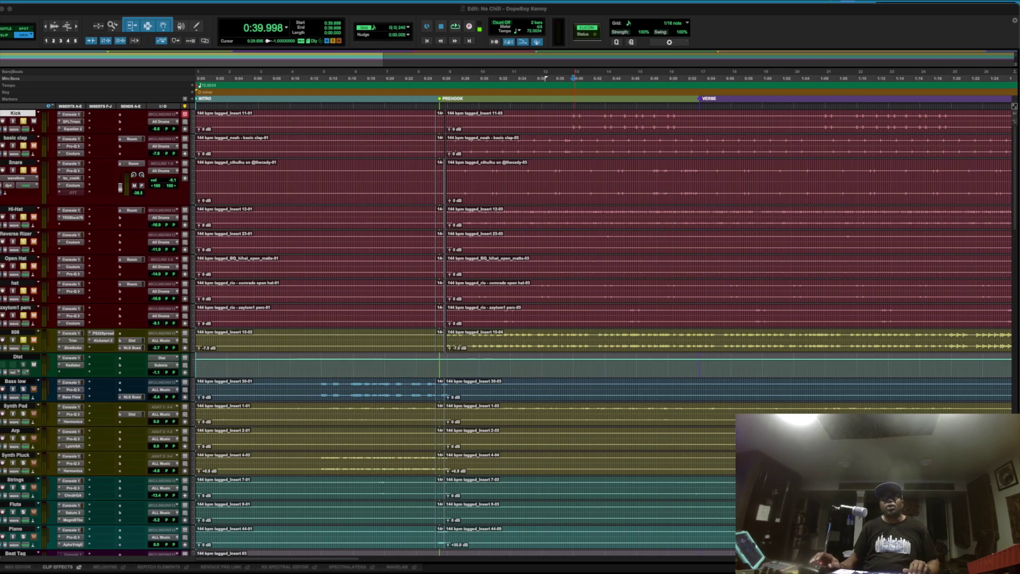
Step: Inspect the Kick's SPL Transient Designer Plus settings and the low shelf band of its Equalize 2
click(72, 121)
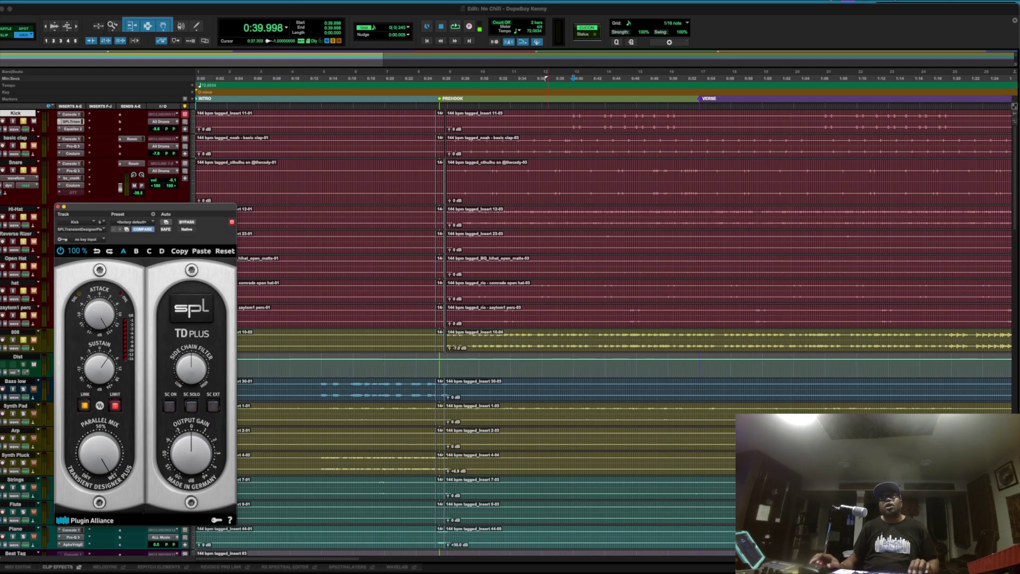
click(73, 129)
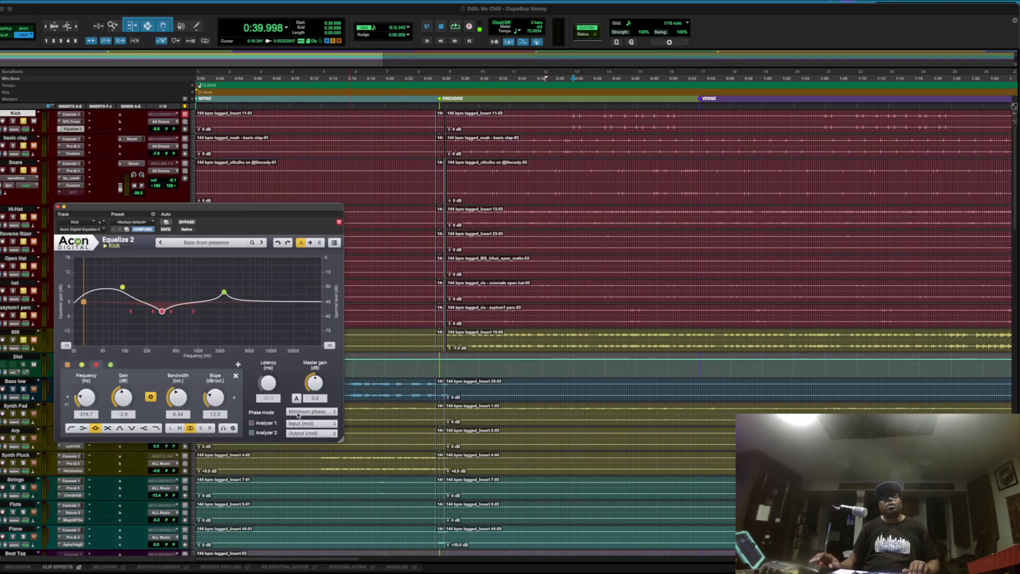
click(123, 288)
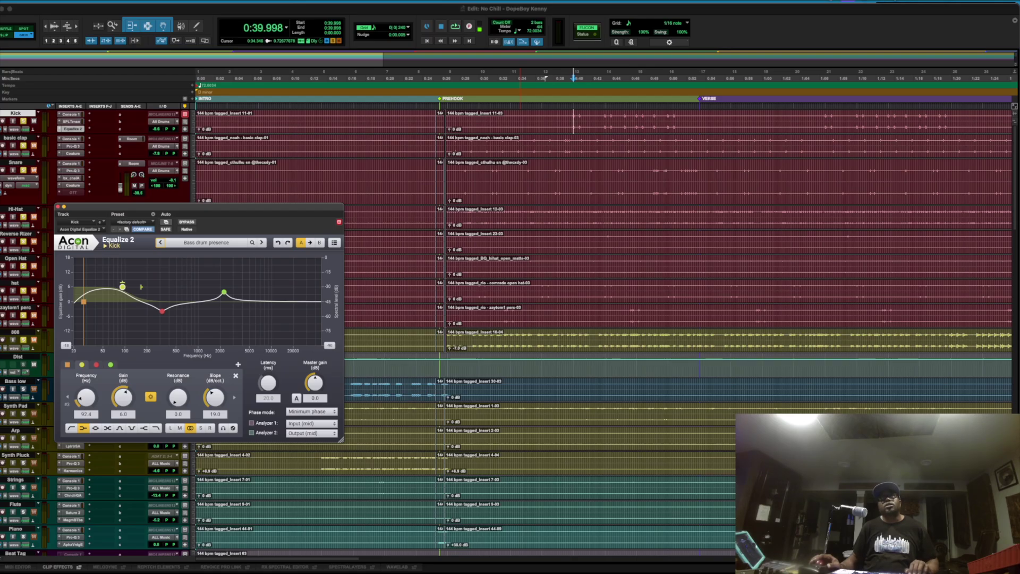
Step: Show the Kick's SPL Transient Designer Plus and Equalize 2 windows together without overlapping
click(75, 122)
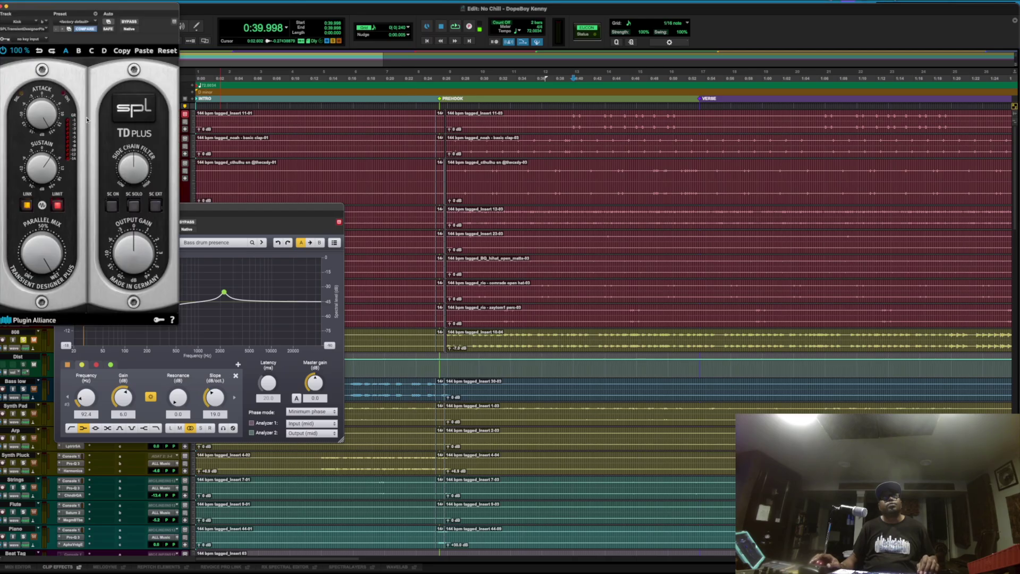
click(6, 6)
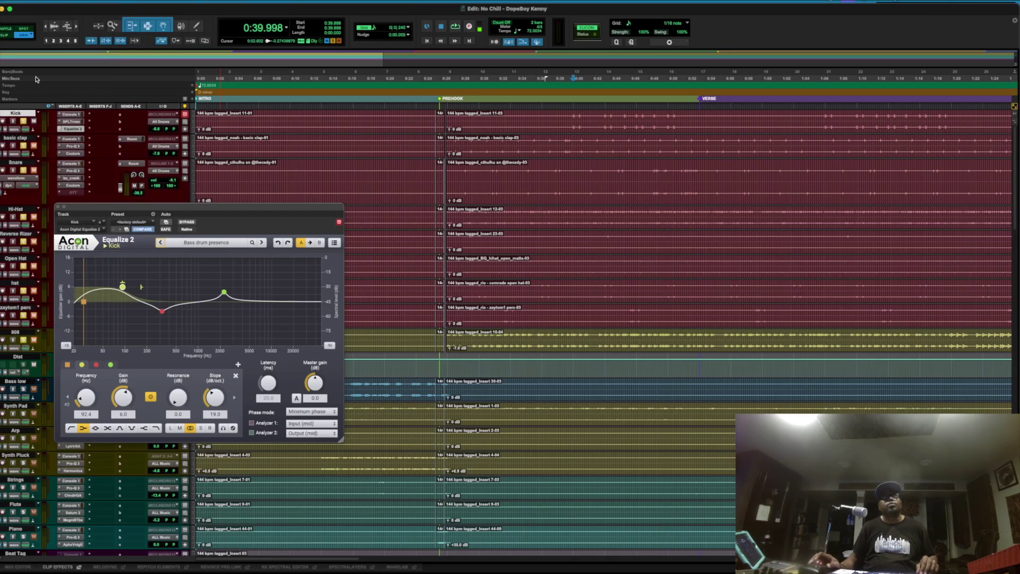
super+click(78, 129)
click(70, 122)
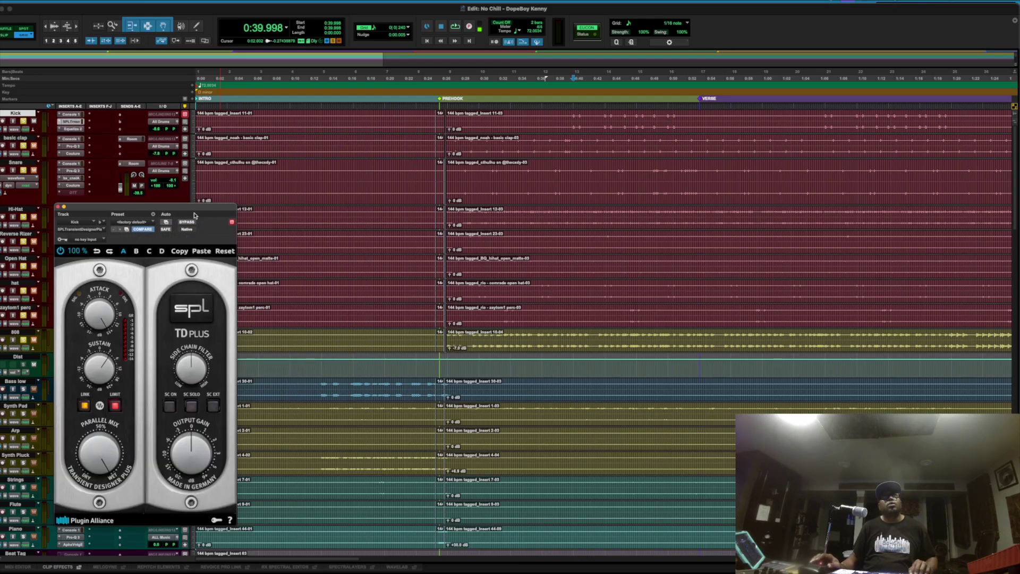
click(81, 132)
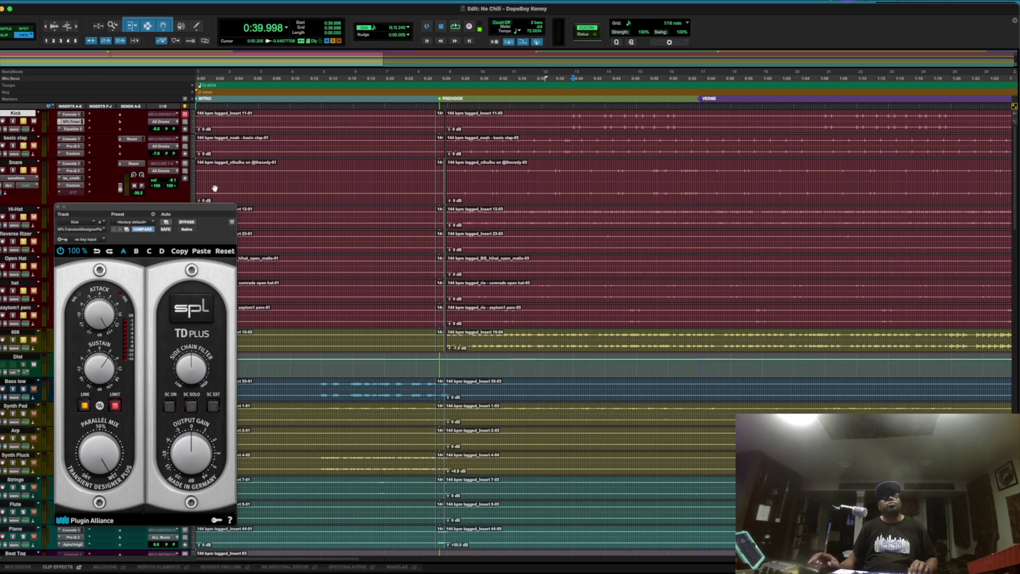
click(76, 130)
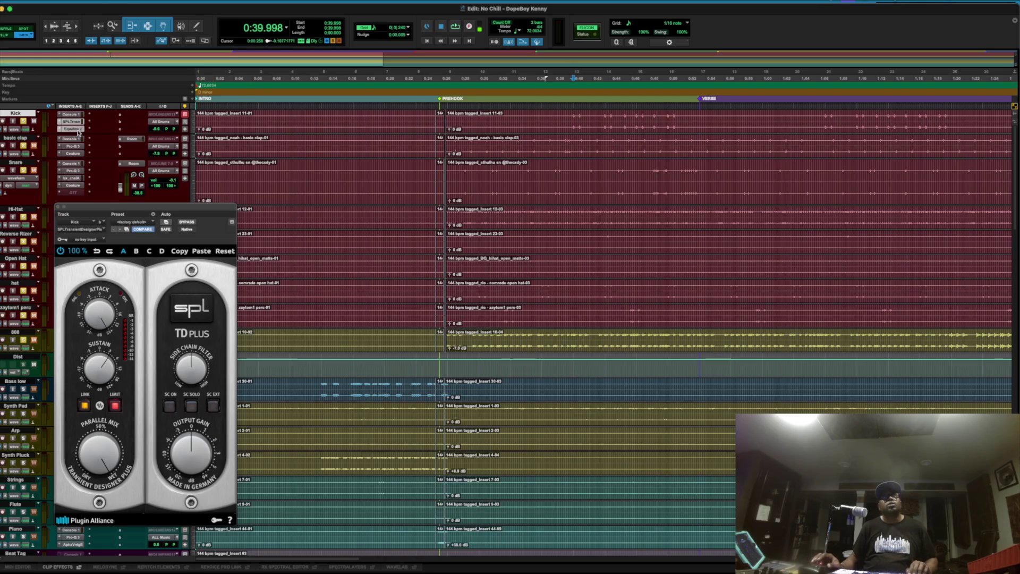
drag(304, 212, 525, 144)
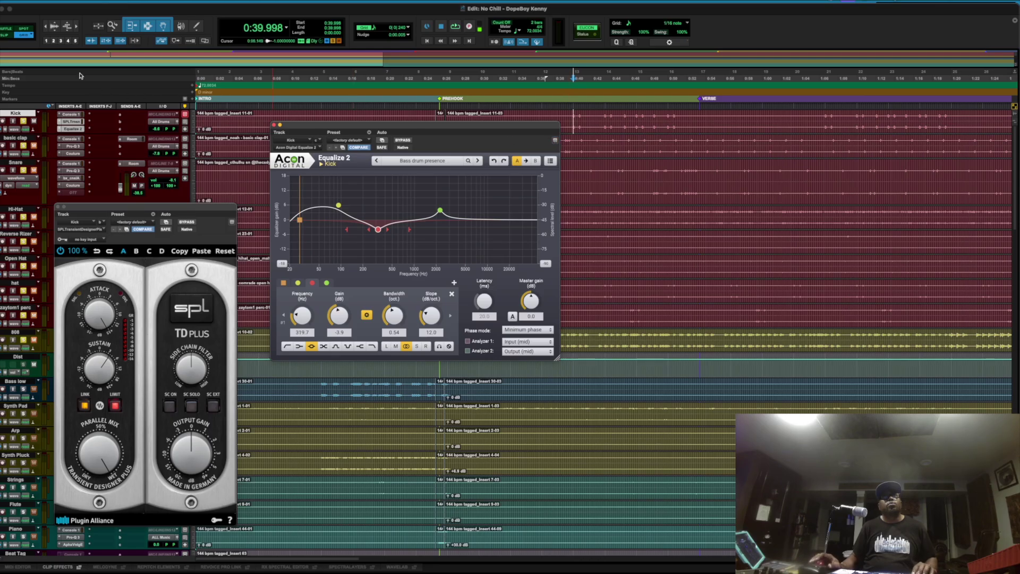
Step: Compare the Kick with its Transient Designer and Equalize 2 bypassed and active while playing the passage from 0:39.998 to 0:51.039
super+click(72, 122)
super+click(72, 129)
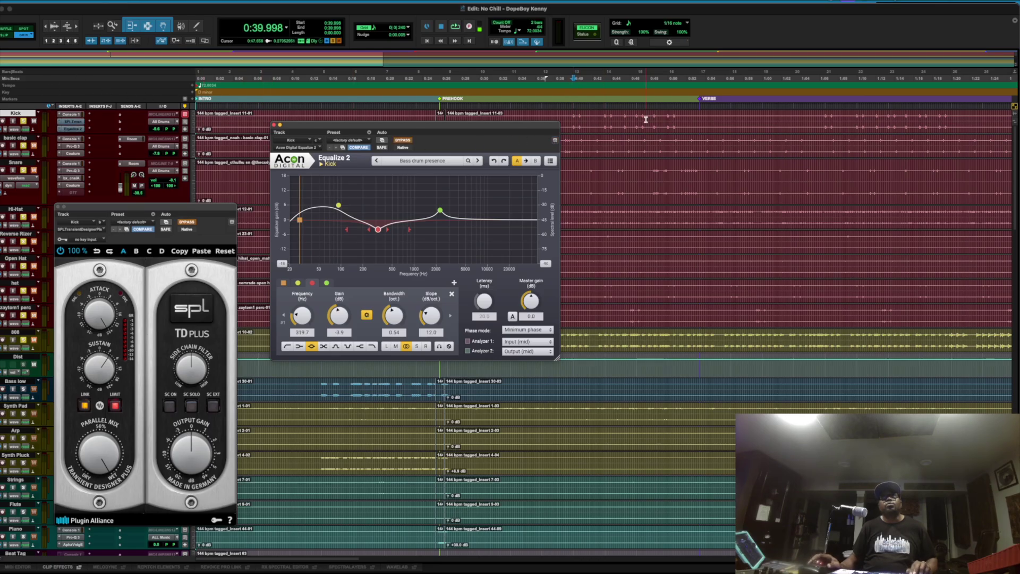
drag(678, 117, 573, 124)
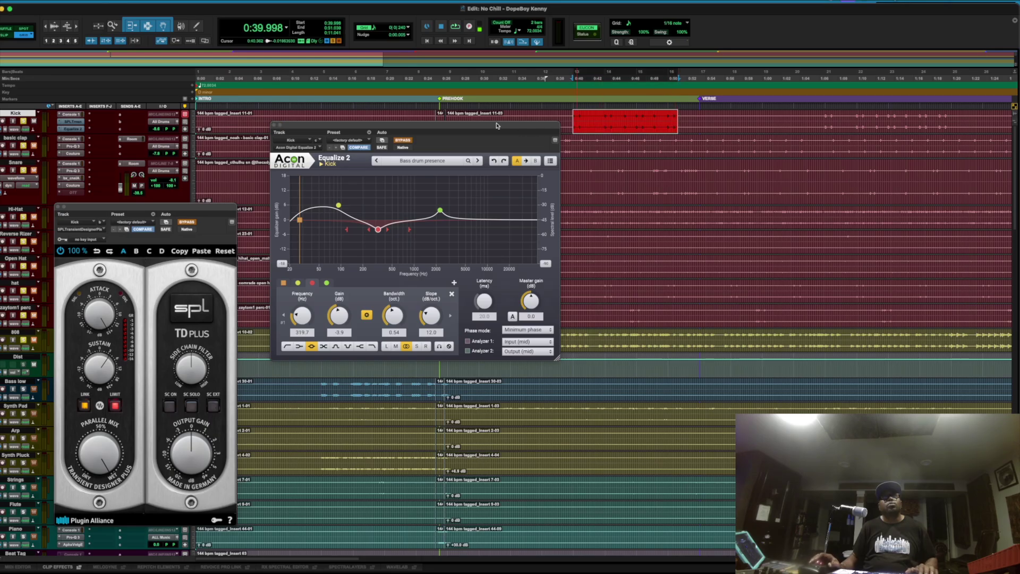
key(space)
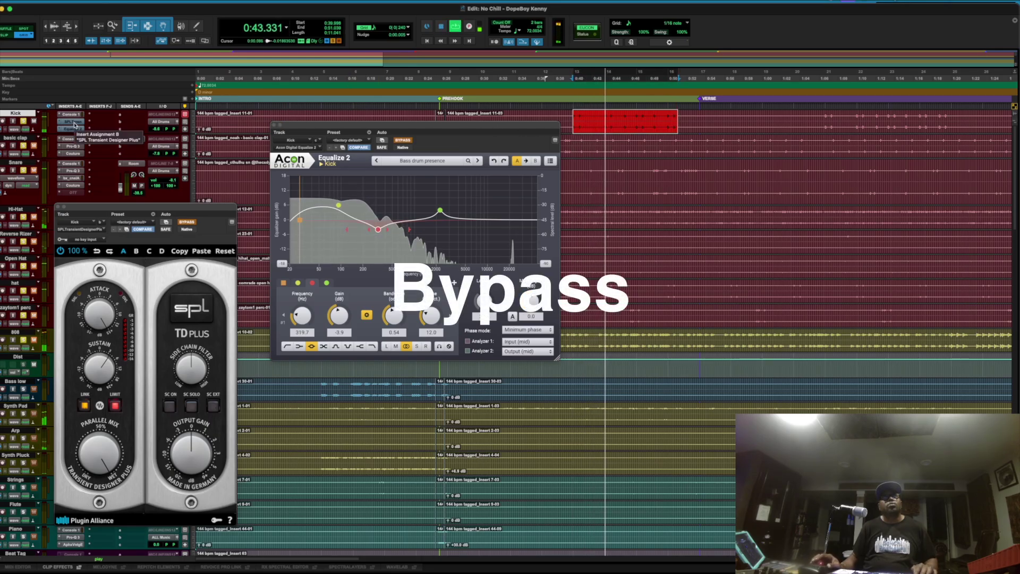
super+click(74, 123)
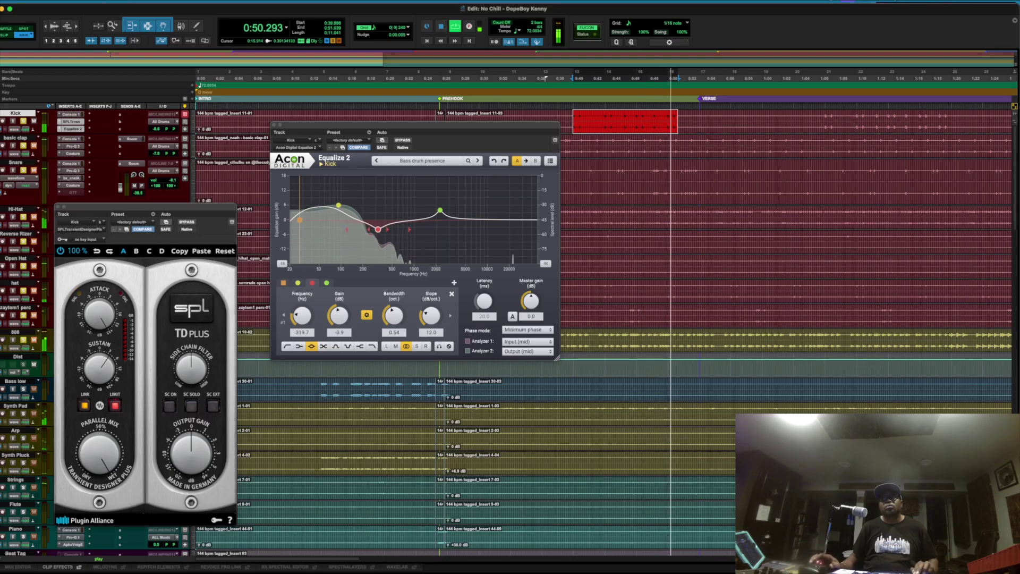
key(space)
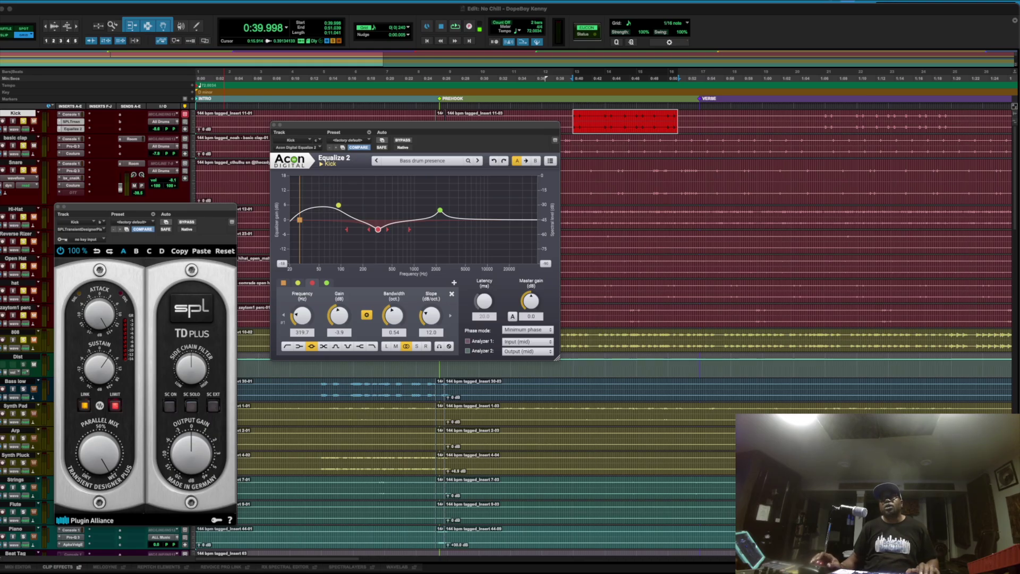
Step: Replay the selected drum passage and close the Kick's Equalize 2 and Transient Designer windows
key(space)
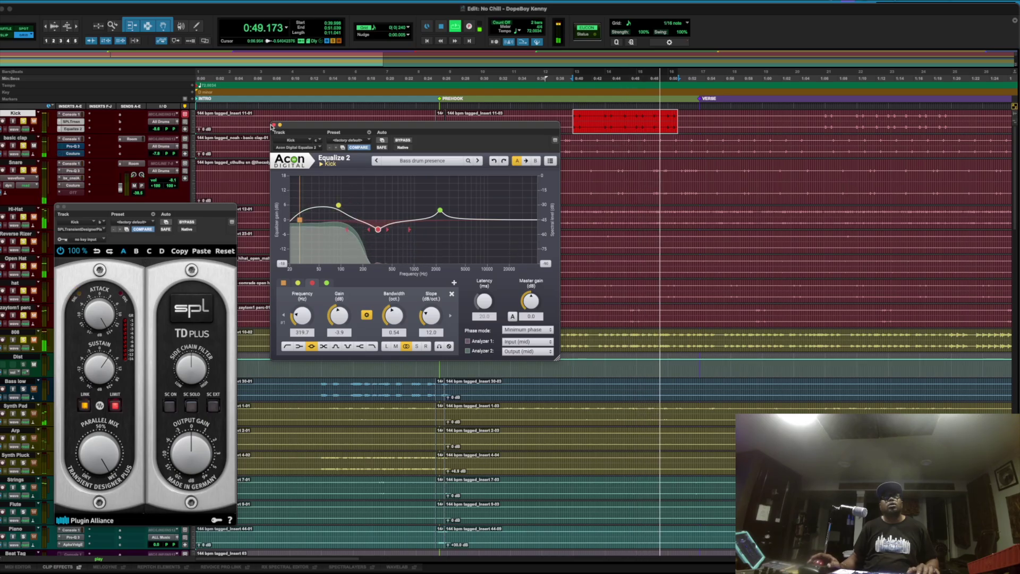
click(274, 125)
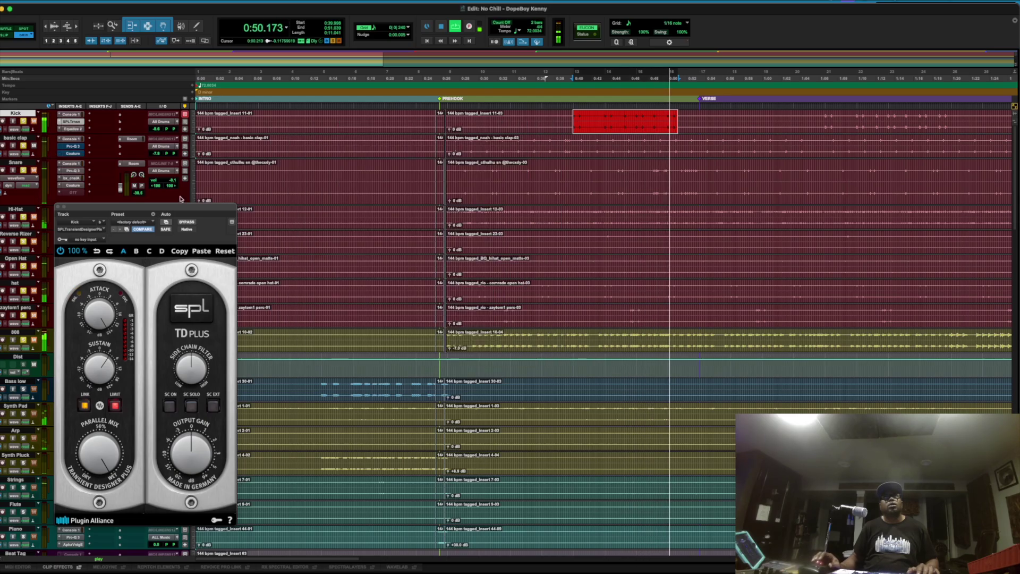
click(59, 207)
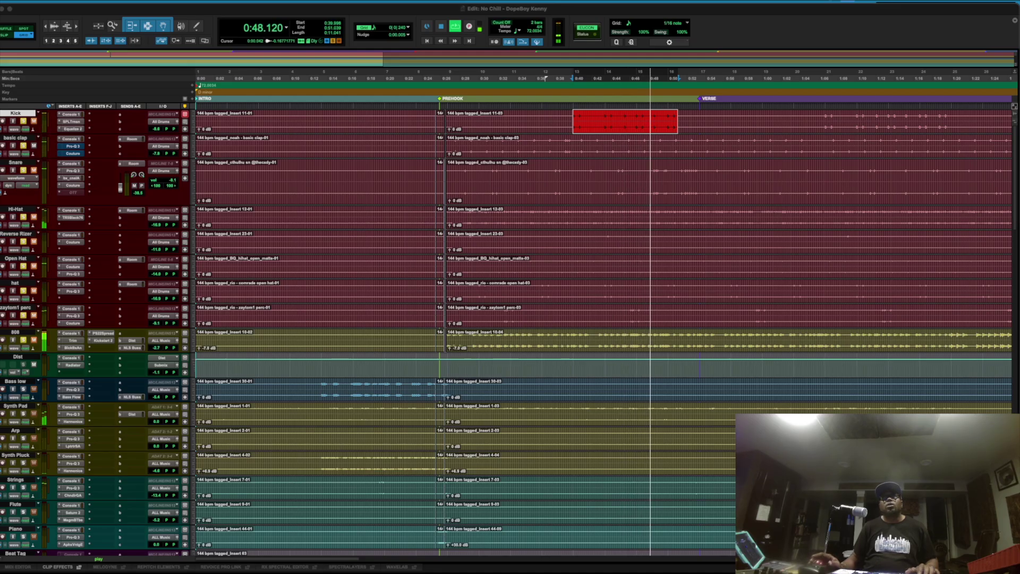
key(space)
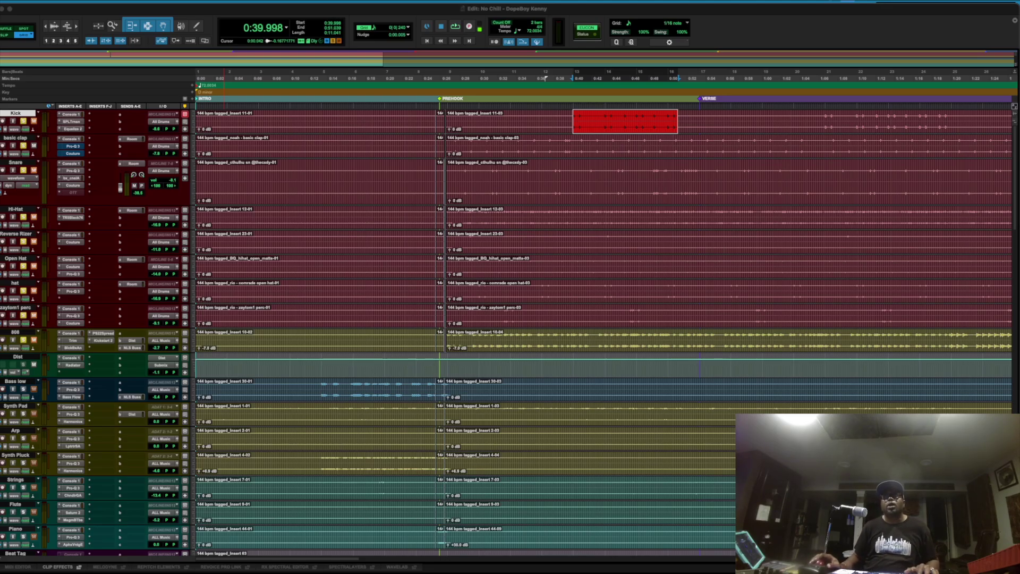
Step: Open the basic clap's Pro-Q 3 and show the settings of its lower midrange boost band
click(72, 146)
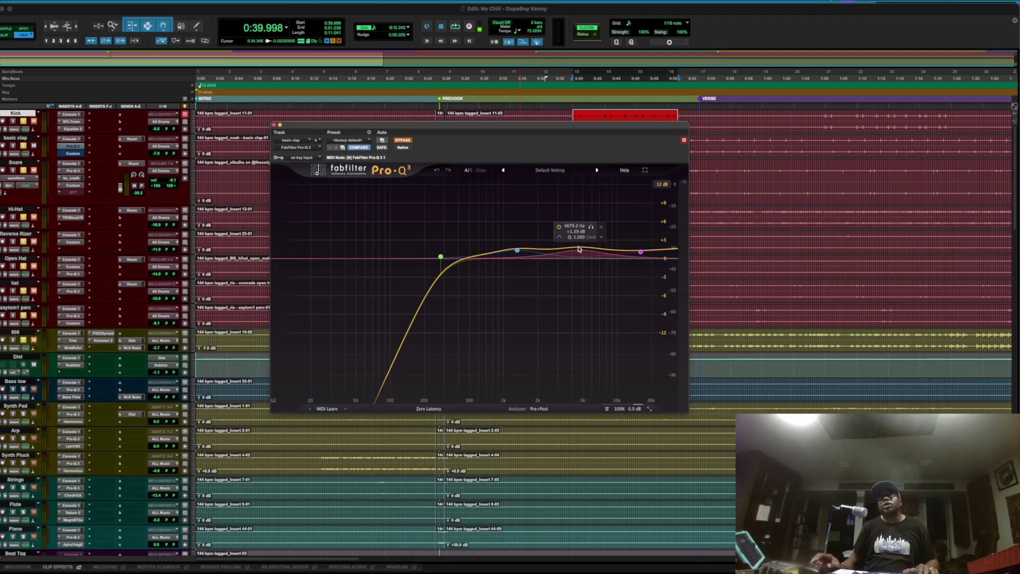
click(517, 250)
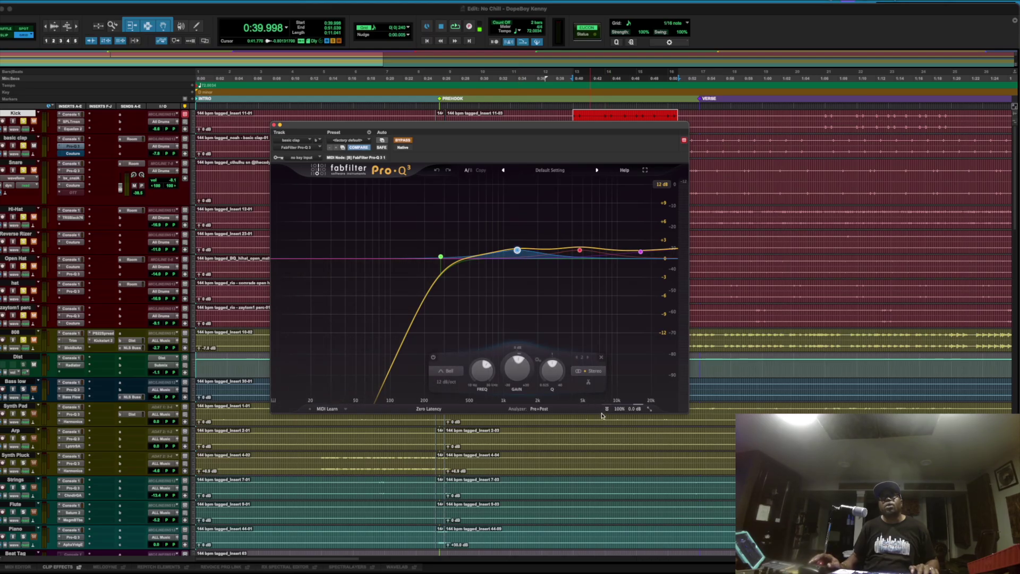
Step: Switch off the three boost bands in the basic clap's Pro-Q 3, keeping the low cut on, and take the plugin out of bypass
mouse_move(583, 276)
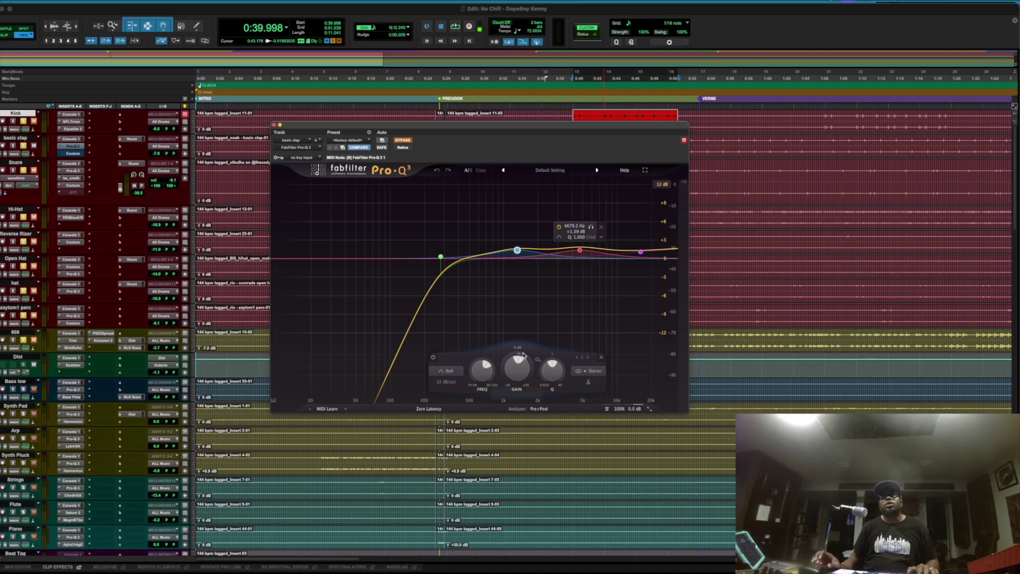
click(433, 357)
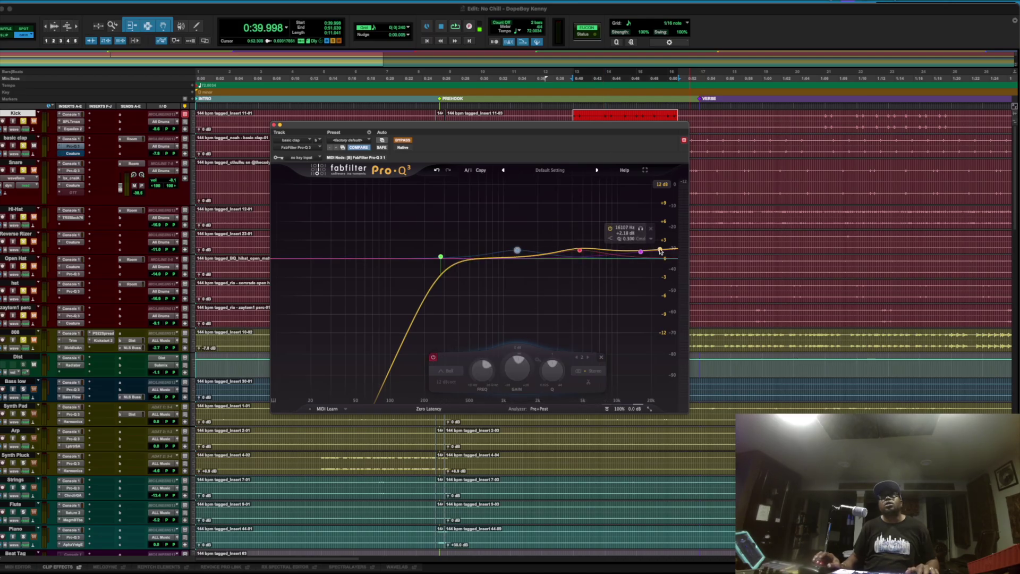
click(433, 358)
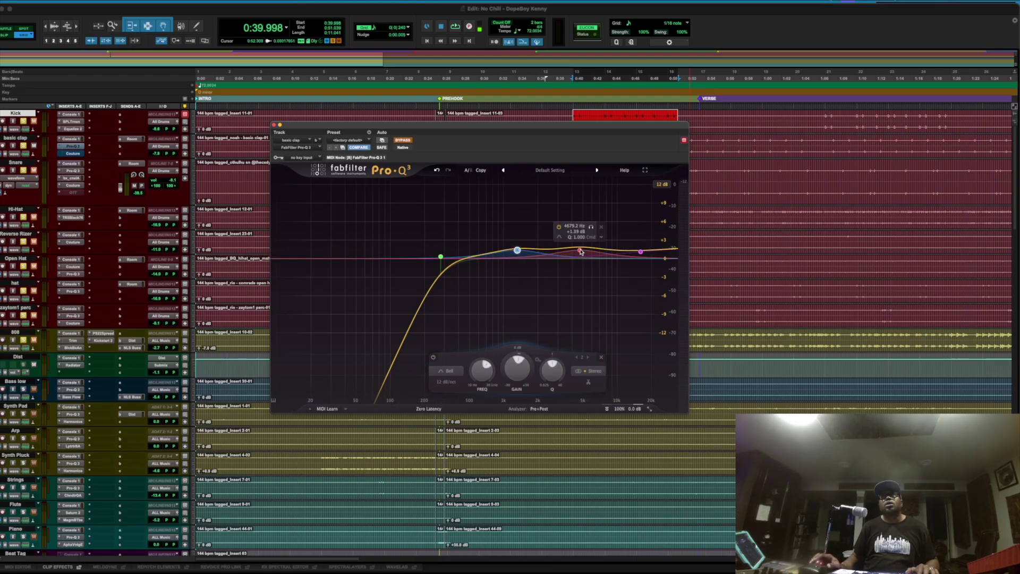
click(579, 250)
click(494, 356)
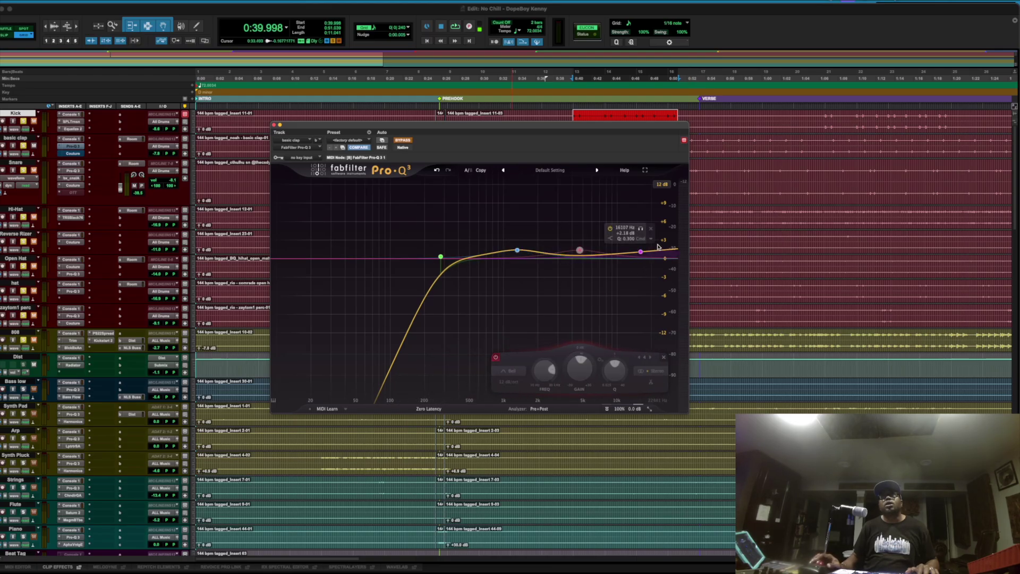
click(640, 253)
click(497, 357)
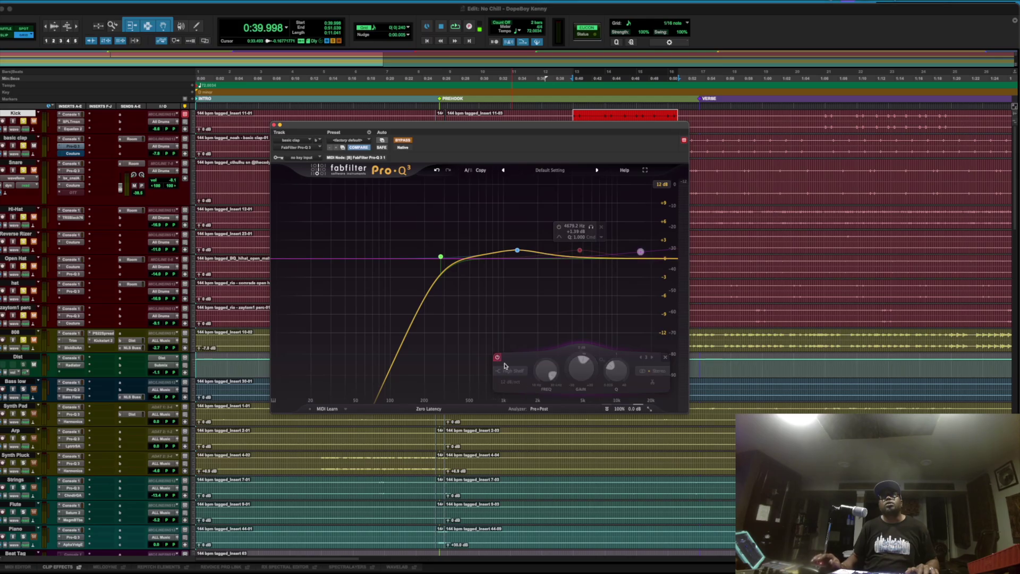
click(403, 140)
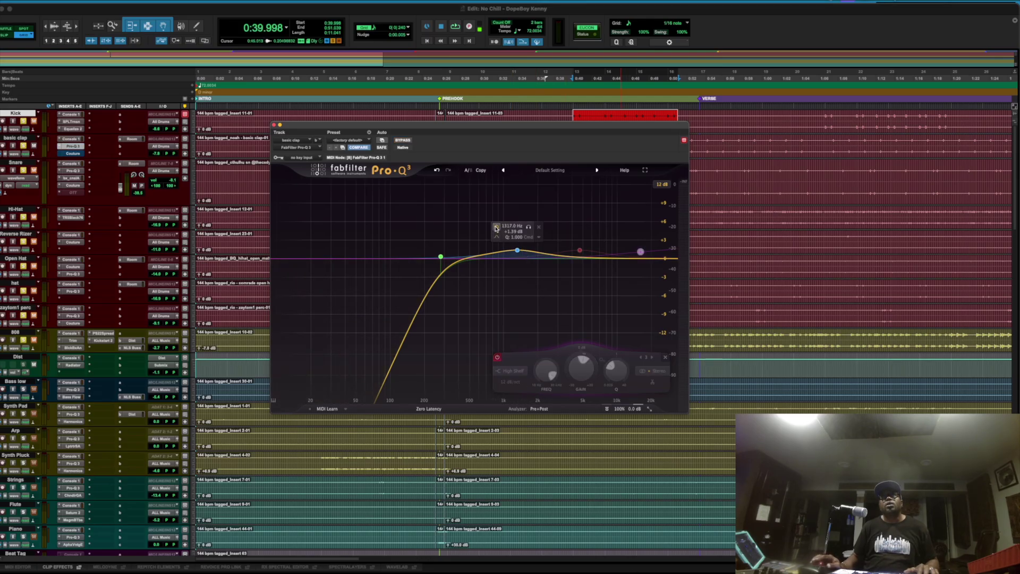
click(496, 227)
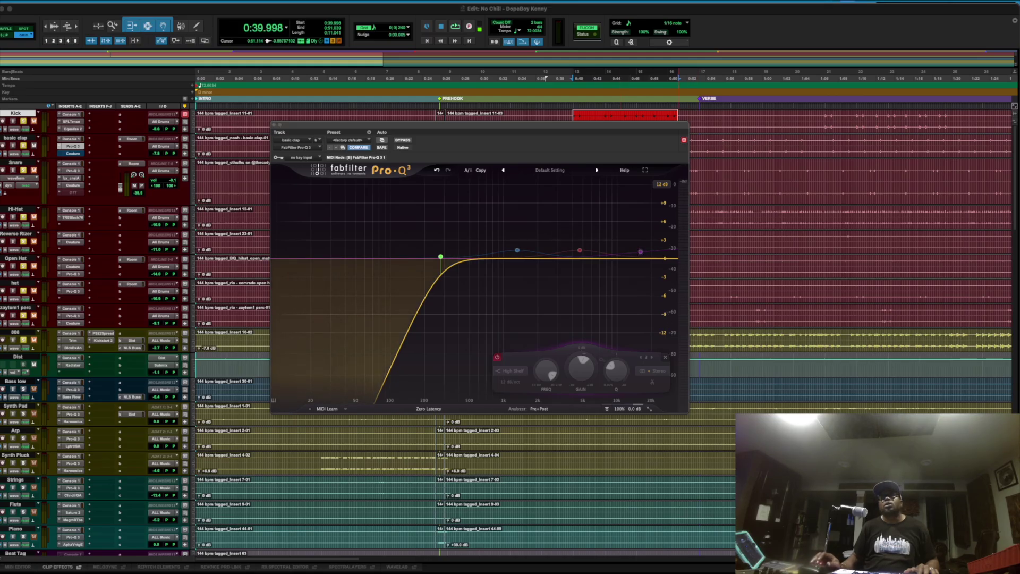
Step: Play the selected passage and re-enable the 1317 Hz, 4679.2 Hz and high shelf boost bands one at a time
mouse_move(566, 237)
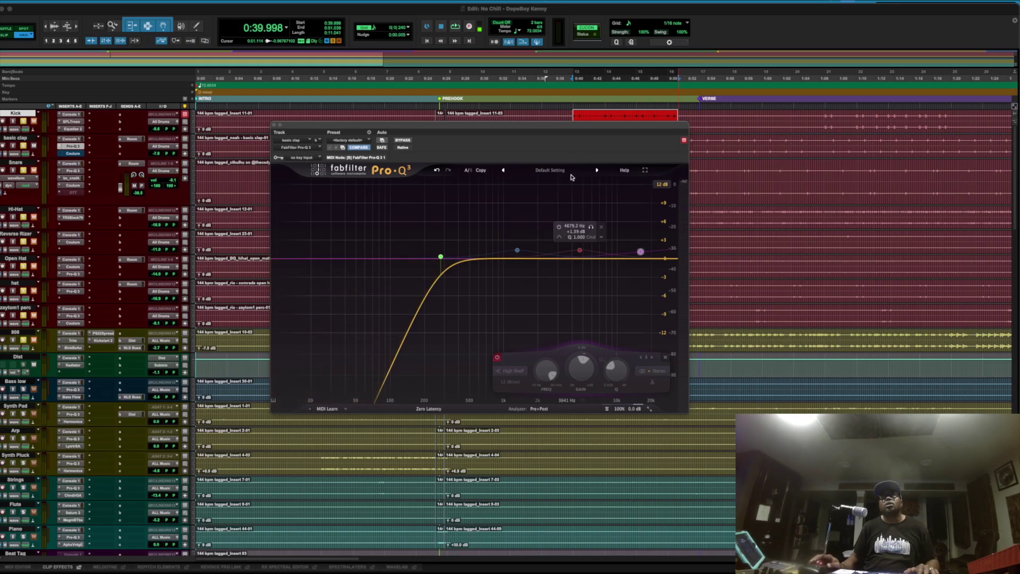
key(space)
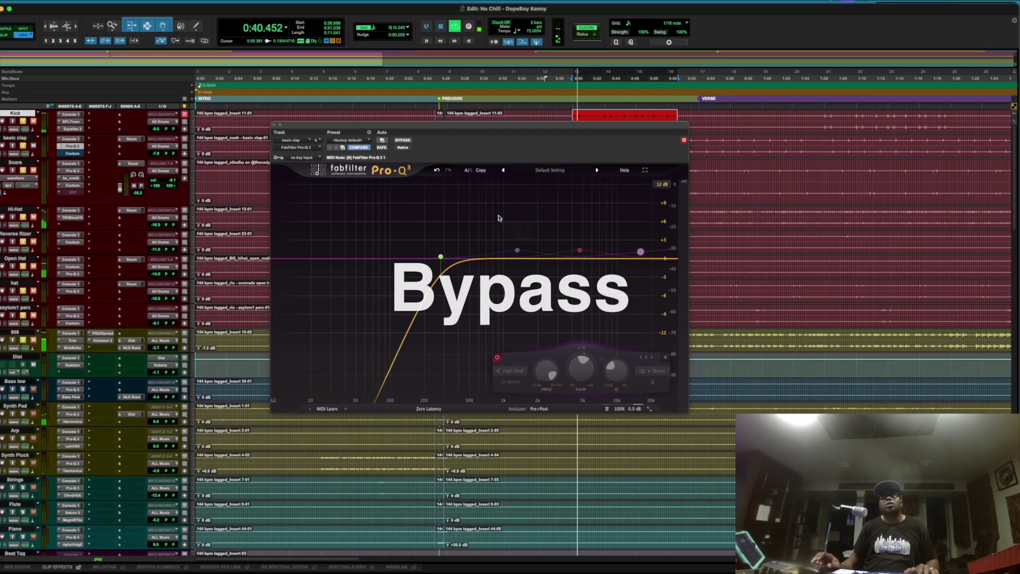
mouse_move(496, 228)
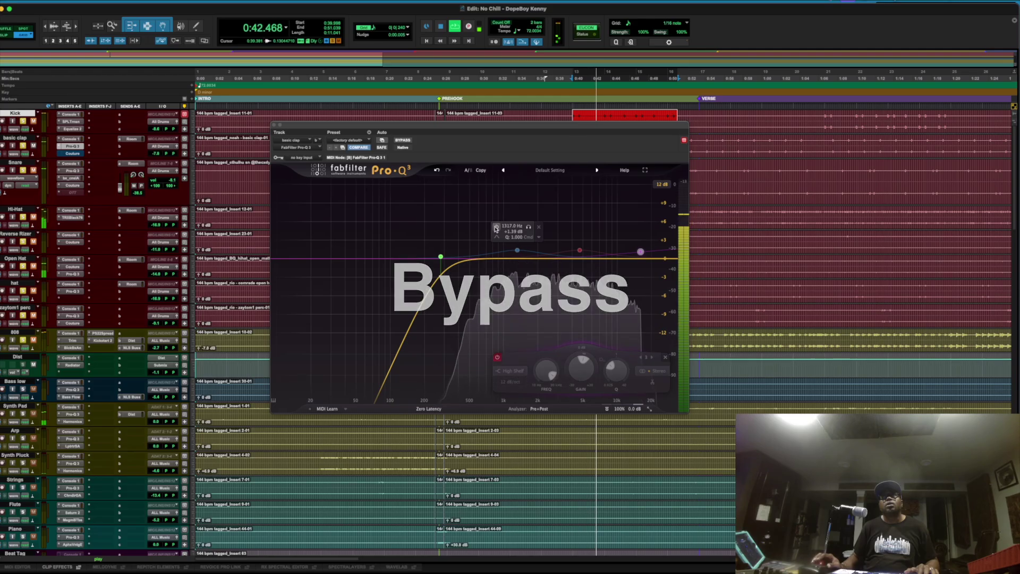
click(496, 228)
mouse_move(561, 228)
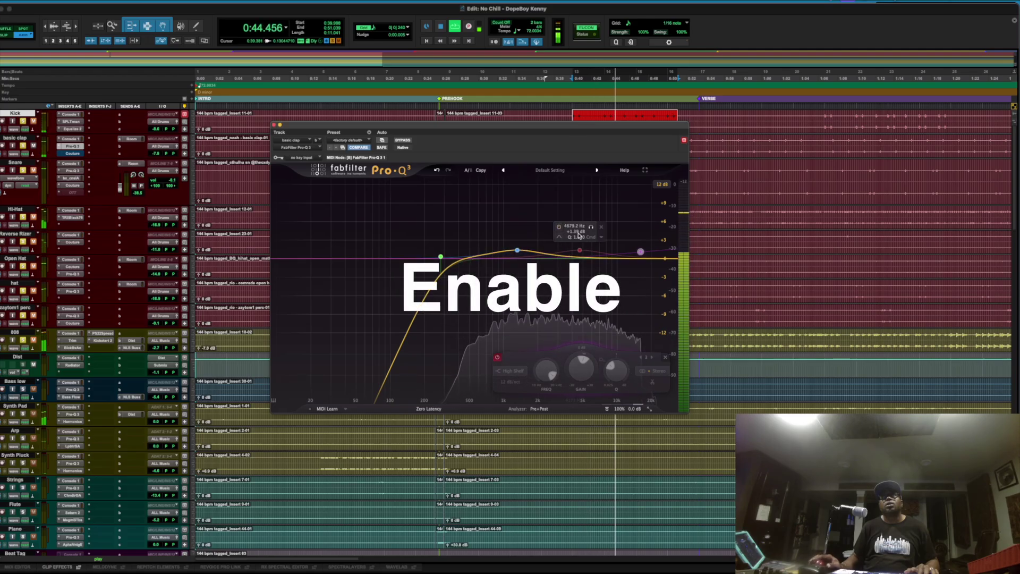
click(560, 228)
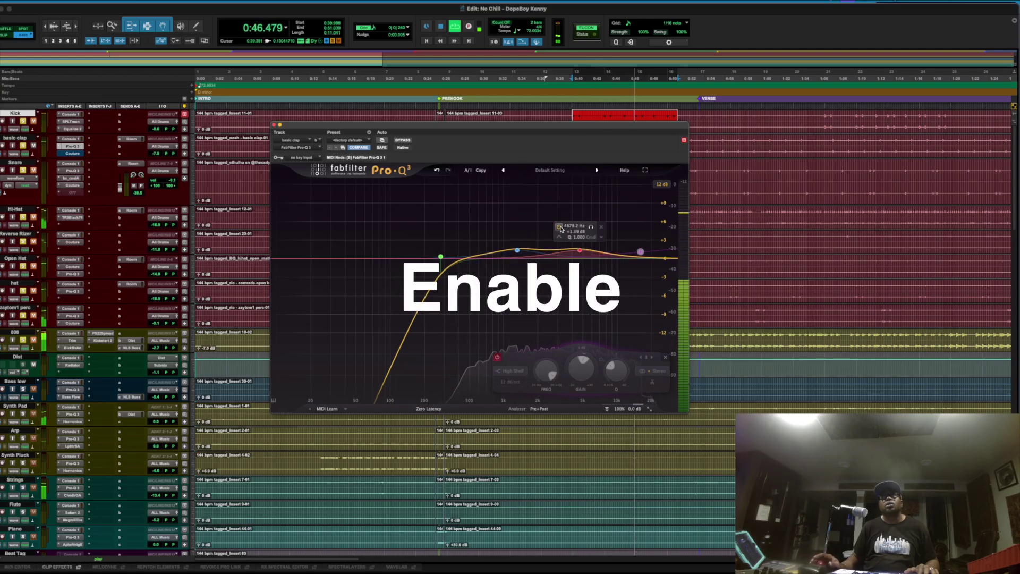
mouse_move(614, 255)
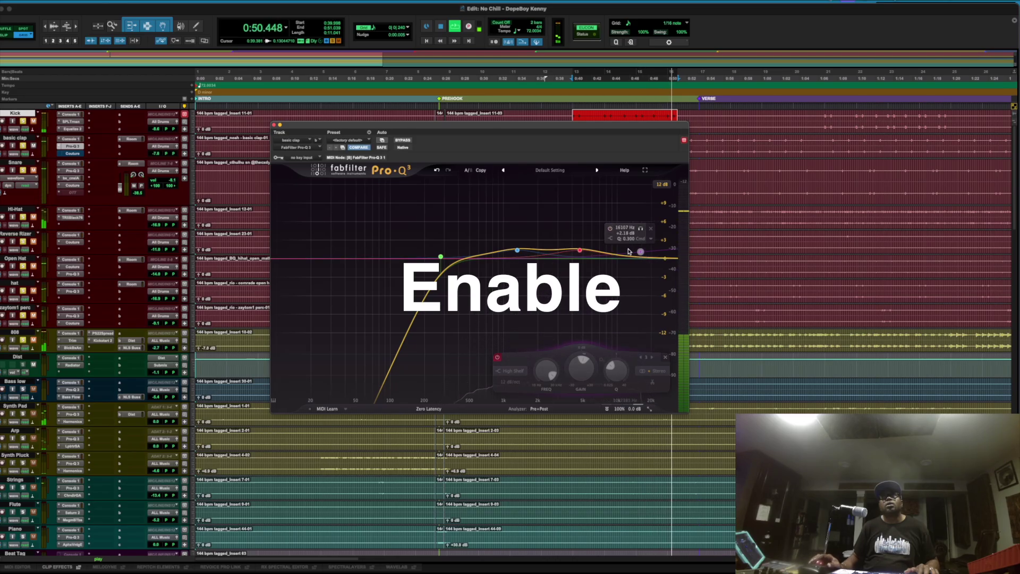
click(611, 229)
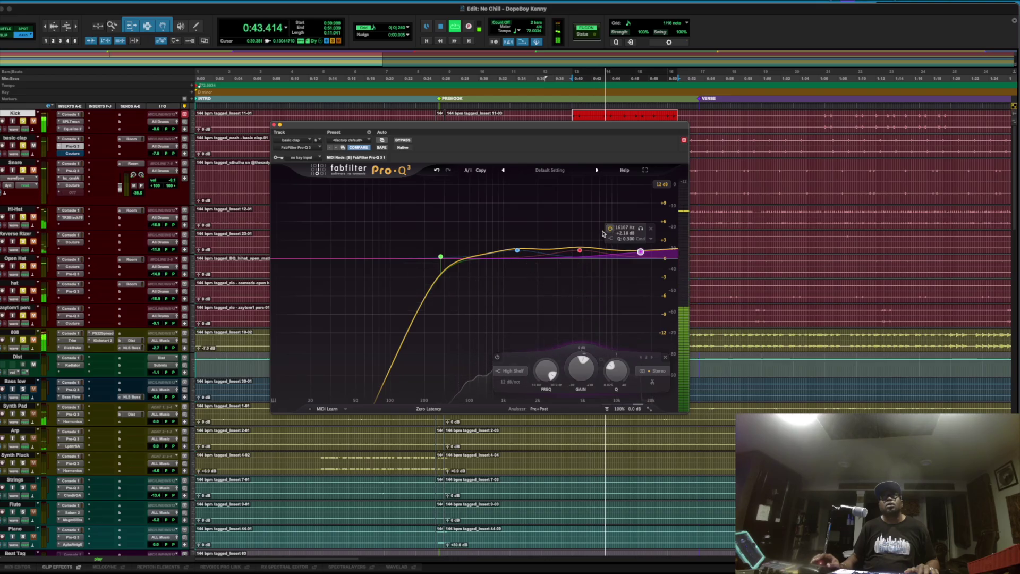
Step: Compare the basic clap with the complete Pro-Q 3 curve bypassed and active during playback
click(402, 140)
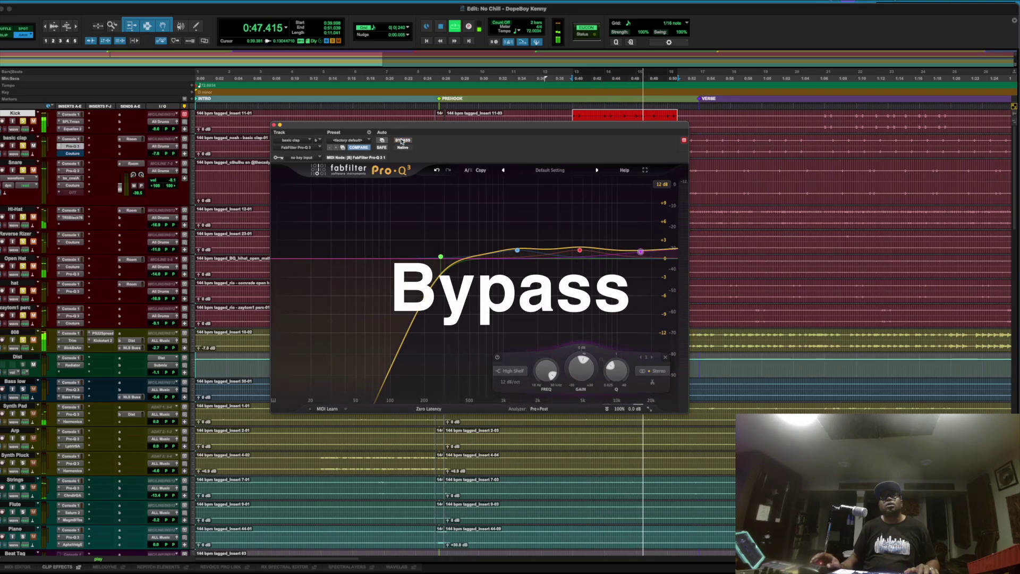
click(402, 140)
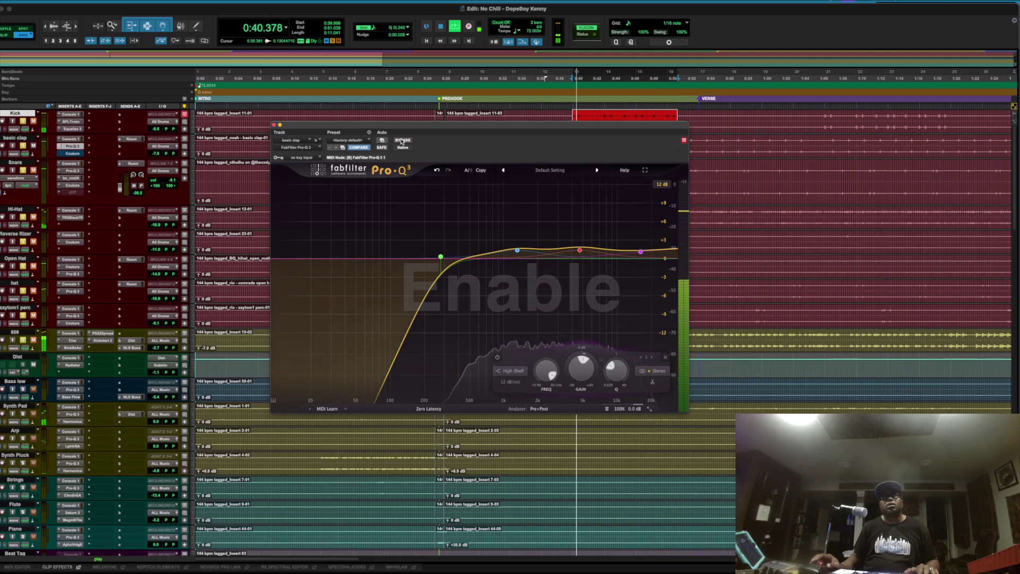
click(402, 140)
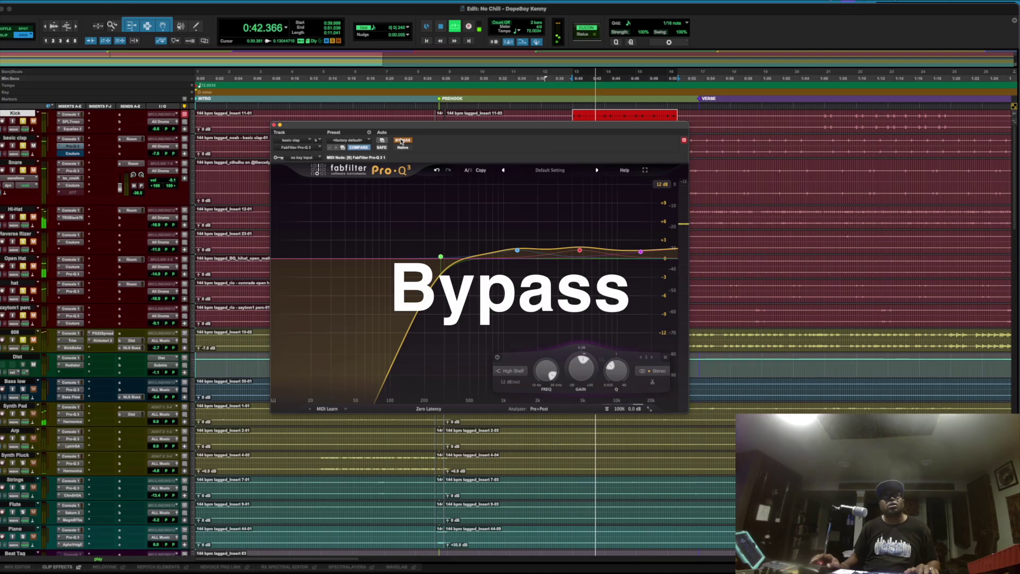
click(402, 140)
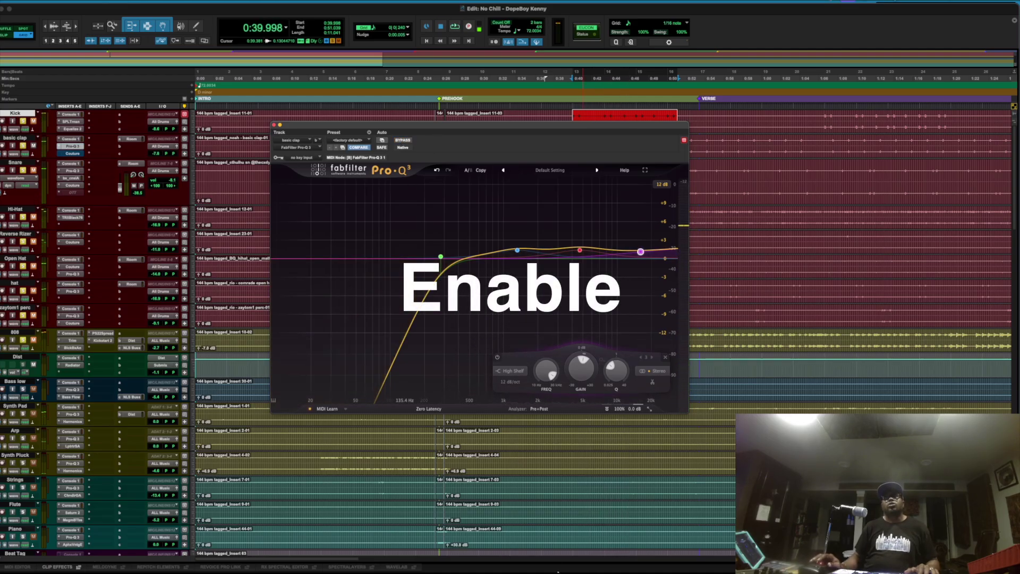
Step: Mute the basic clap's Room send and compare Pro-Q 3 bypassed and active again while the passage plays without it
super+click(133, 139)
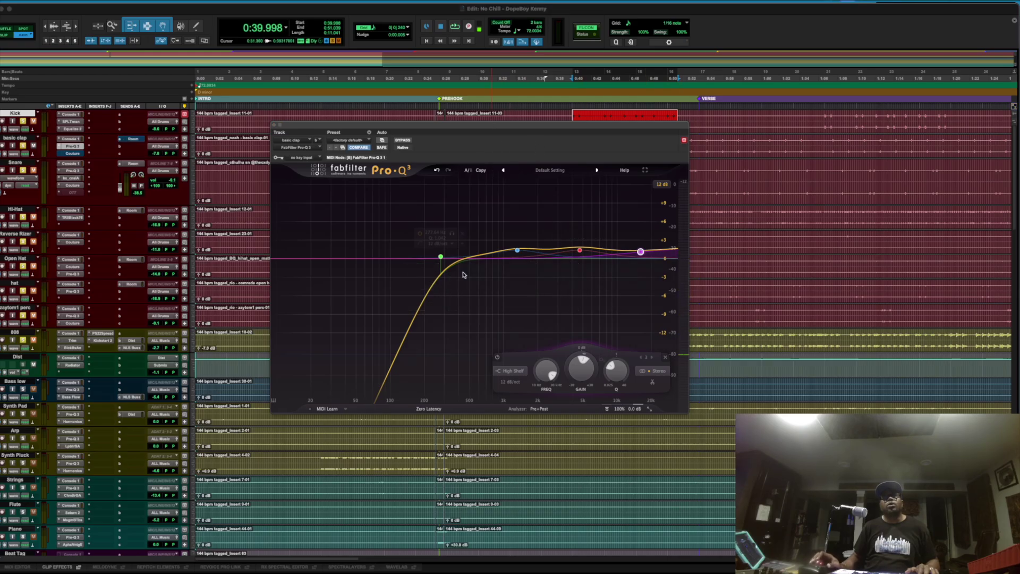
mouse_move(441, 257)
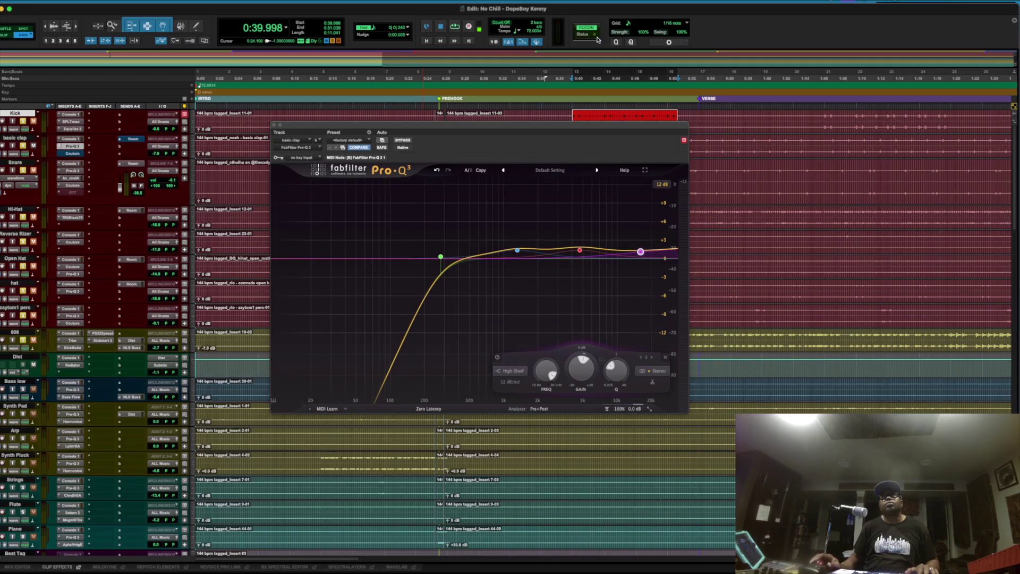
key(space)
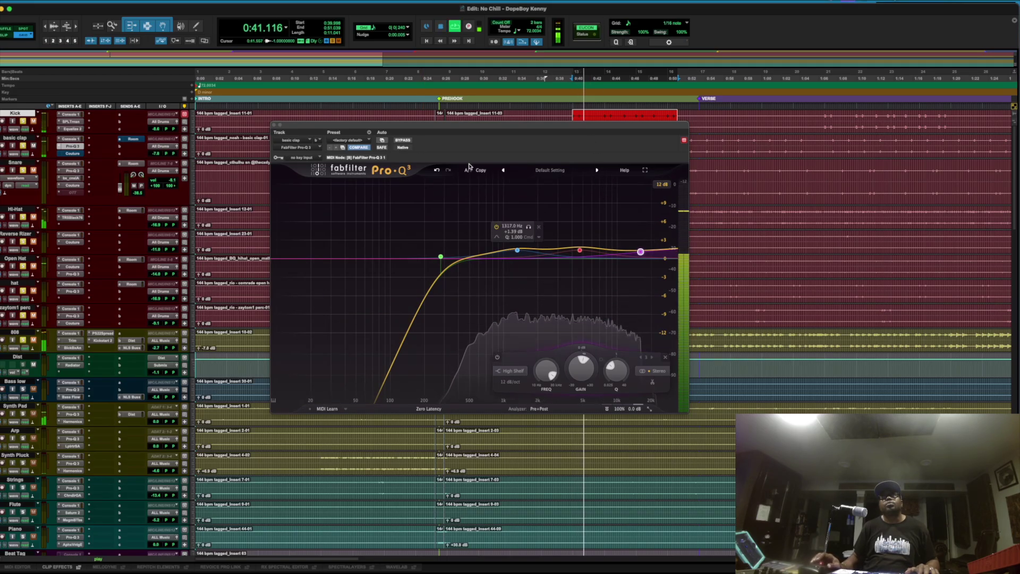
click(404, 140)
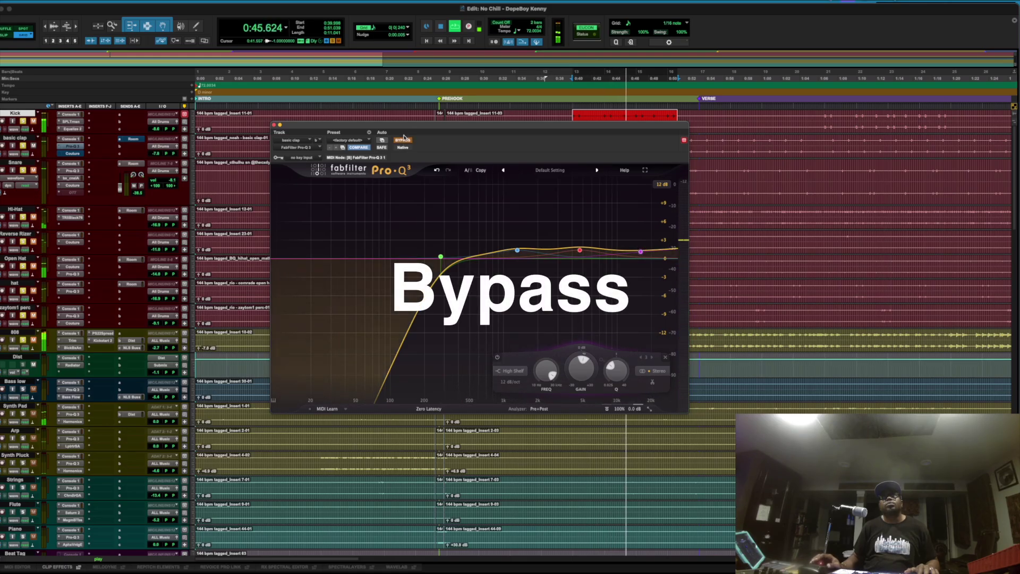
click(403, 140)
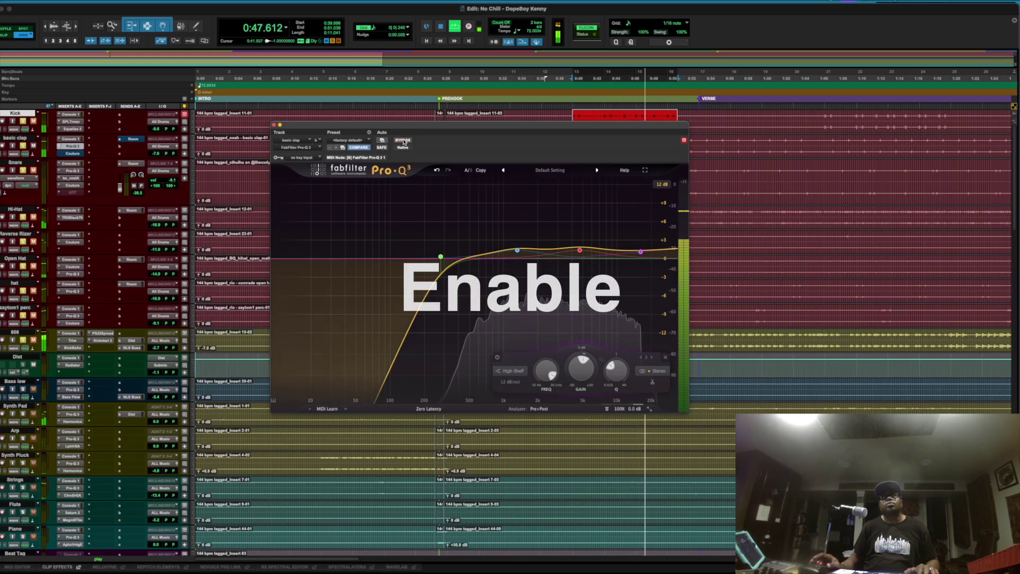
click(404, 141)
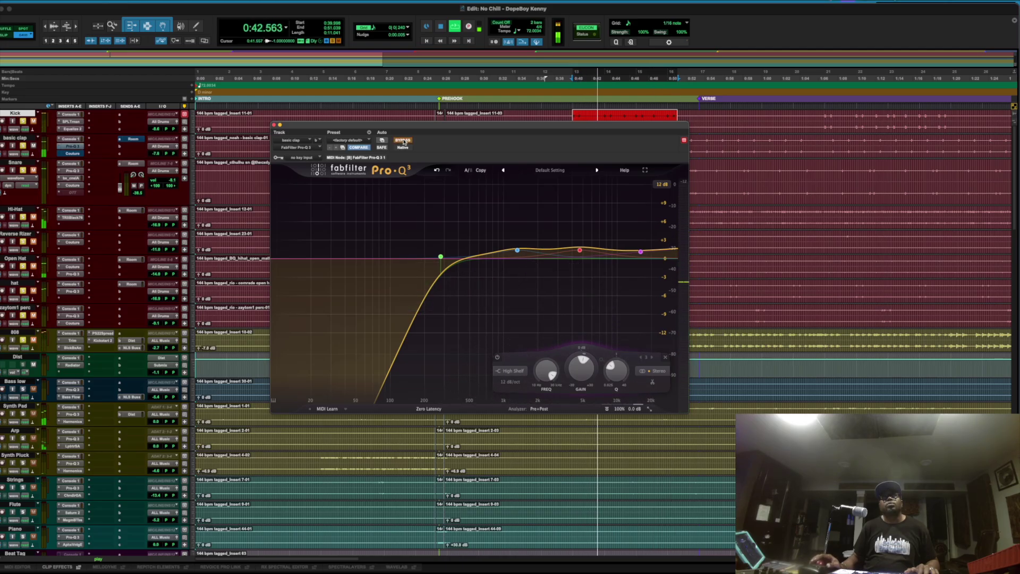
click(404, 140)
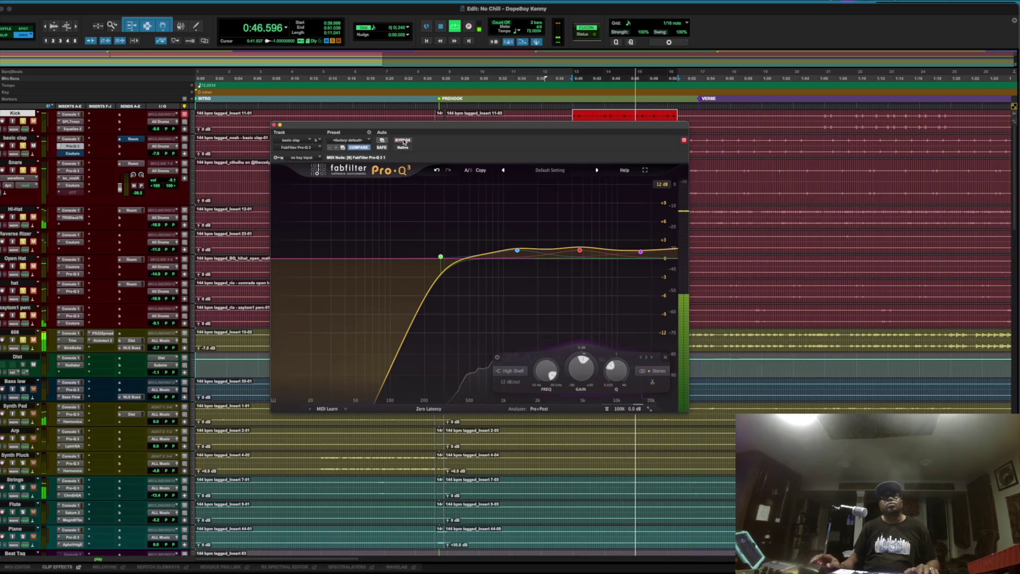
key(space)
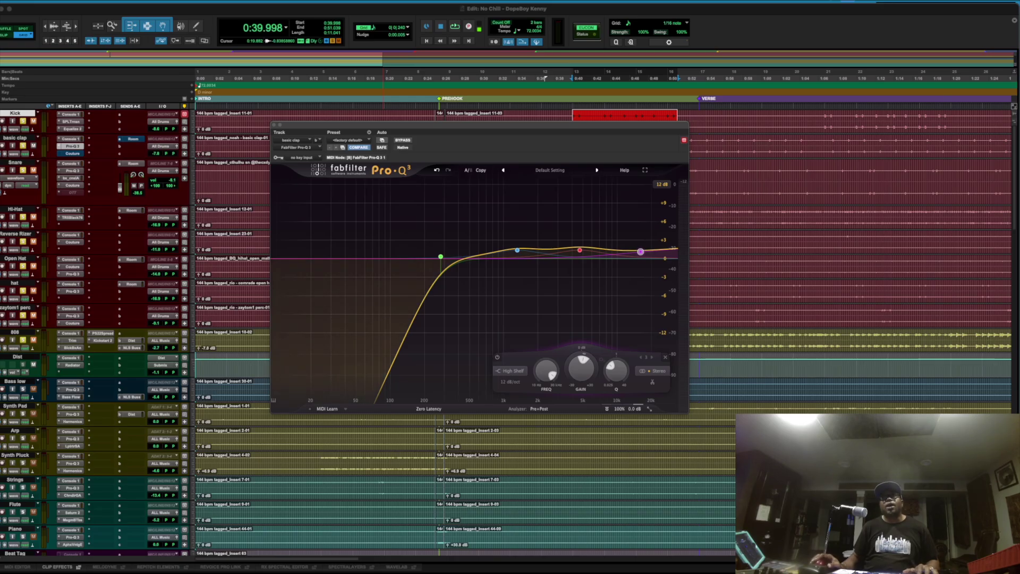
Step: Open the basic clap's Couture, compare it bypassed and active while looping the passage, and leave it enabled
click(72, 154)
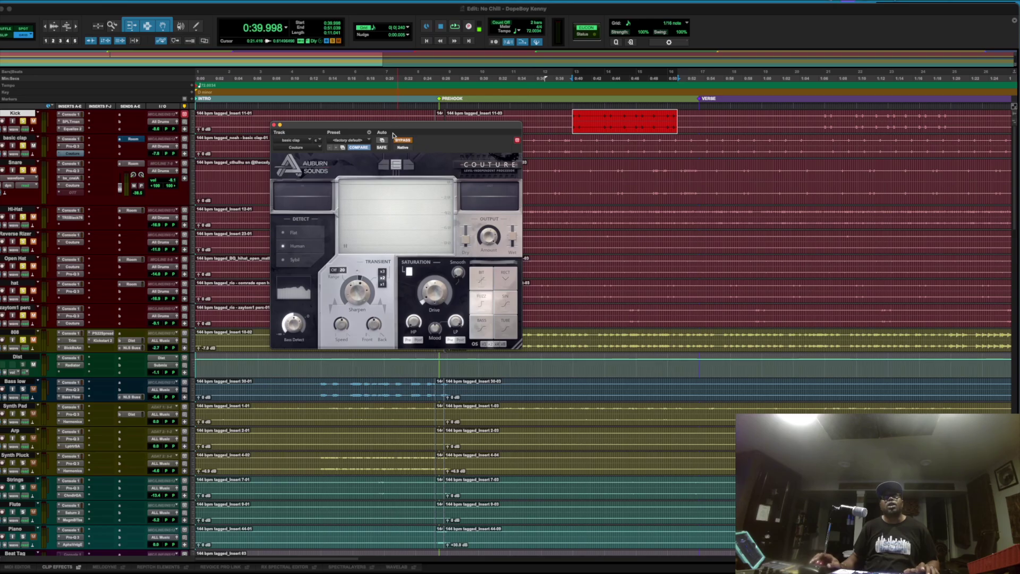
key(space)
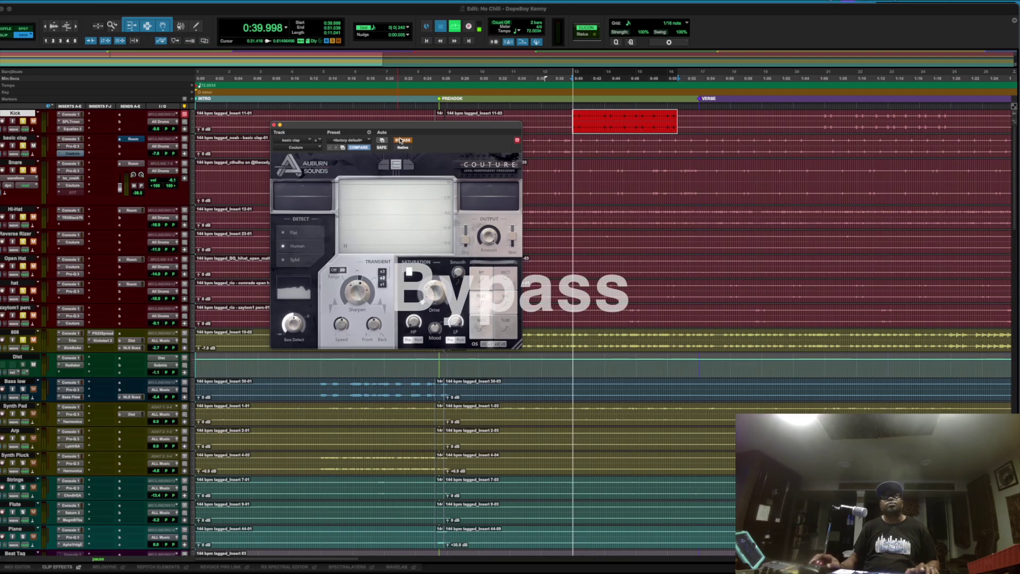
click(402, 140)
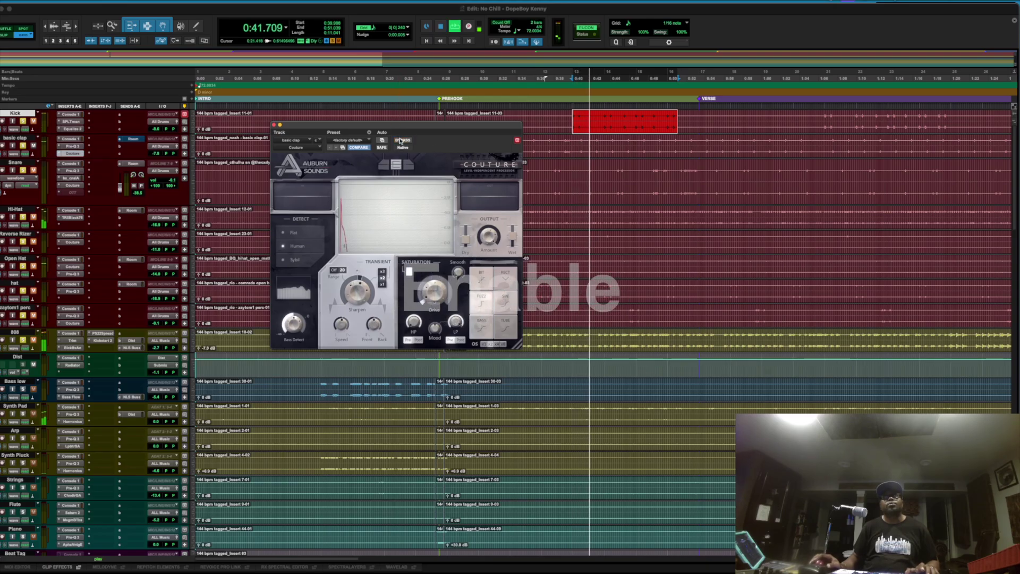
click(402, 140)
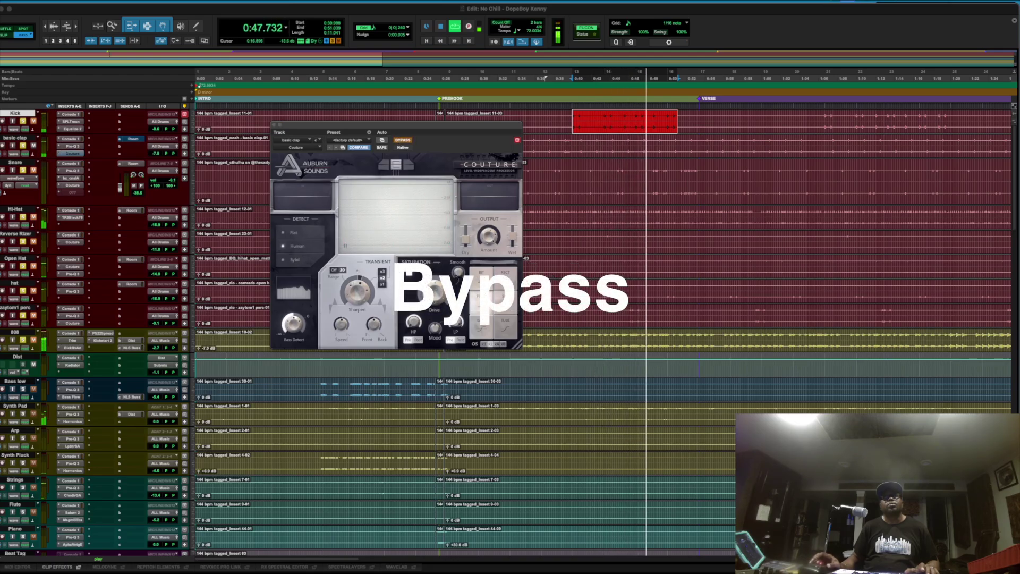
click(403, 141)
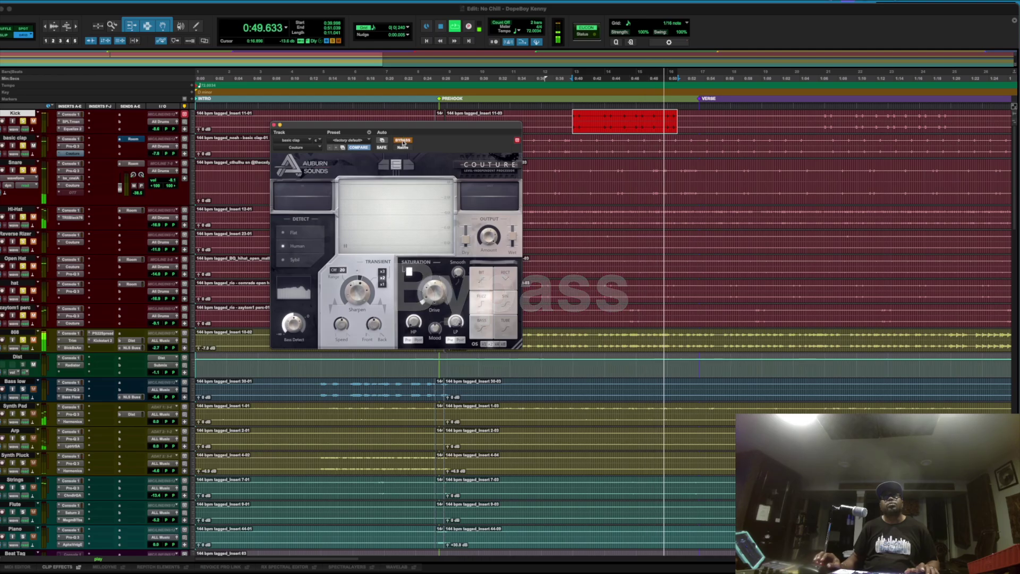
click(402, 141)
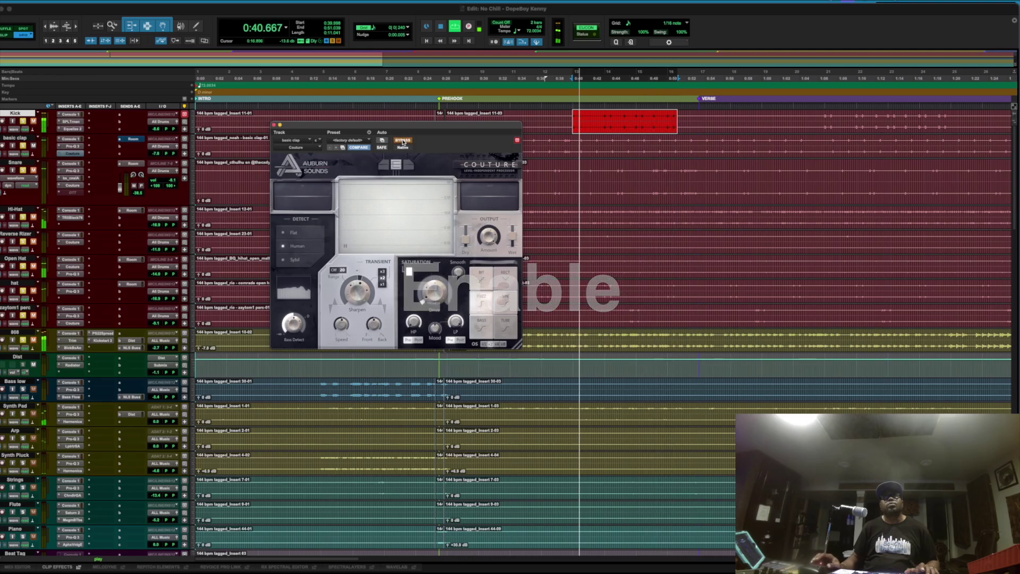
click(402, 141)
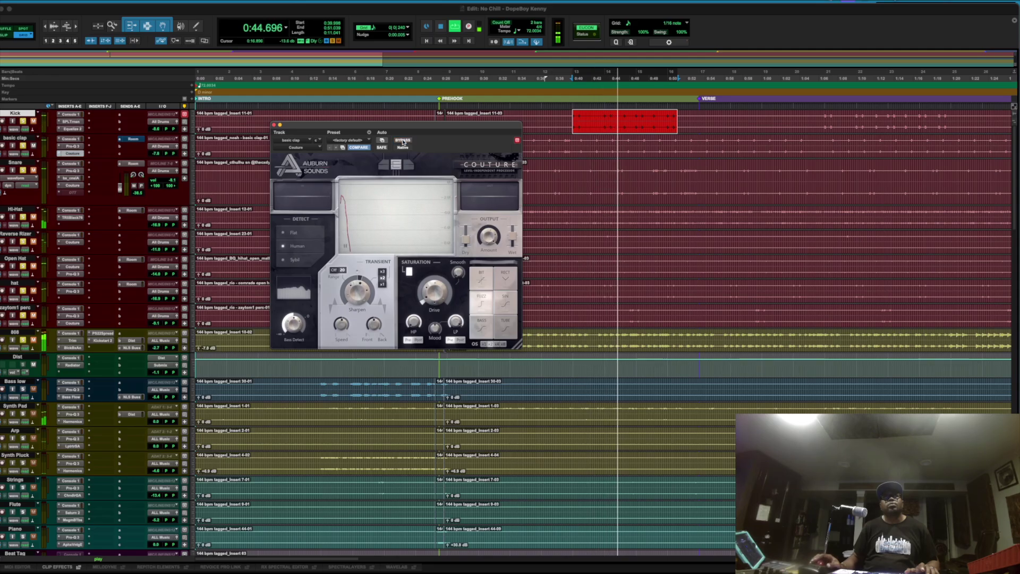
click(403, 141)
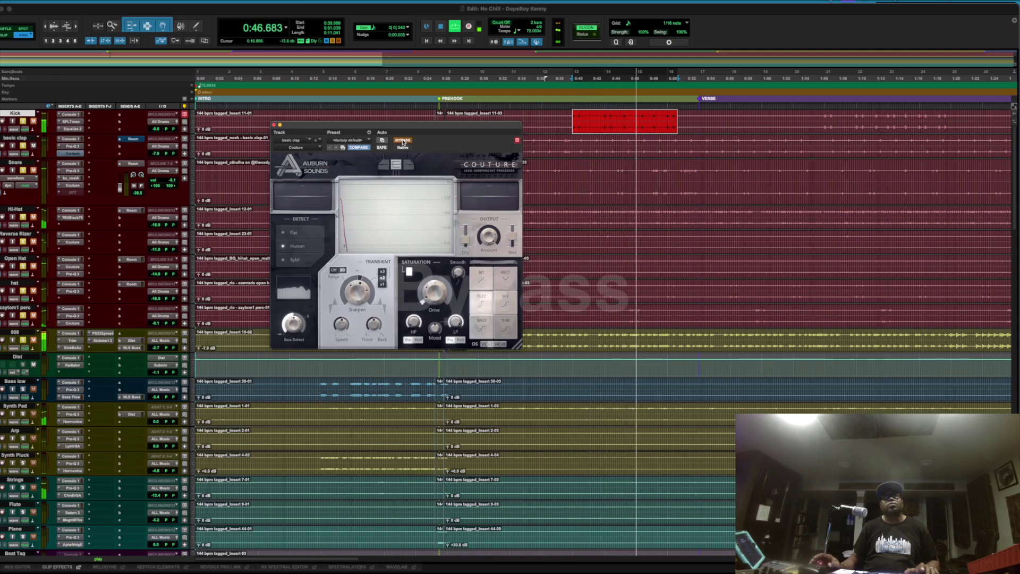
click(403, 141)
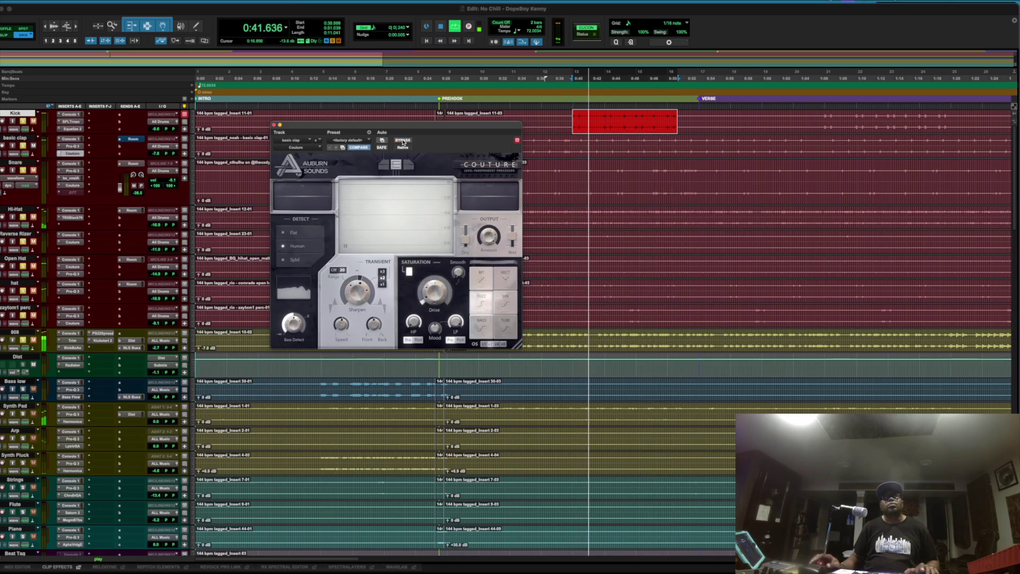
Step: Open the basic clap's Drawmer S73, review its amount and mix settings, and compare it bypassed and active during playback
key(space)
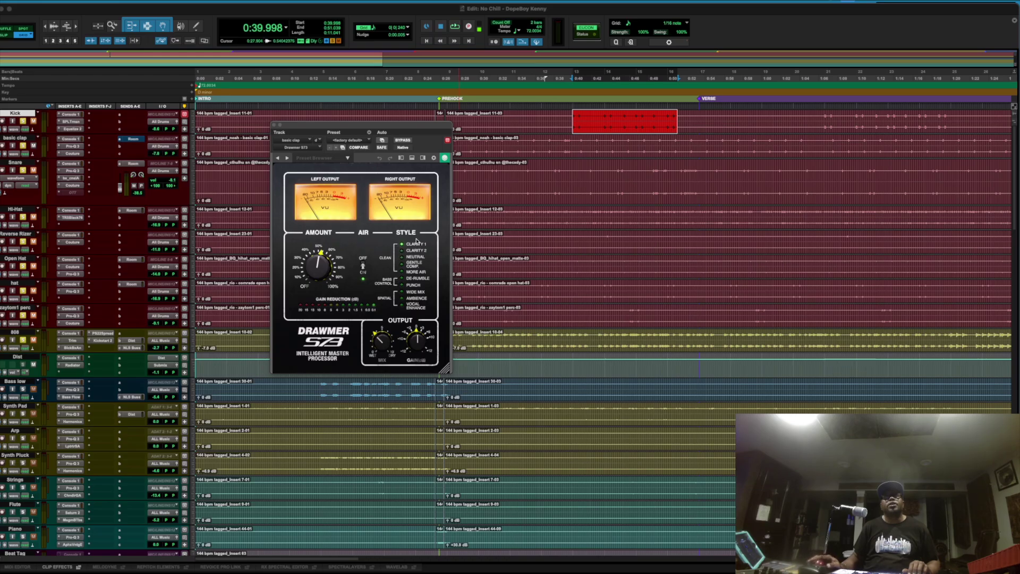
mouse_move(313, 262)
mouse_move(387, 355)
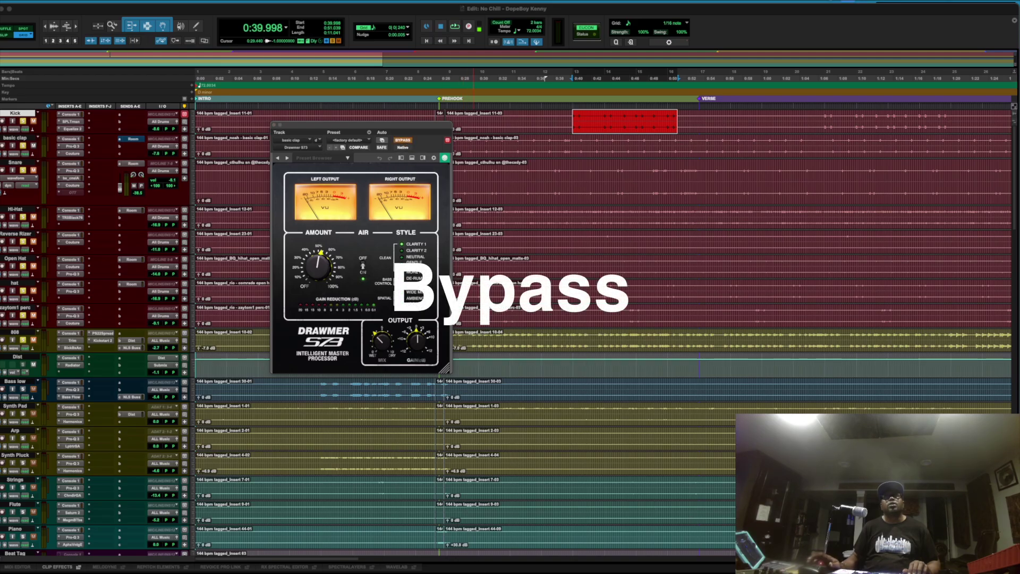
click(398, 142)
key(space)
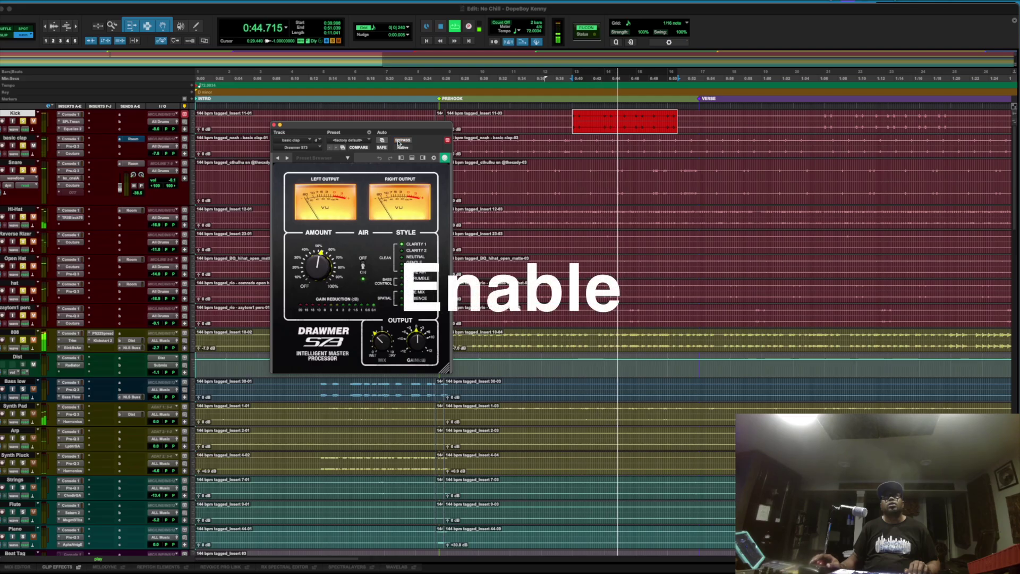
click(399, 141)
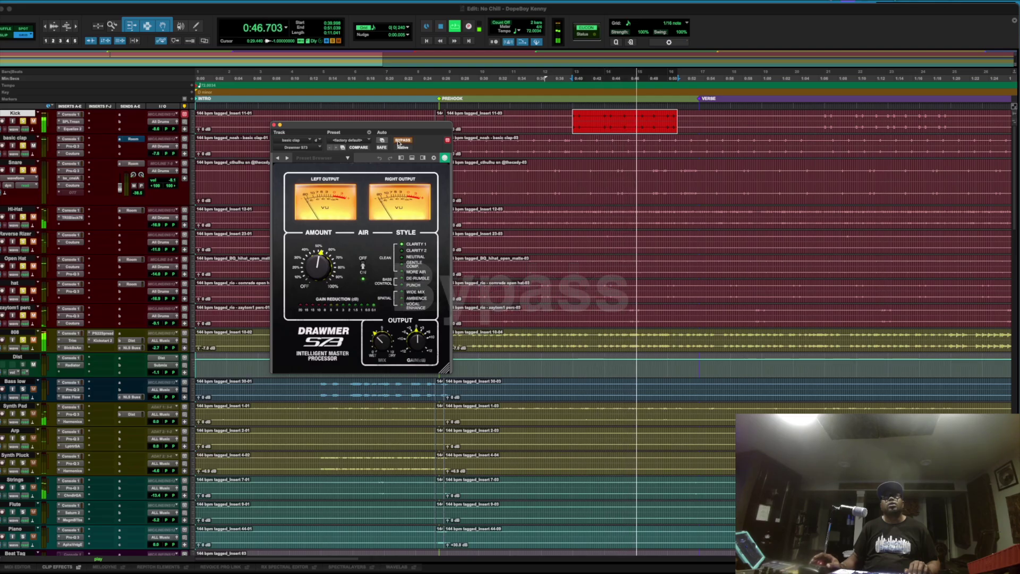
click(399, 141)
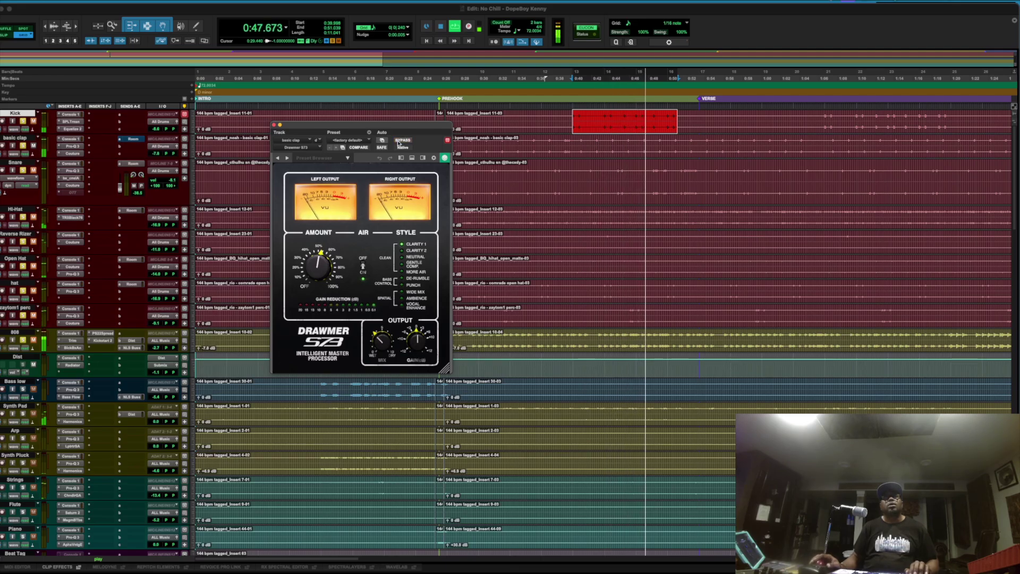
key(space)
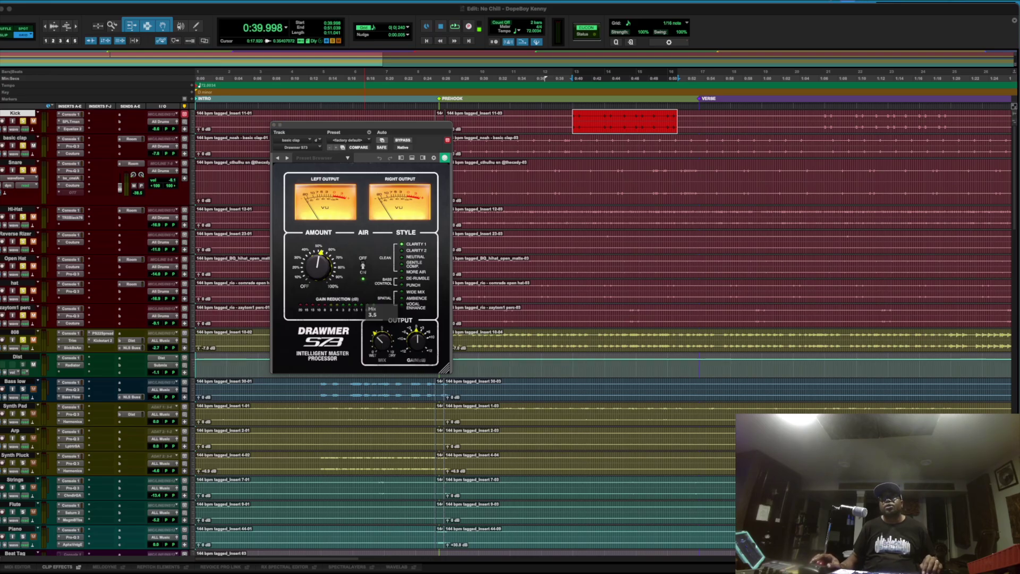
Step: Restore the basic clap's Room send and compare its Pro-Q 3, Couture and Drawmer S73 together bypassed and active during playback
click(72, 146)
click(403, 140)
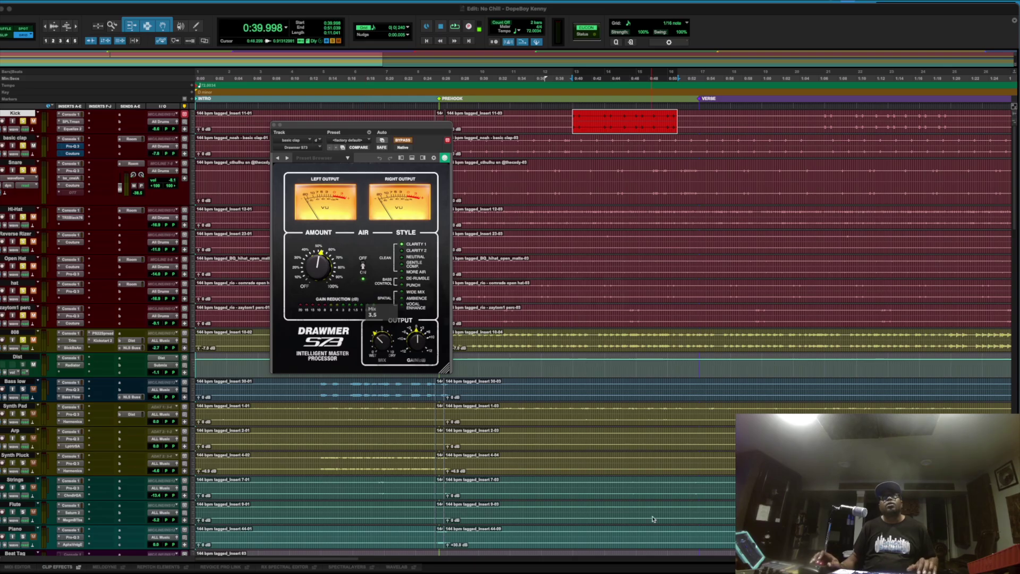
key(space)
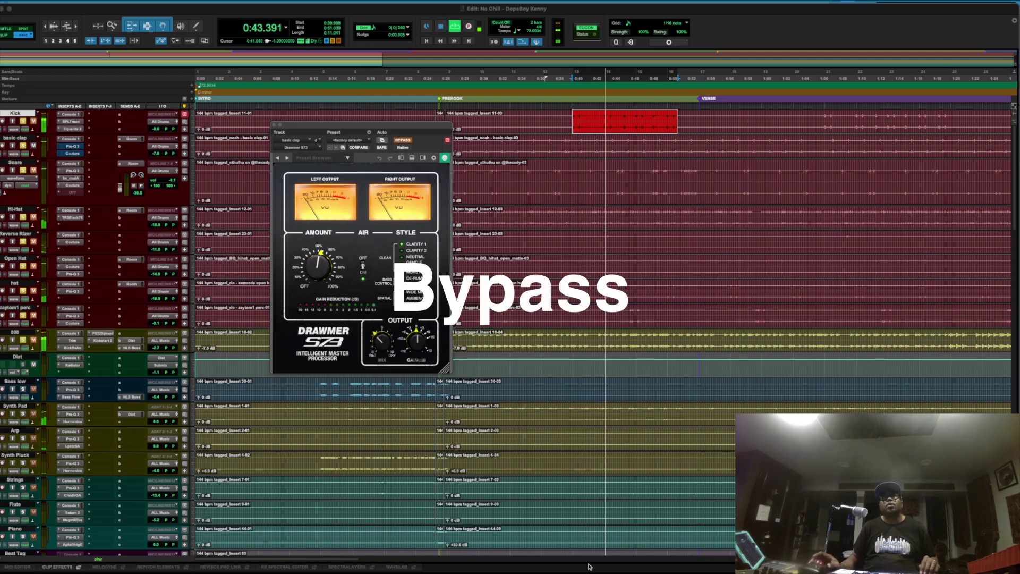
click(403, 141)
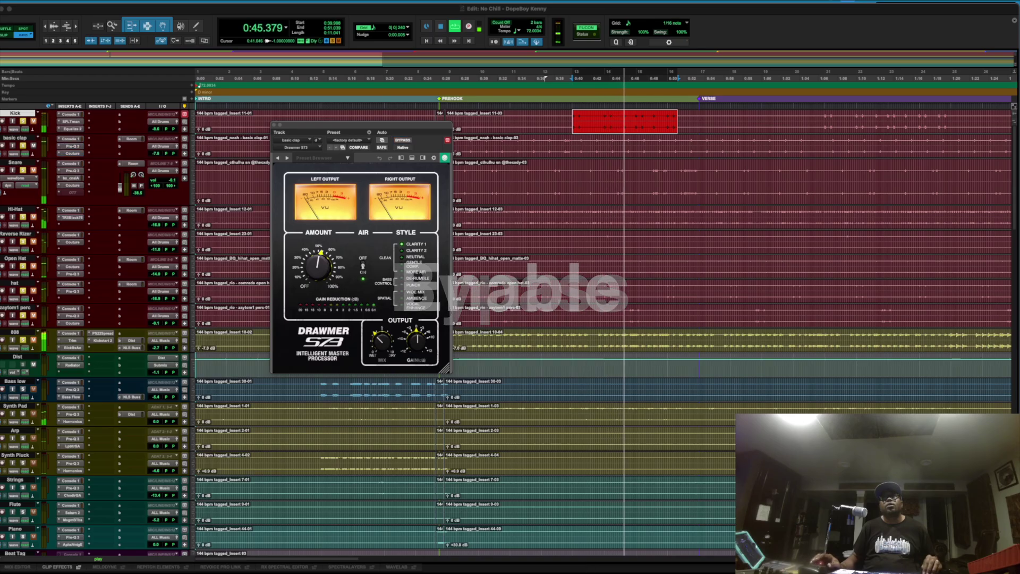
key(shift+a)
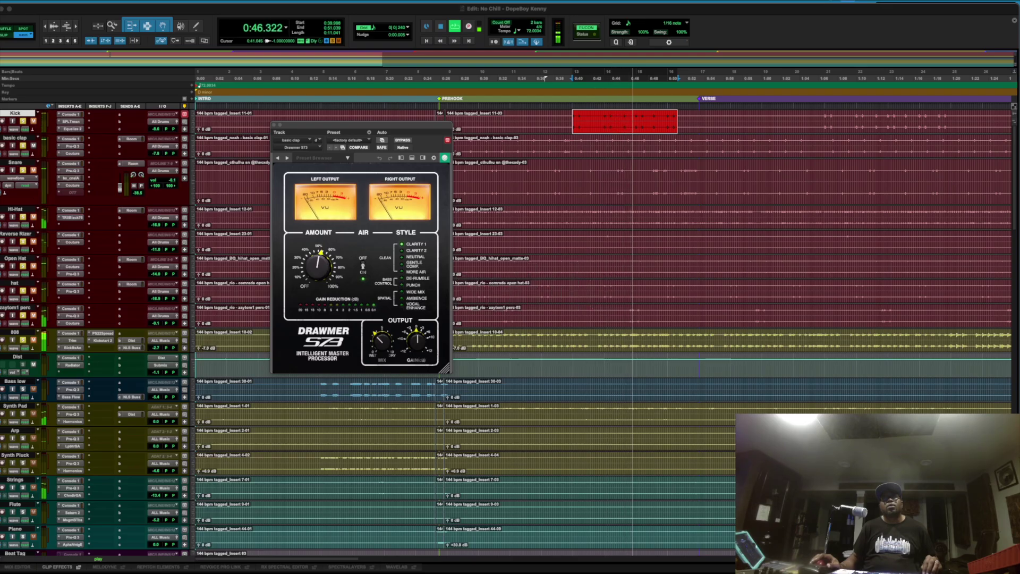
key(space)
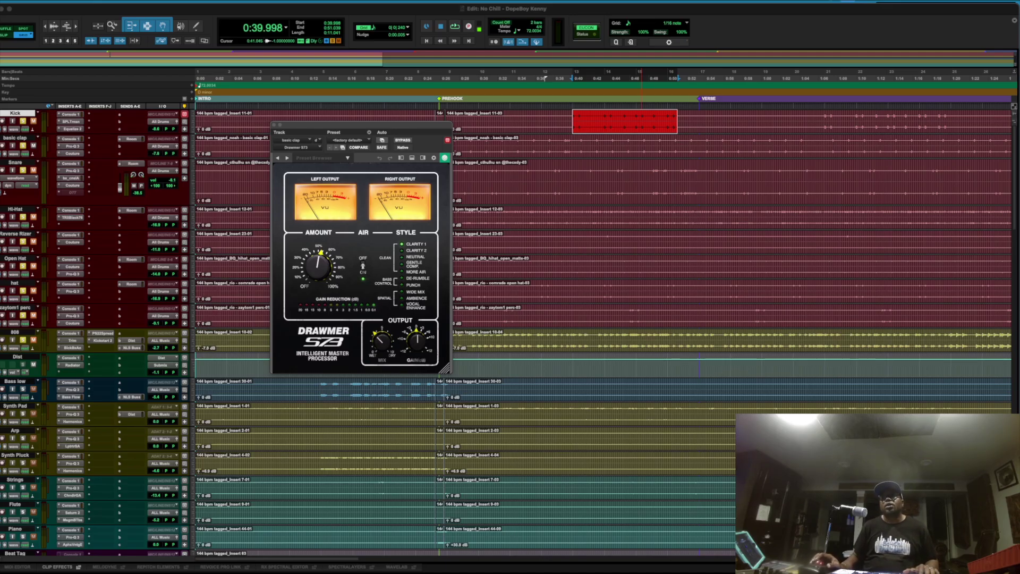
Step: Open the snare's Pro-Q 3, examine its low-mid and high boosts, audition the passage, and close the EQ bypassed
click(72, 171)
mouse_move(459, 254)
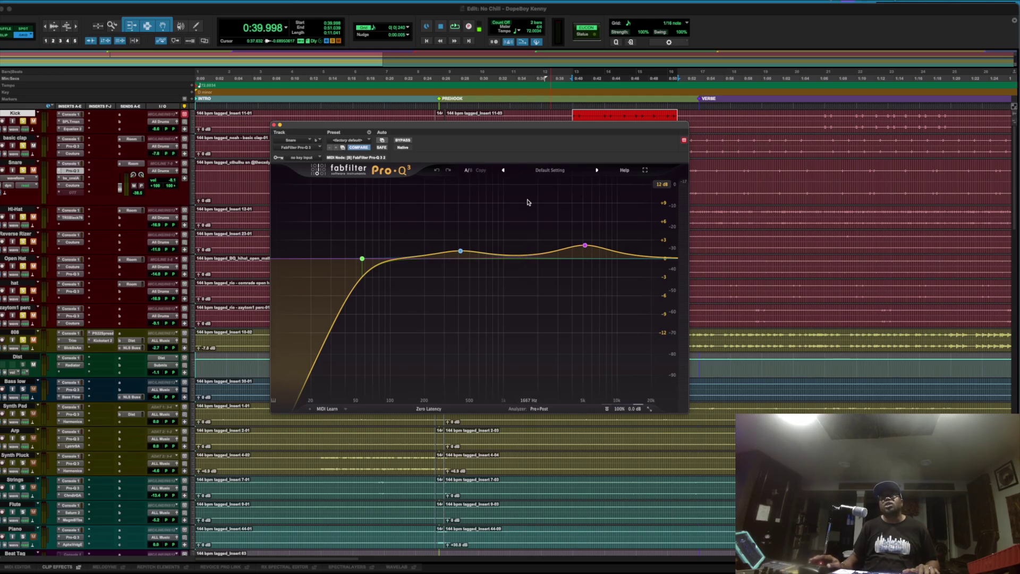
mouse_move(586, 250)
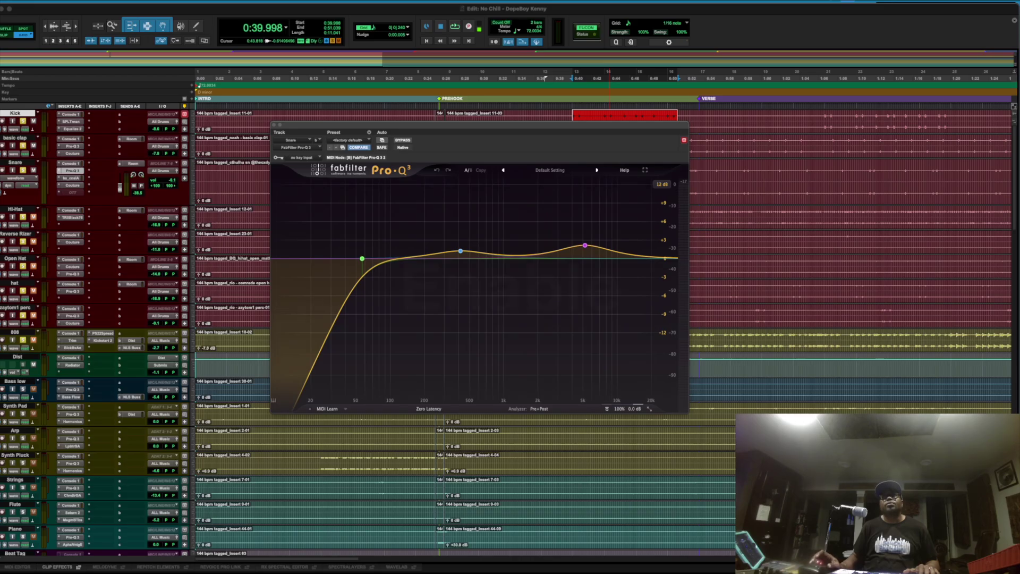
key(space)
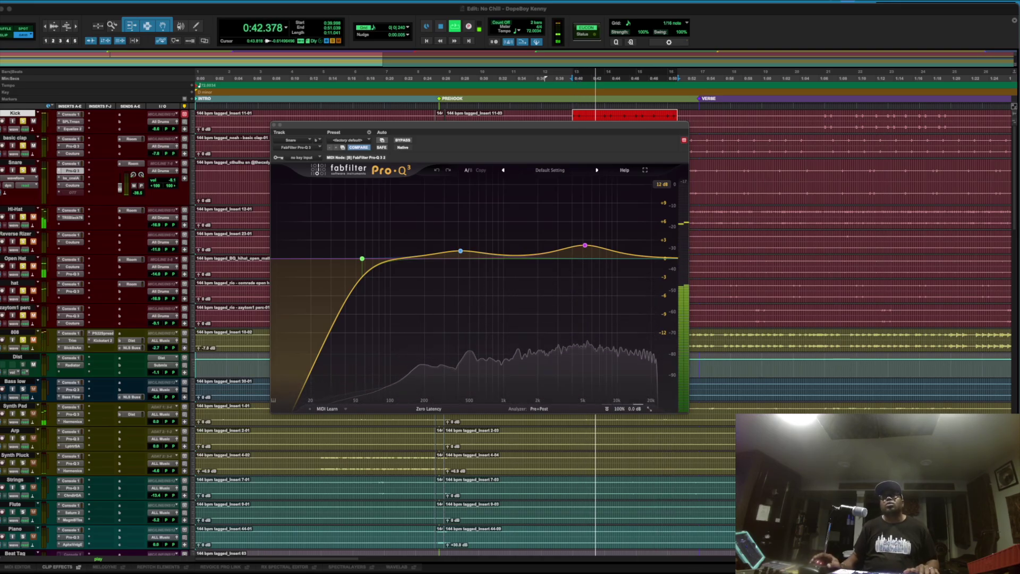
key(space)
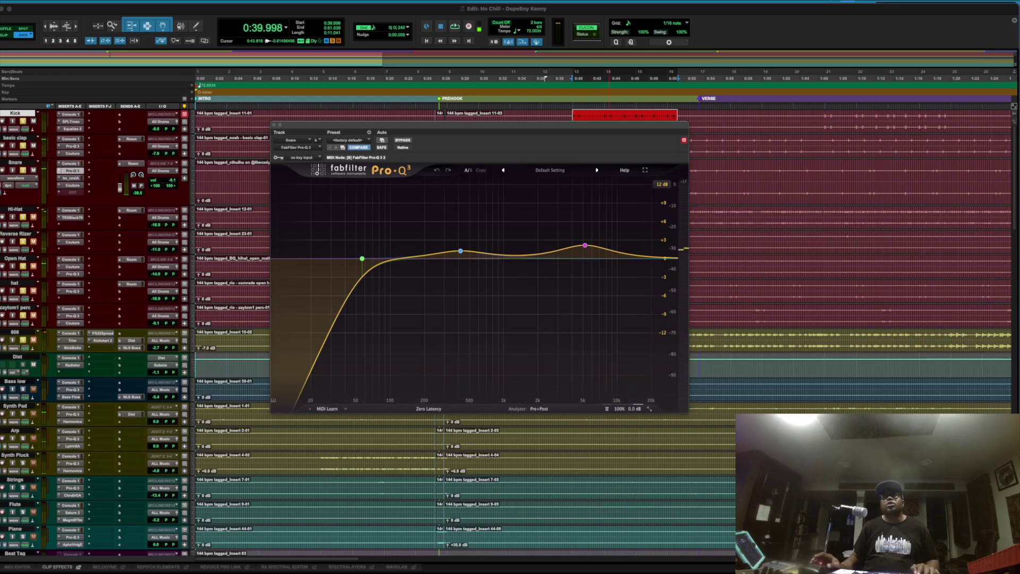
click(402, 140)
key(super+w)
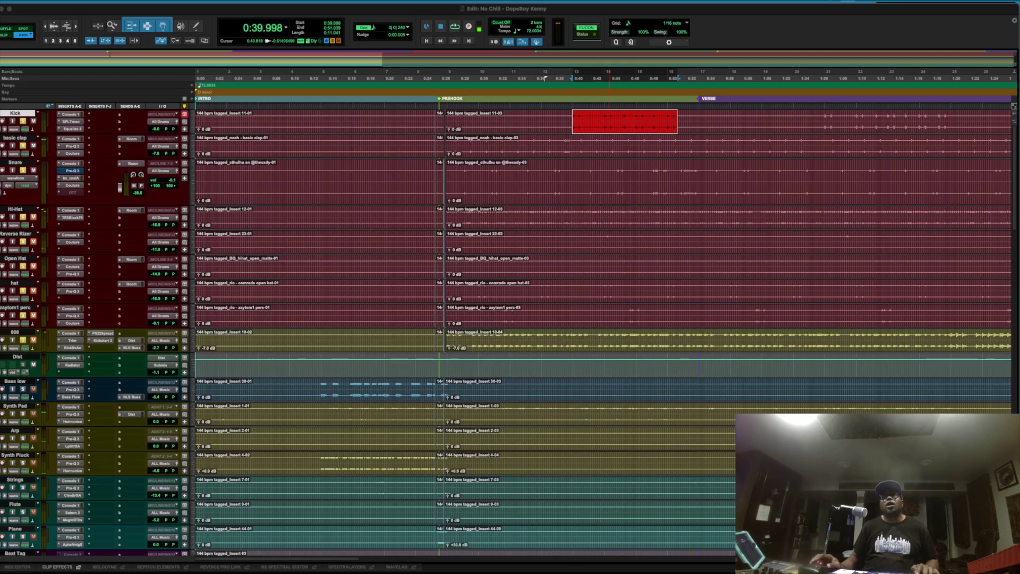
Step: Open the snare's AMEK 9099 console strip and compare it bypassed and active while the passage plays
click(73, 171)
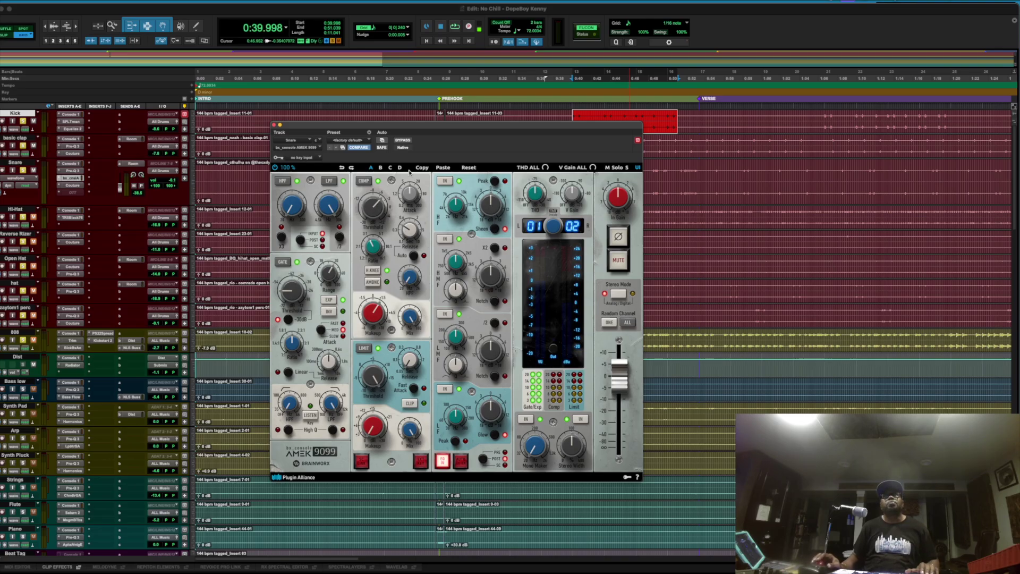
click(403, 140)
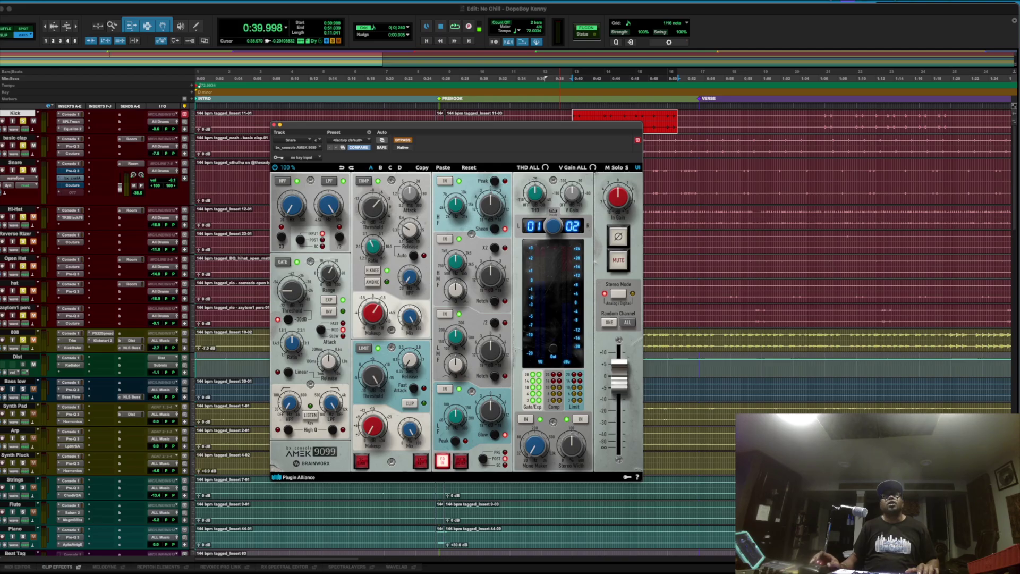
key(space)
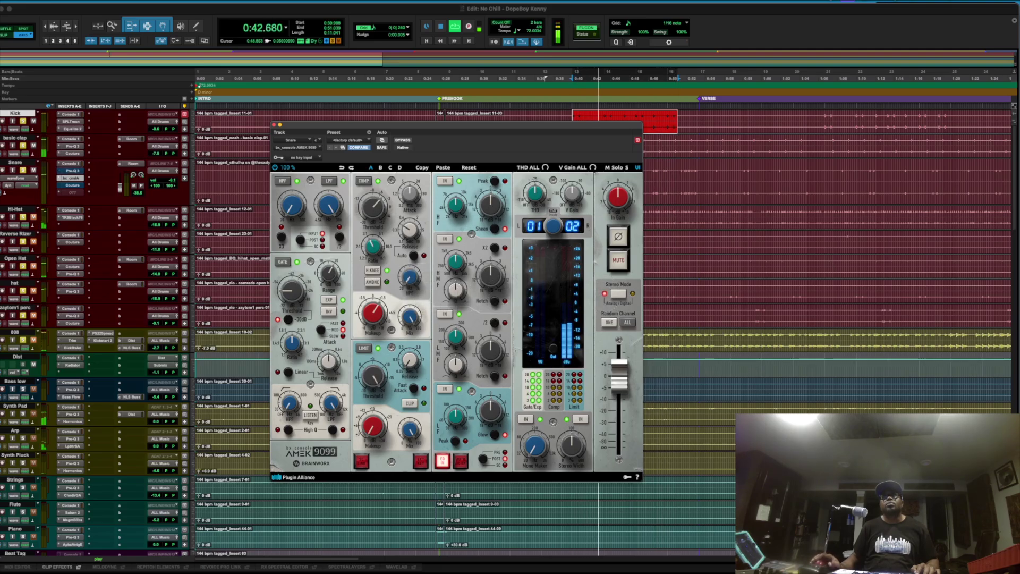
key(shift+a)
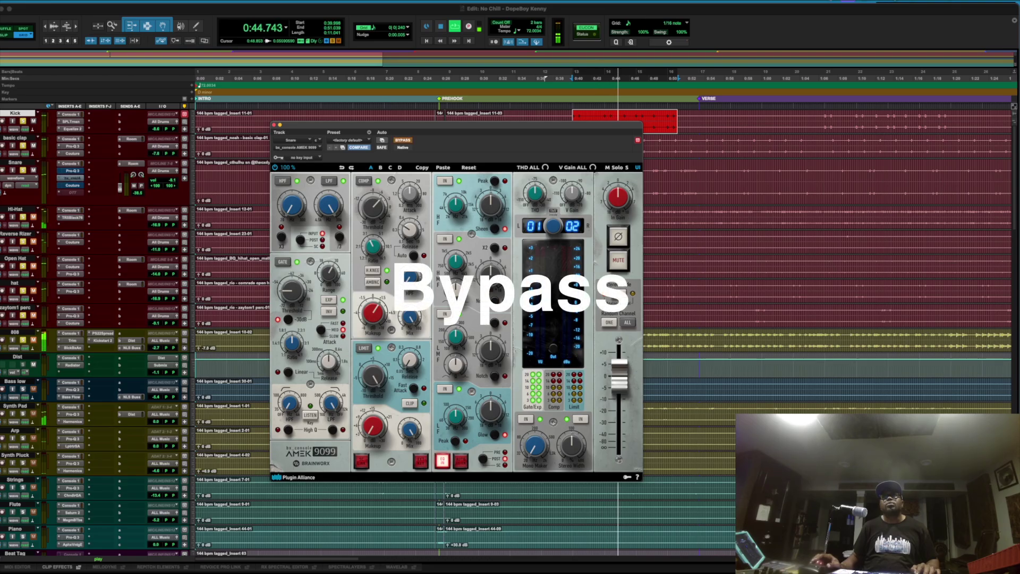
key(shift+a)
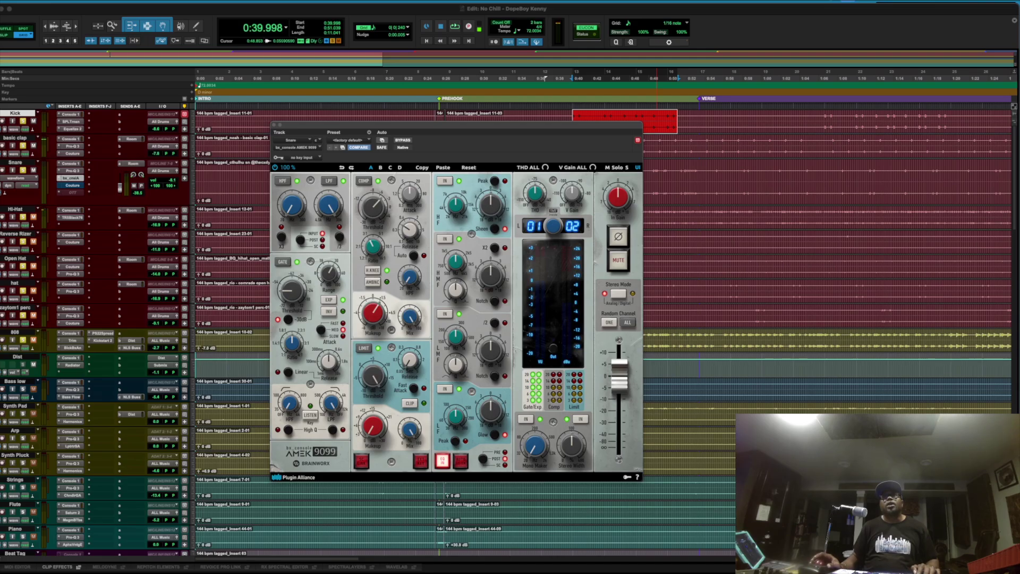
Step: Open the snare's Couture, compare it bypassed and active while looping the passage, and leave it enabled
click(72, 185)
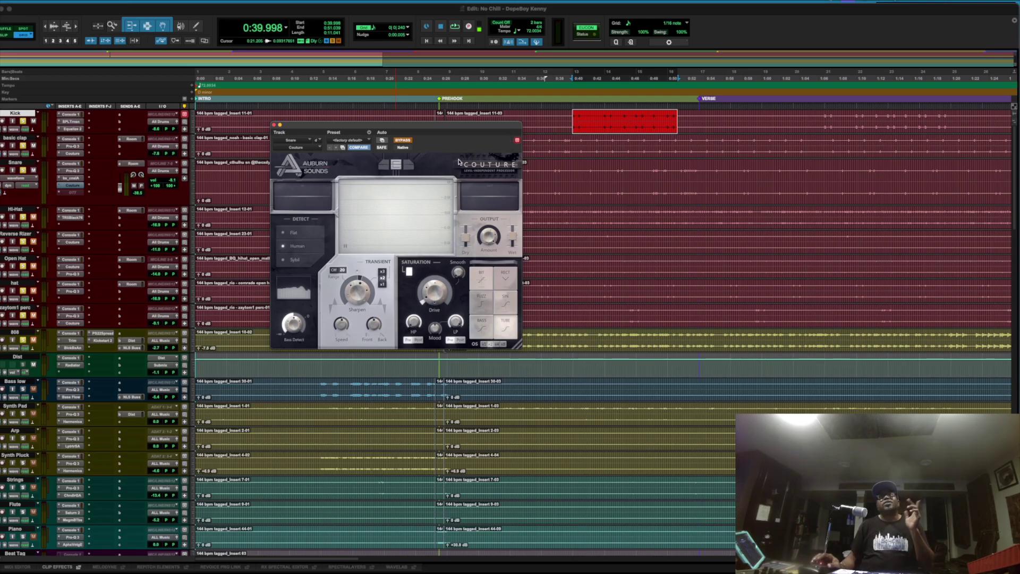
click(401, 140)
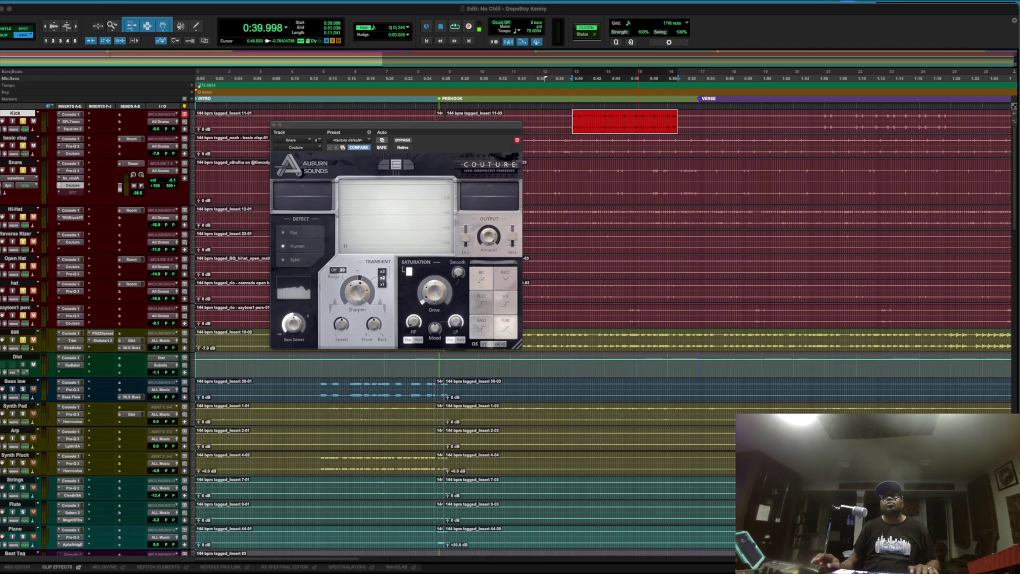
click(402, 141)
key(space)
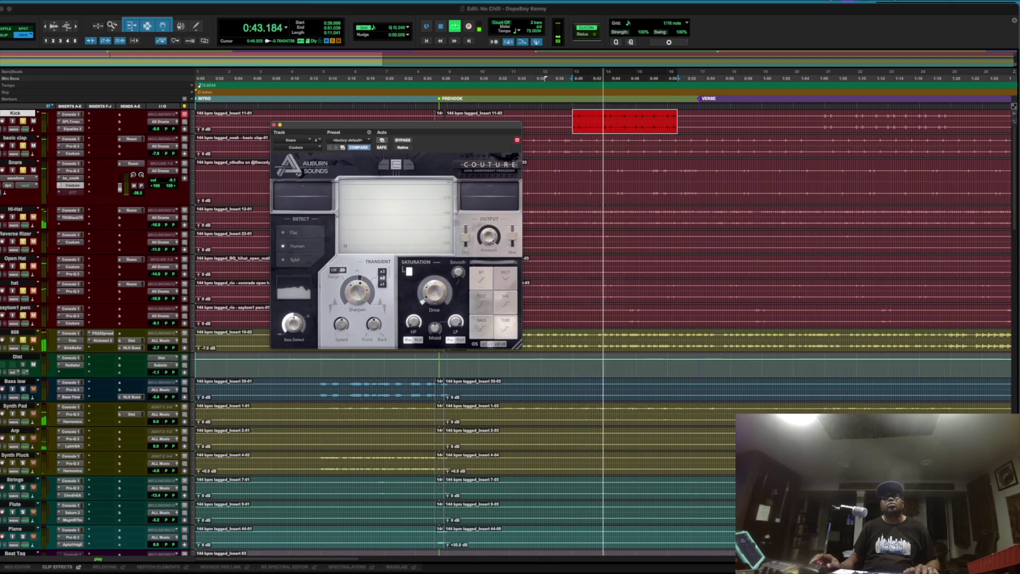
click(403, 140)
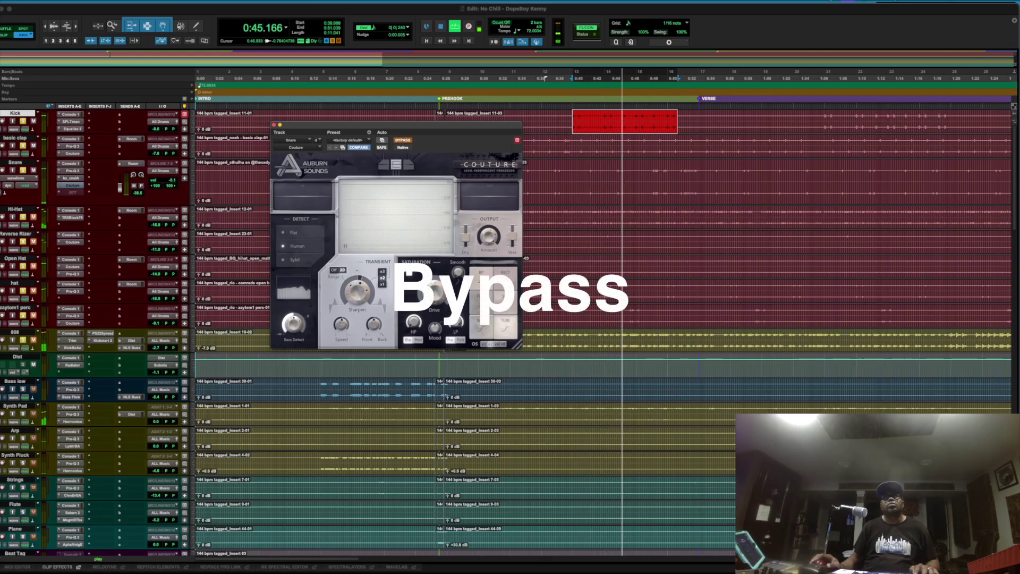
click(403, 141)
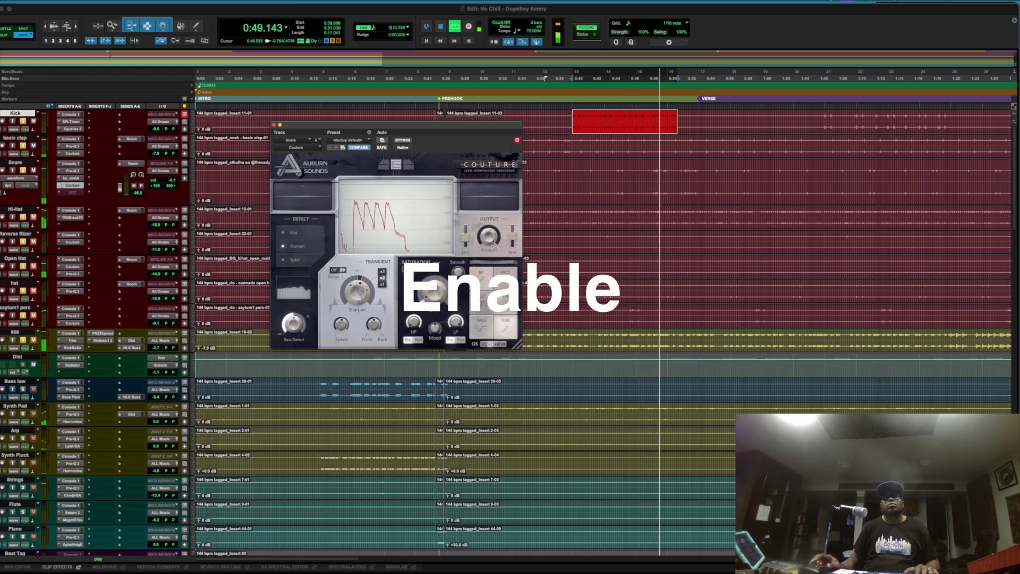
key(space)
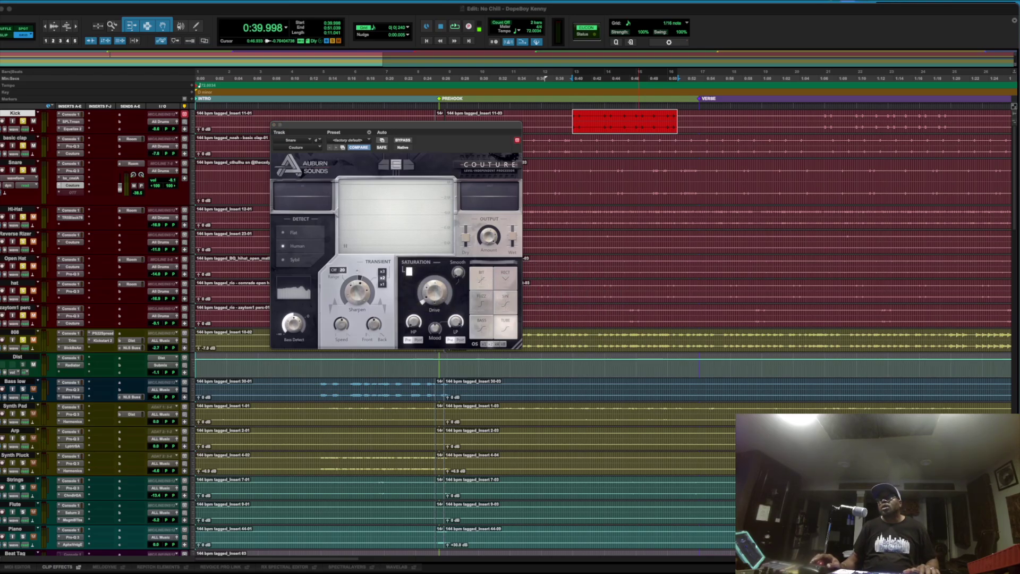
Step: Examine Couture on the hi-hat and reverse riser, plus the reverse riser's Harmonics drive, character and low-cut settings
click(72, 217)
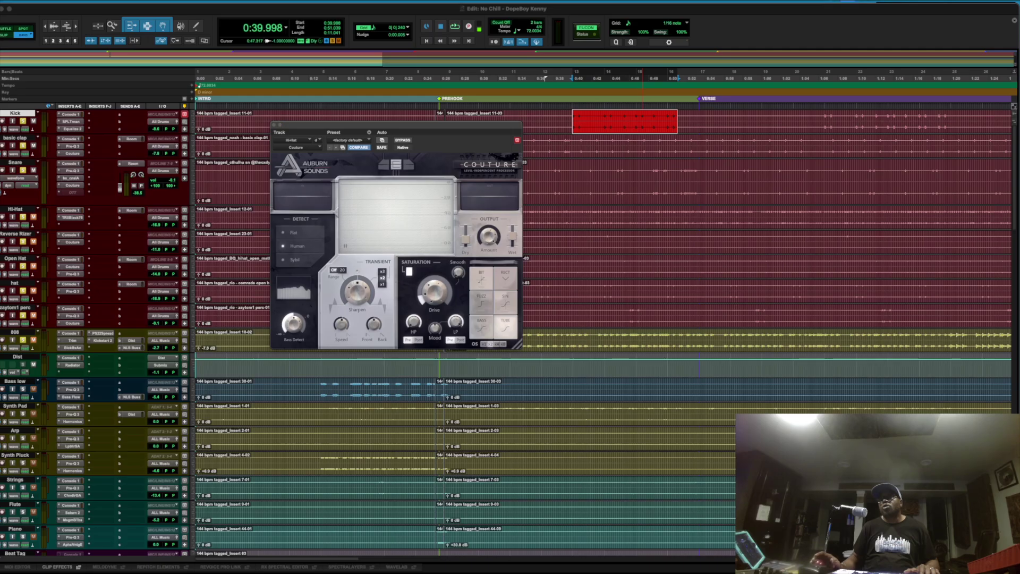
click(71, 241)
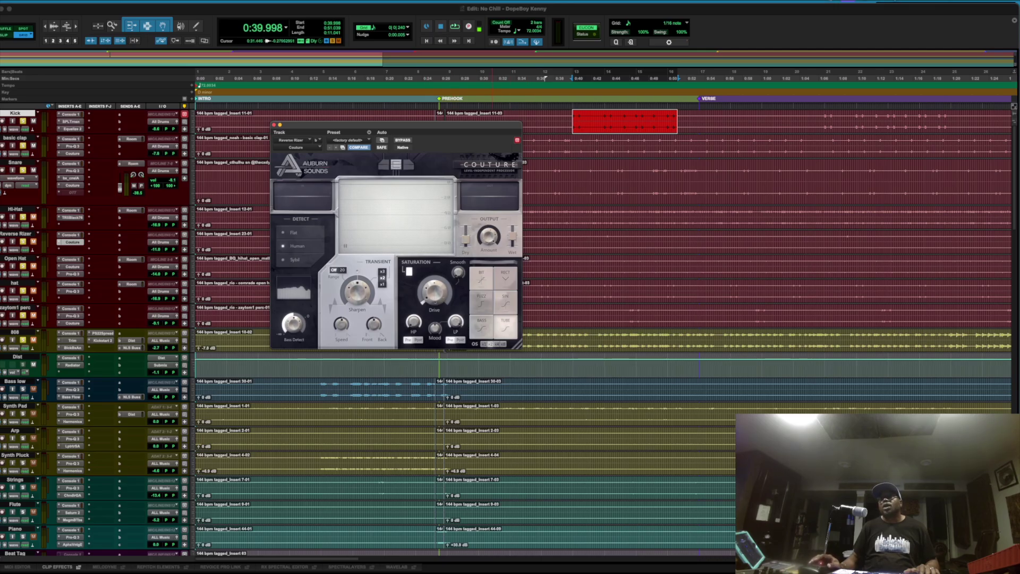
click(72, 267)
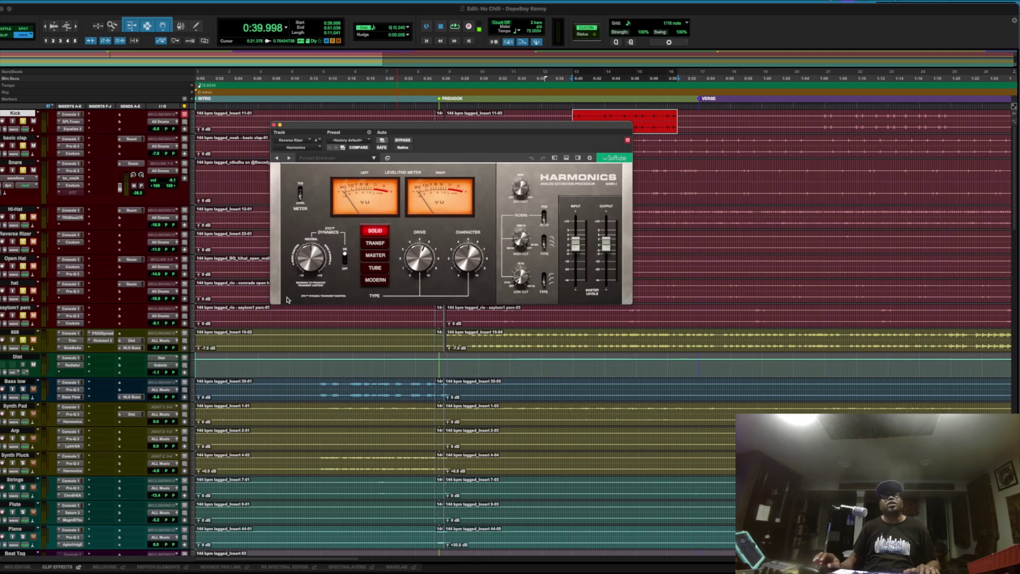
mouse_move(422, 256)
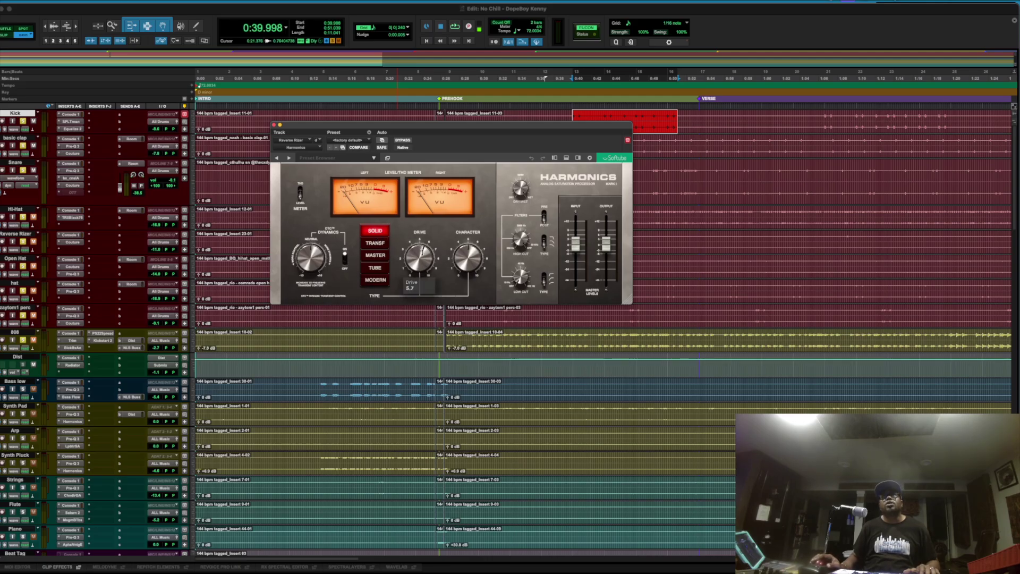
mouse_move(471, 252)
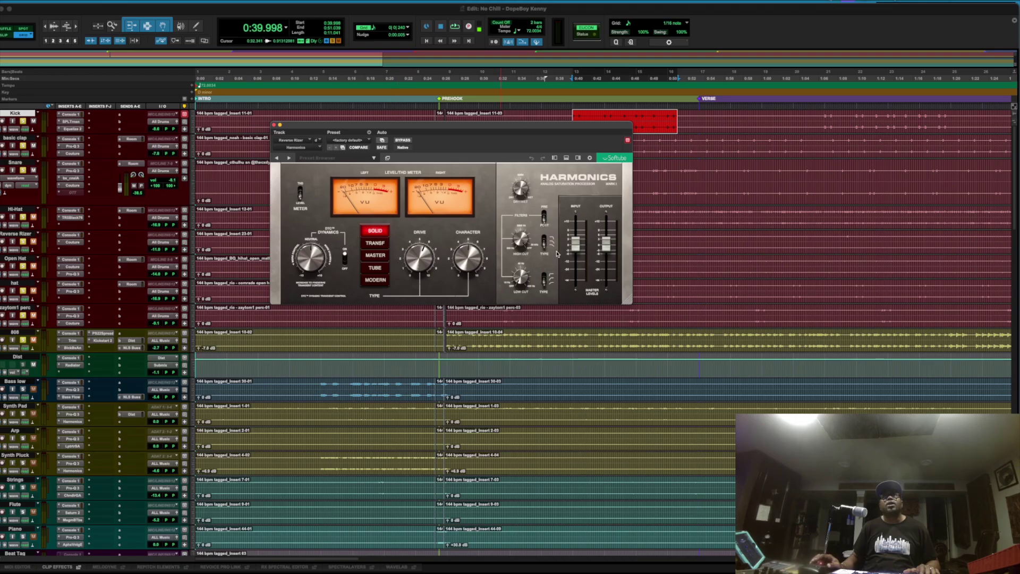
mouse_move(525, 280)
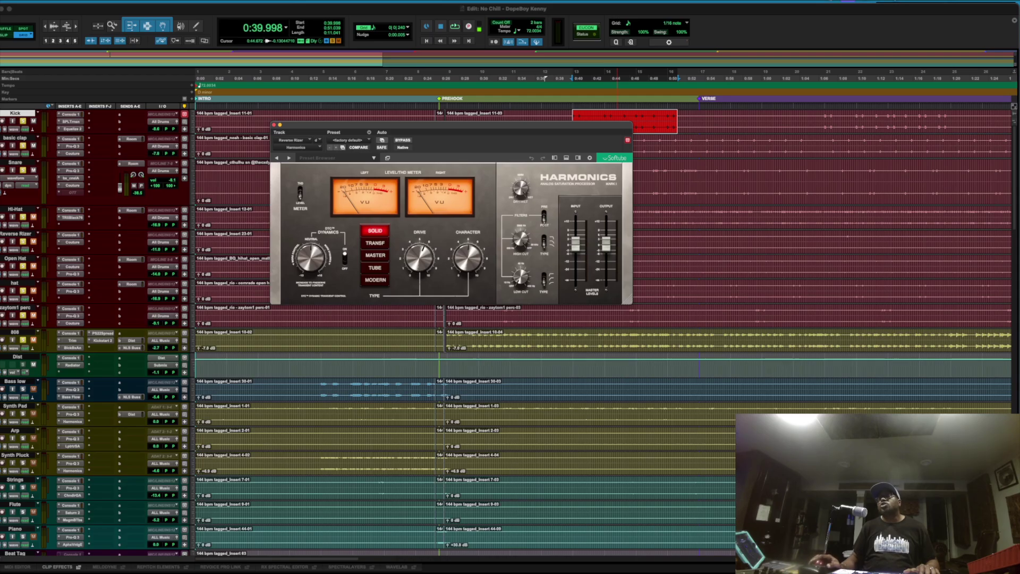
Step: Open the Open Hat's Pro-Q 3 and compare its dynamic high band disabled and enabled while the passage plays, leaving it enabled
click(72, 274)
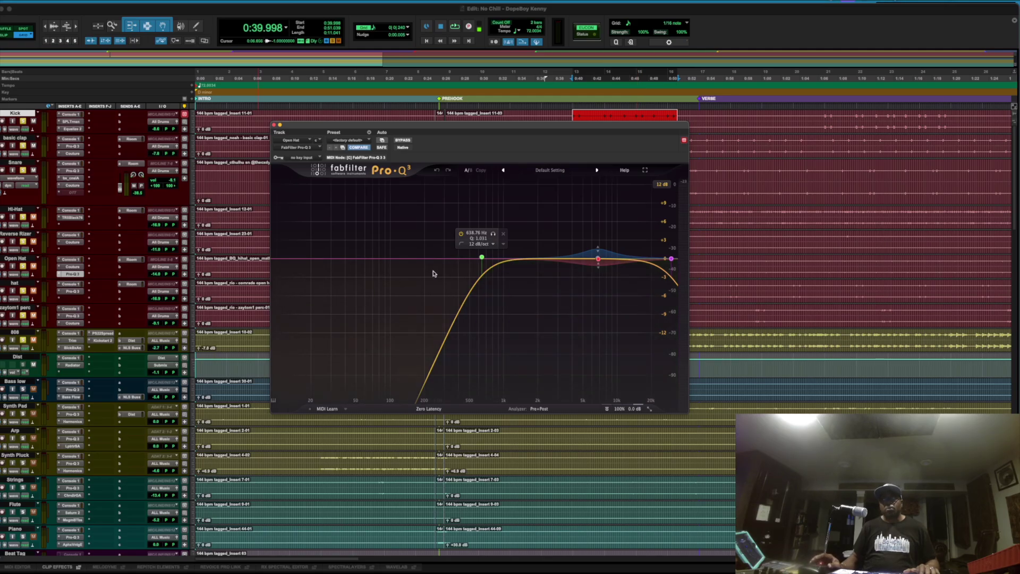
mouse_move(598, 255)
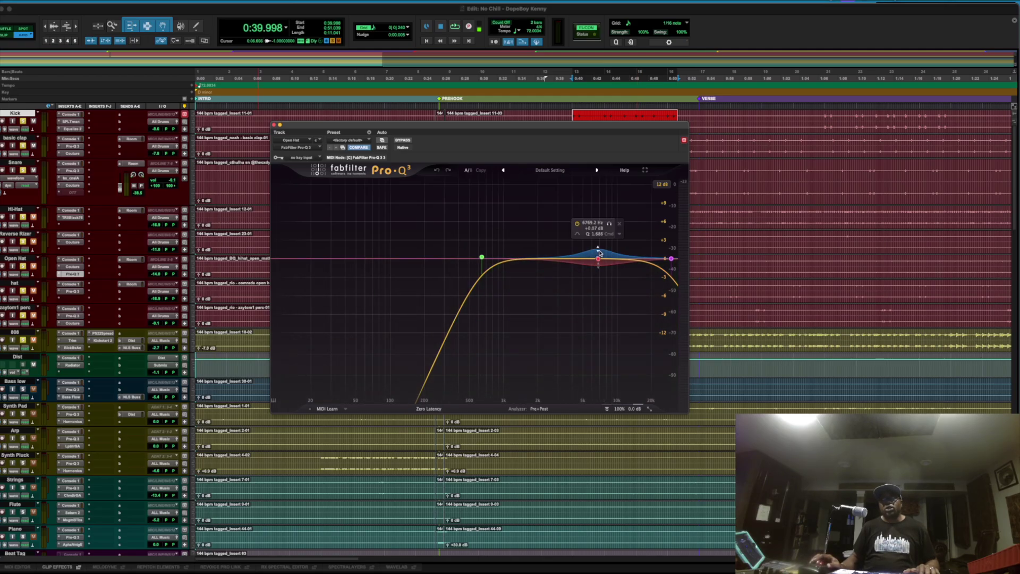
drag(598, 254, 598, 259)
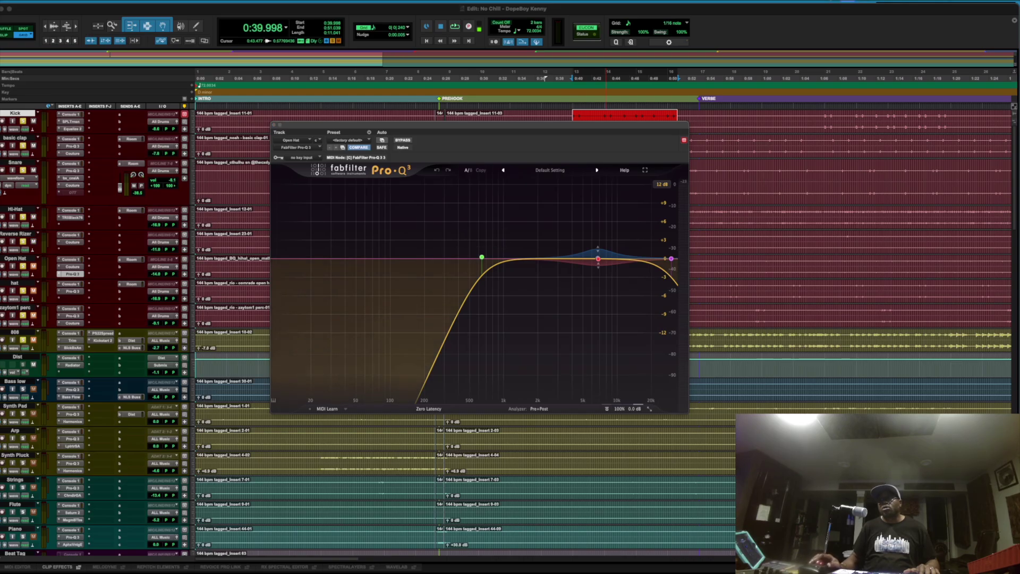
key(space)
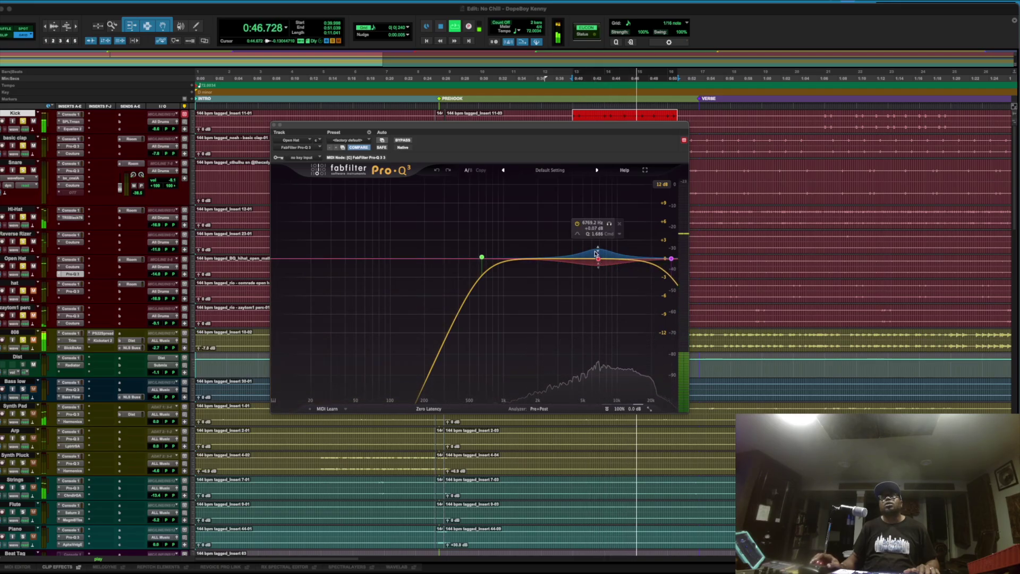
drag(584, 240, 657, 301)
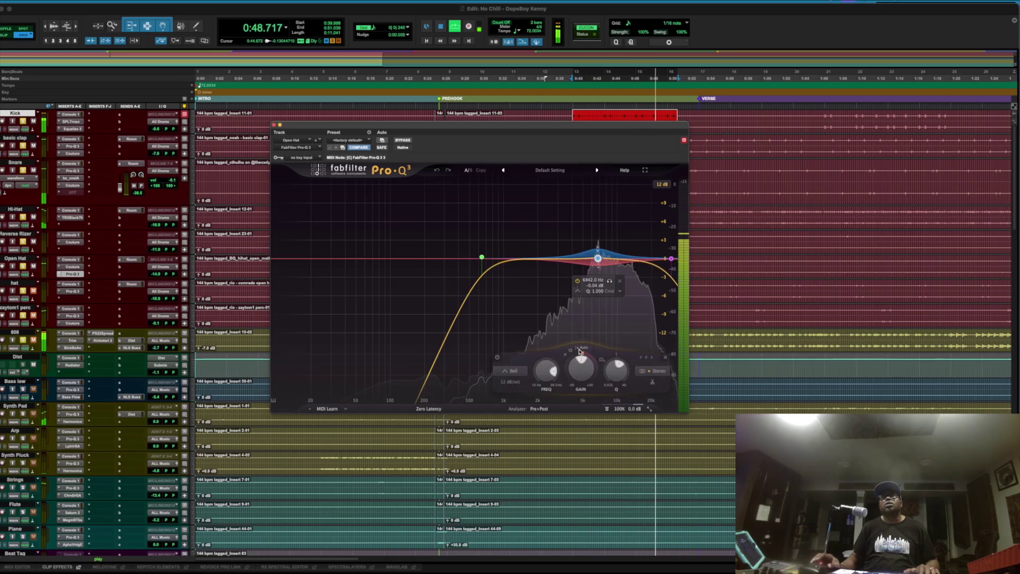
click(498, 359)
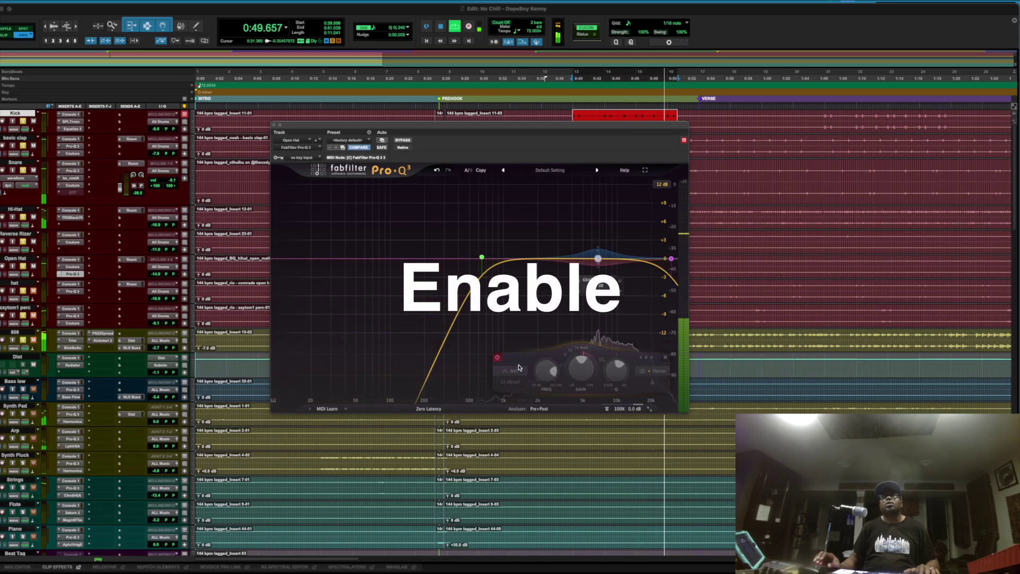
click(497, 357)
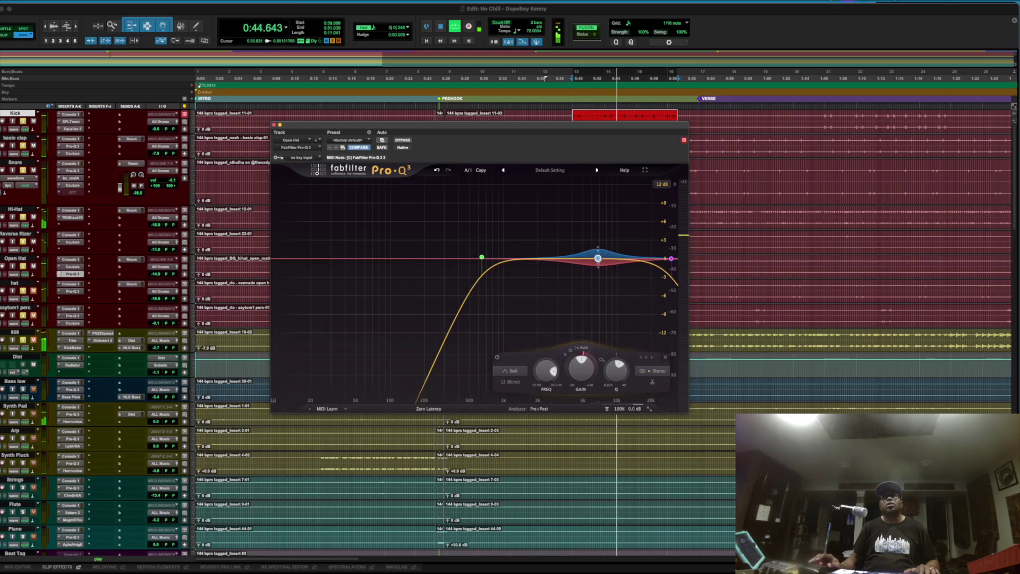
key(space)
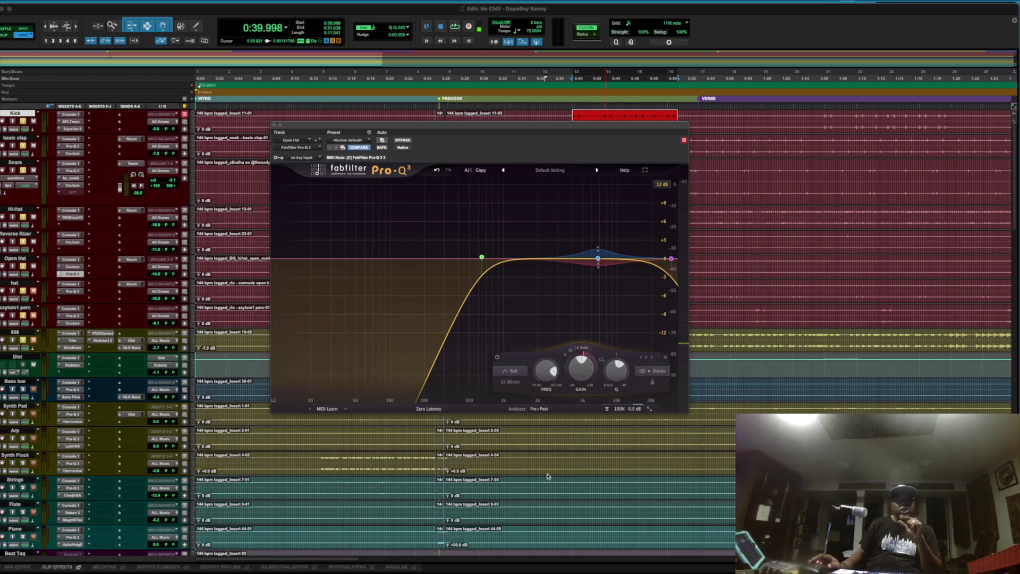
mouse_move(599, 258)
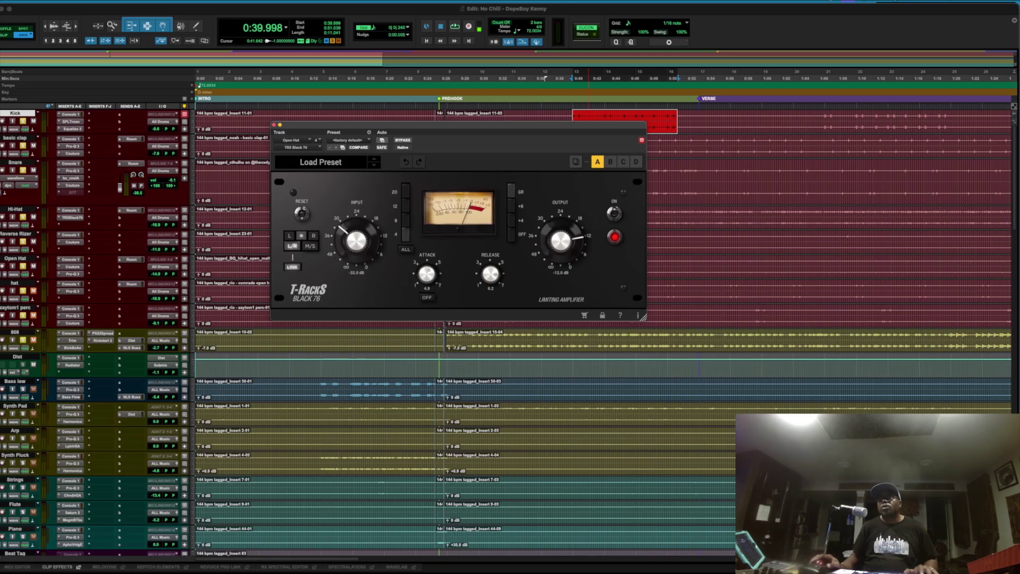
Step: Examine the hat's Pro-Q 3, plus the zaytom1 perc's Couture and the boosts and dip in its Pro-Q 3
click(73, 291)
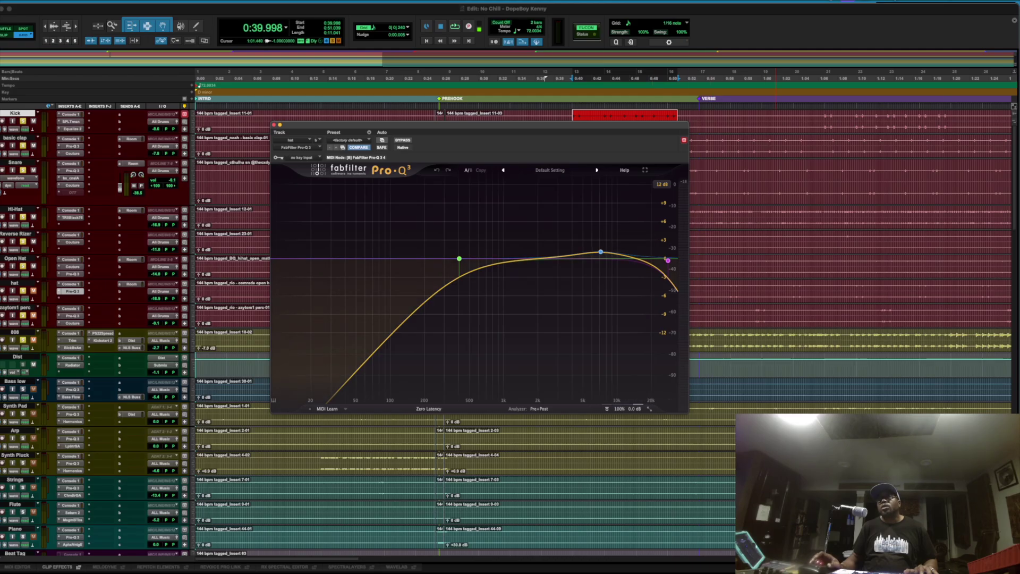
click(71, 323)
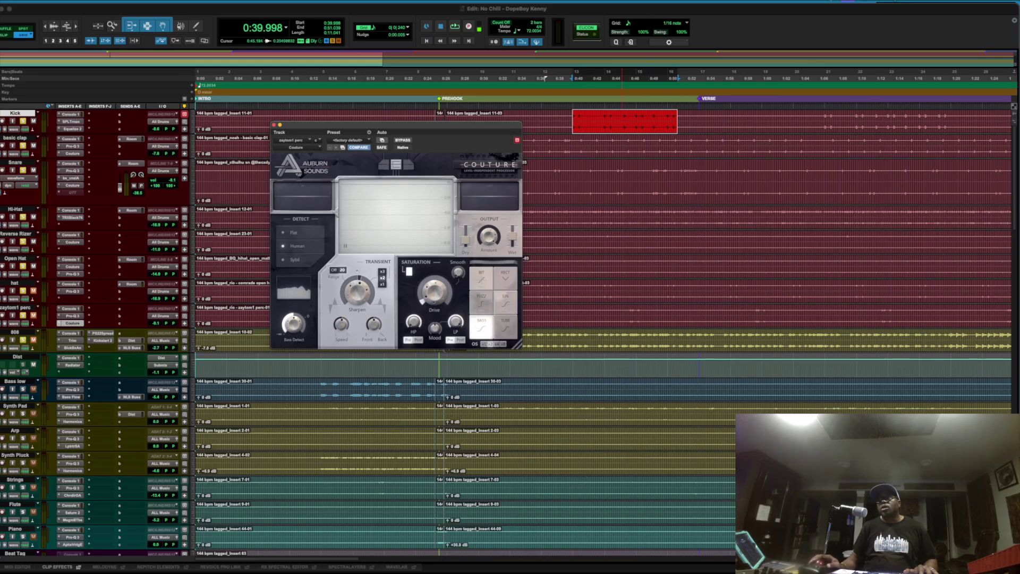
click(70, 316)
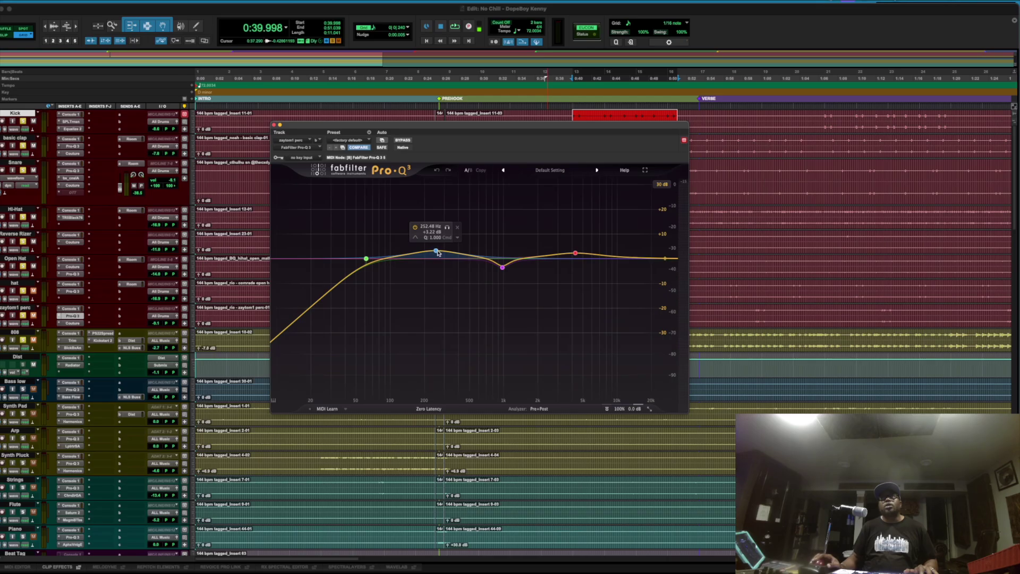
mouse_move(498, 269)
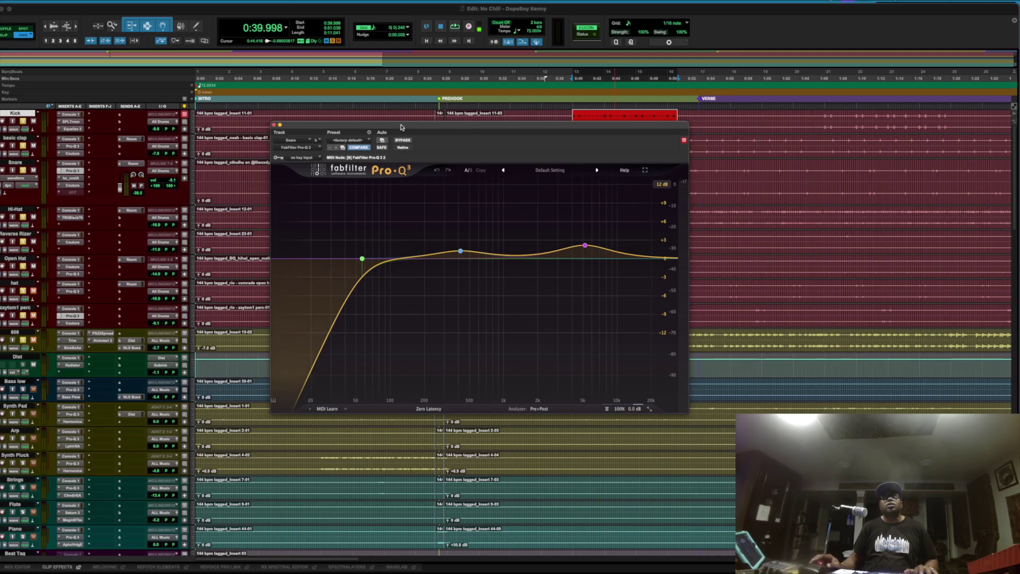
Step: Place the snare's and zaytom1 perc's Pro-Q 3 windows side by side to compare their curves
drag(401, 126, 170, 150)
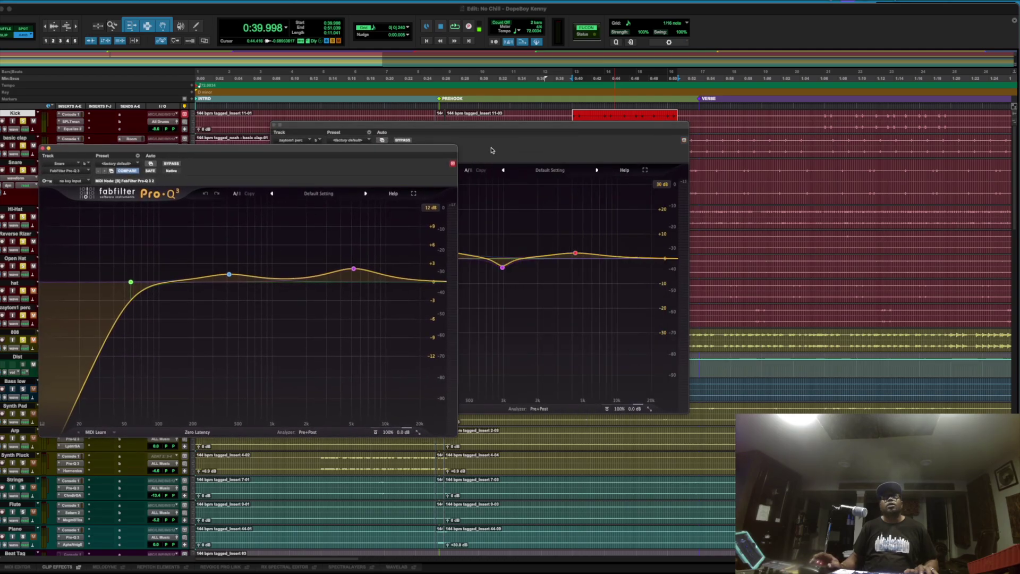
click(562, 134)
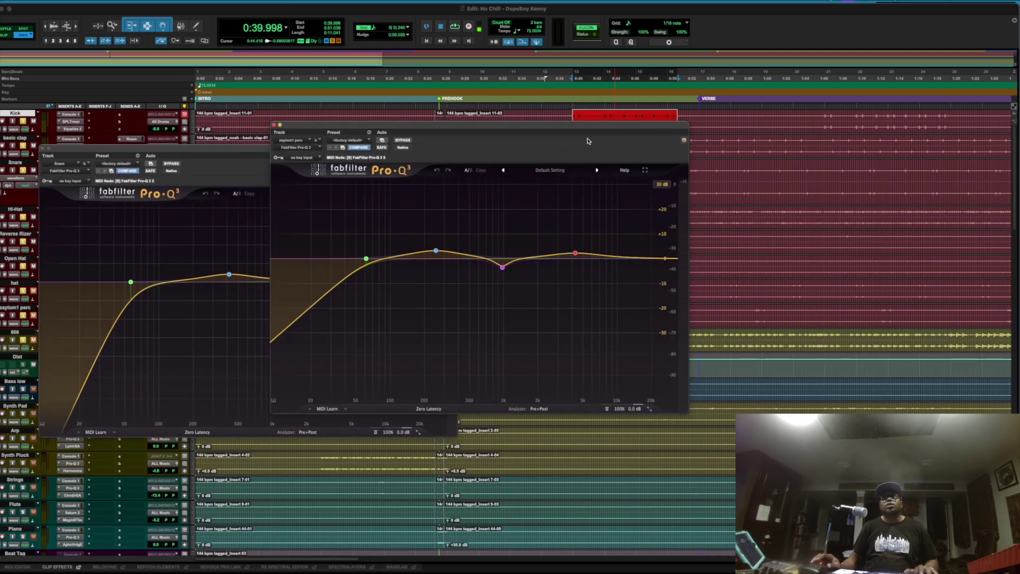
drag(581, 127, 744, 162)
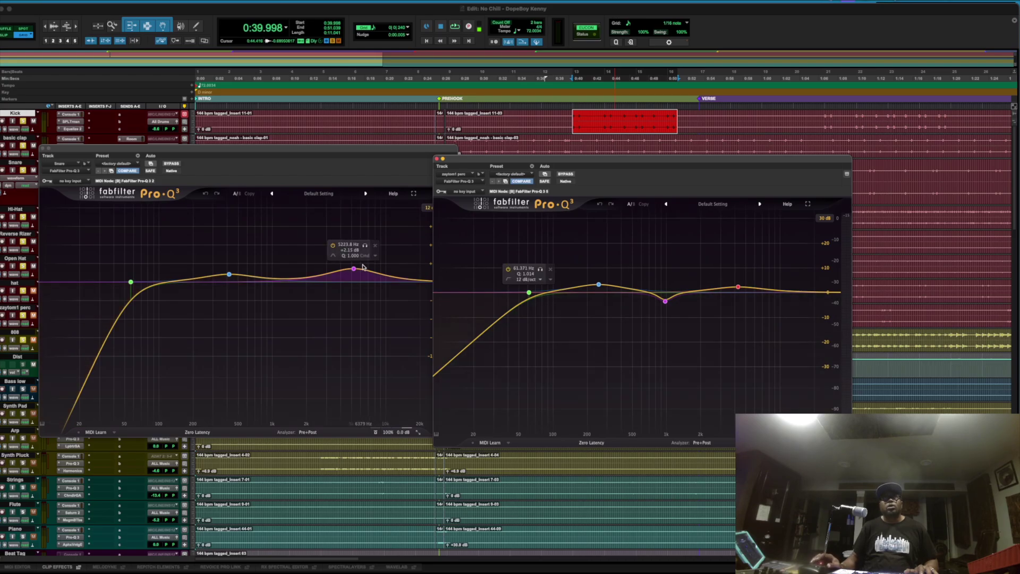
Step: Try shifting the snare's high boost to a higher frequency, undo it, and close both EQ windows
drag(355, 270, 430, 271)
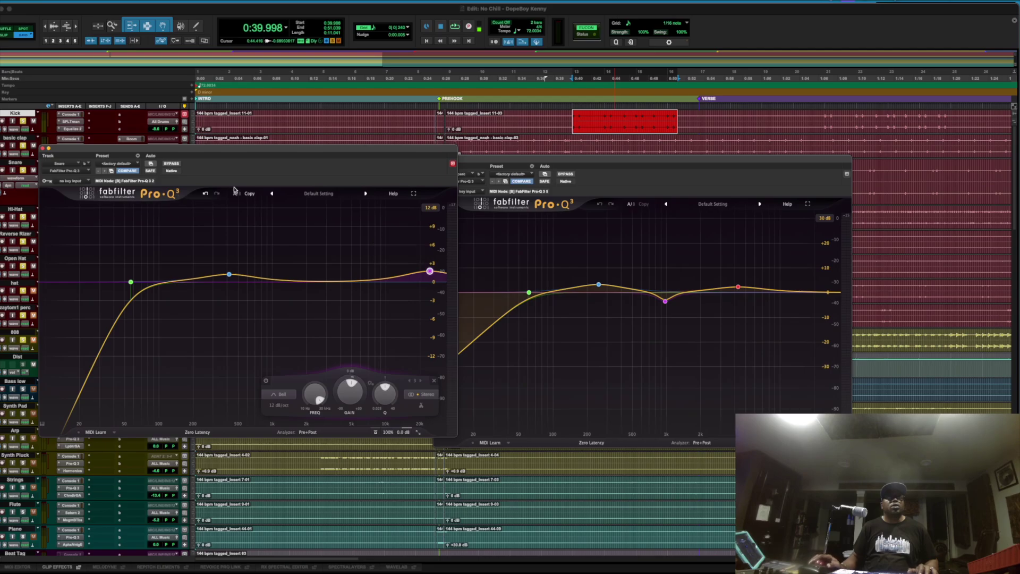
click(205, 194)
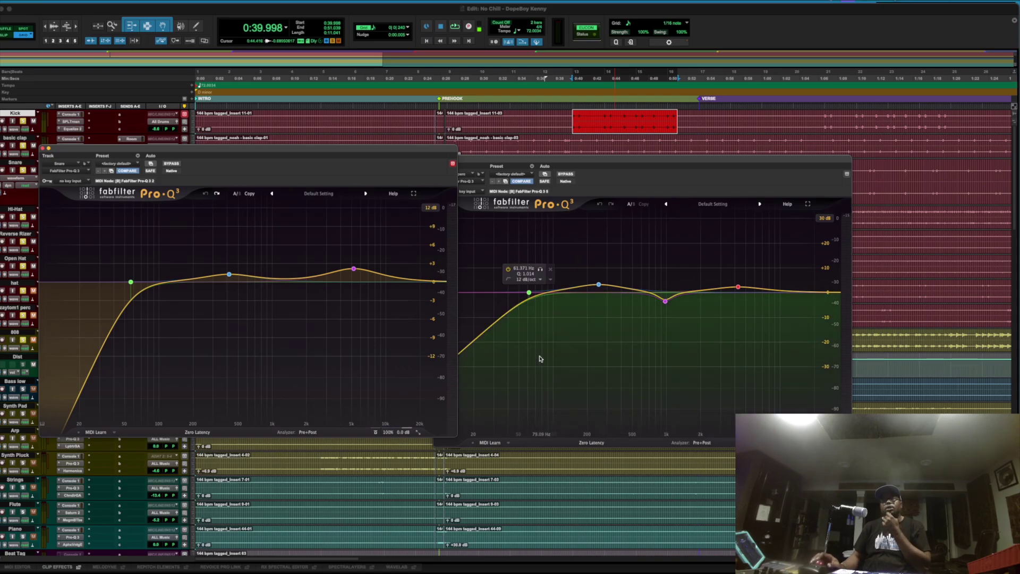
click(42, 149)
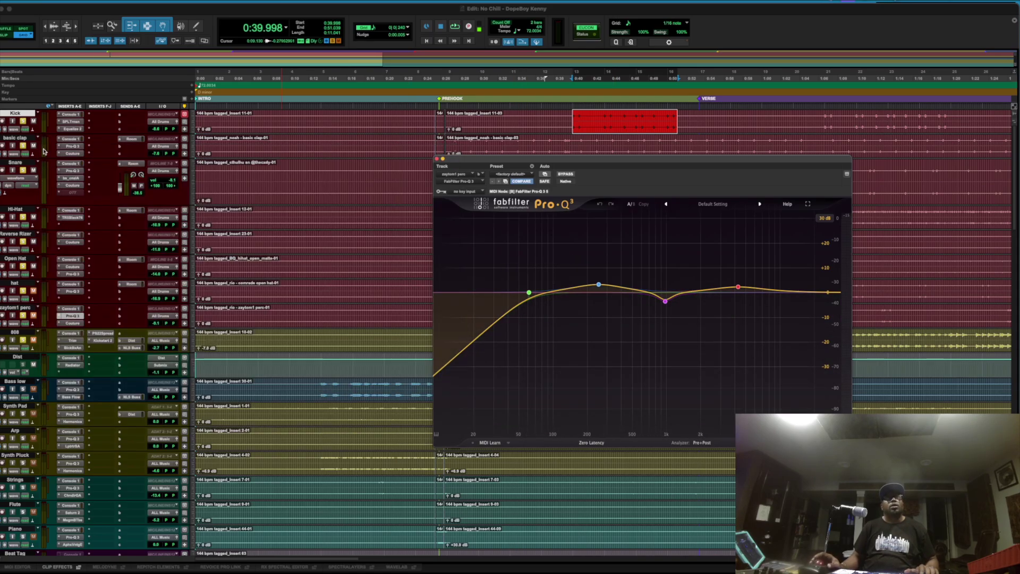
click(436, 159)
Step: Review the zaytom1 perc's Couture settings, close the plugin, and audition the selected passage with all drums
click(72, 322)
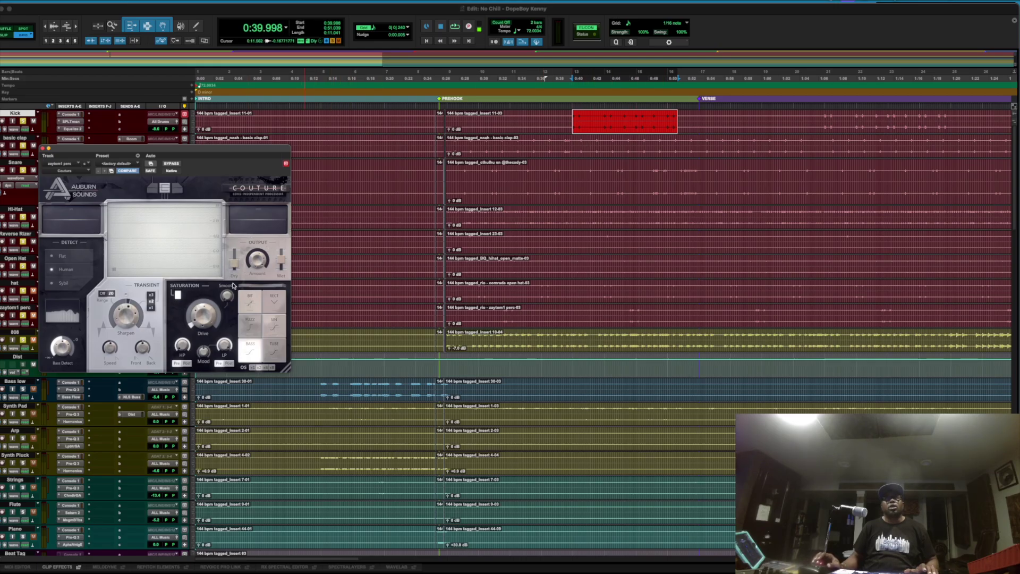
click(42, 149)
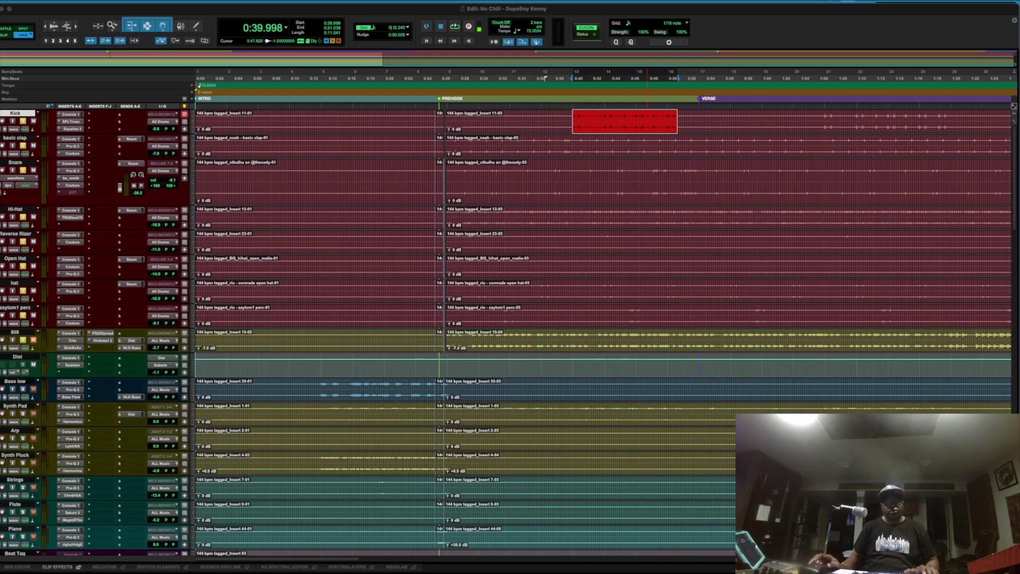
key(space)
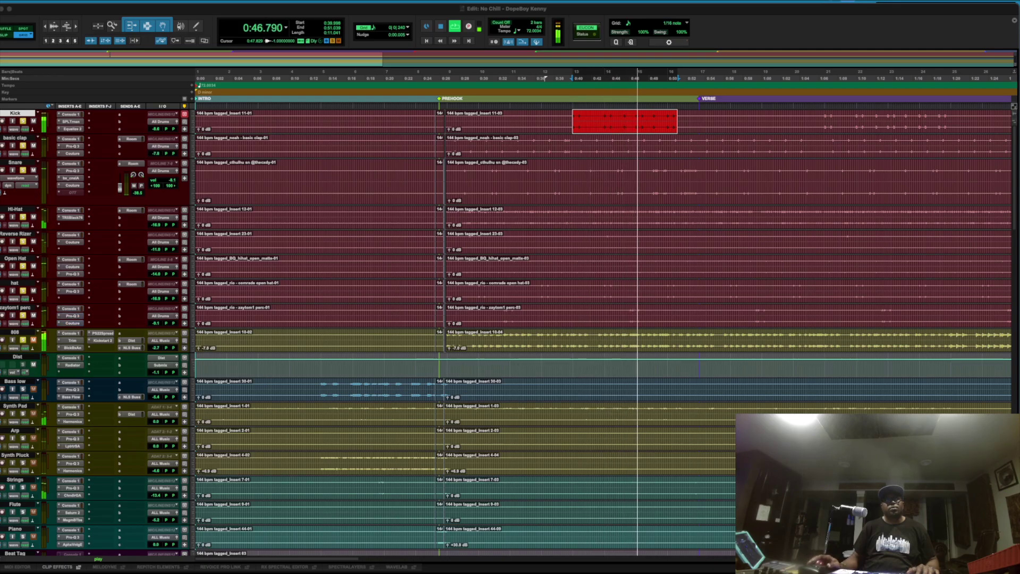
key(space)
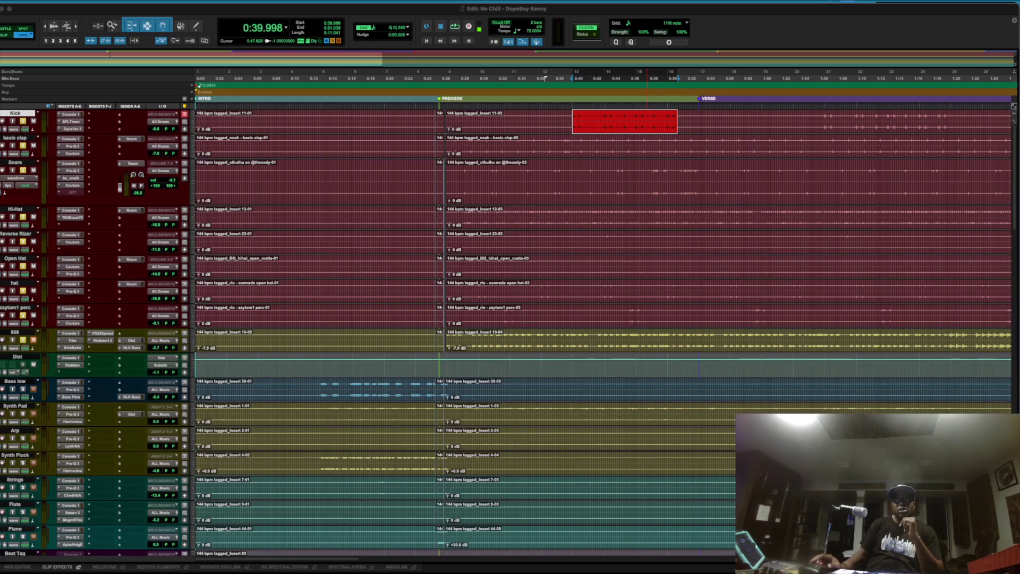
Step: Open and close the 808's Trim, and examine the controls of its bypassed SteamDriver
click(70, 323)
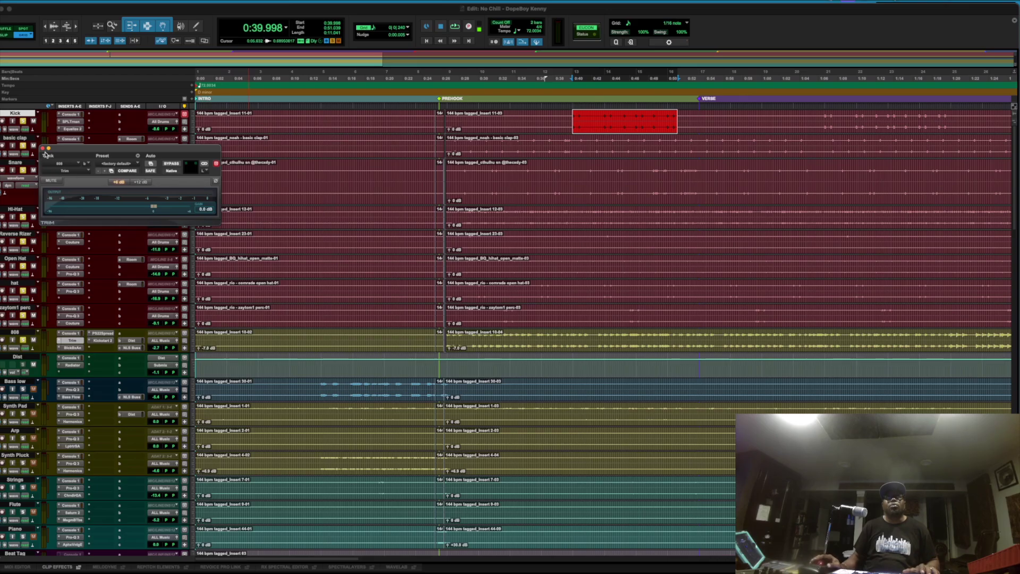
click(43, 149)
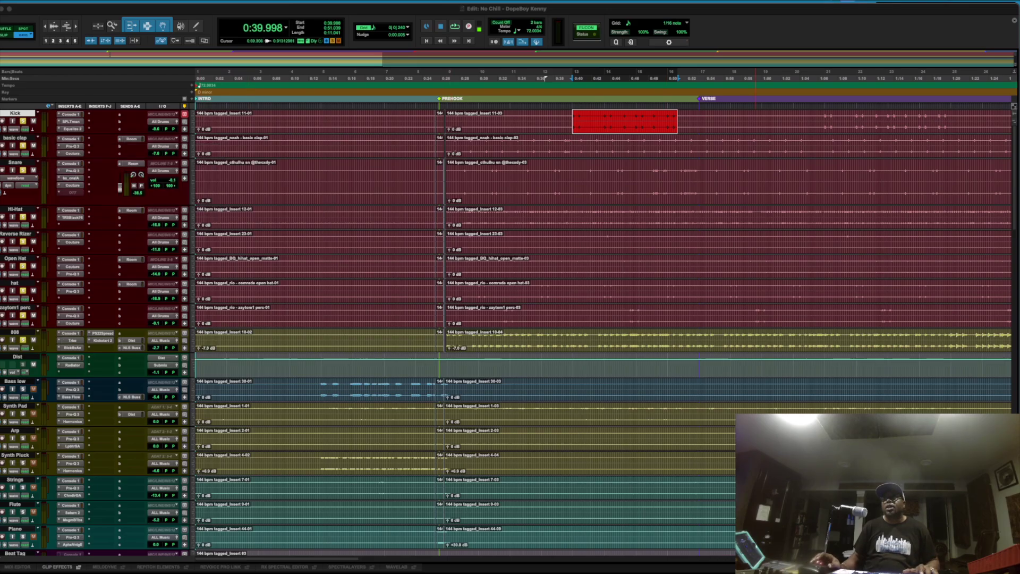
click(72, 348)
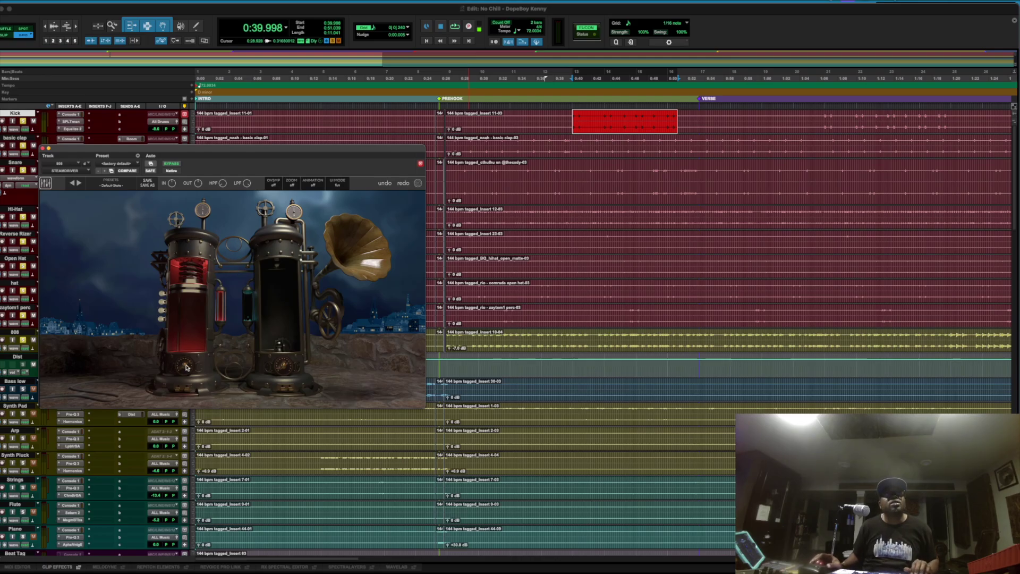
mouse_move(186, 367)
mouse_move(285, 368)
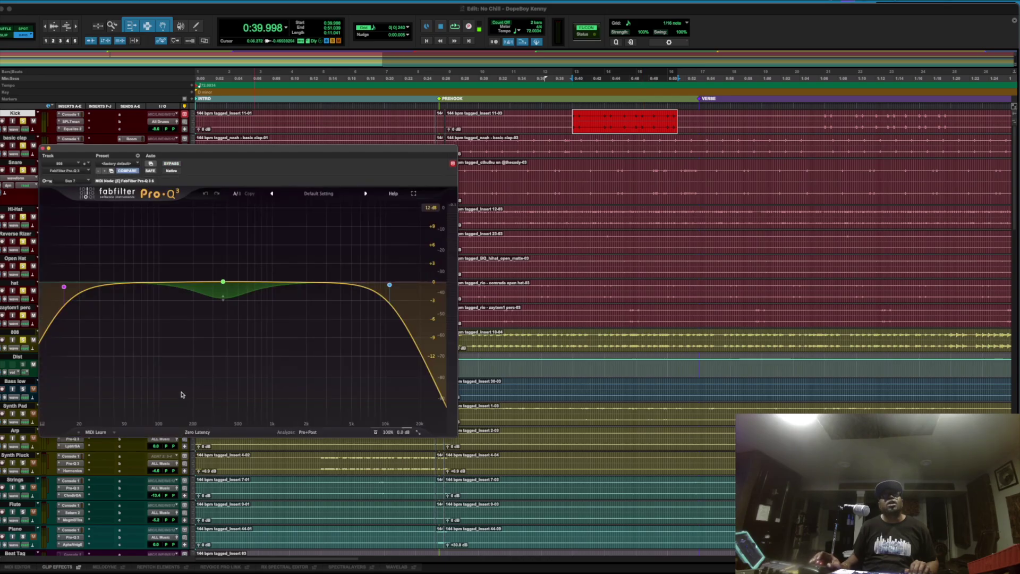
Step: Examine the 808's Pro-Q 3 high cut, low cut and dynamic mid band, plus Kickstart 2's curve and band settings
mouse_move(392, 303)
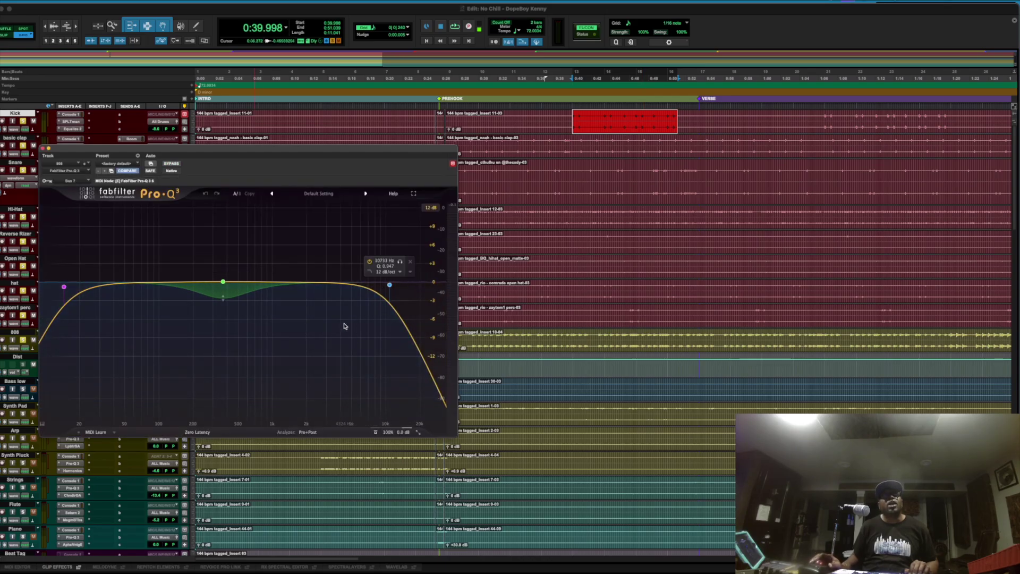
mouse_move(64, 286)
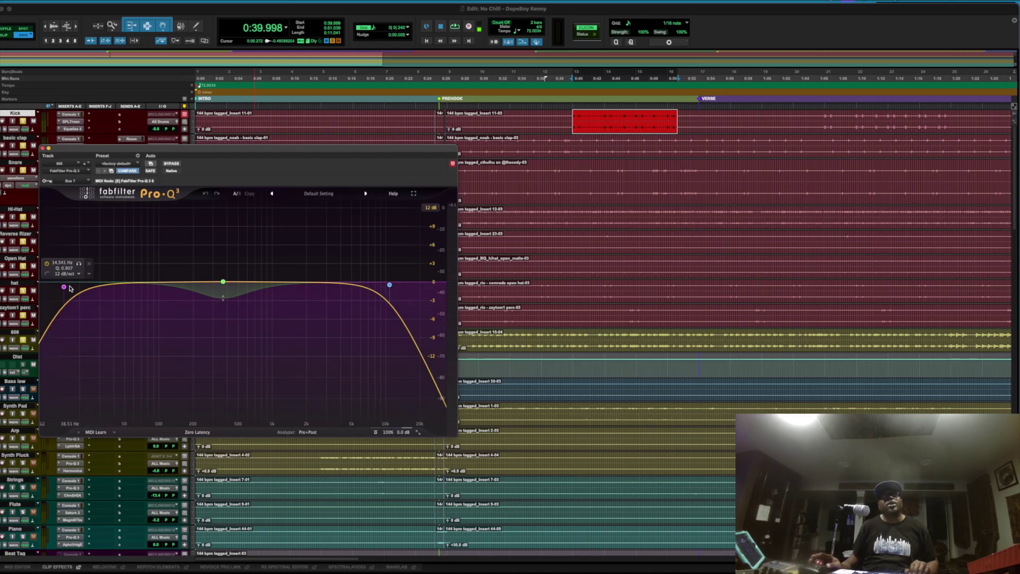
mouse_move(223, 298)
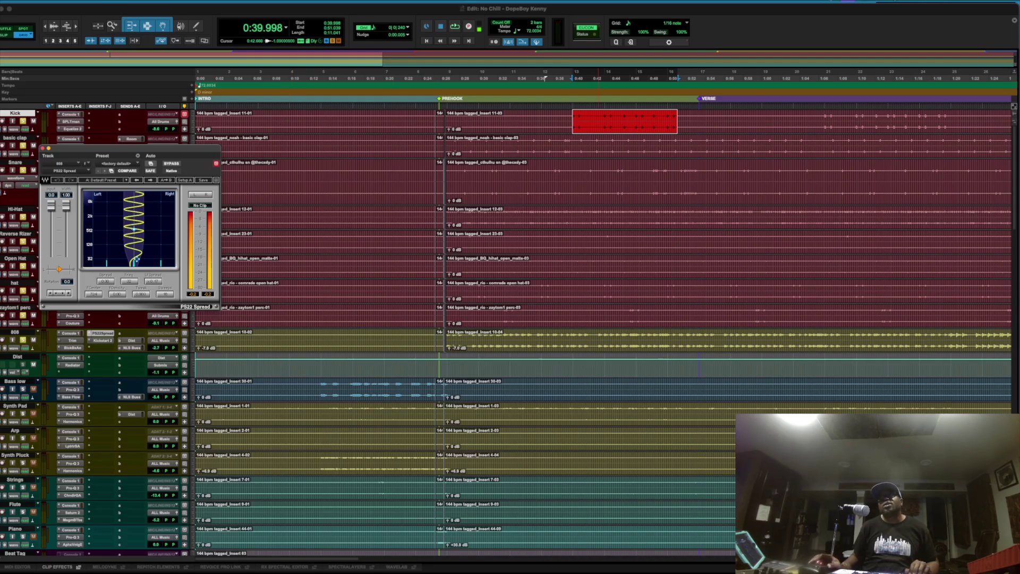
click(103, 340)
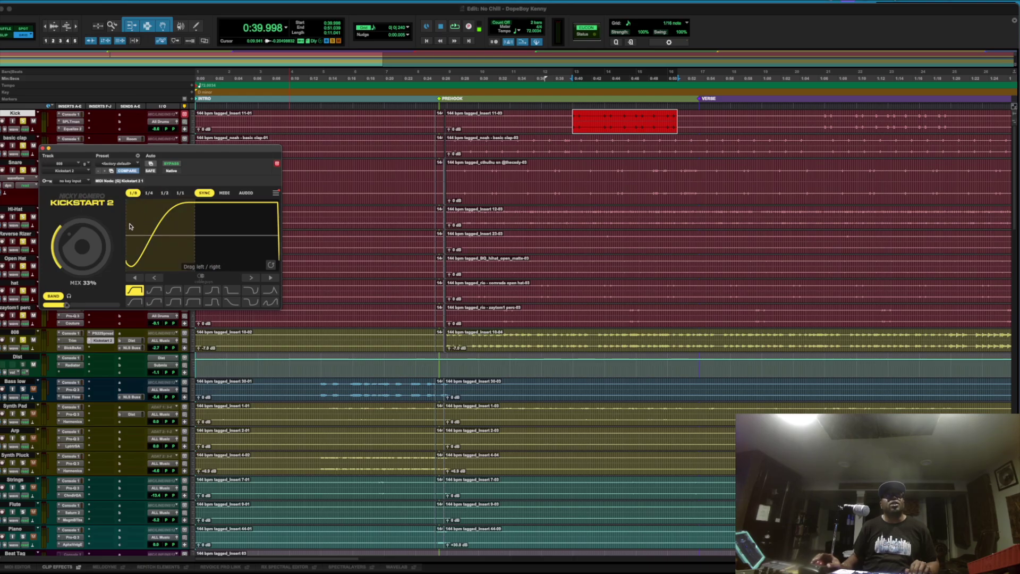
mouse_move(73, 302)
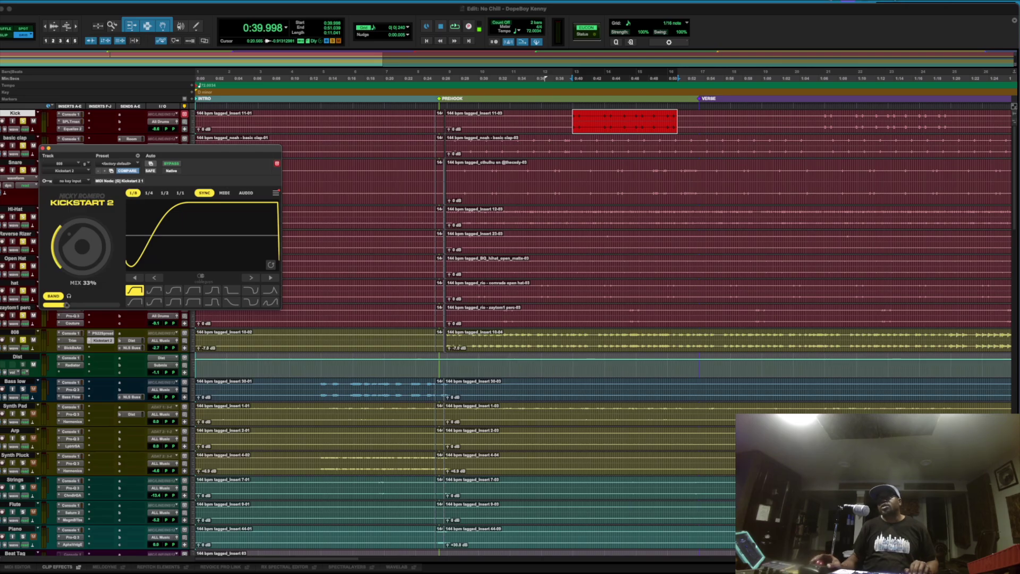
Step: Open the Radiator on the Dist track and toggle its Noisy/Clean switch over and back
click(73, 365)
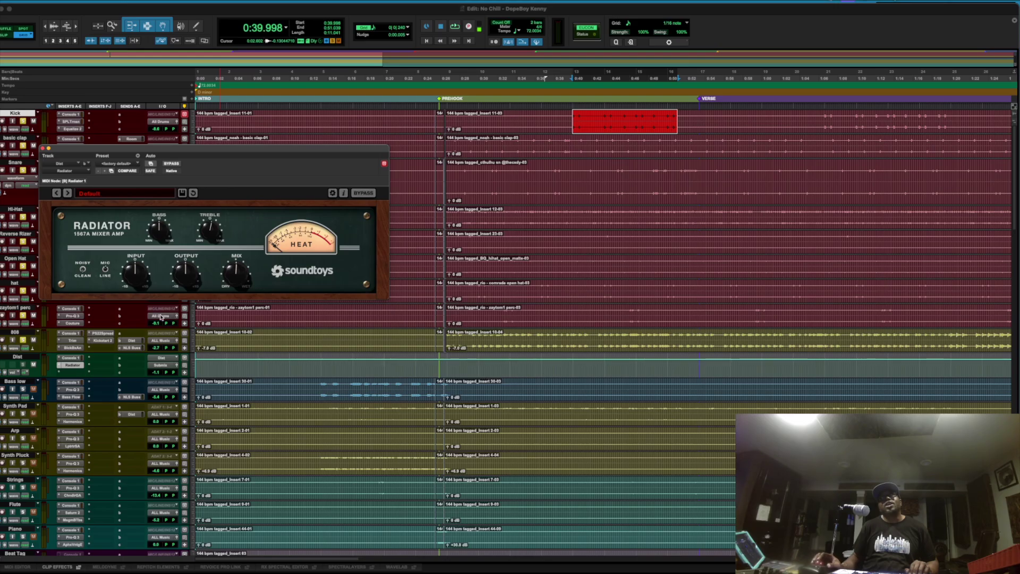
click(83, 269)
click(83, 270)
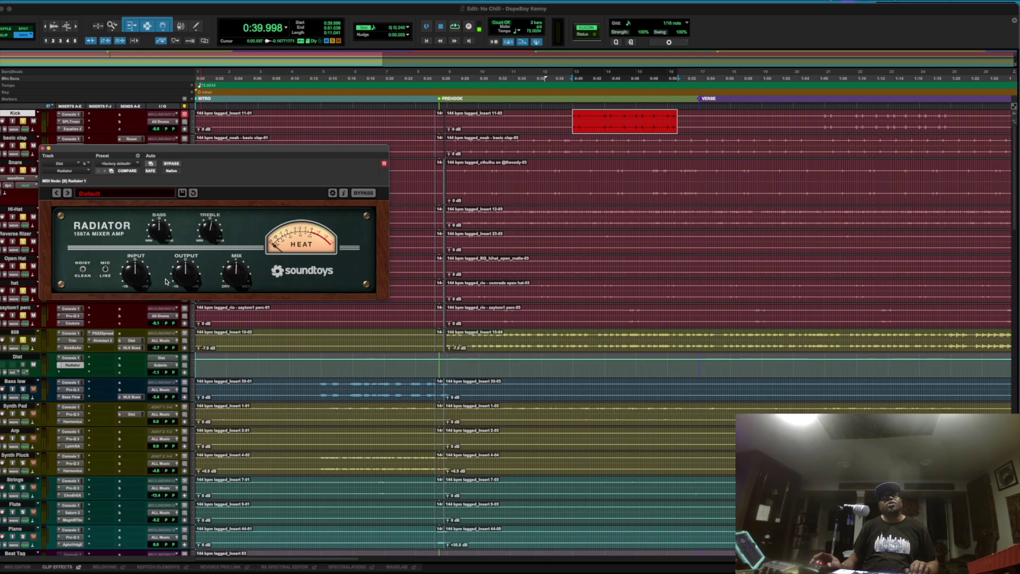
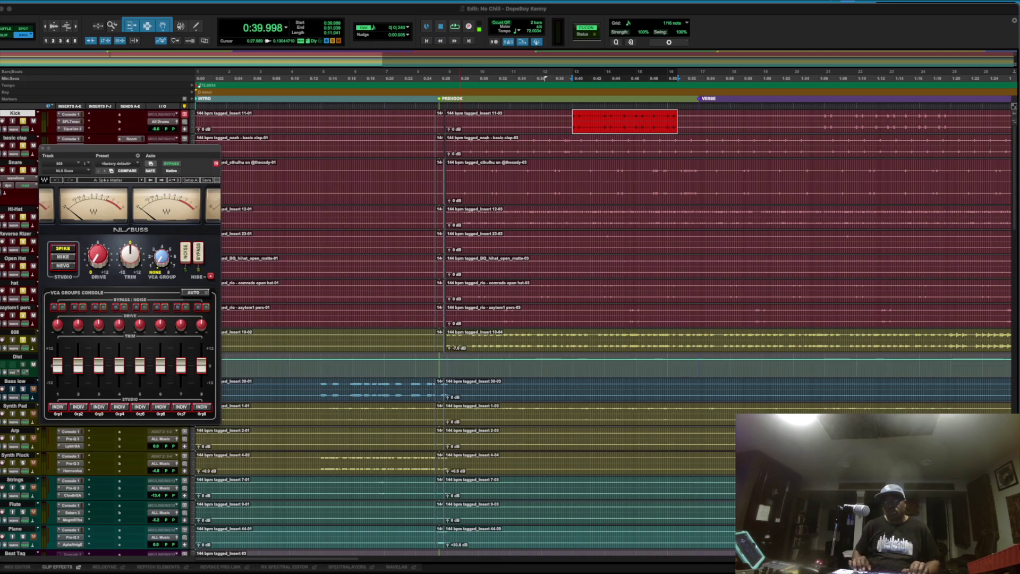
Step: Compare the Spike, Mike and Nevo studio modes of the 808's NLS Channel, choose Nevo, and close the plugin
key(Return)
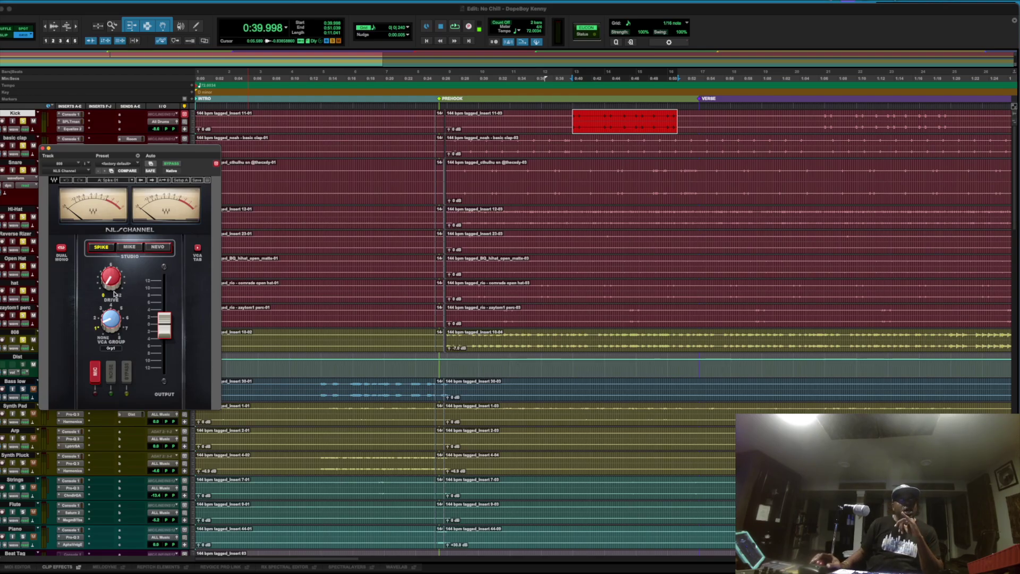
click(129, 247)
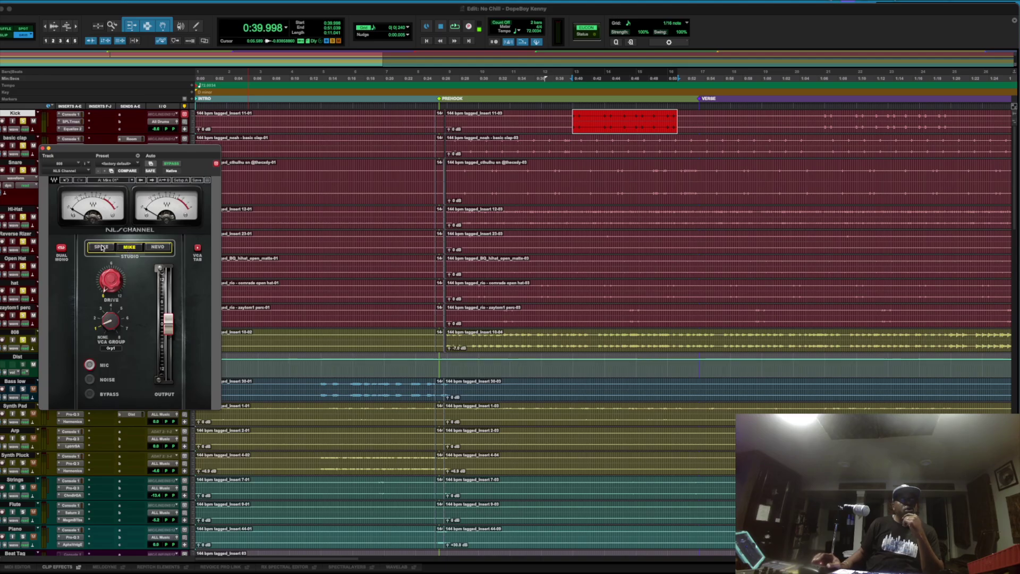
click(102, 247)
click(133, 248)
click(165, 247)
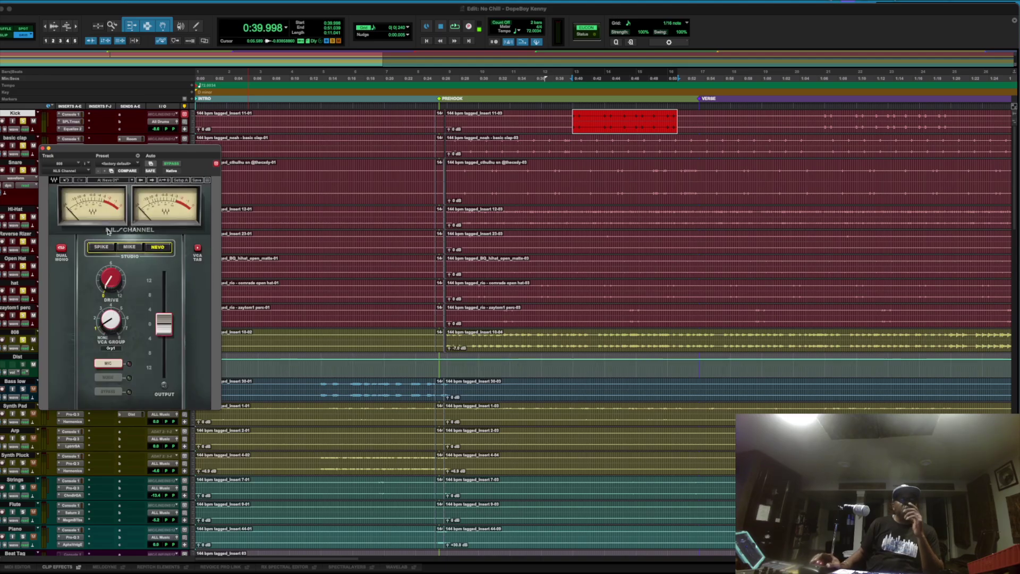
click(43, 150)
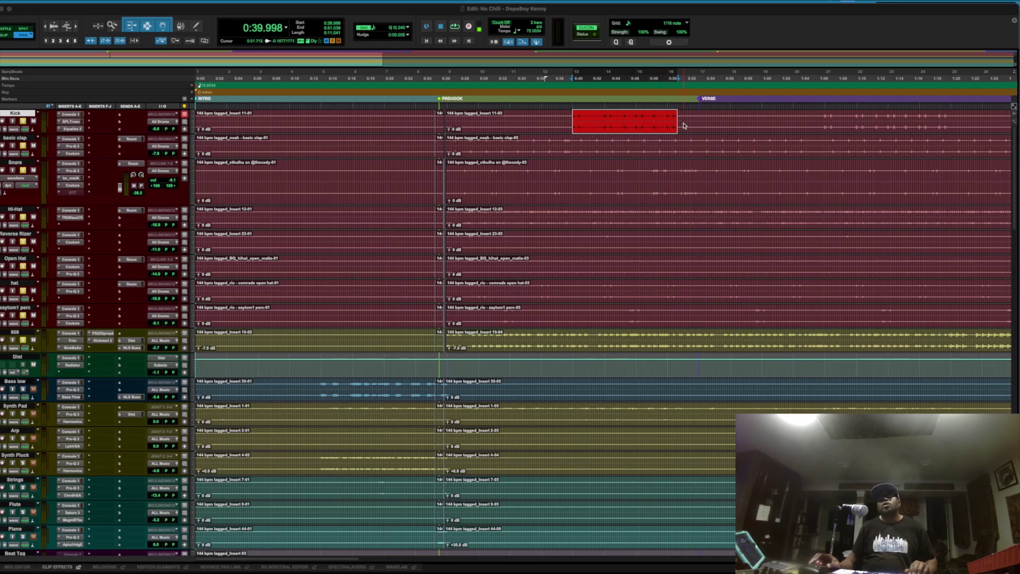
Step: Select the prehook passage from 0:26.457 to 0:51.039 on the Kick track and play it with the 808's processing bypassed
drag(449, 114, 549, 123)
click(566, 127)
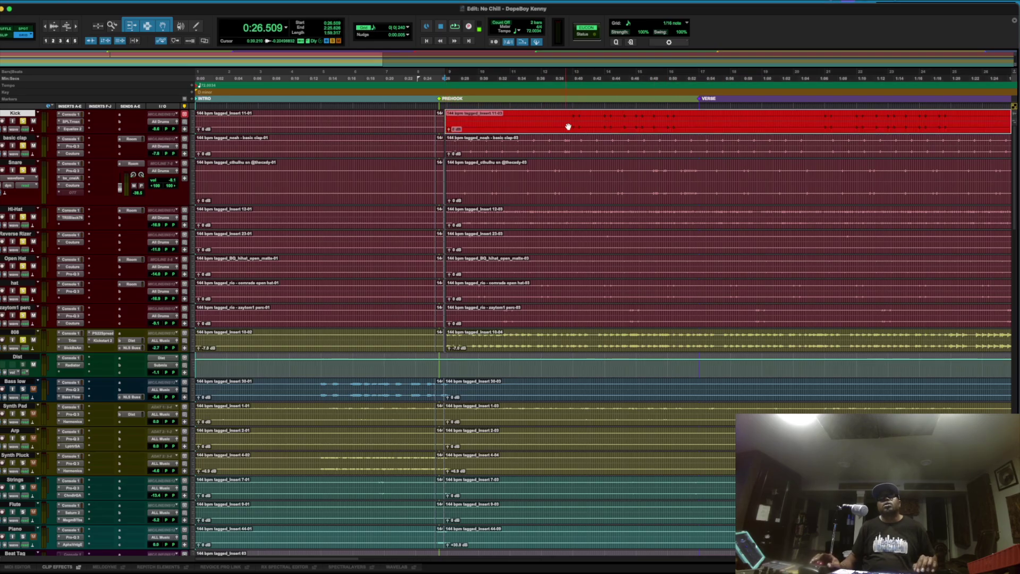
click(678, 114)
drag(678, 113, 445, 126)
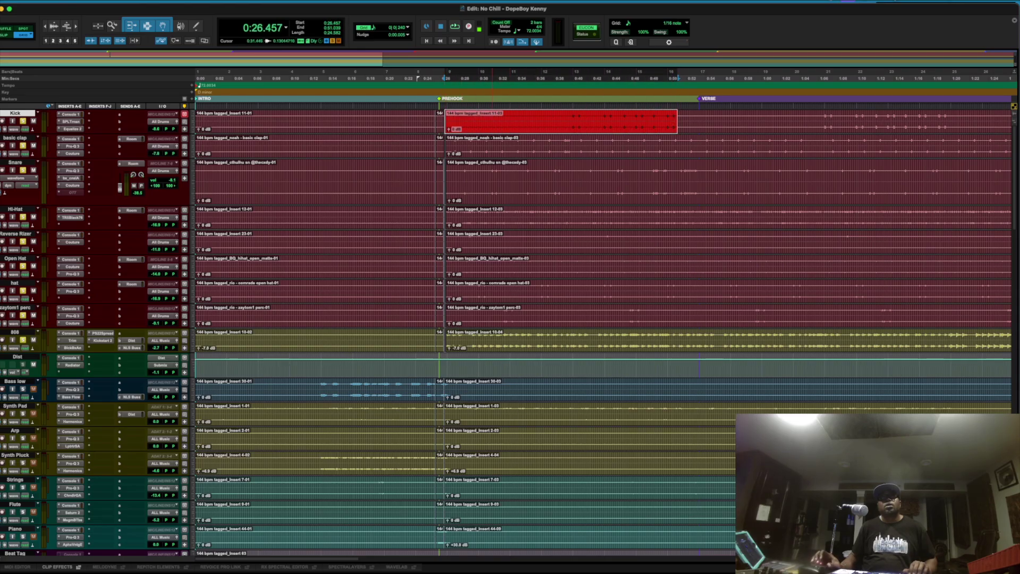
key(super+=)
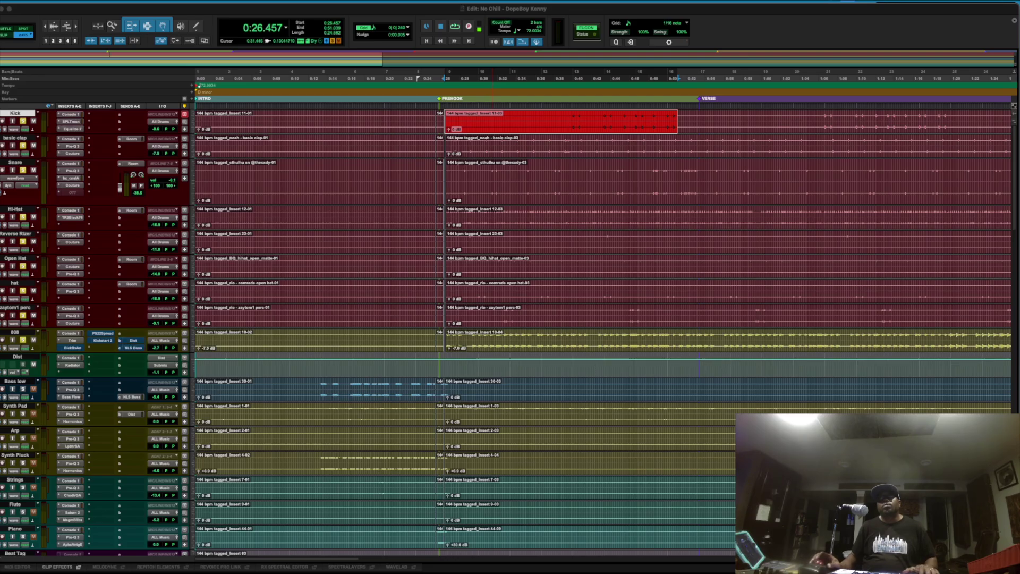
key(space)
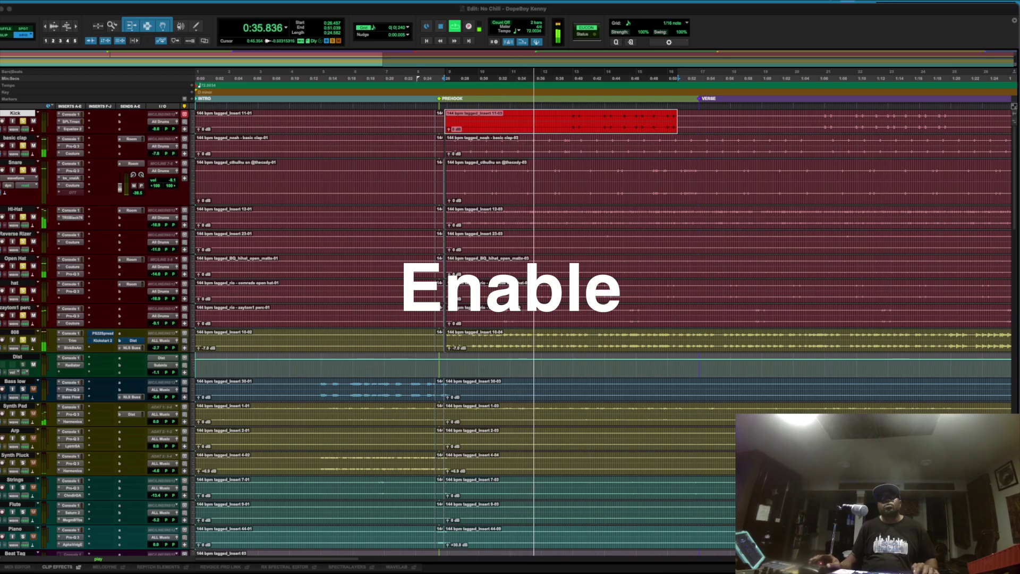
Step: Audition the 808's SteamDriver, Pro-Q 3, Kickstart 2 and NLS Channel in turn during playback, toggling their bypass, and stop
click(72, 348)
click(85, 164)
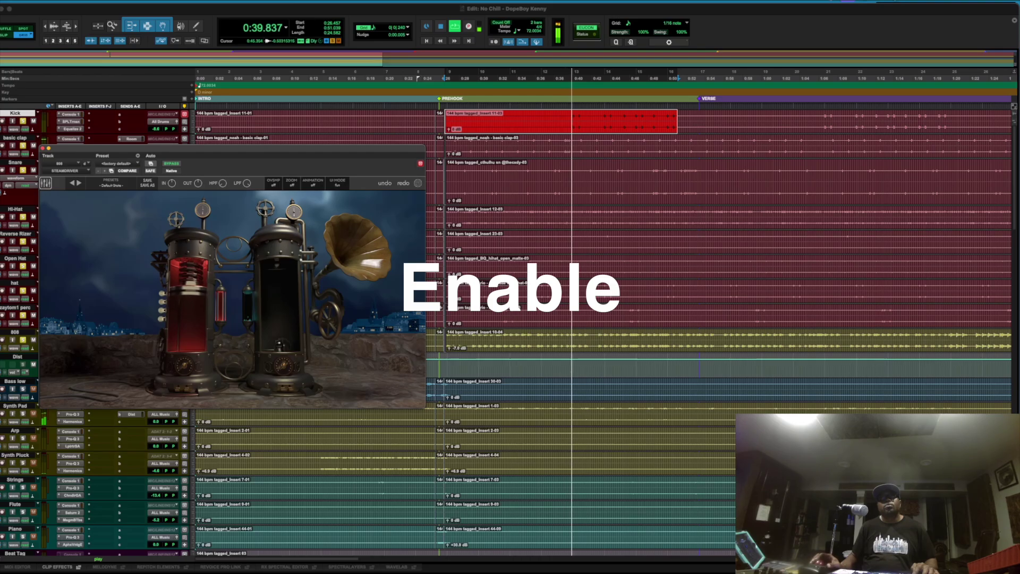
key(Down)
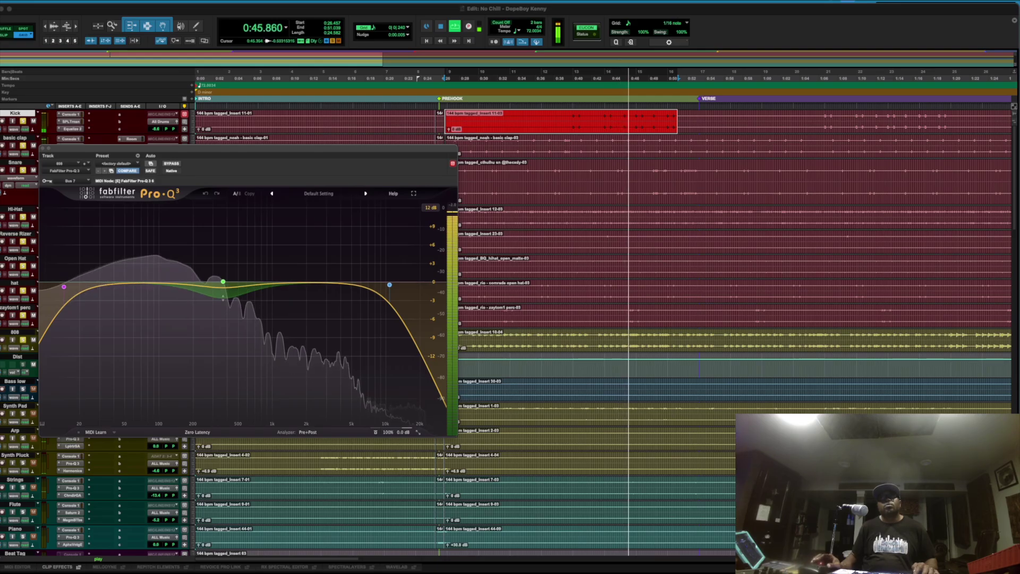
key(Down)
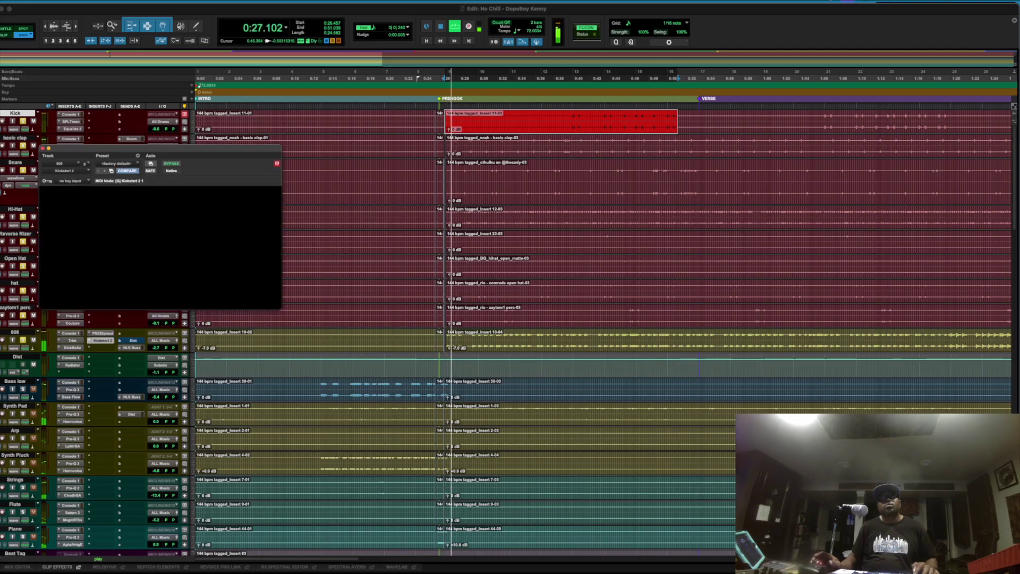
key(Down)
key(ctrl+super+b)
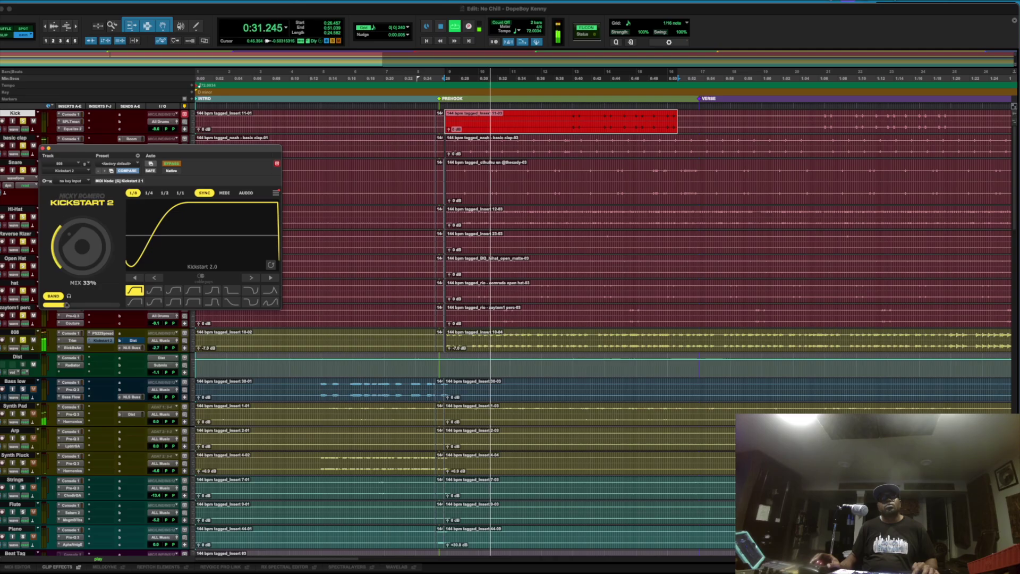
key(ctrl+super+b)
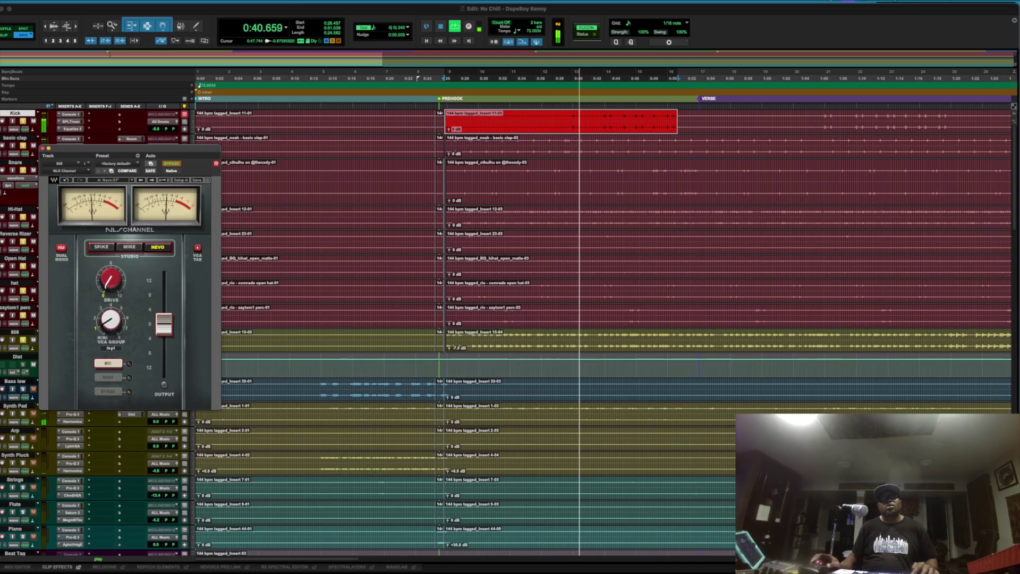
key(space)
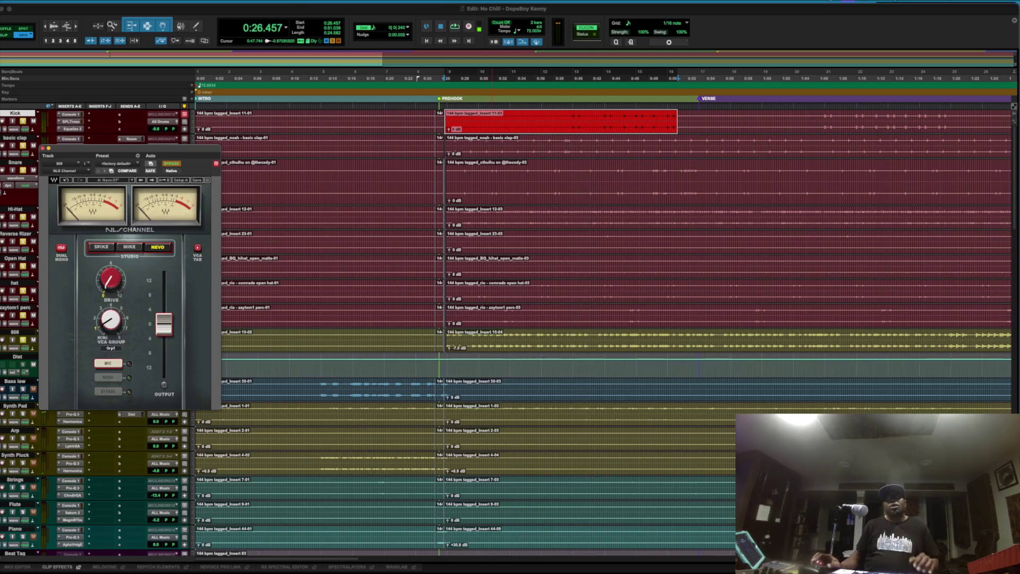
Step: Make the 808's NLS Channel inactive, reopen SteamDriver away from the inserts, and enlarge the 808 track's height
key(ctrl+super+a)
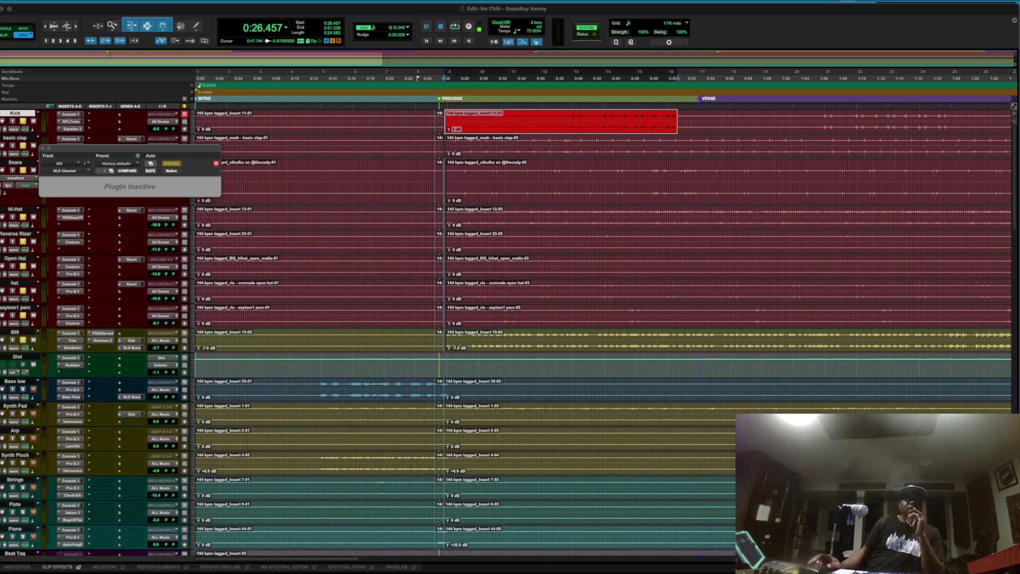
click(72, 347)
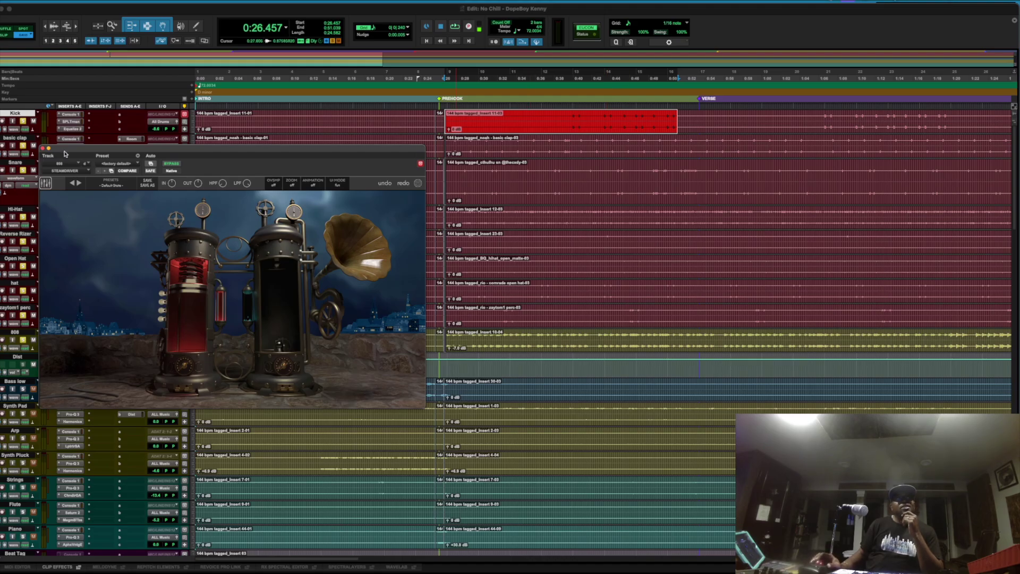
drag(64, 154, 340, 122)
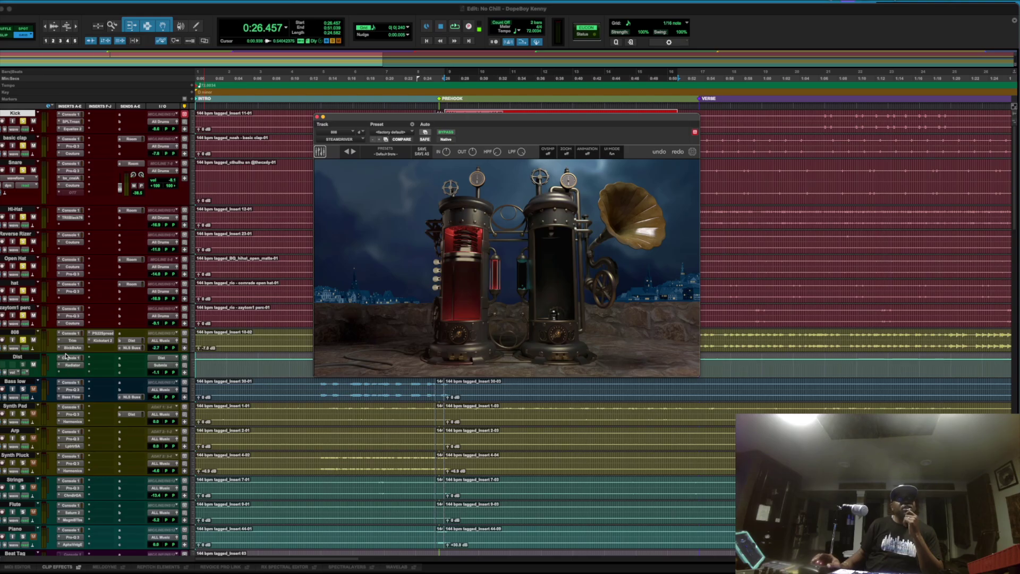
drag(65, 355, 64, 383)
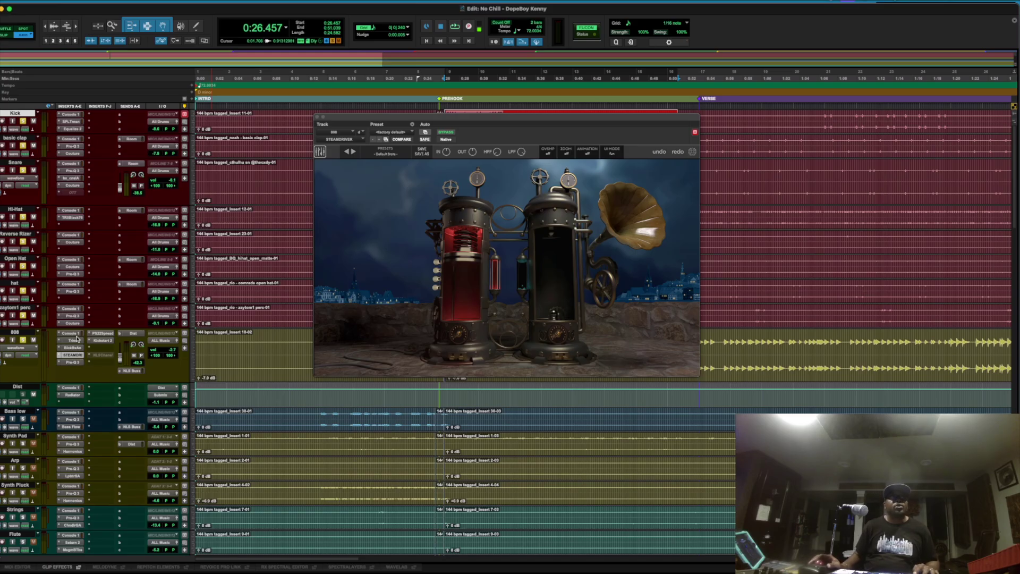
Step: Bypass the 808's inserts from the saturation through Pro-Q 3, plus Kickstart 2 and the spread plugin, and play the passage
super+click(72, 348)
super+click(72, 354)
super+click(73, 362)
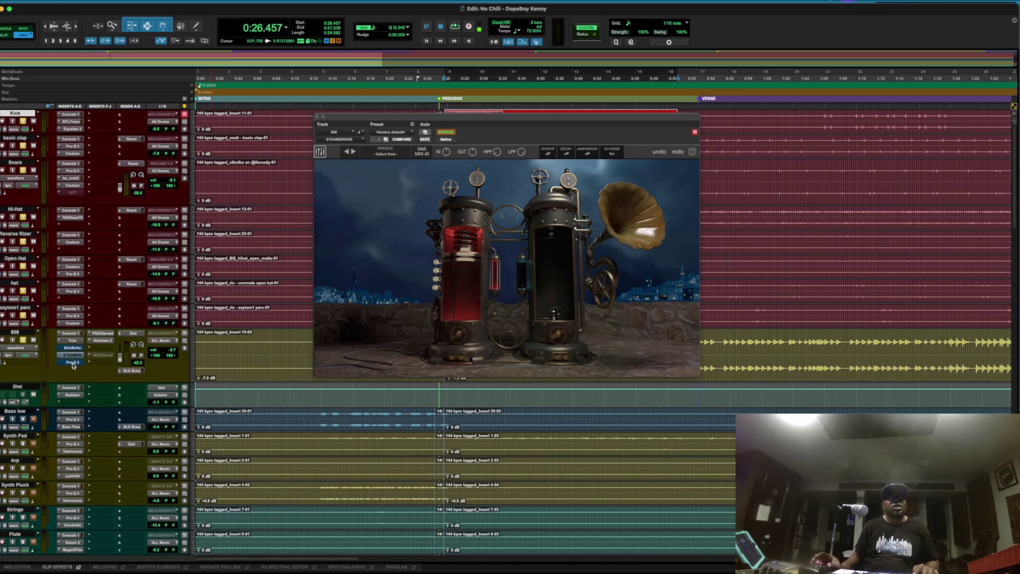
super+click(103, 341)
super+click(103, 333)
key(space)
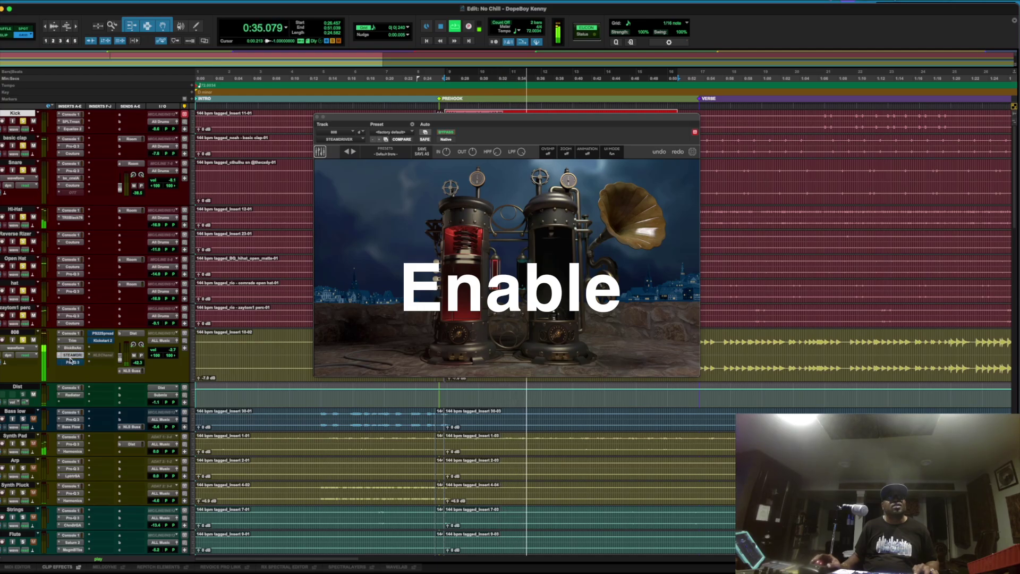
Step: Re-enable the 808's bypassed inserts one by one during playback, including SteamDriver and Pro-Q 3, and stop
super+click(70, 353)
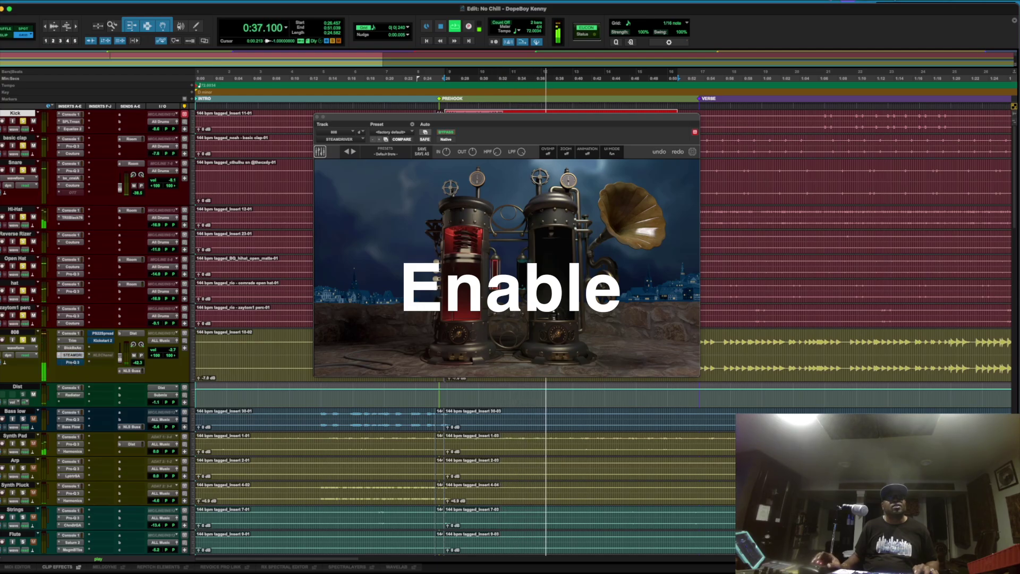
super+click(73, 363)
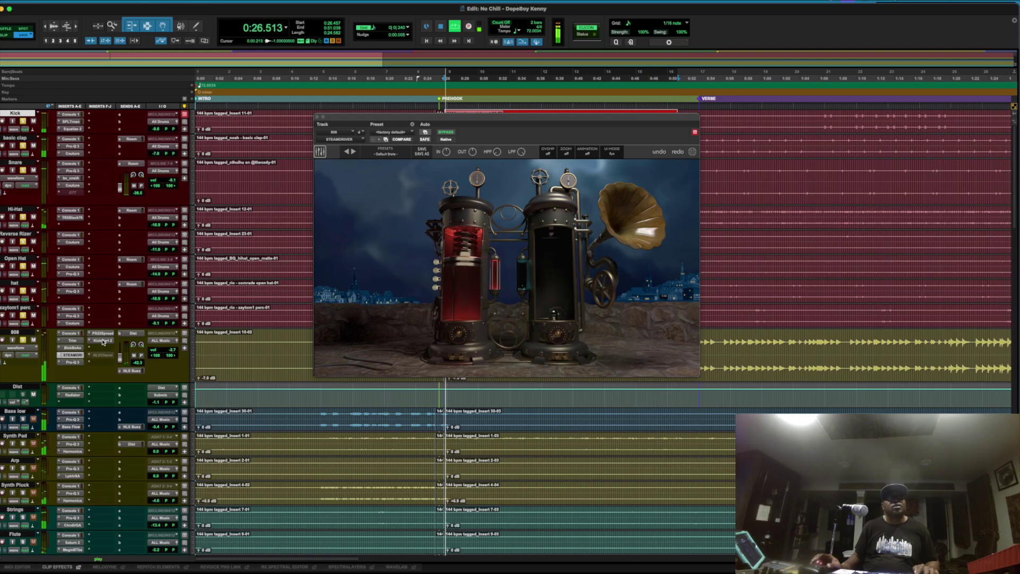
key(space)
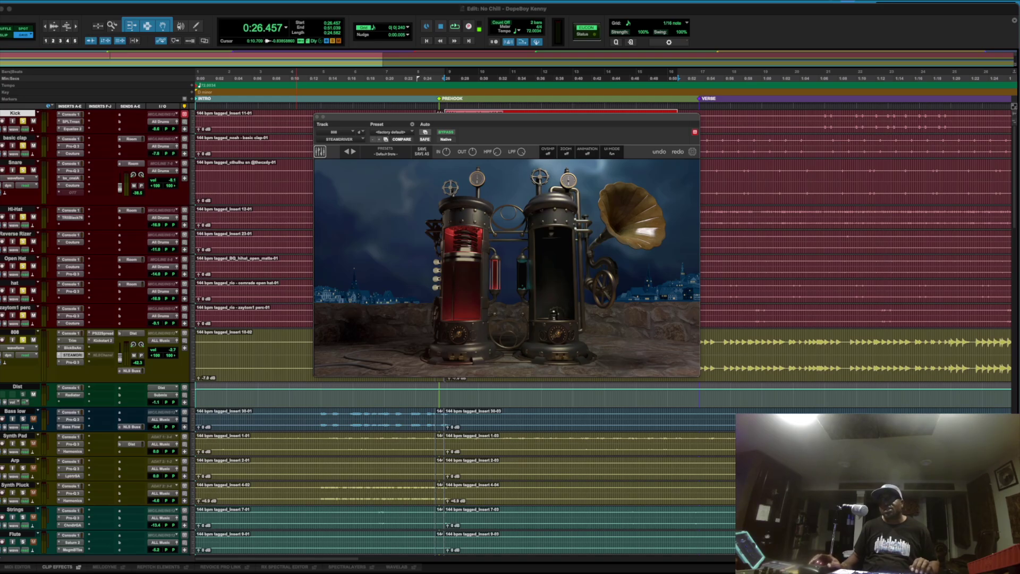
Step: Select the tracks from Kick through 808, clear their solos, and place the edit cursor on Synth Pad at 0:13.124
click(15, 332)
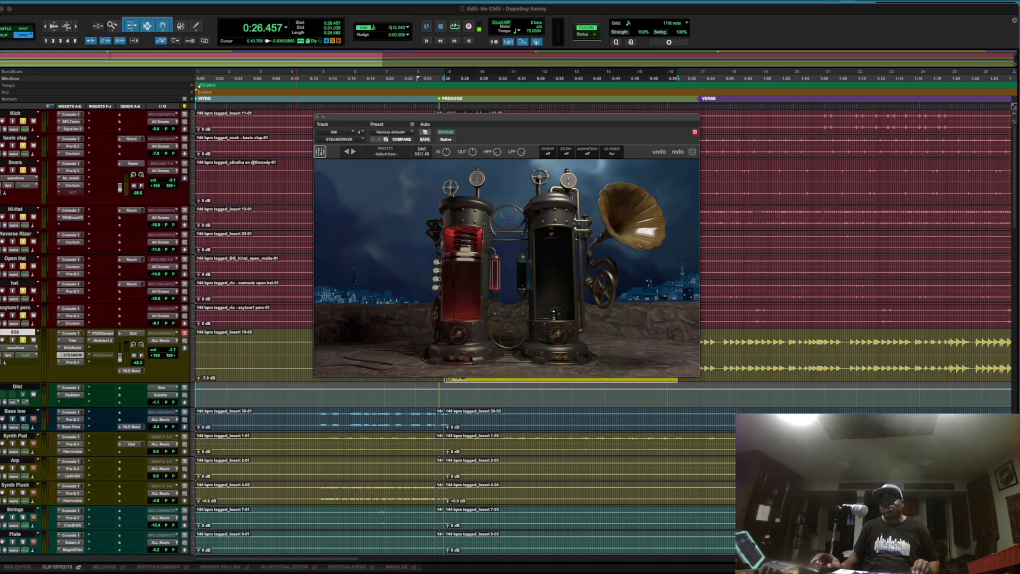
shift+click(15, 113)
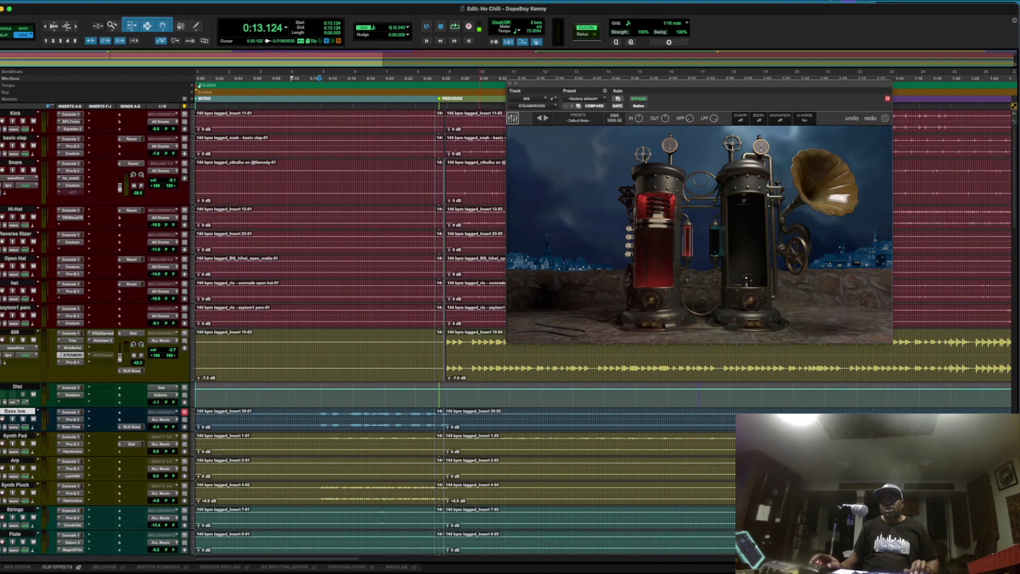
key(semicolon)
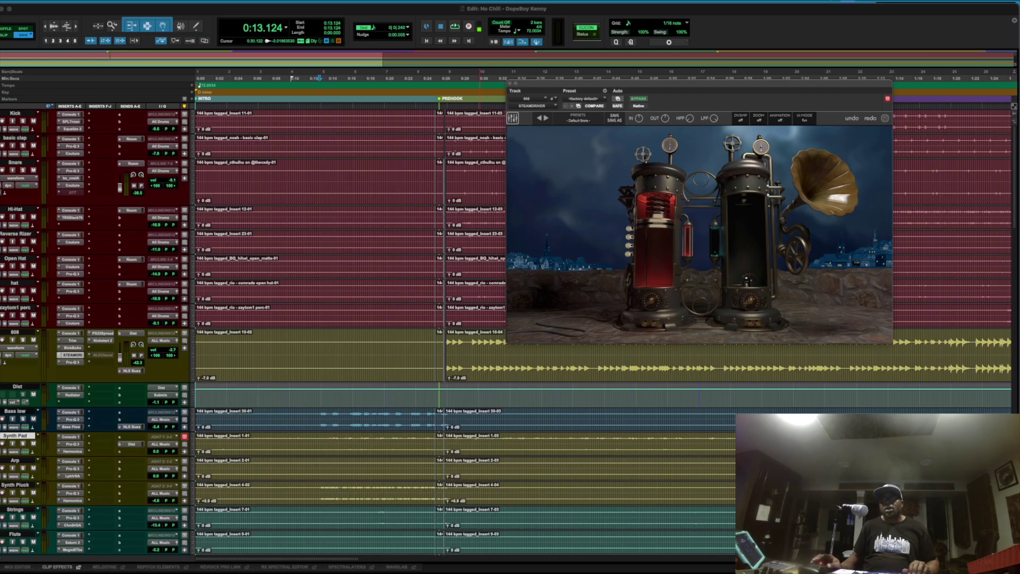
Step: Review the Bass low's Pro-Q 3 curve, close it, and examine the Synth Pad's Pro-Q 3 low cut and dynamic band
click(71, 420)
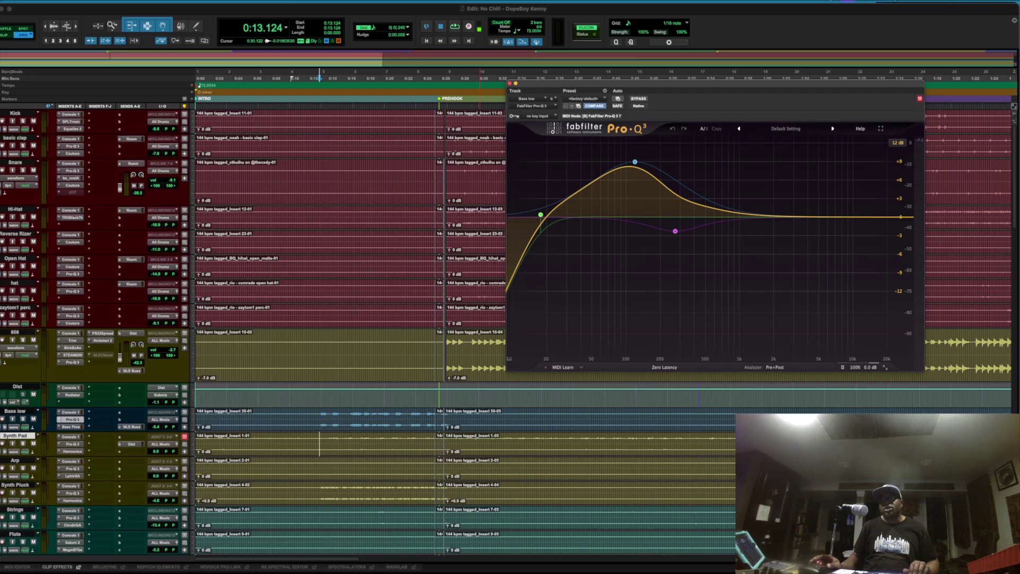
key(super+w)
click(71, 444)
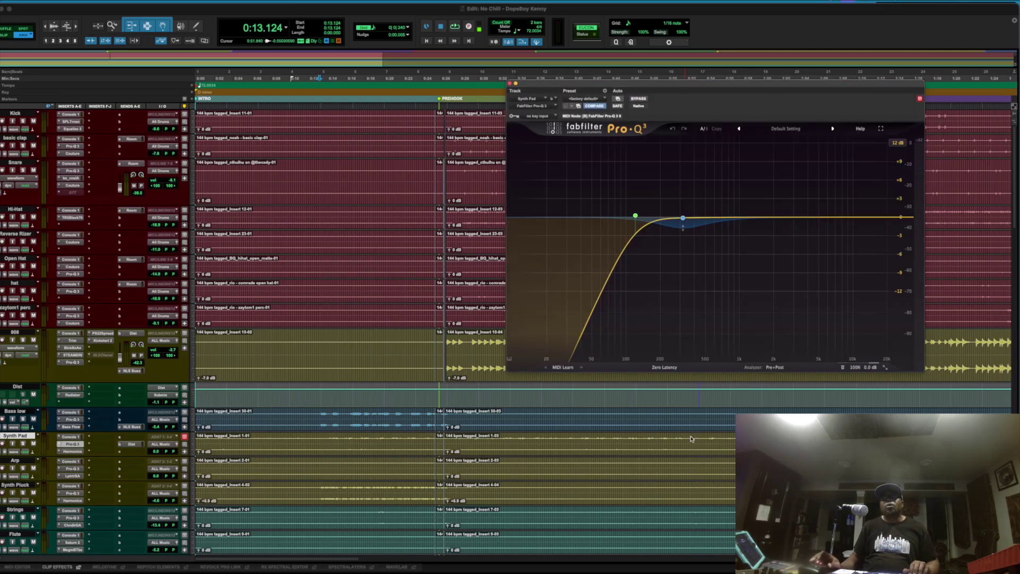
mouse_move(683, 229)
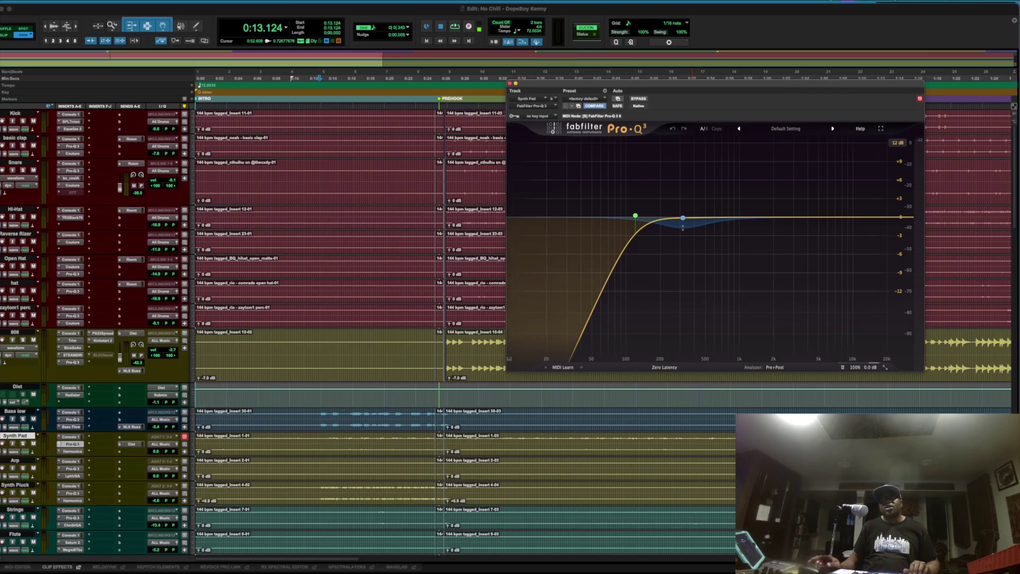
Step: Solo the 808 alongside the Synth Pad and audition them from 0:13.124 and again from 0:24.582, just before the prehook
click(22, 340)
key(space)
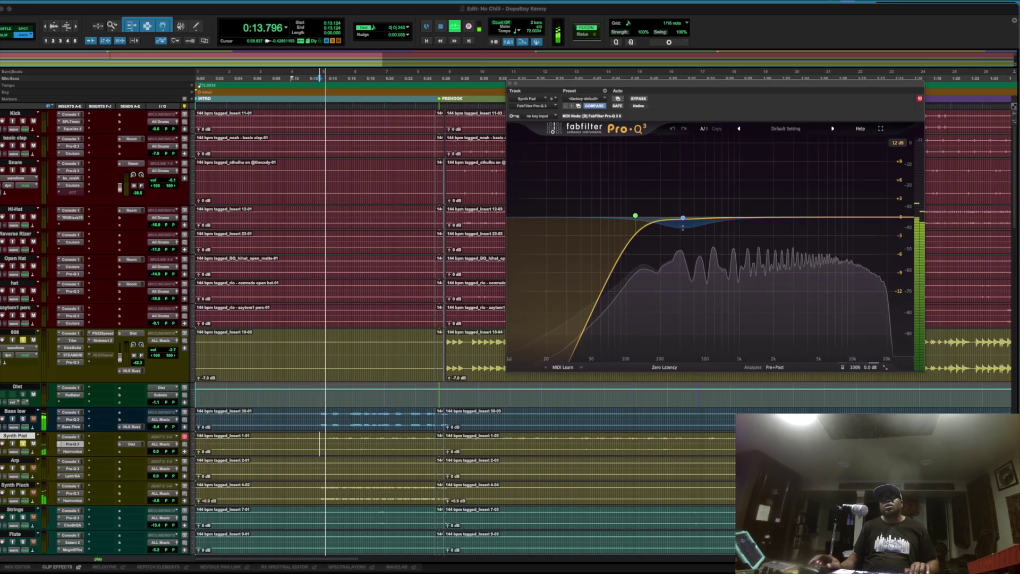
key(space)
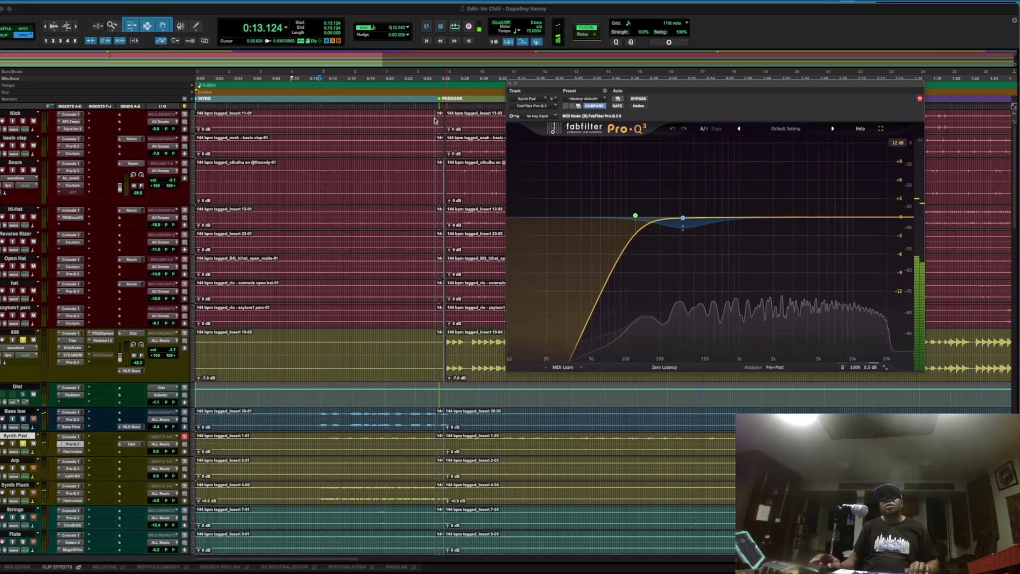
click(428, 99)
key(space)
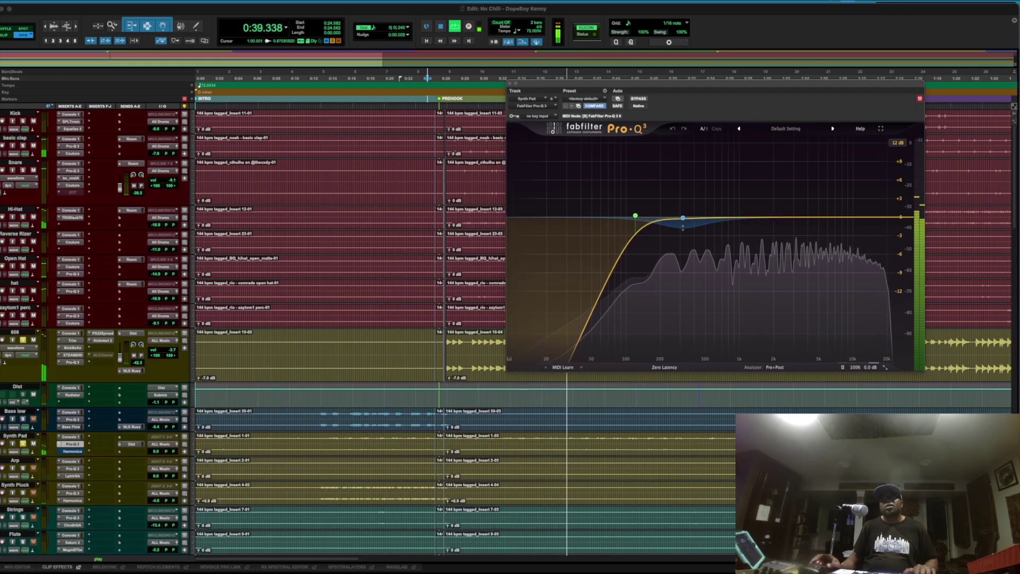
key(space)
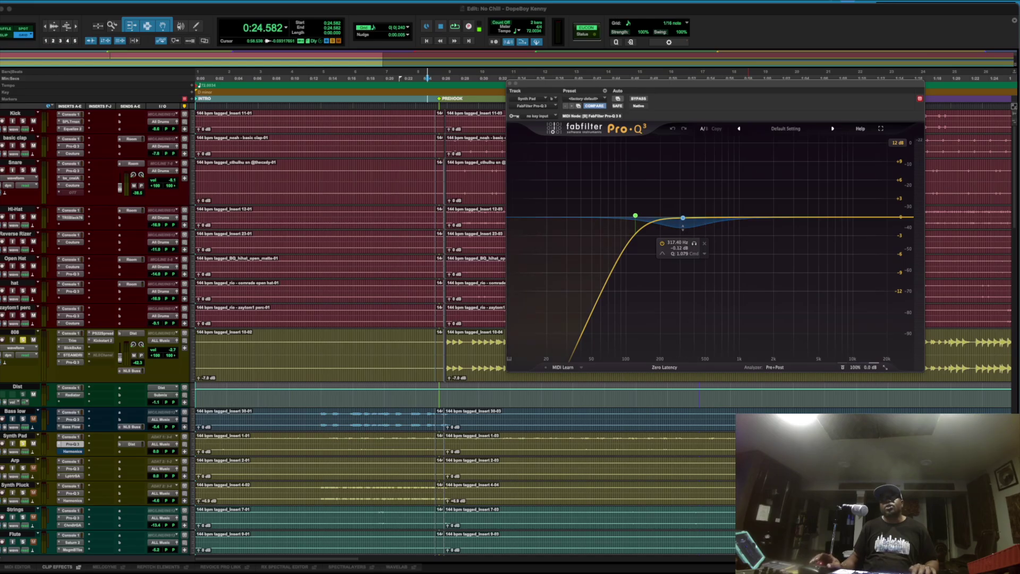
Step: Open the Synth Pad's Harmonics insert and audition its saturation from 0:24.582
click(72, 451)
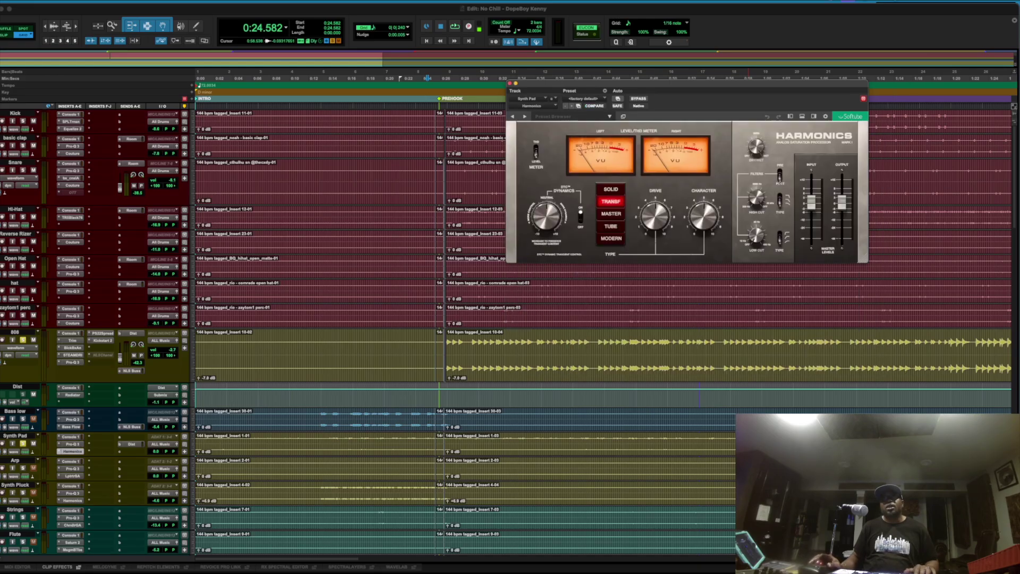
key(space)
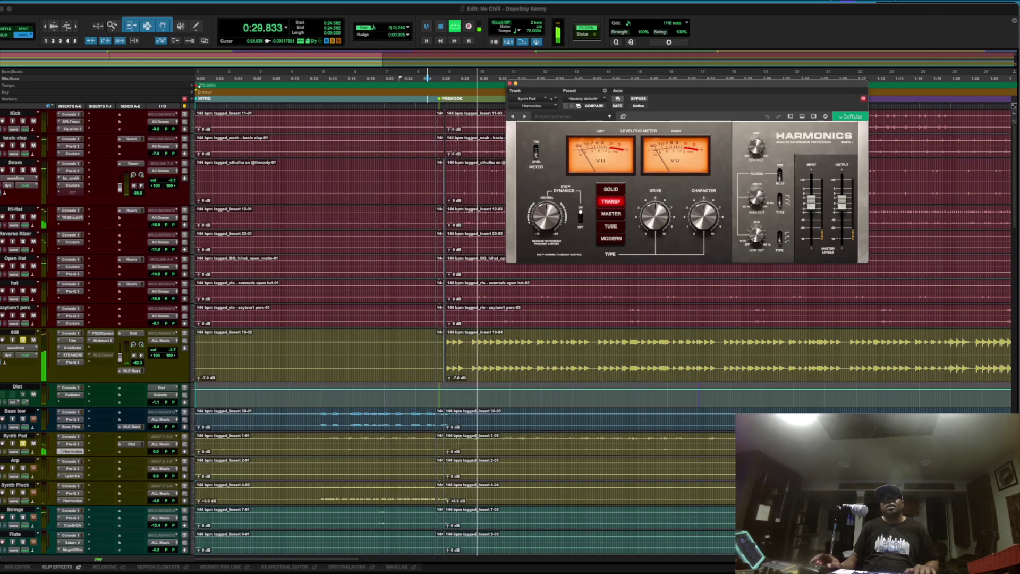
key(space)
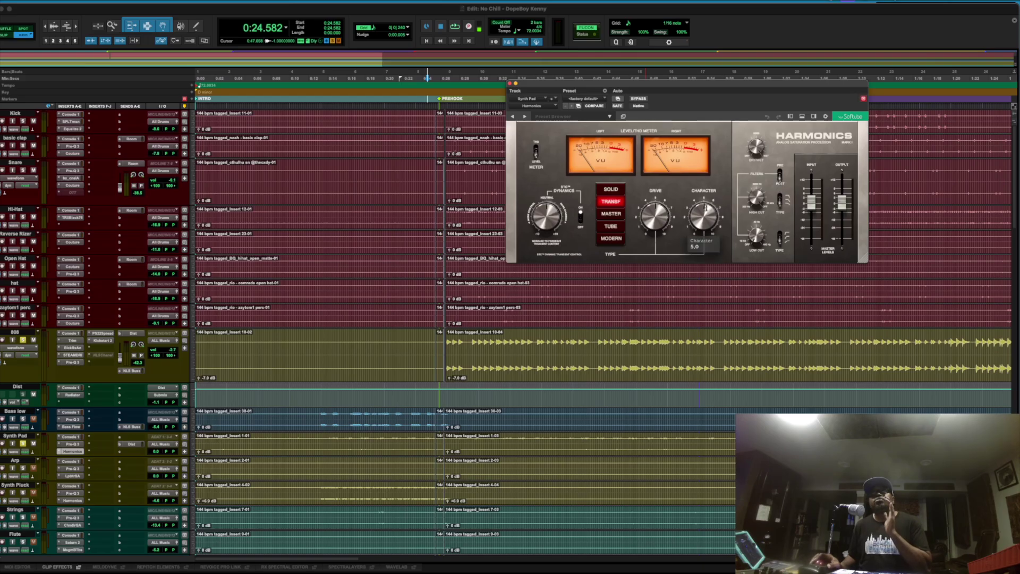
Step: Examine the Synth Pad's Harmonics, Black Box HG-2MS and PS22 Spread settings, and open its Dist send fader
mouse_move(662, 203)
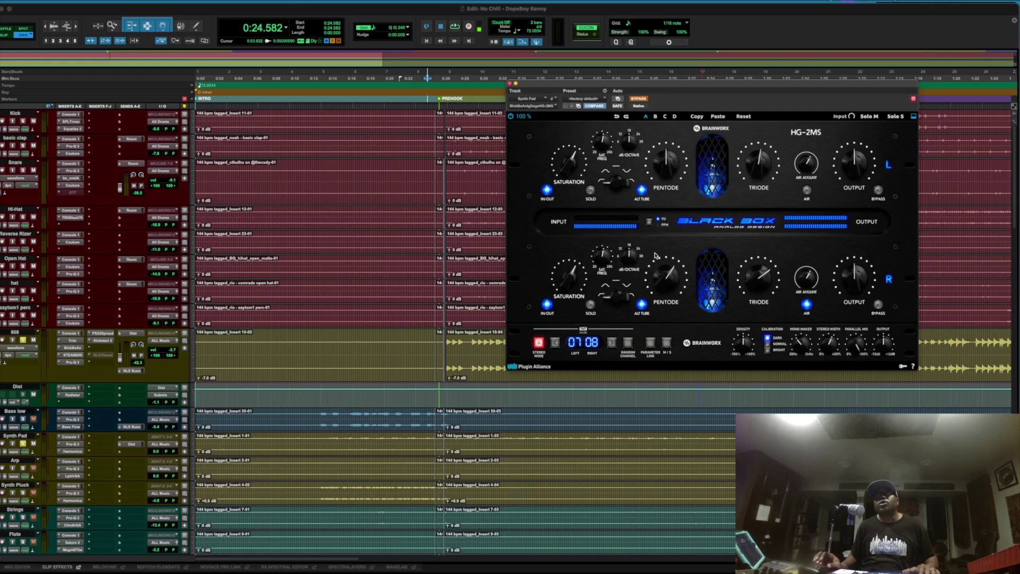
drag(652, 283, 675, 283)
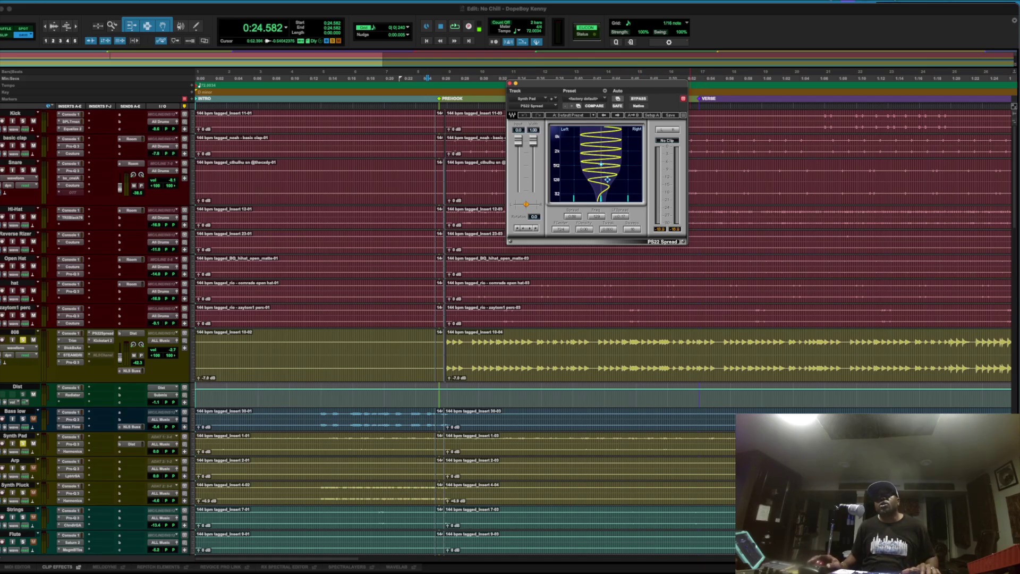
click(131, 443)
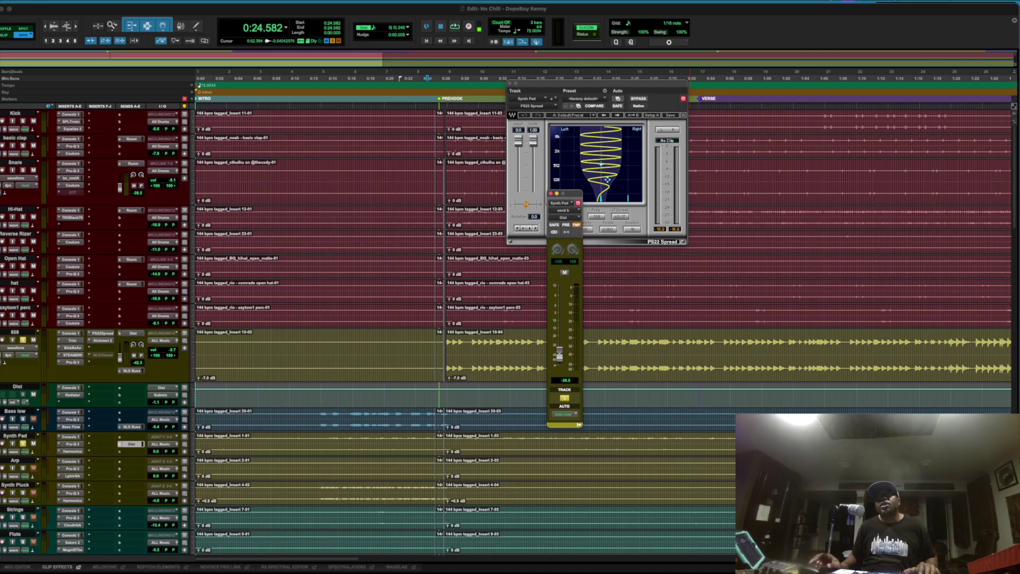
Step: Bypass the Synth Pad's inserts from Pro-Q 3 to PS22 Spread and enlarge its track to show them all
key(shift+a)
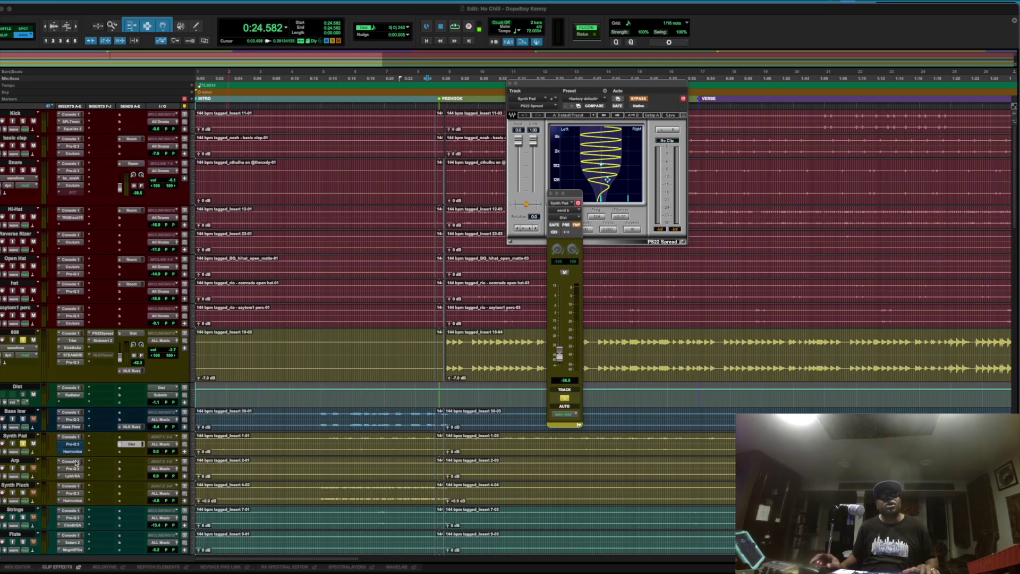
click(77, 461)
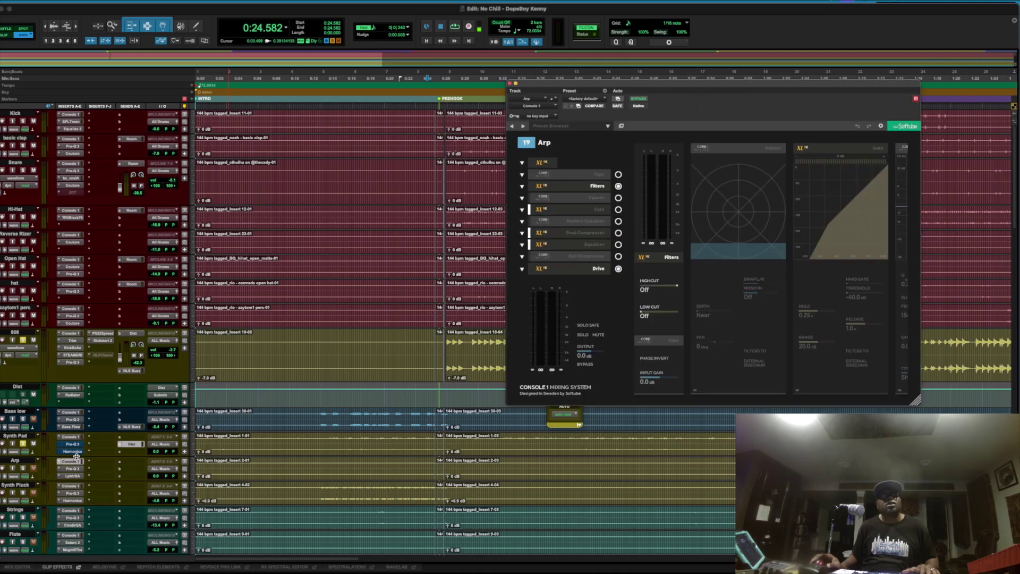
drag(78, 456, 78, 478)
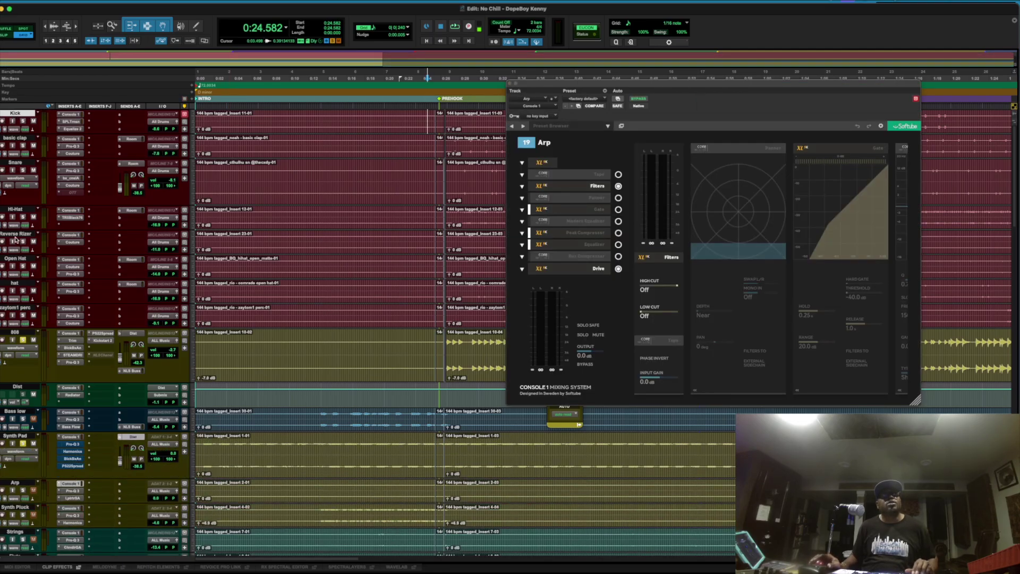
Step: Solo the drum tracks from Kick through saytom1 perc along with the 808 and Synth Pad, and start playback from 0:24.582
shift+click(23, 306)
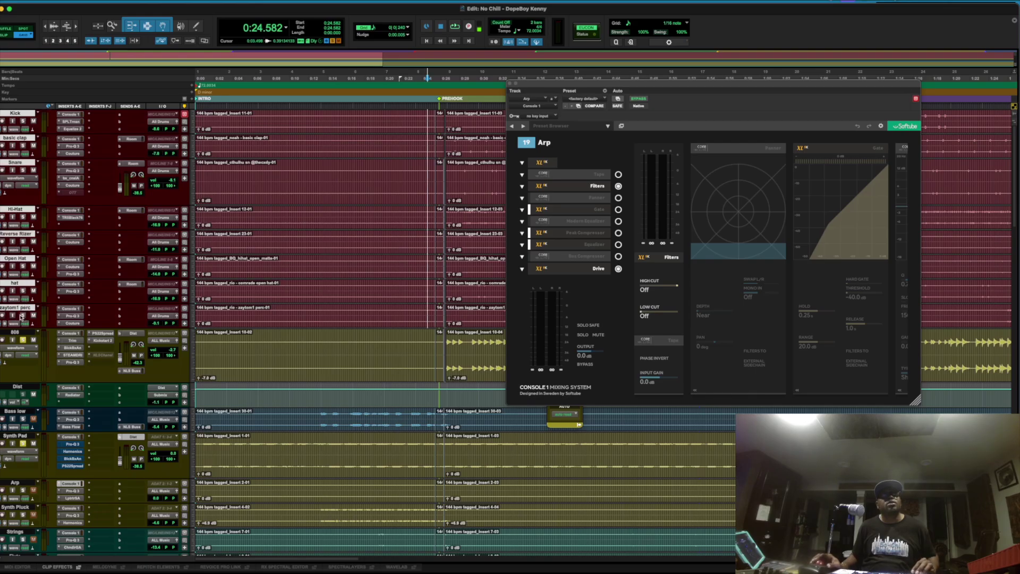
click(24, 316)
key(space)
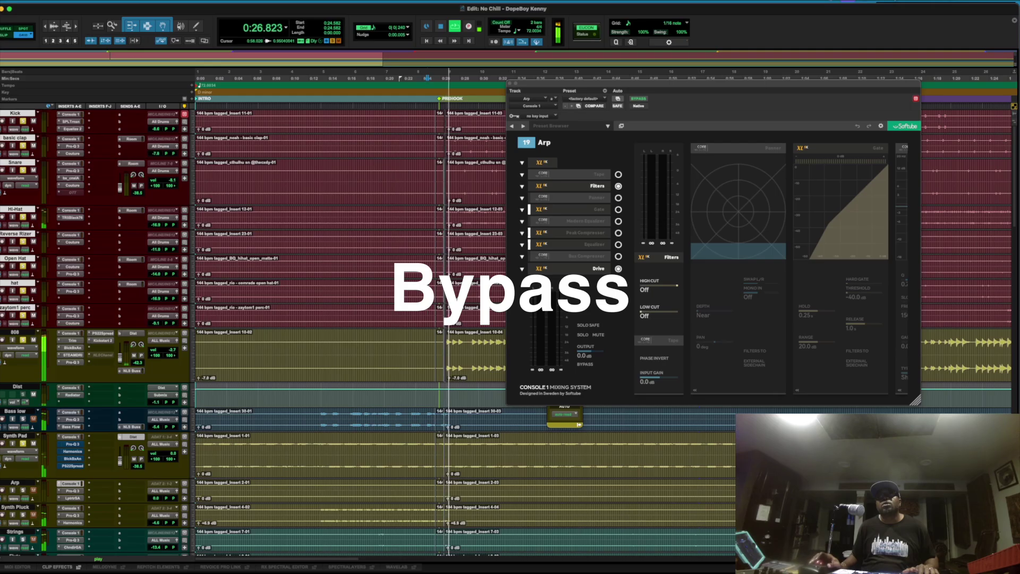
Step: Re-enable the Synth Pad's Pro-Q 3, Harmonics, Black Box and PS22 Spread inserts one by one during playback
click(69, 445)
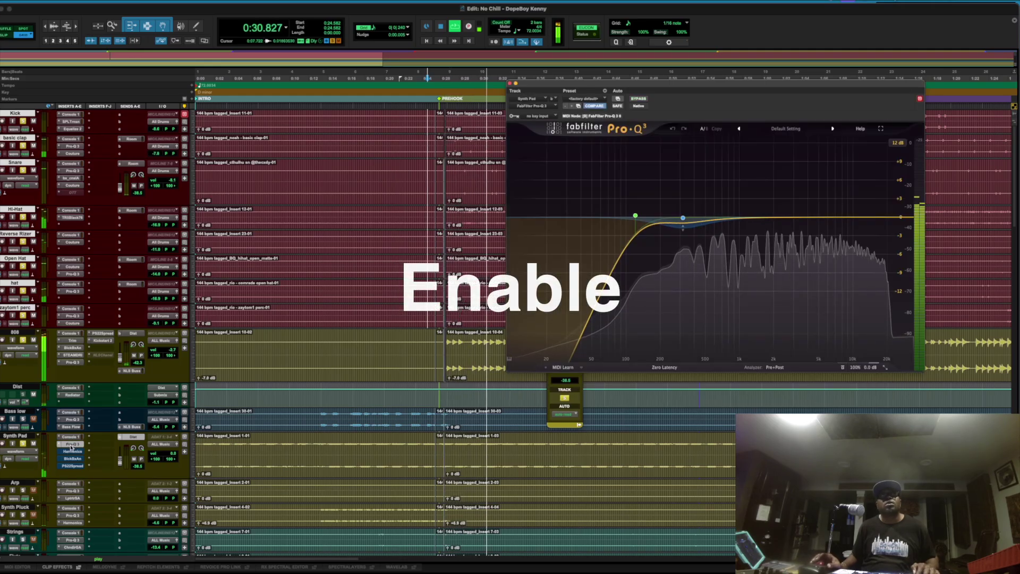
super+click(72, 451)
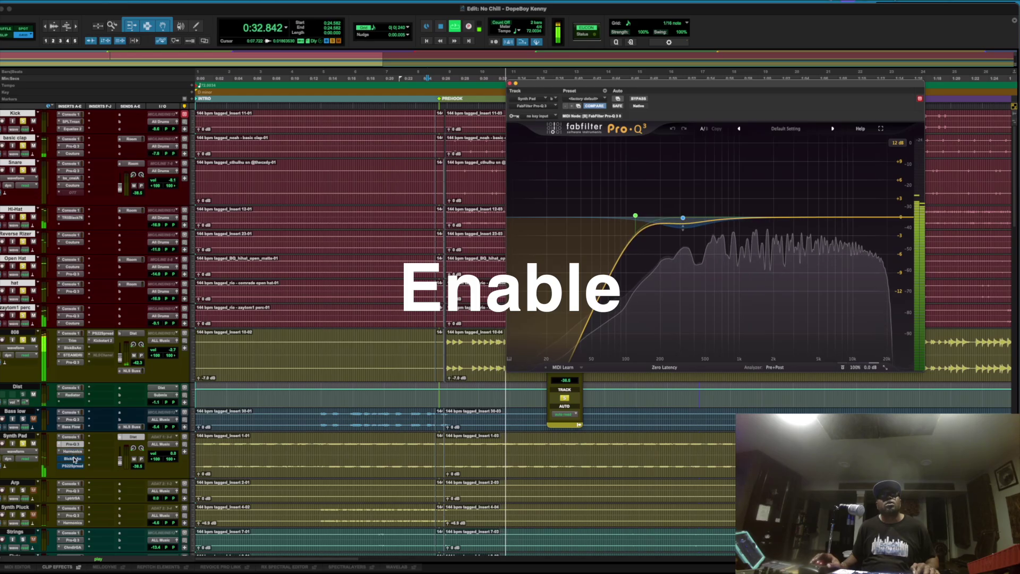
super+click(74, 459)
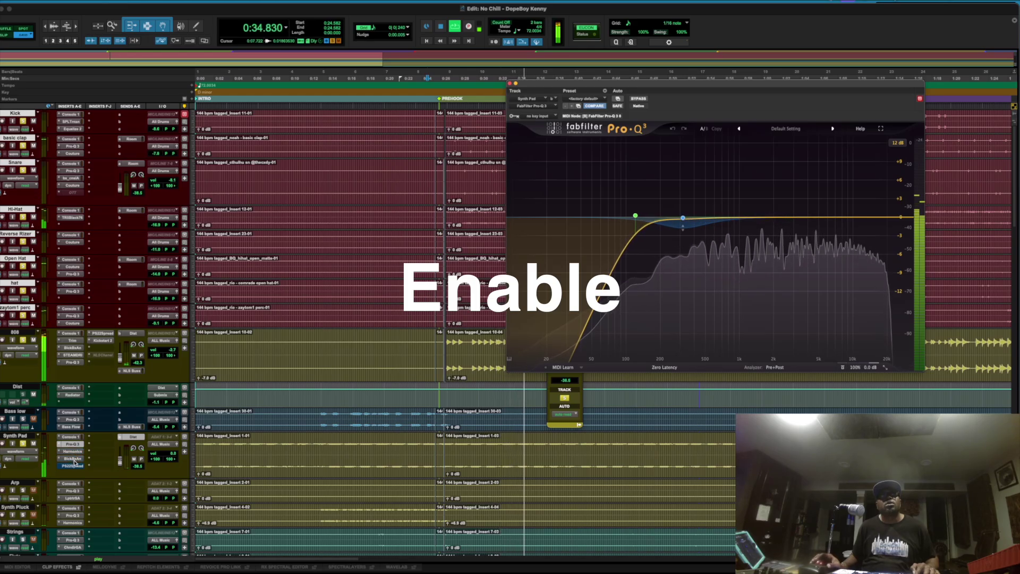
super+click(75, 466)
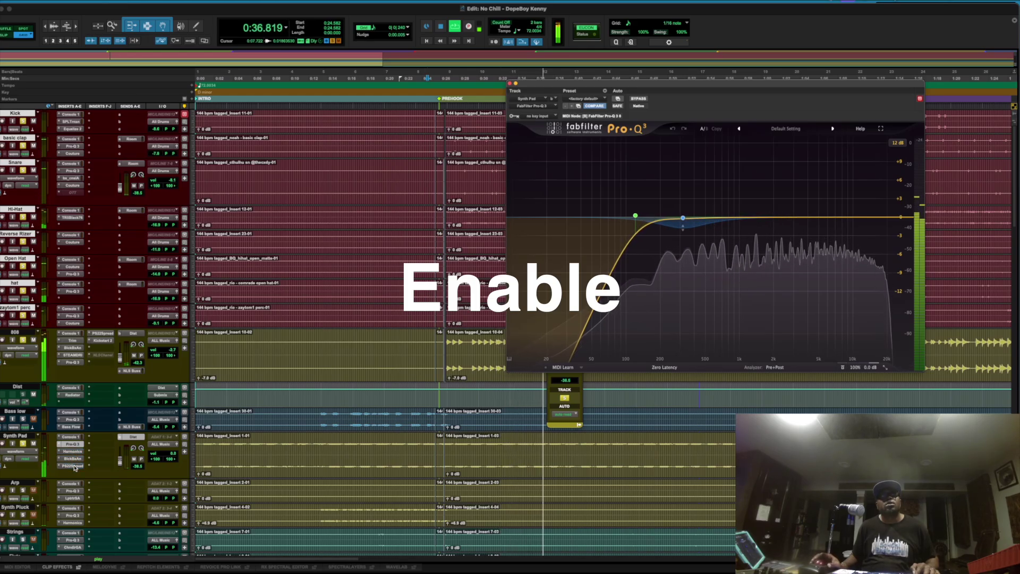
Step: Compare the Synth Pad with PS22 Spread and Black Box each bypassed and re-enabled, and stop playback
super+click(75, 466)
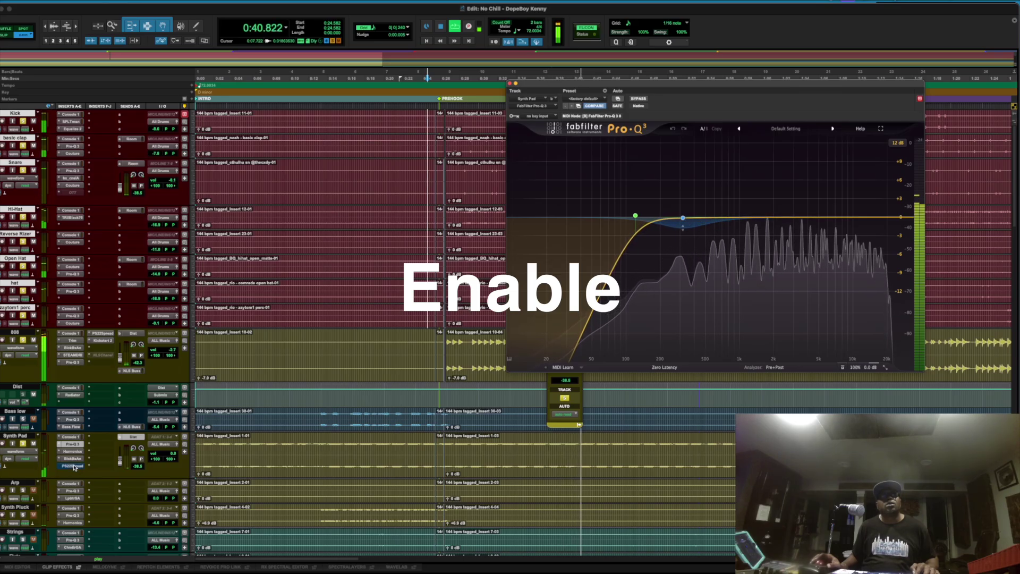
super+click(74, 460)
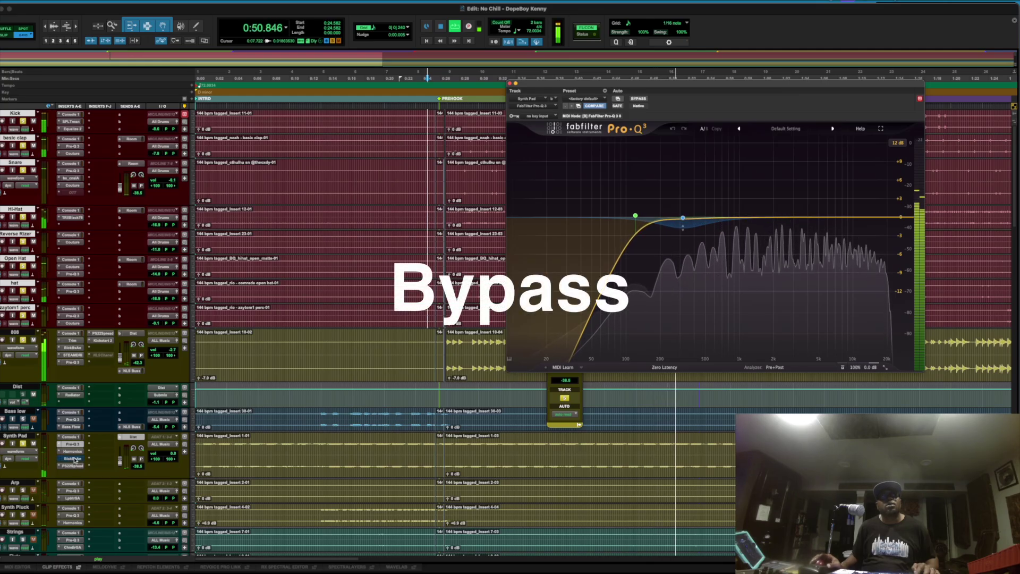
super+click(75, 460)
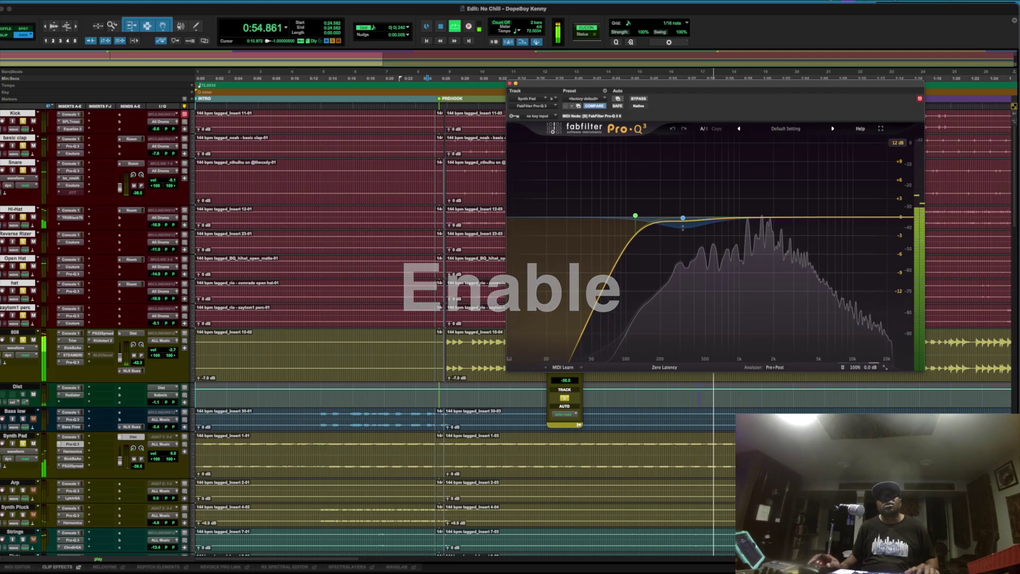
key(space)
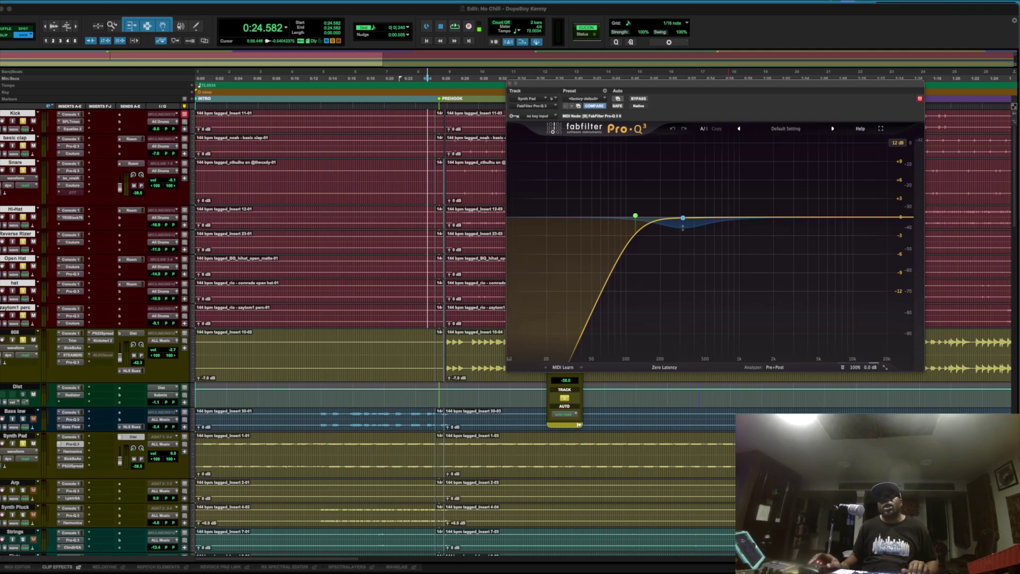
Step: Open the Synth Pad's Black Box HG-2MS and audition the soloed tracks repeatedly from 0:24.582
click(72, 458)
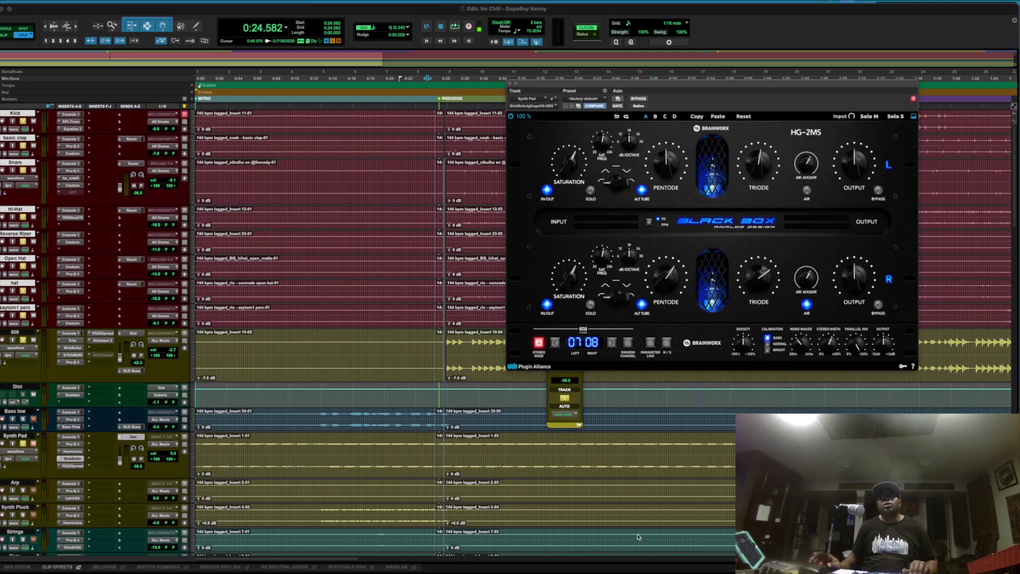
key(space)
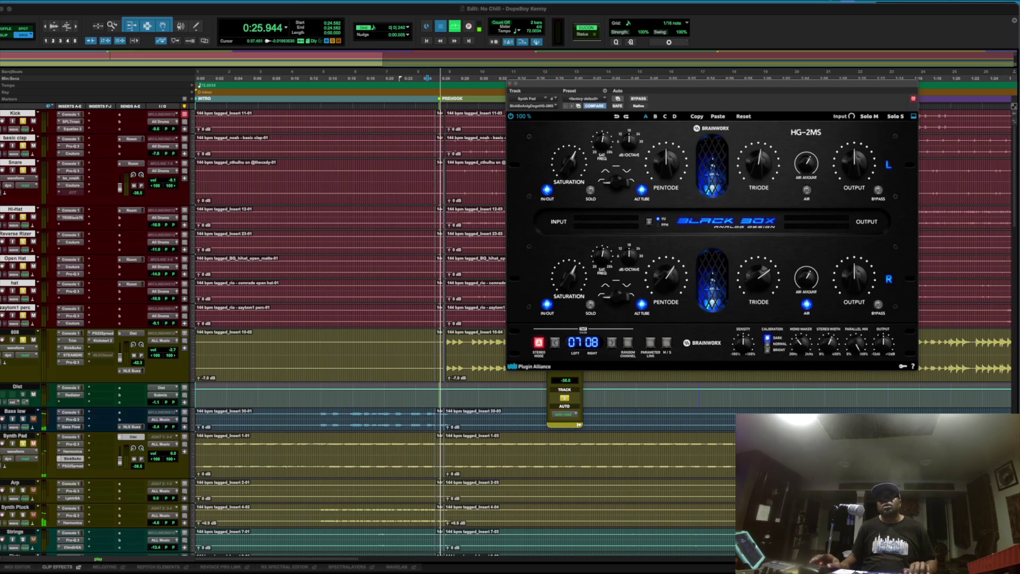
key(space)
key(space)
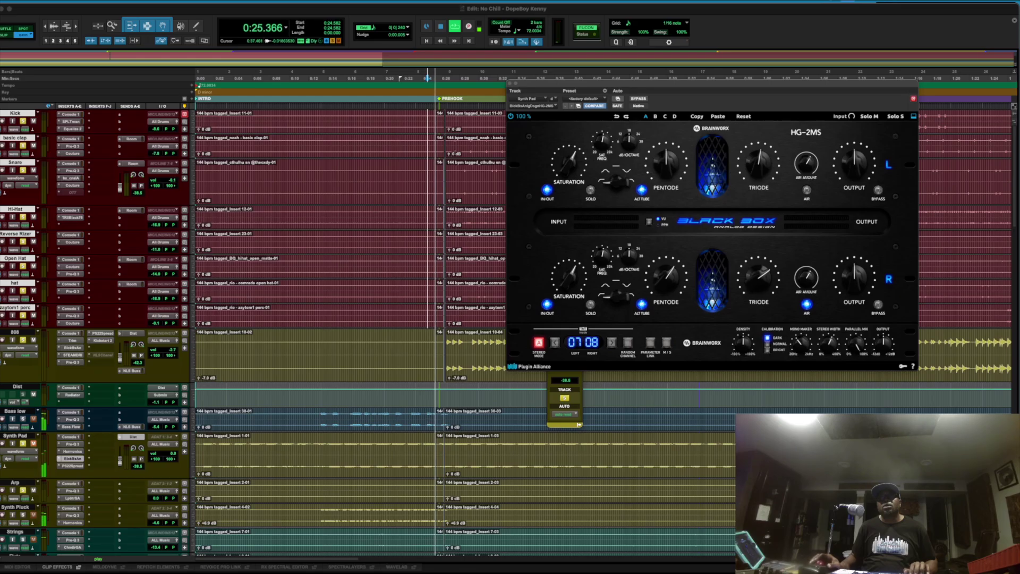
key(space)
key(space)
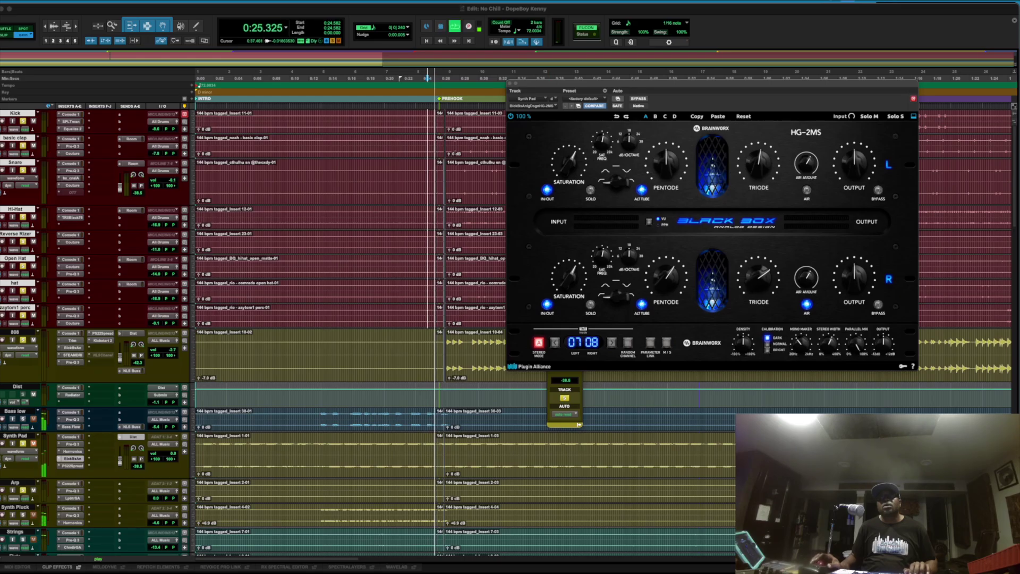
key(space)
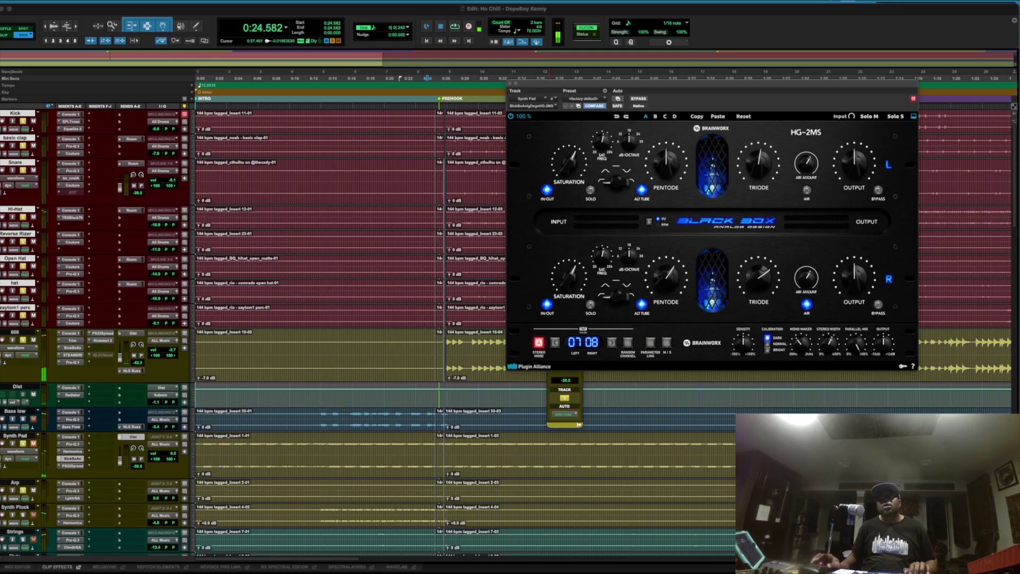
key(space)
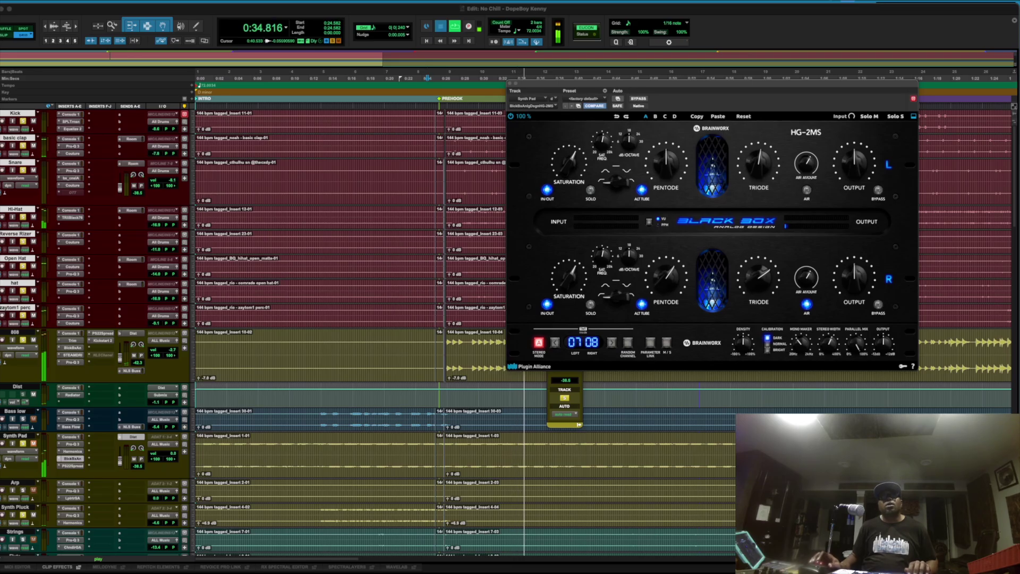
key(space)
Step: Close the Black Box window and place the edit cursor on Synth Pluck at 1:19.371, just before its part in the verse
scroll(374, 213, right, 5)
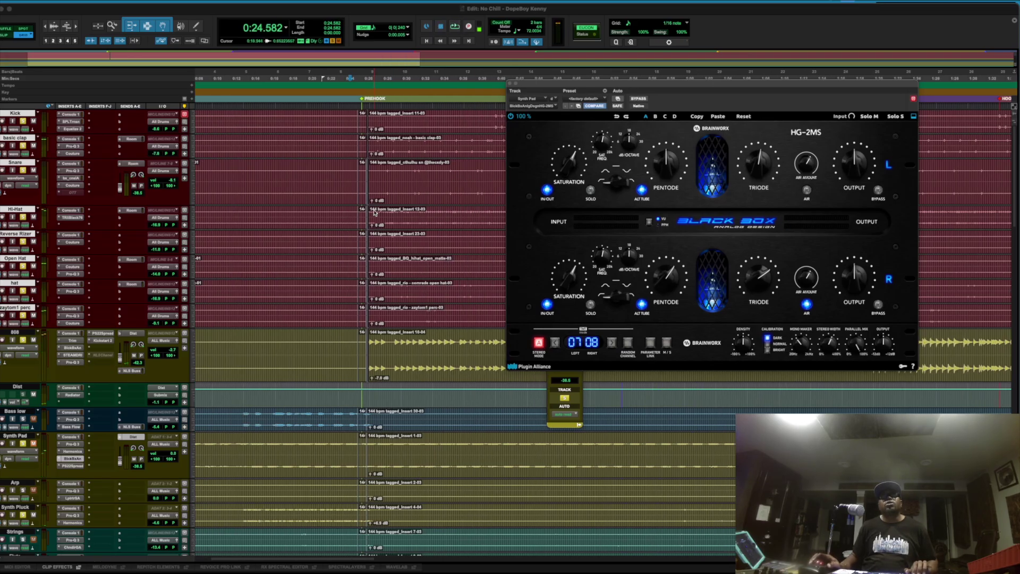
scroll(345, 300, down, 4)
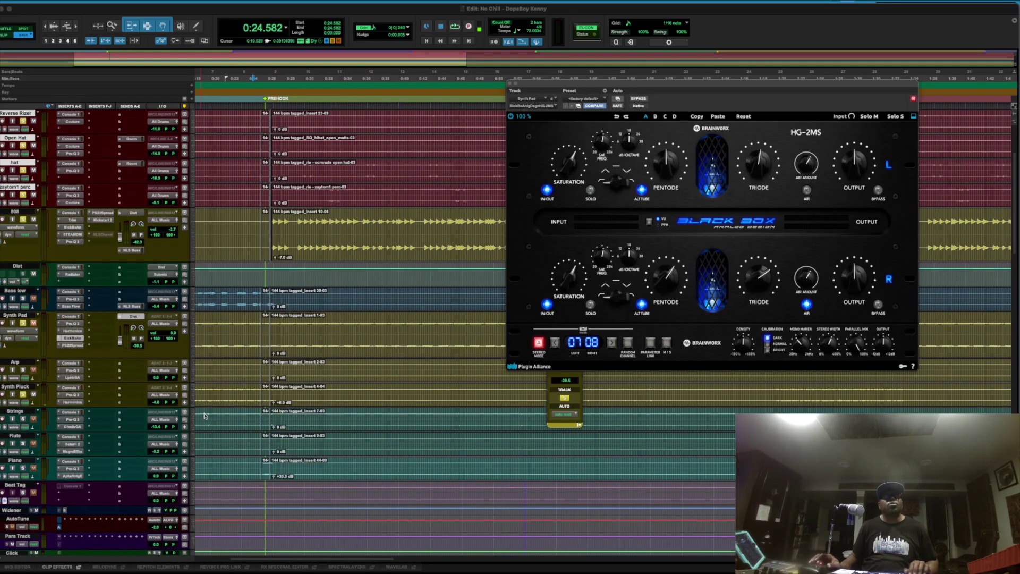
scroll(244, 420, right, 5)
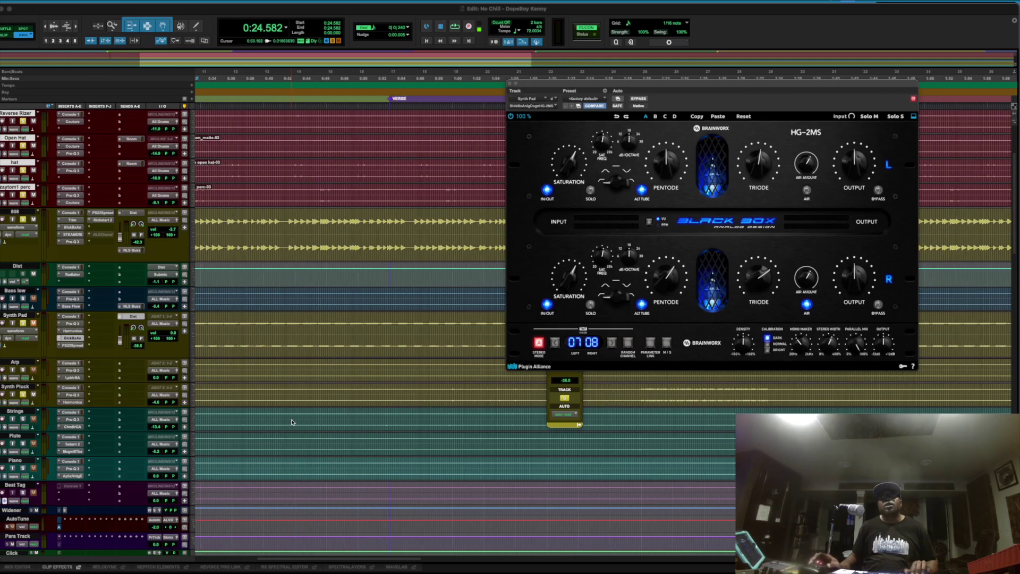
scroll(292, 422, left, 5)
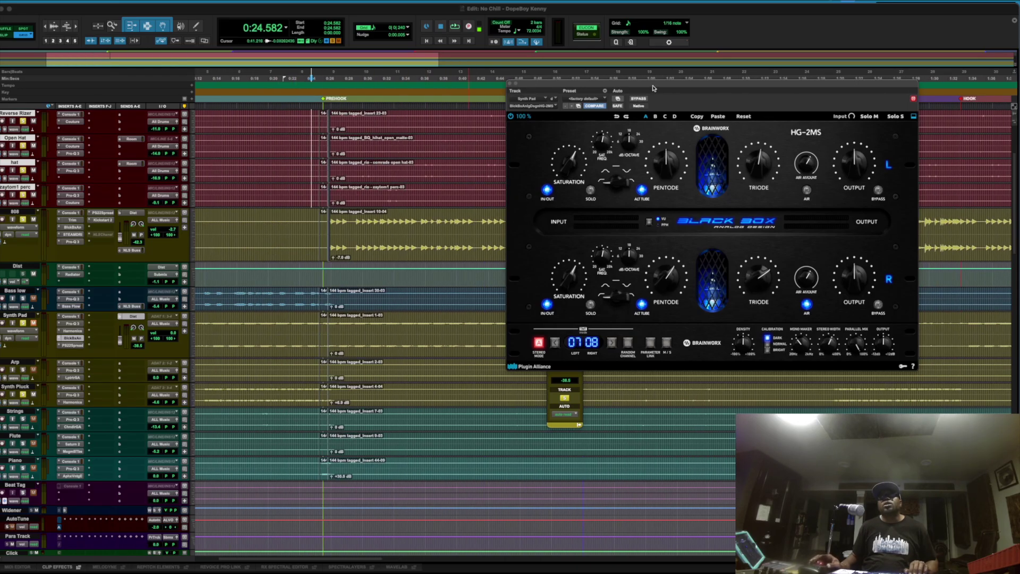
click(509, 84)
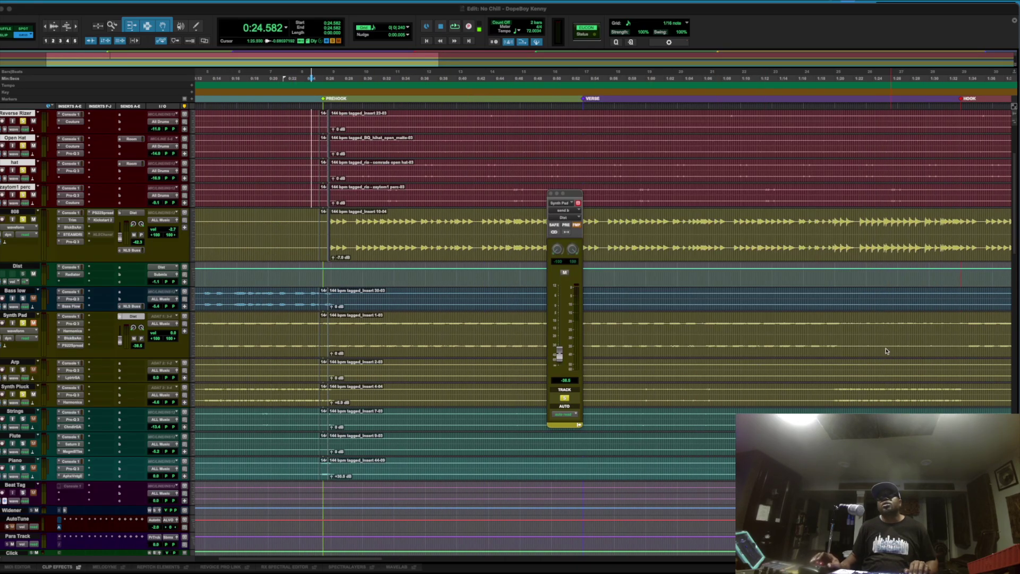
scroll(887, 351, right, 10)
scroll(871, 363, left, 3)
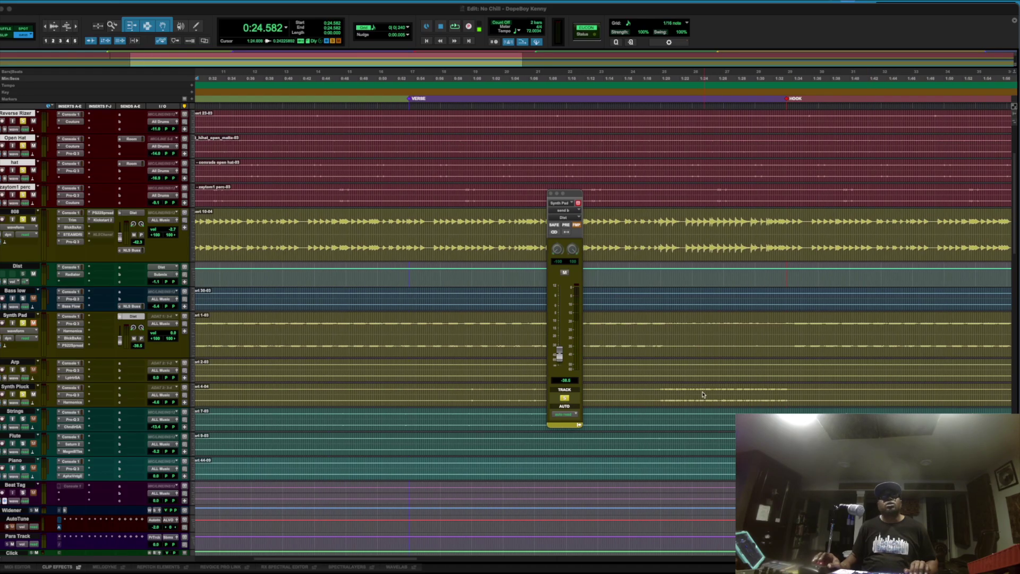
click(658, 389)
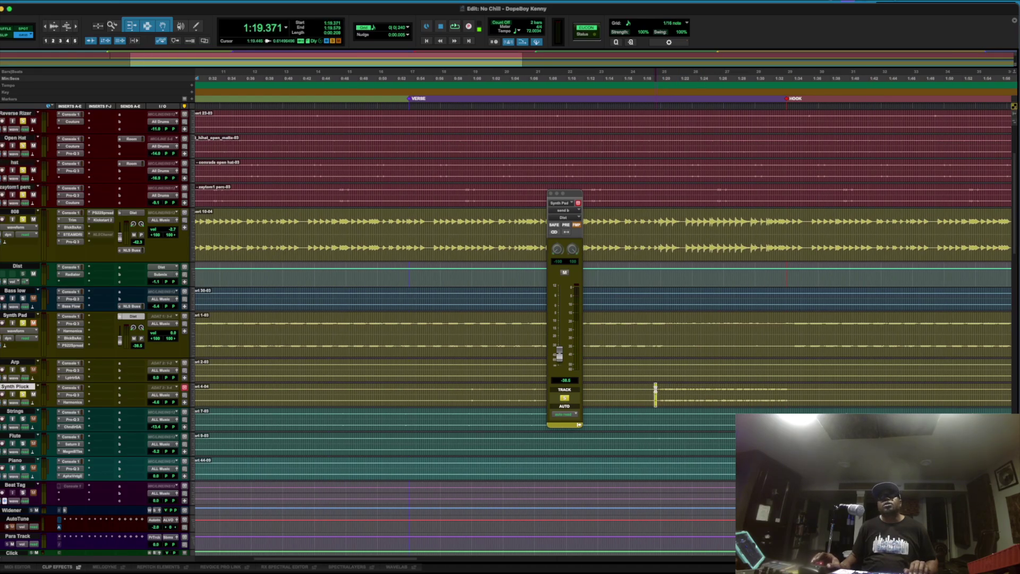
Step: Audition the Synth Pluck part in the verse with the soloed tracks, restarting from a cursor position at 1:19.371
key(space)
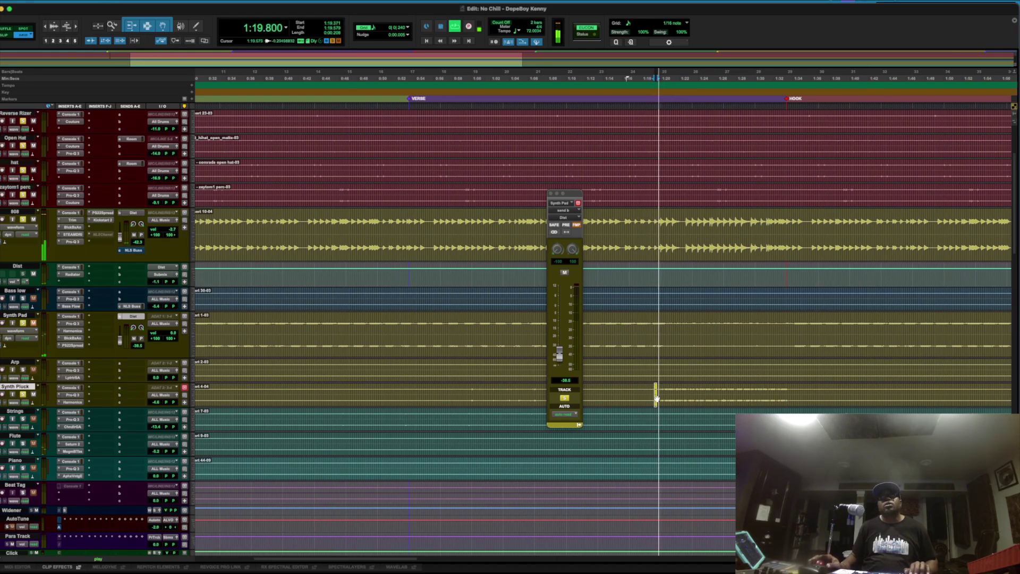
key(space)
click(655, 392)
key(space)
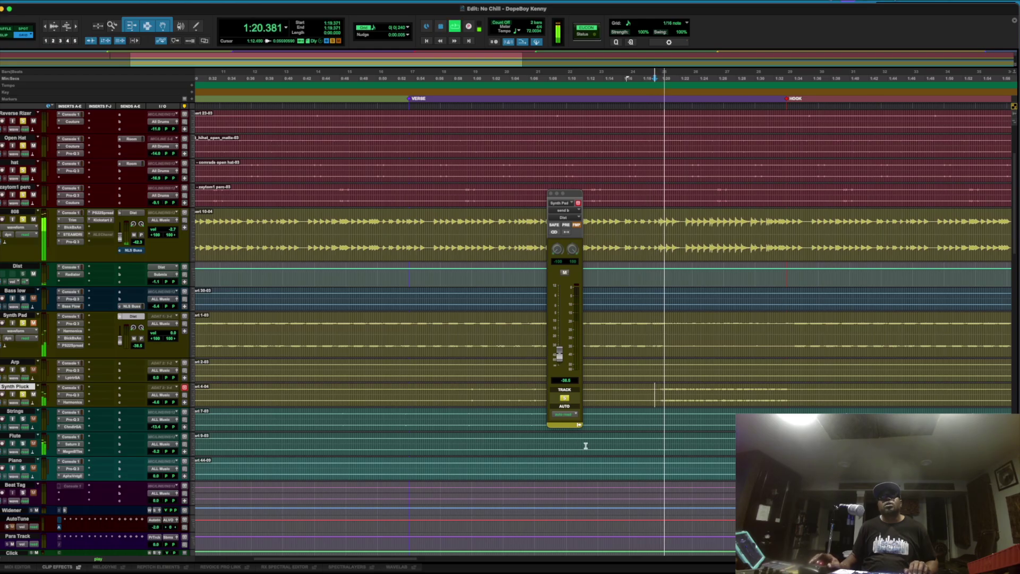
scroll(586, 446, up, 1)
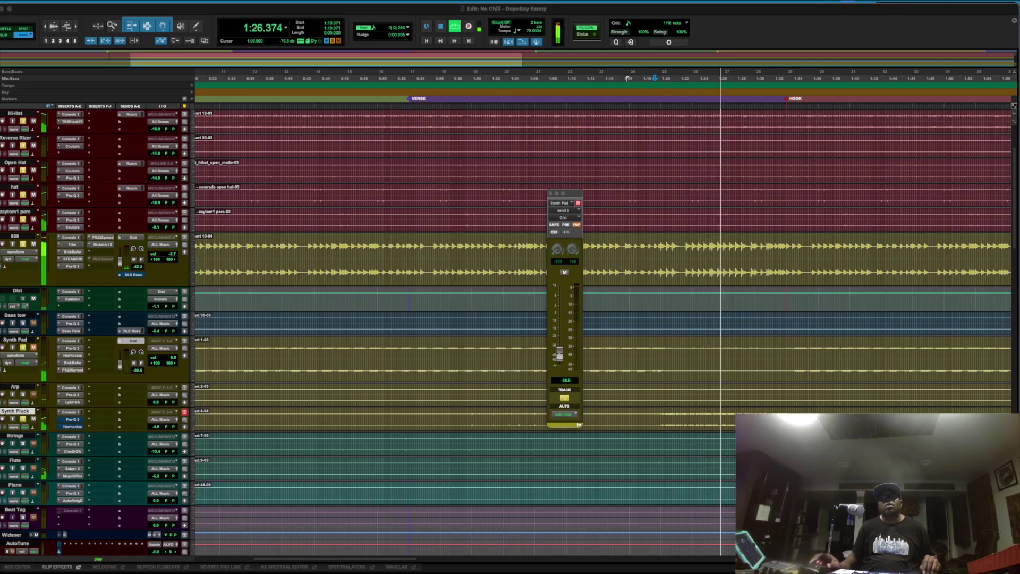
Step: Stop playback and review the Synth Pluck's Pro-Q 3 curve and its Harmonics drive, character, filter and dynamics settings
key(space)
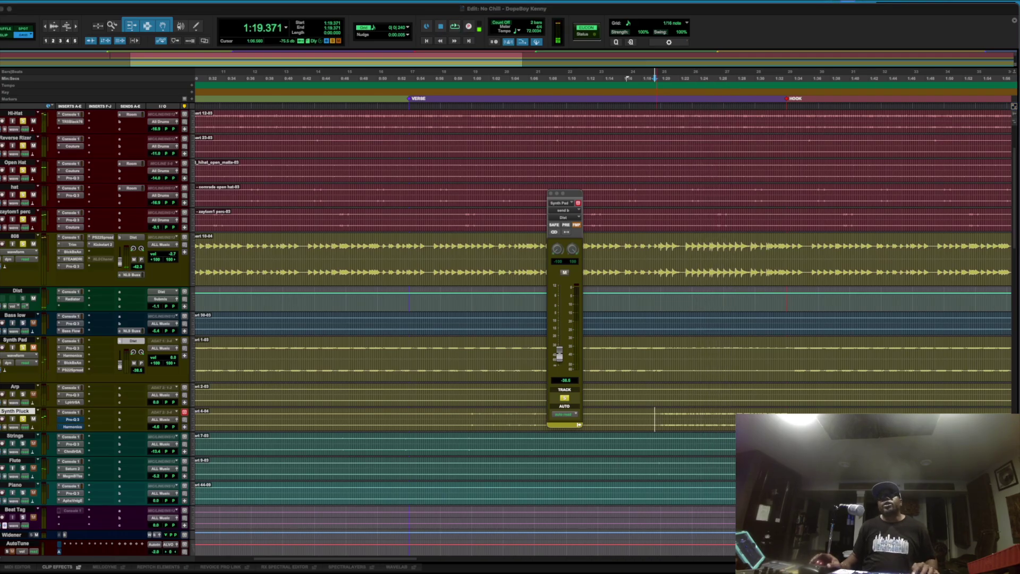
click(73, 420)
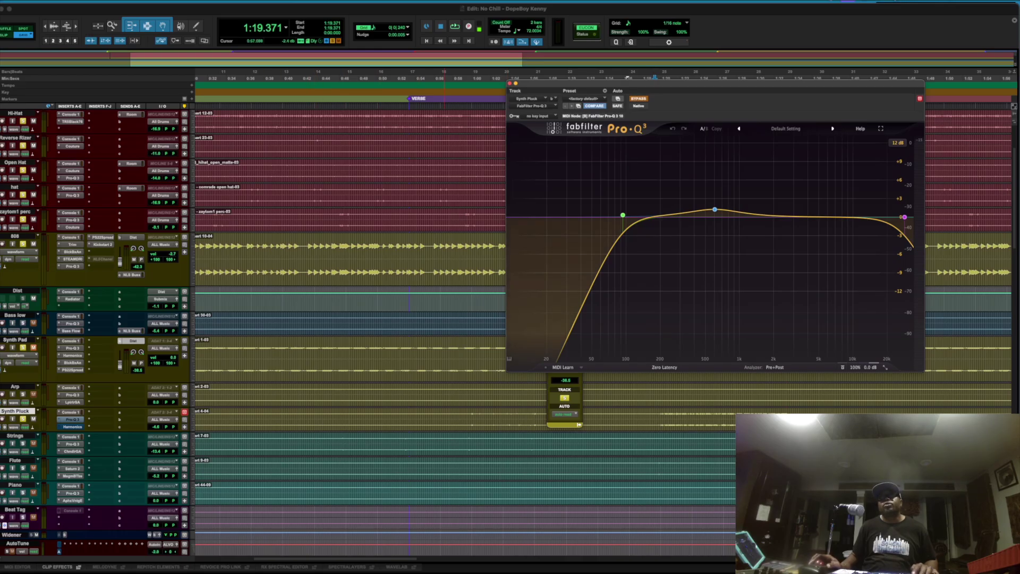
click(72, 426)
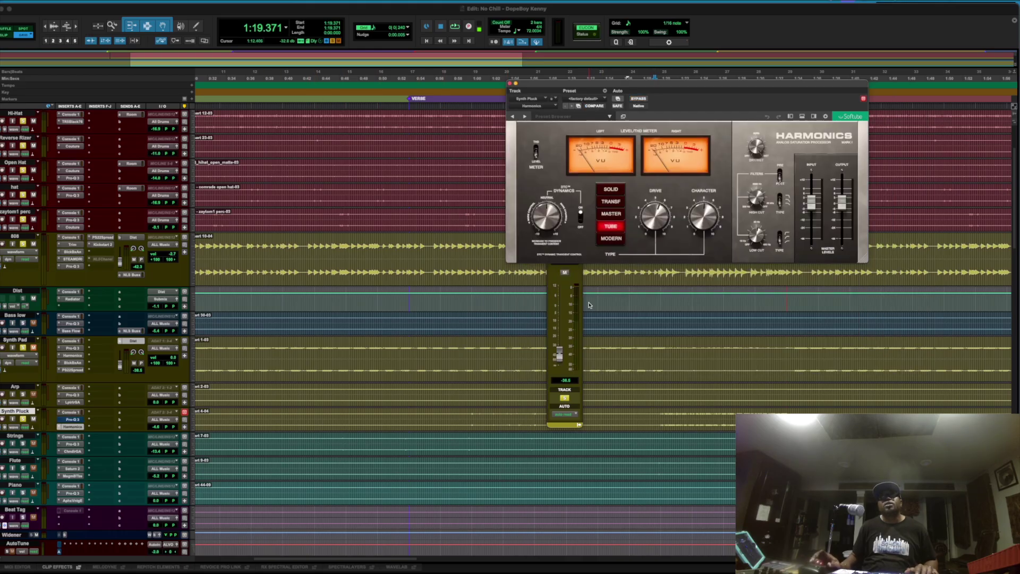
mouse_move(705, 222)
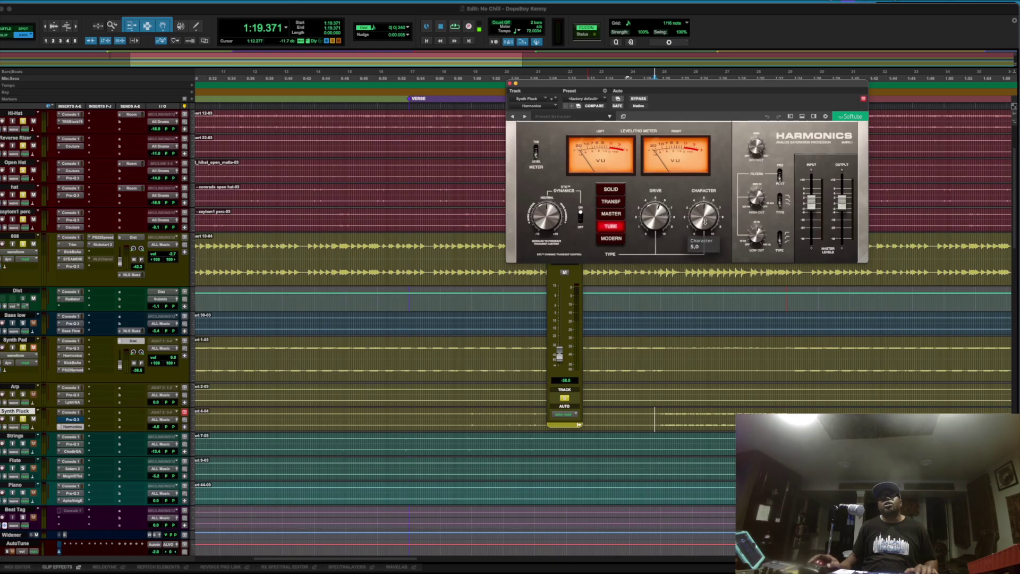
mouse_move(668, 218)
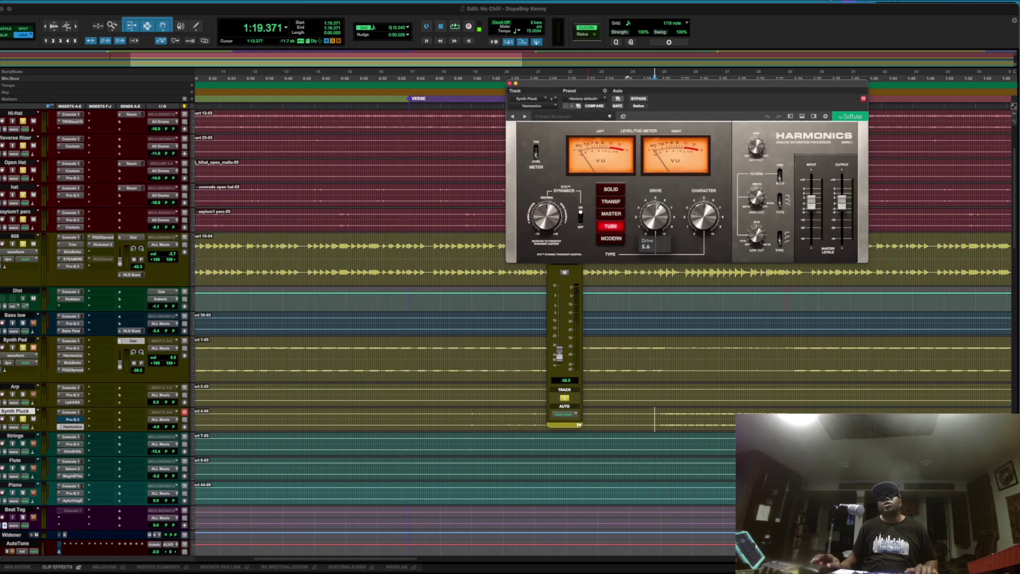
mouse_move(707, 204)
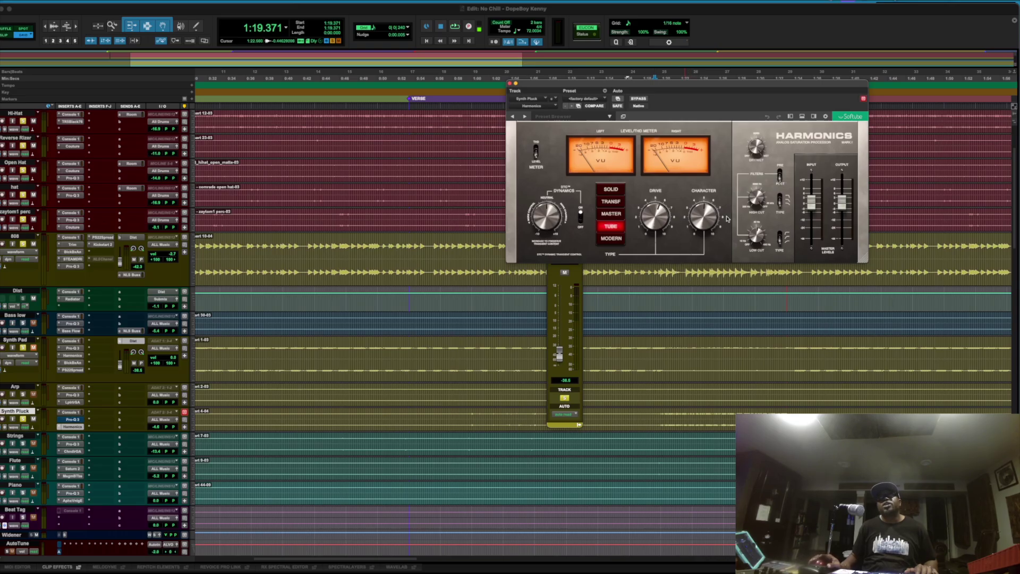
mouse_move(755, 238)
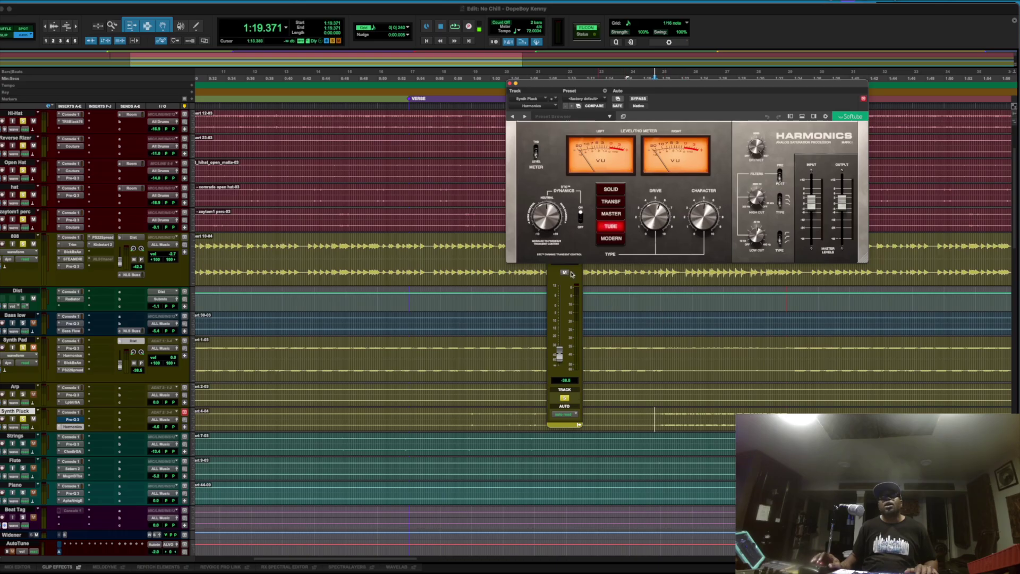
mouse_move(543, 207)
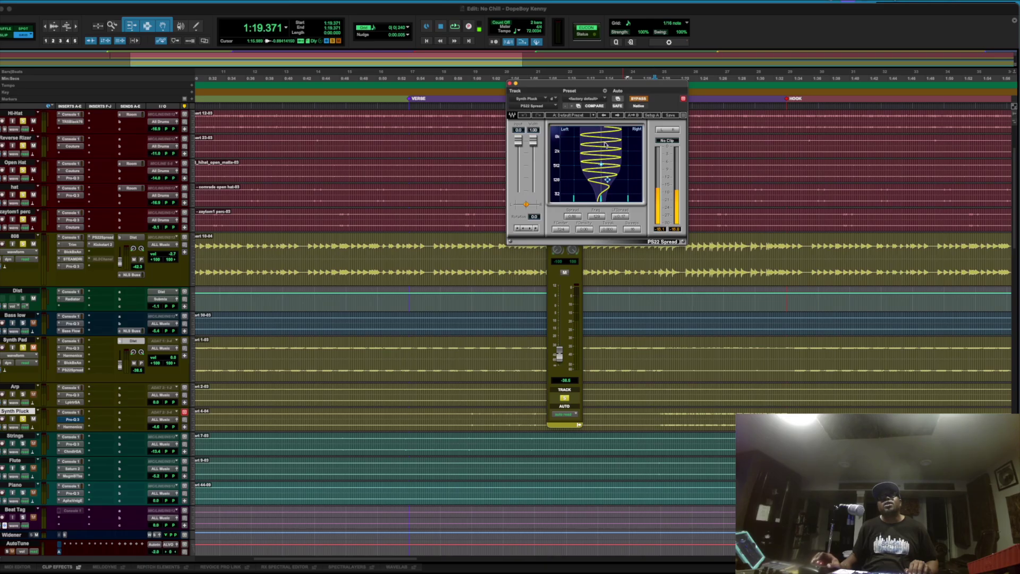
Step: Audition the Synth Pluck from 1:19.371 with its Pro-Q 3, Harmonics and PS22 Spread inserts bypassed
click(637, 100)
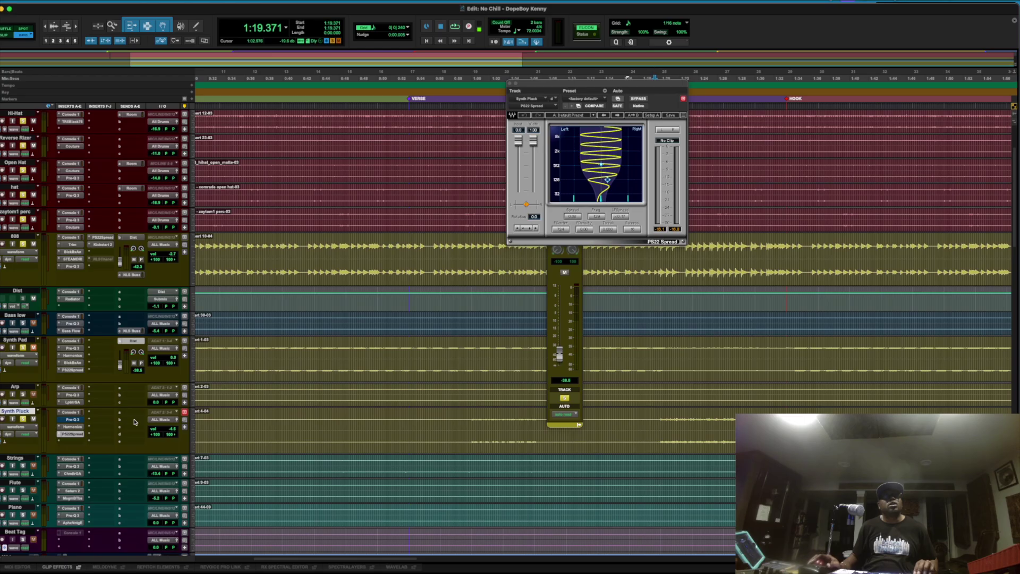
super+click(76, 422)
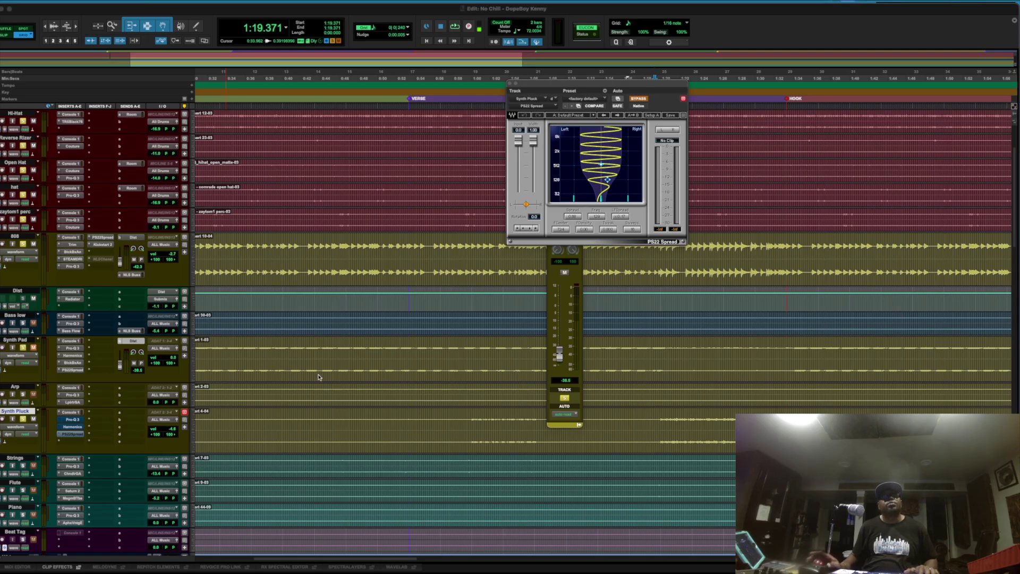
click(379, 6)
key(space)
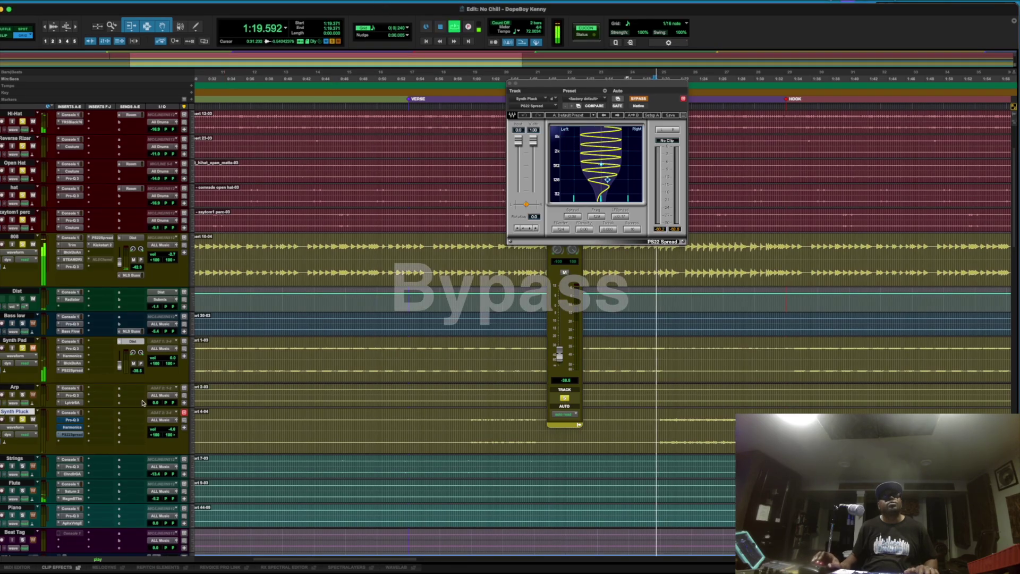
Step: Compare the Synth Pluck with Pro-Q 3, Harmonics and PS22 Spread enabled, bypassed and re-enabled, and stop playback
super+click(74, 421)
super+click(75, 426)
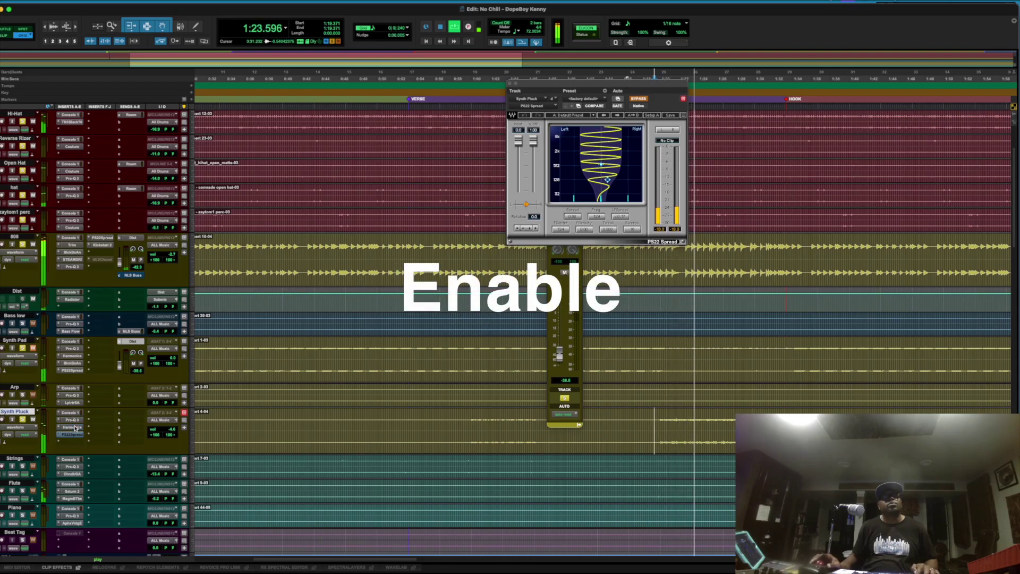
super+click(73, 434)
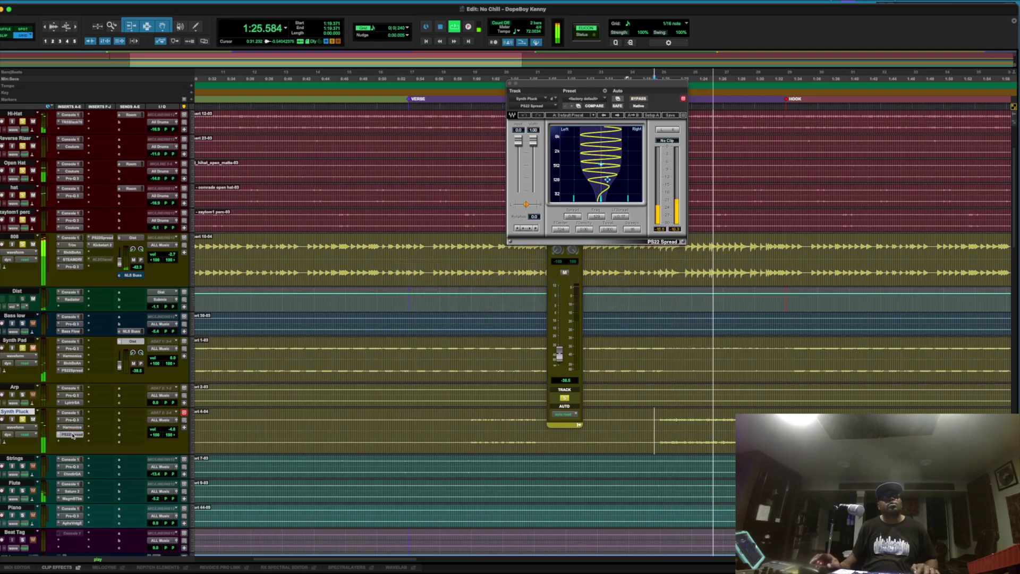
super+click(73, 434)
super+click(73, 427)
super+click(73, 420)
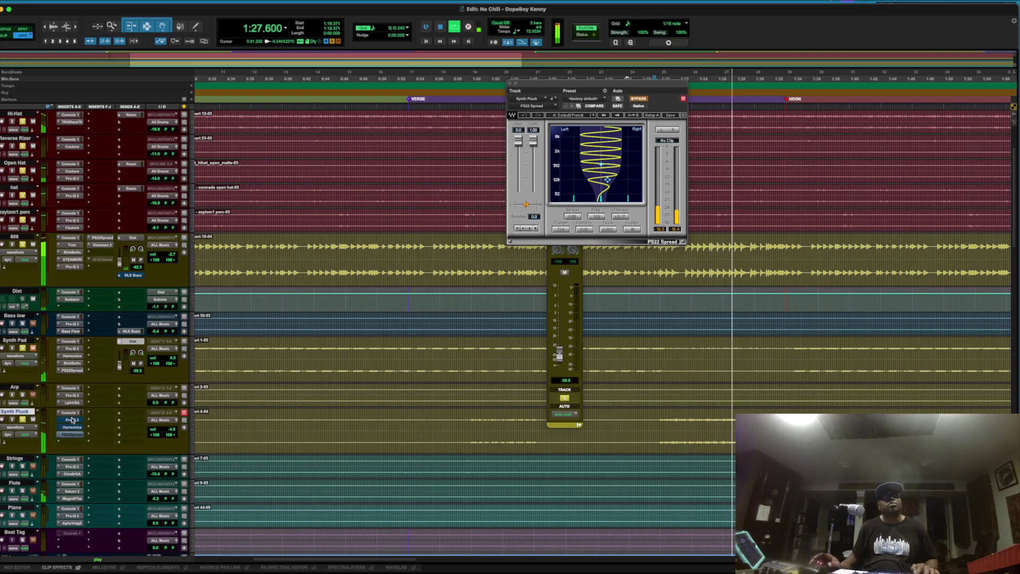
super+click(73, 420)
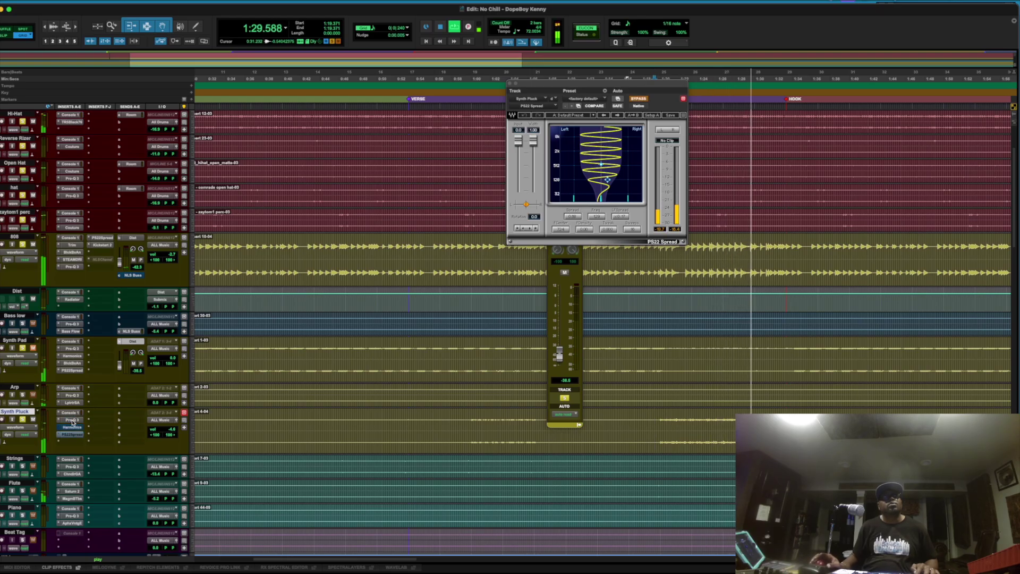
super+click(73, 427)
super+click(73, 435)
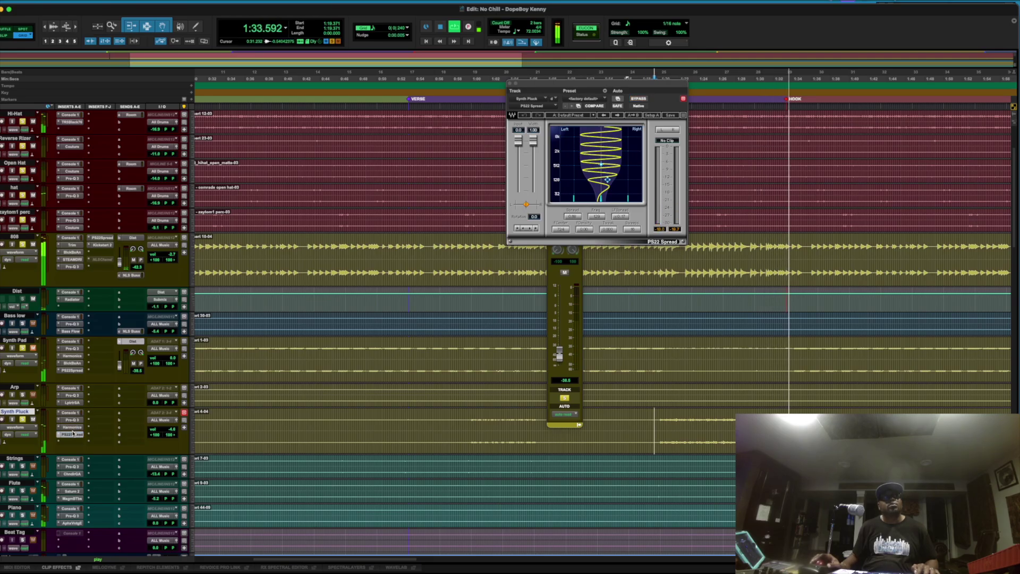
key(space)
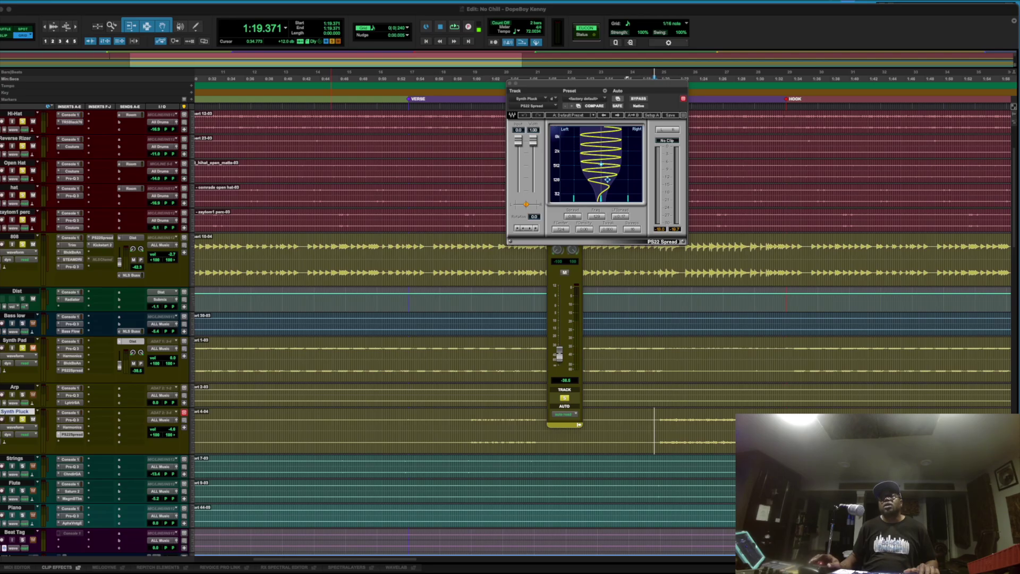
Step: Select the Arp track, look for its part along the song, and enlarge the track's height
click(14, 387)
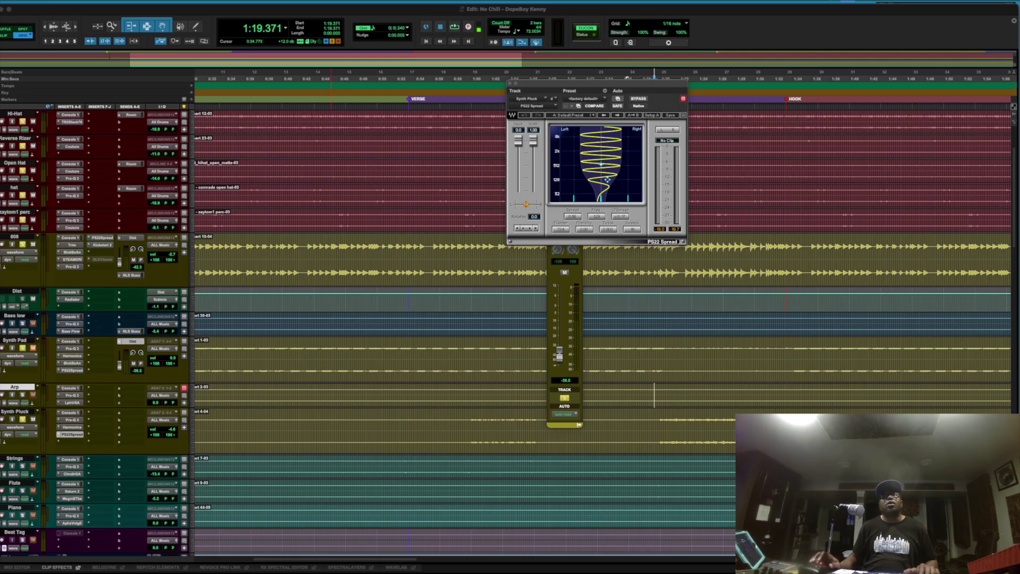
scroll(414, 377, left, 10)
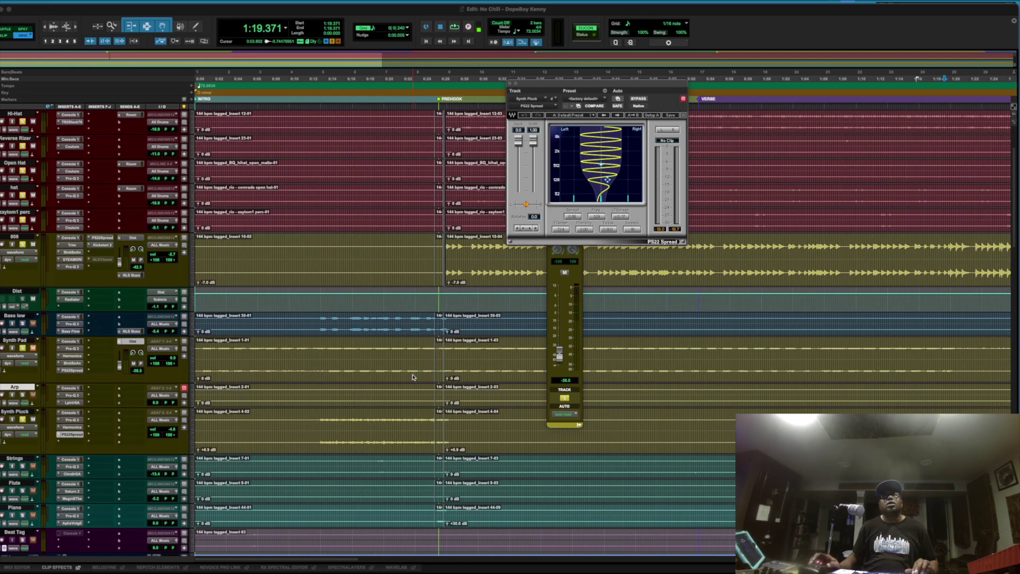
scroll(413, 377, right, 4)
scroll(285, 405, right, 20)
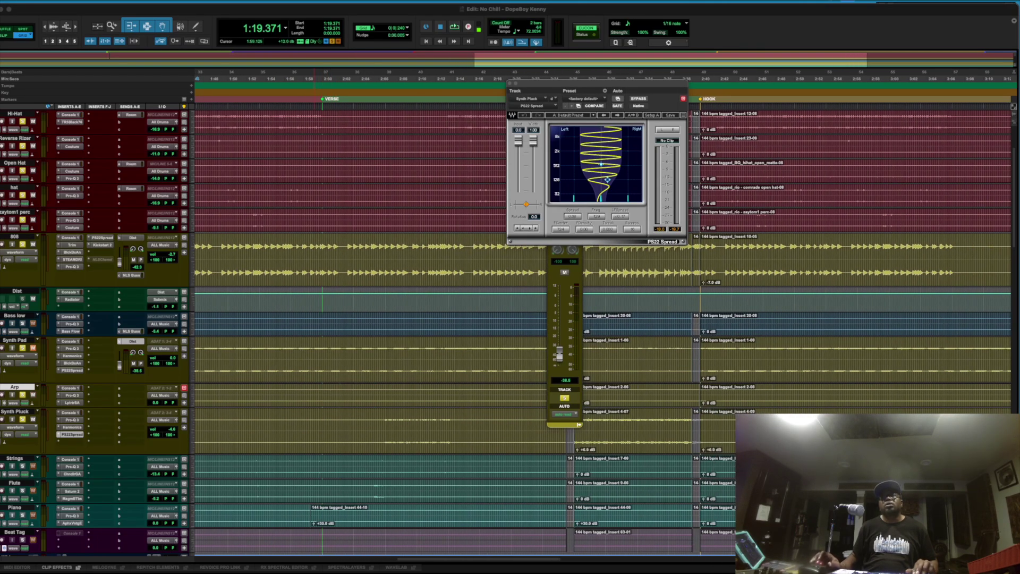
scroll(600, 410, left, 3)
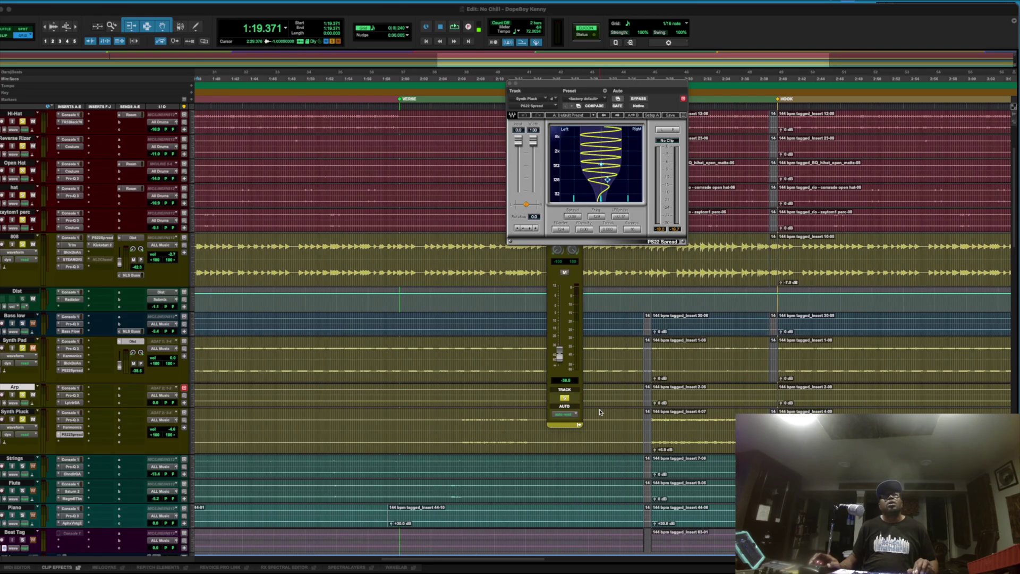
scroll(599, 412, right, 20)
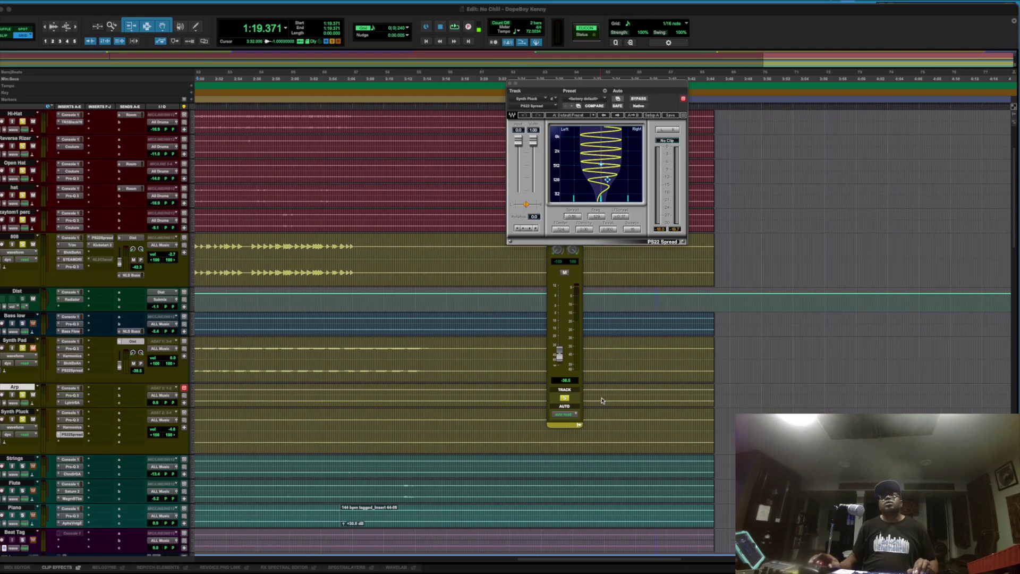
scroll(602, 400, left, 20)
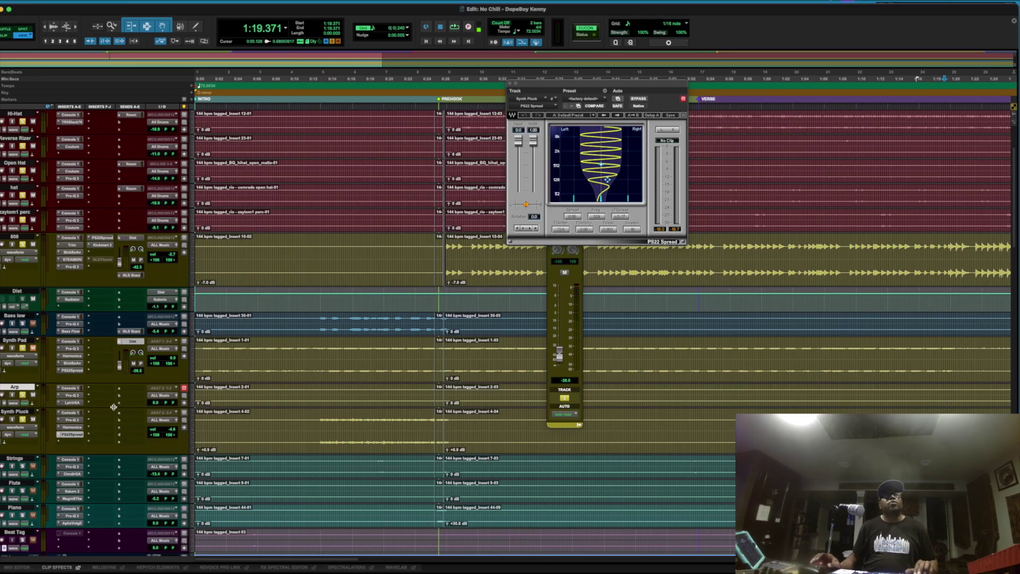
drag(111, 411, 107, 453)
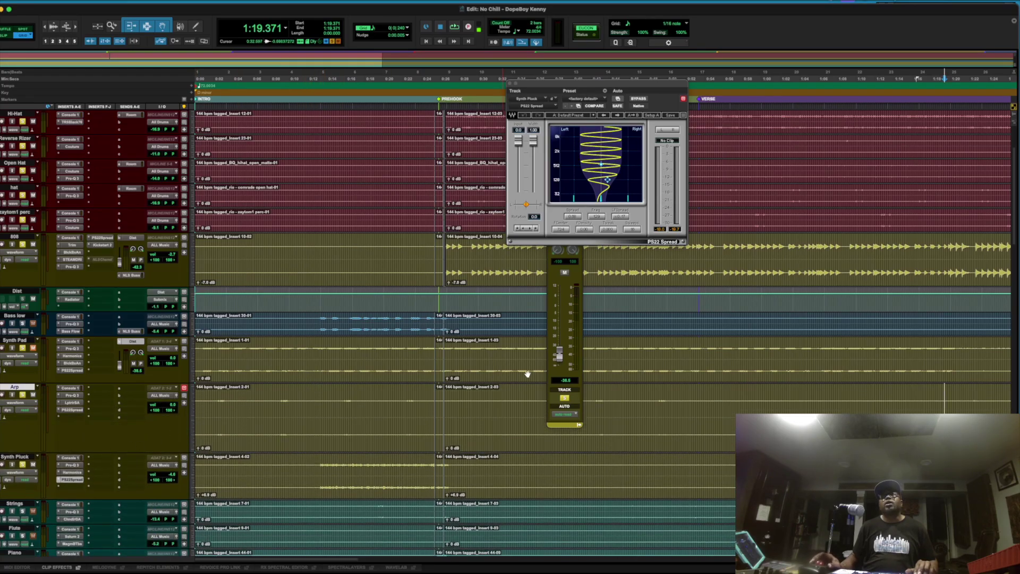
Step: Place the edit cursor on the Arp at 0:41.456 in the prehook and audition it with the soloed tracks
scroll(526, 371, right, 5)
scroll(526, 371, left, 2)
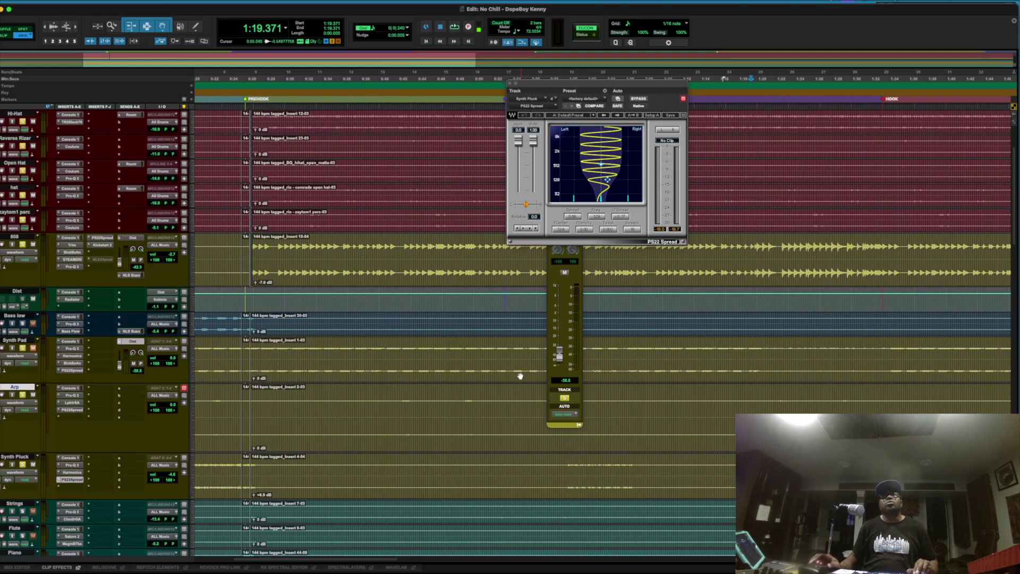
click(395, 409)
key(space)
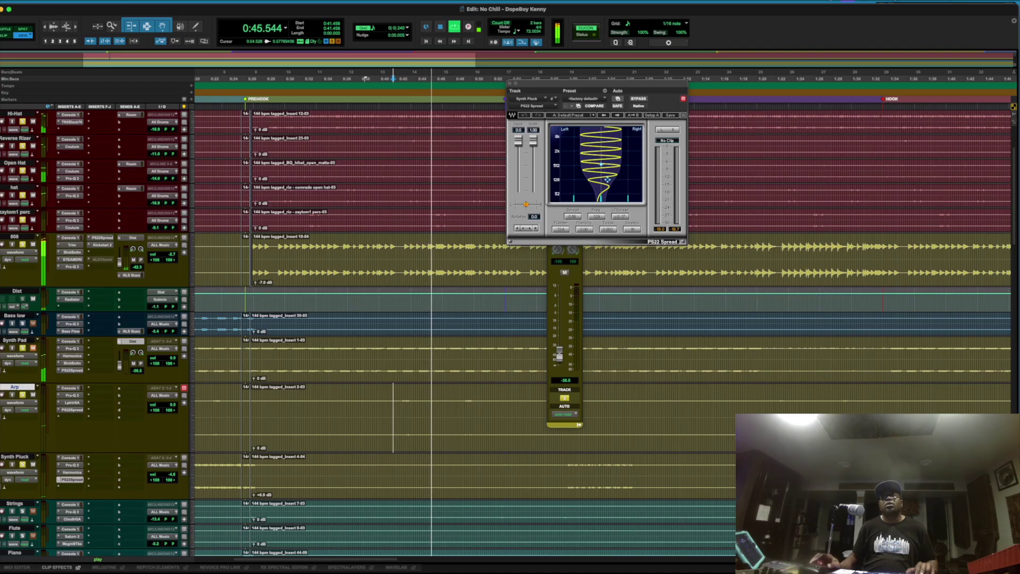
Step: Stop playback and review the Arp's Pro-Q 3, Looptrotter SA2RATE 2 and PS22 Spread settings
click(72, 402)
key(space)
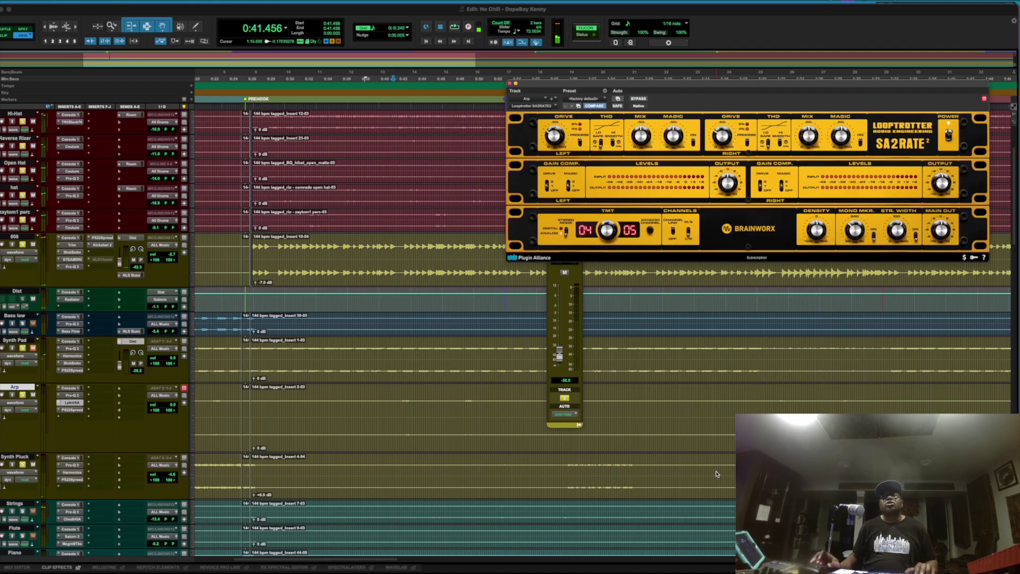
click(71, 395)
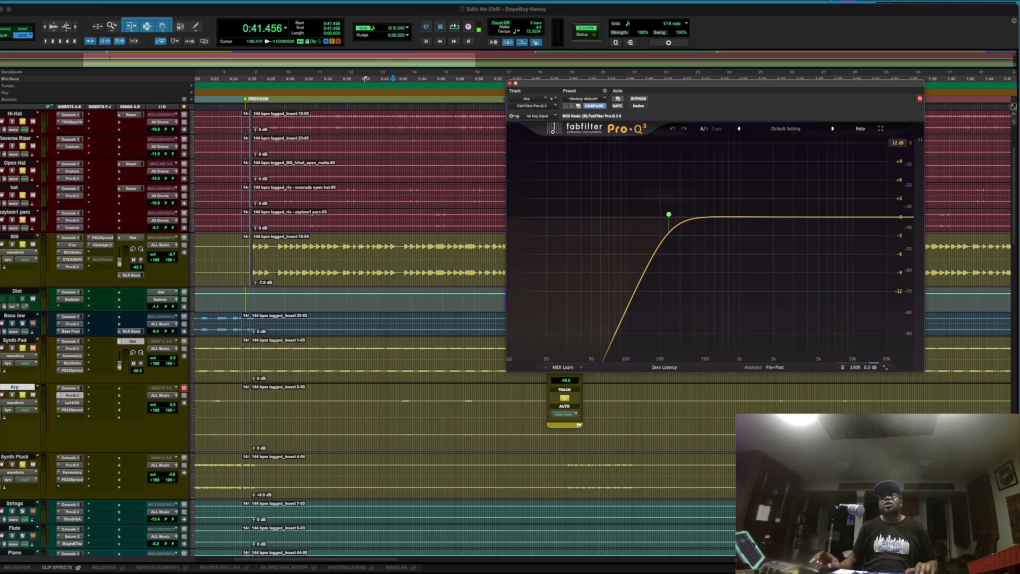
click(72, 402)
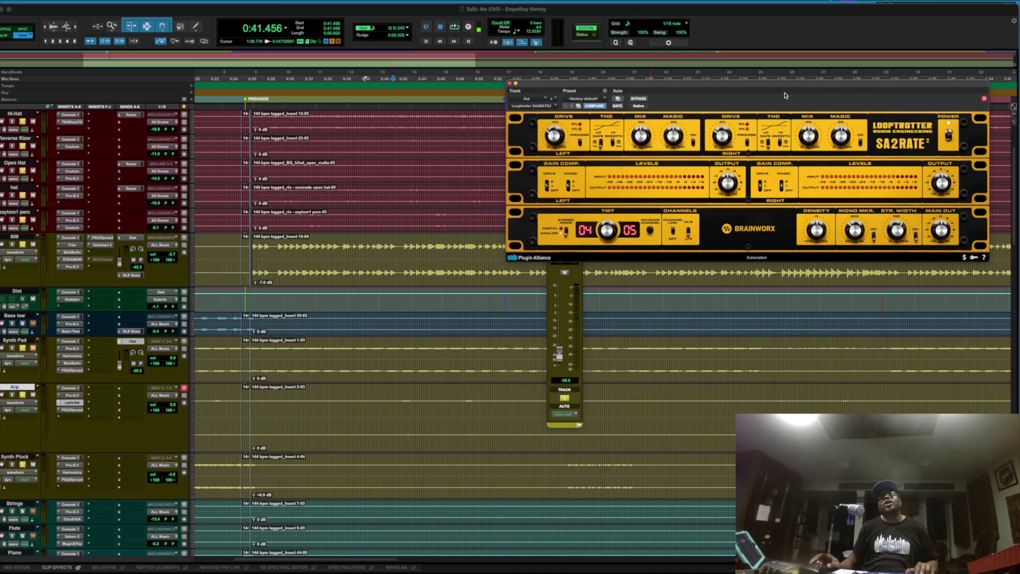
drag(776, 87, 536, 220)
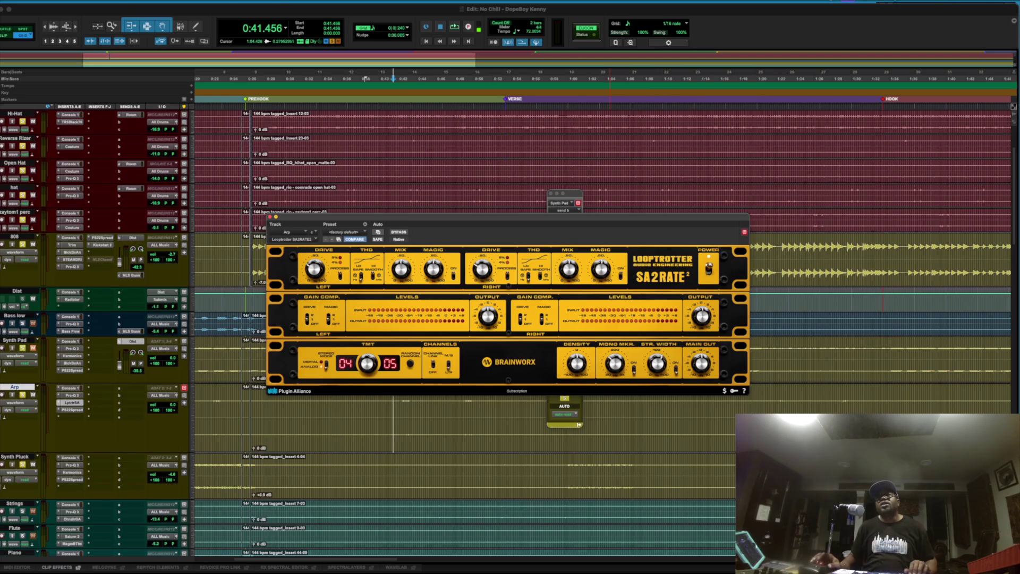
click(73, 410)
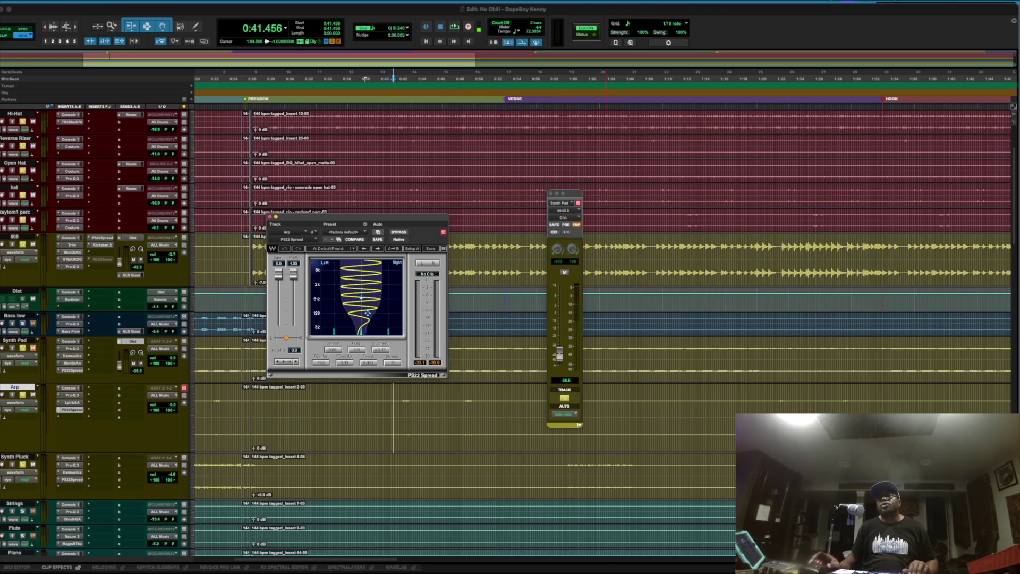
Step: Compare the Arp from 0:41.456 with its Pro-Q 3, SA2RATE 2 and PS22 Spread bypassed and re-enabled
key(space)
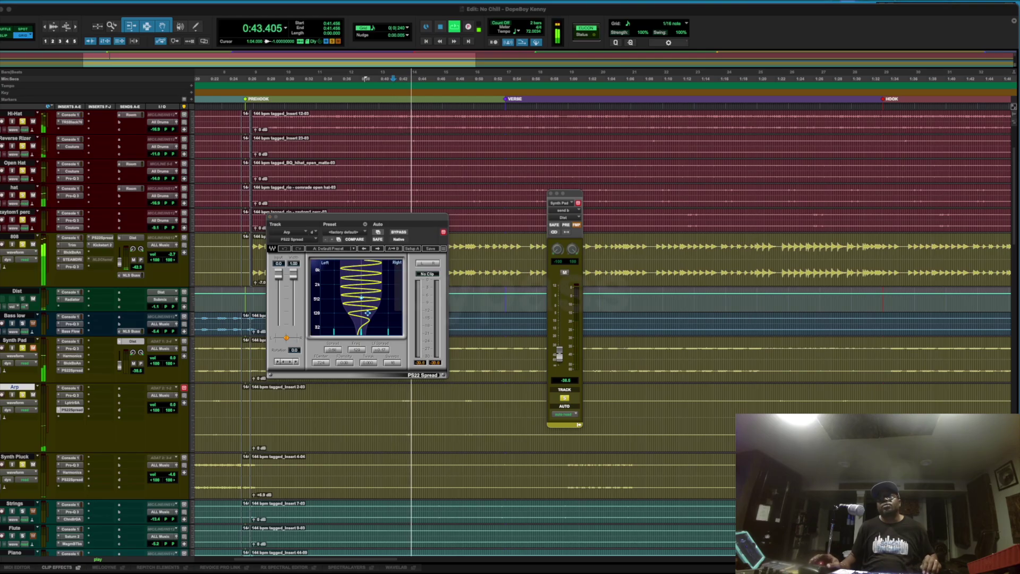
key(shift+a)
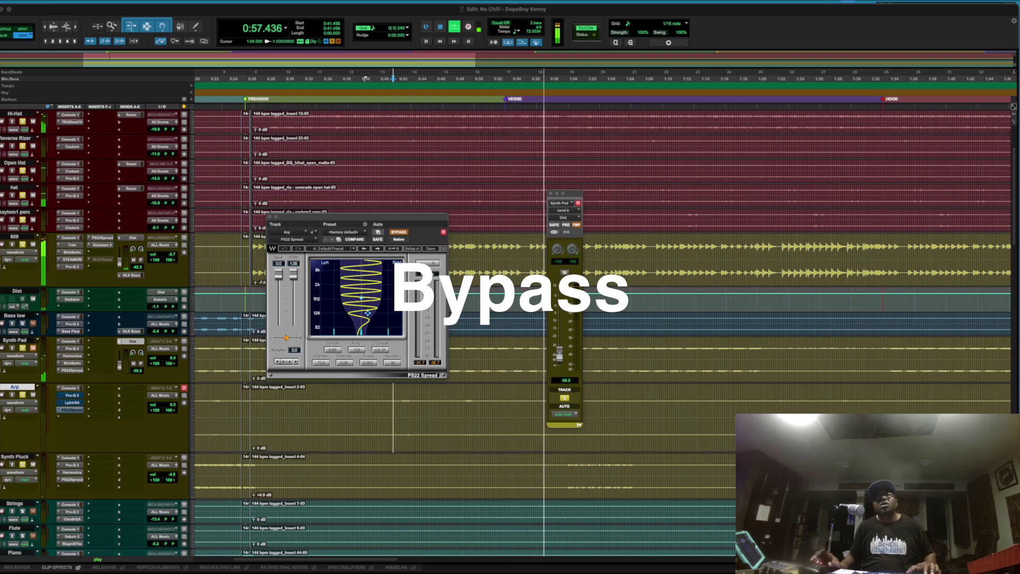
key(space)
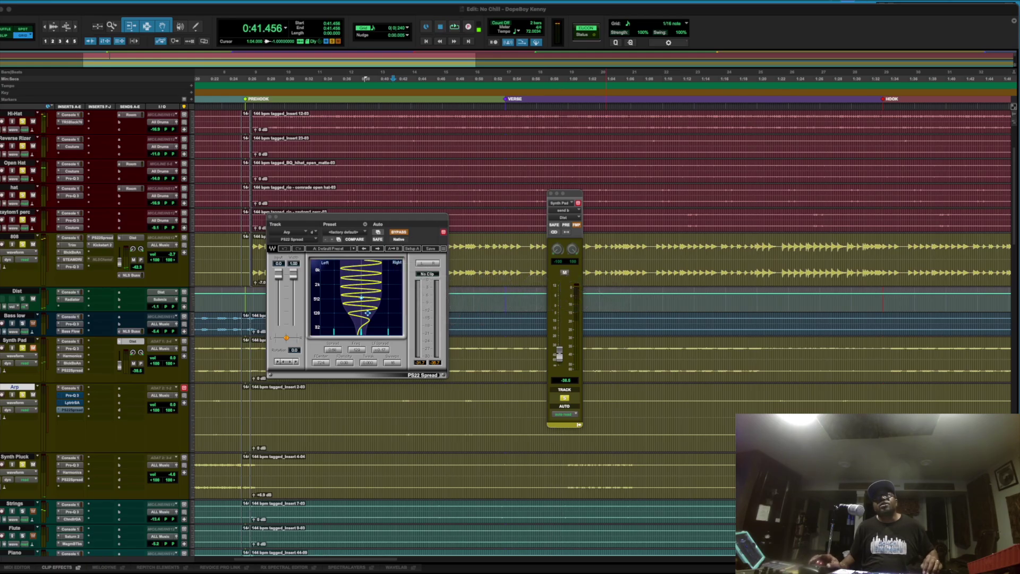
key(shift+a)
key(space)
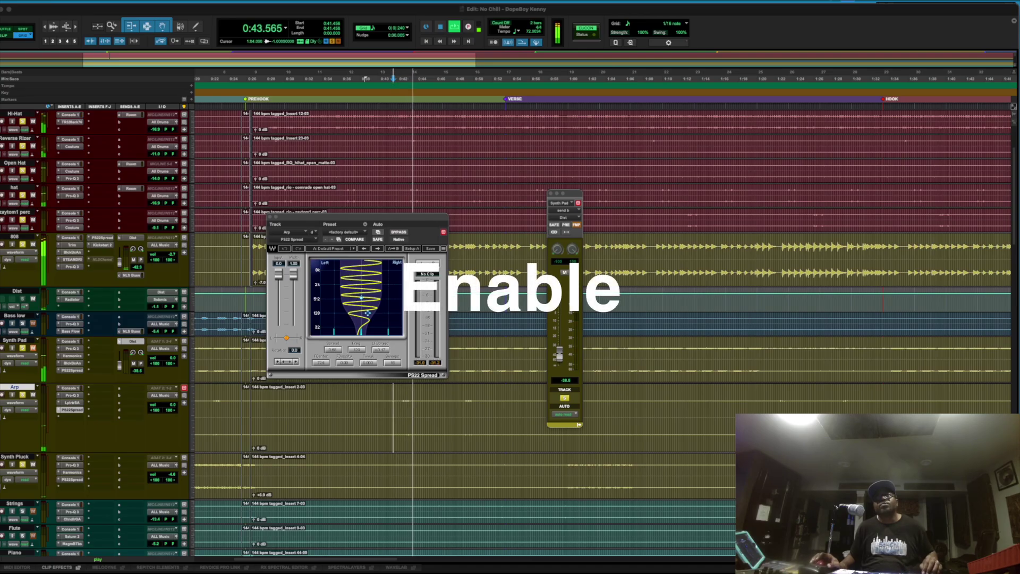
Step: Listen to the Arp with its inserts bypassed, stop playback, and re-enable the inserts
key(shift+a)
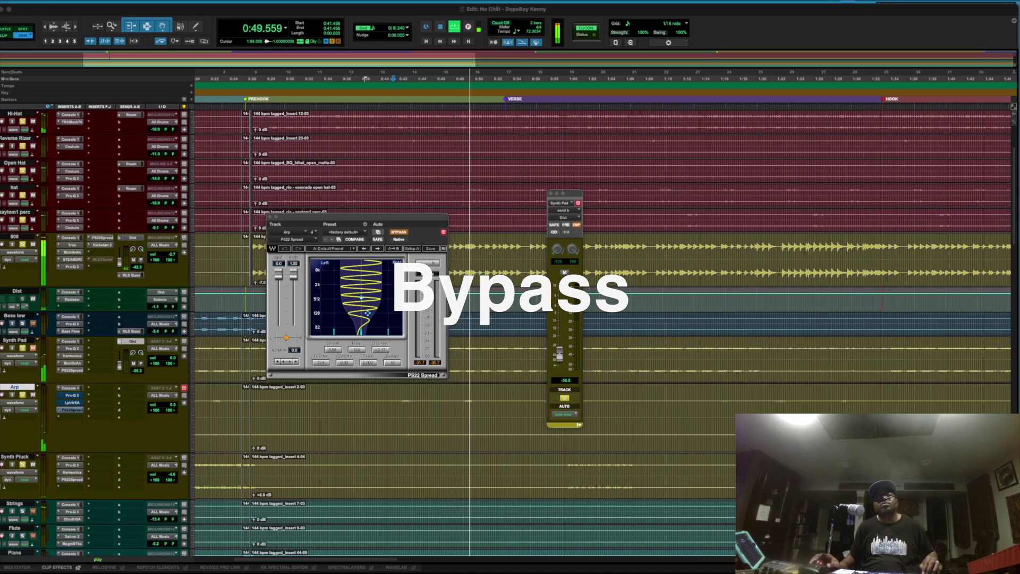
key(space)
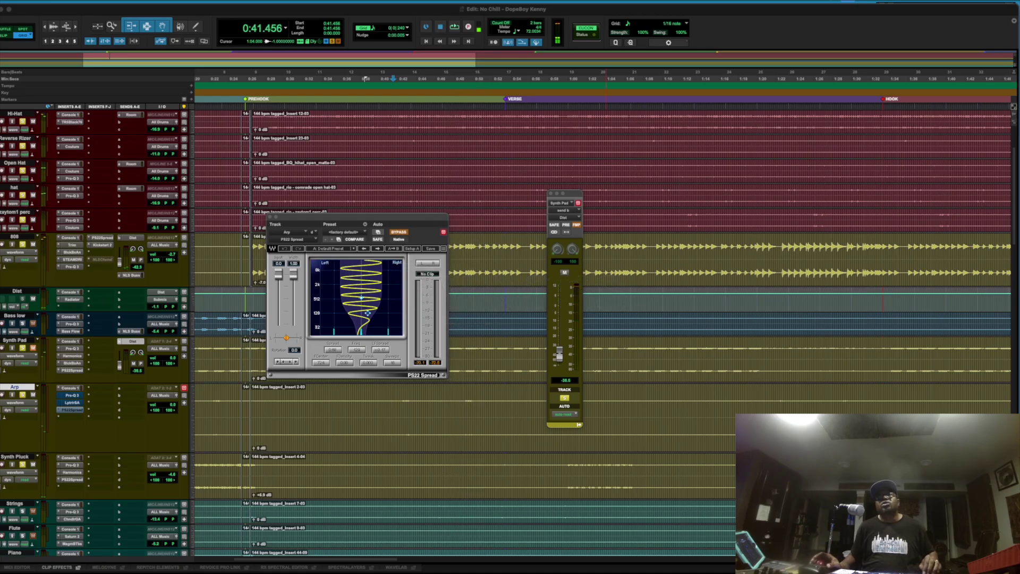
key(shift+a)
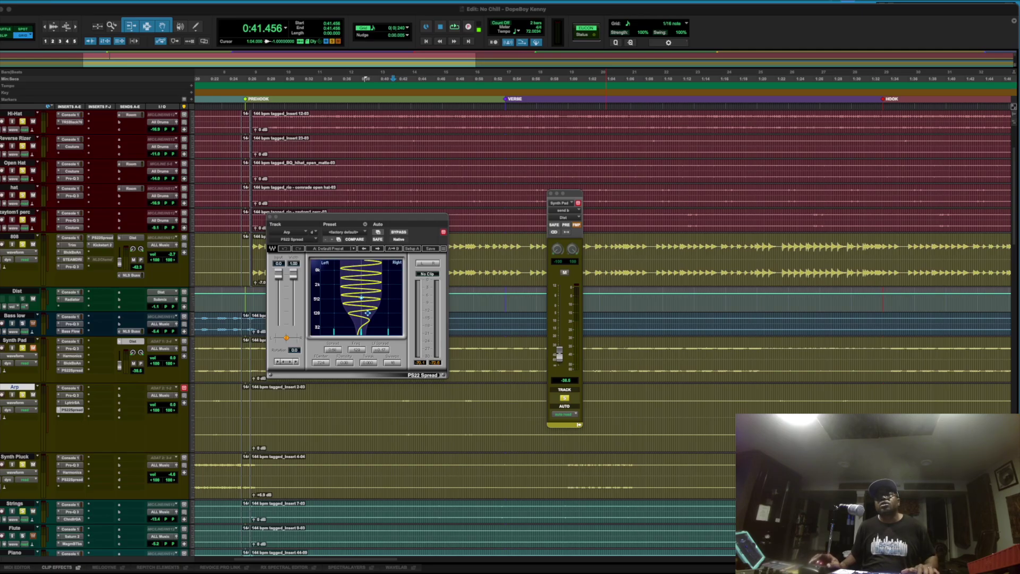
Step: Select the Strings, Flute and Piano tracks together and enlarge their track heights
click(15, 504)
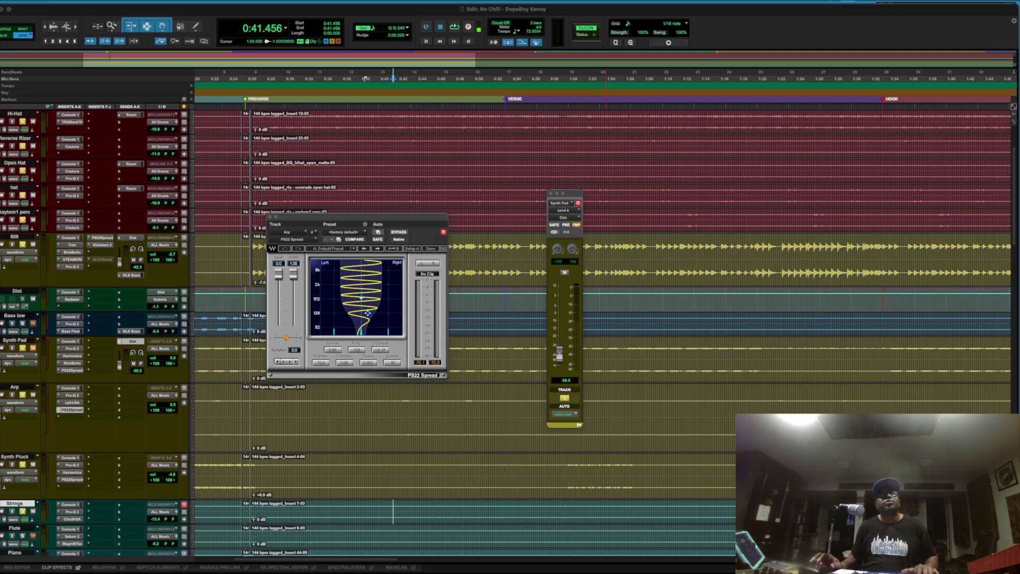
scroll(520, 365, down, 4)
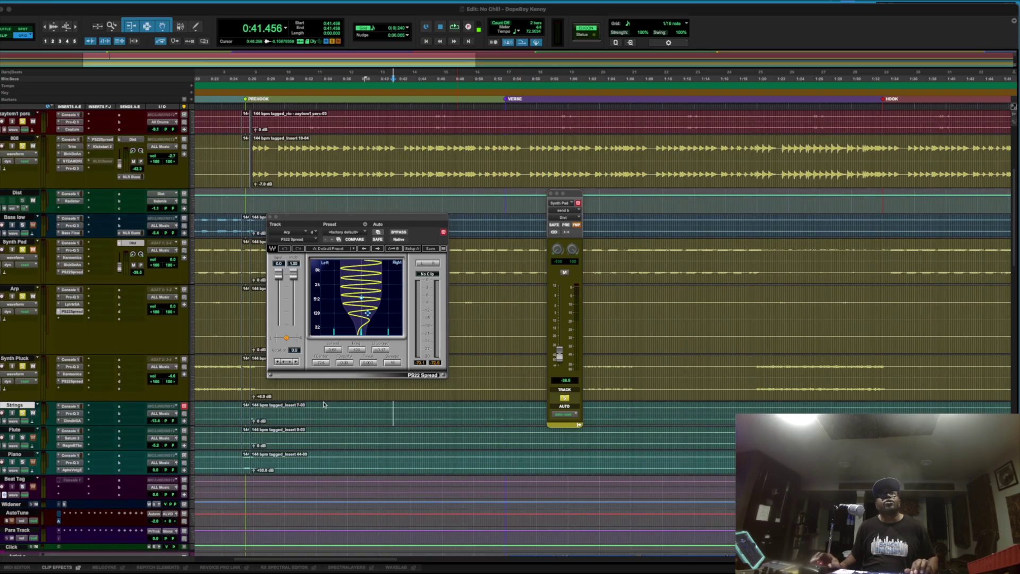
shift+click(21, 456)
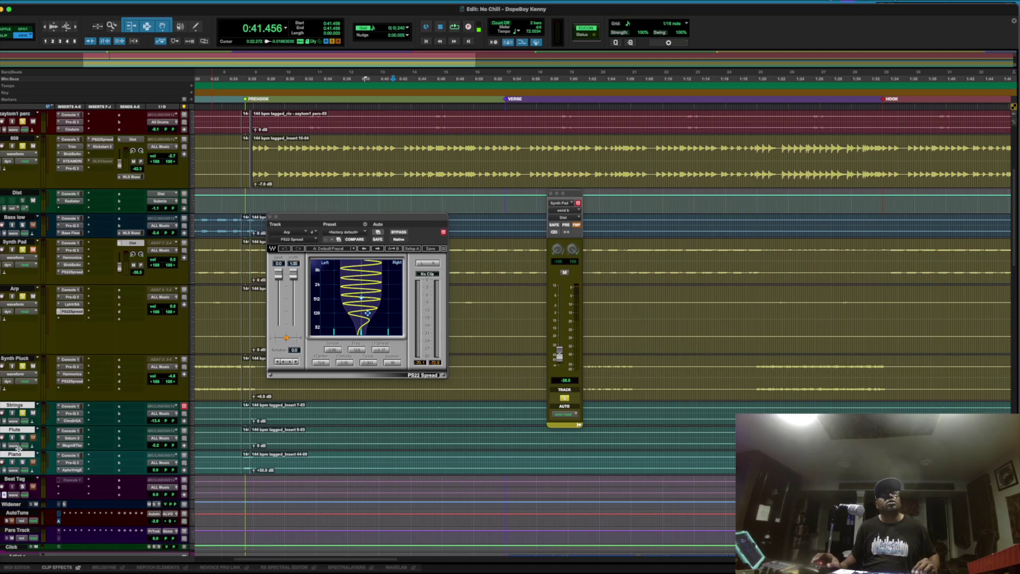
key(ctrl+Up)
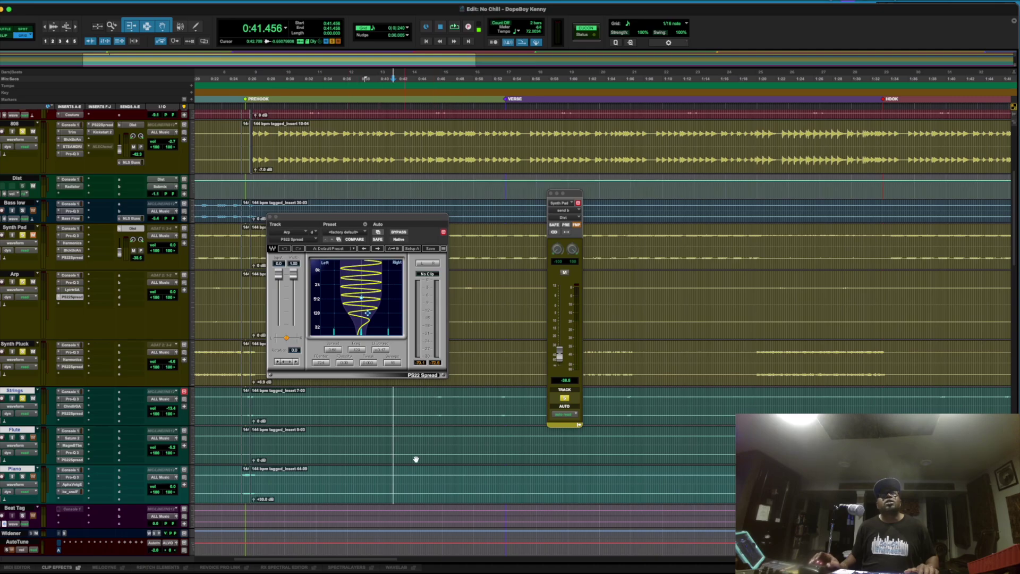
Step: Audition the Strings from 0:41.456 and review its Pro-Q 3, Chandler GAV19T and PS22 Spread settings
key(space)
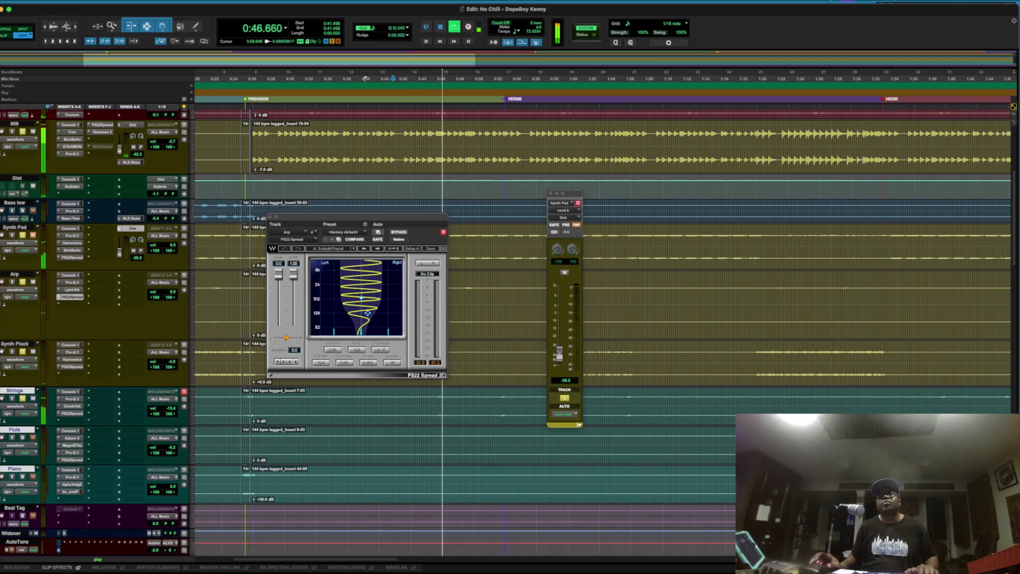
click(72, 399)
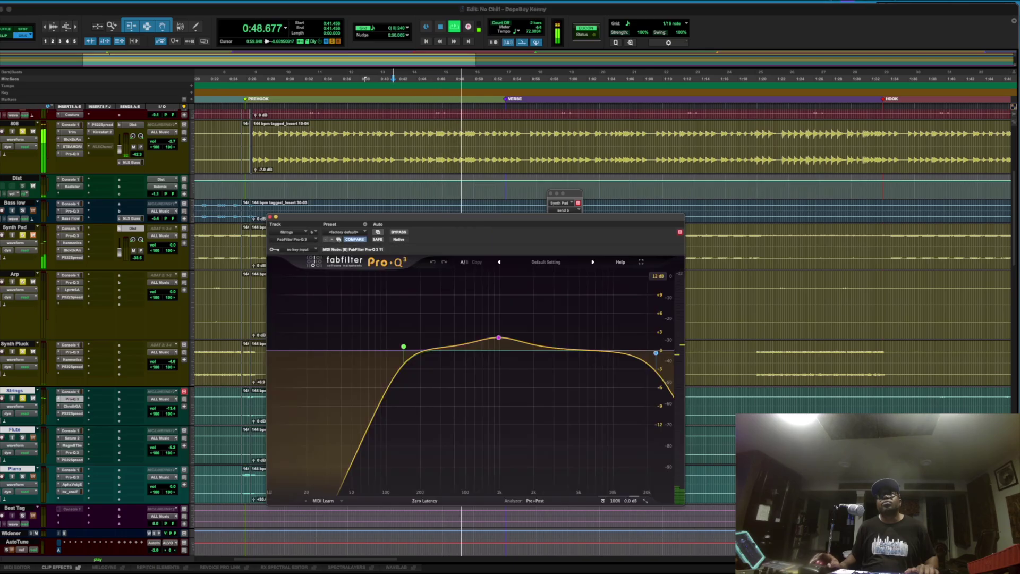
key(space)
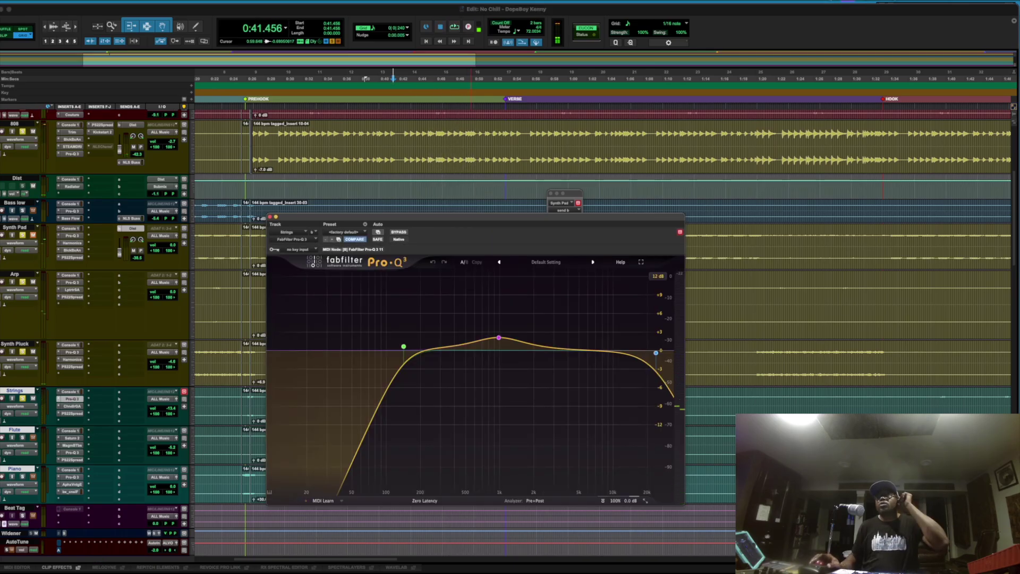
mouse_move(404, 350)
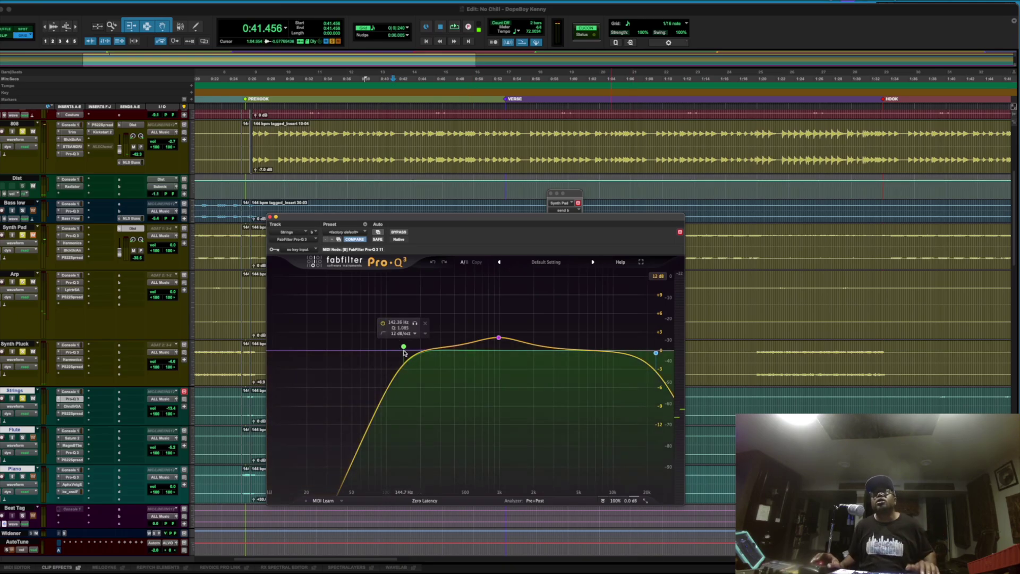
mouse_move(499, 338)
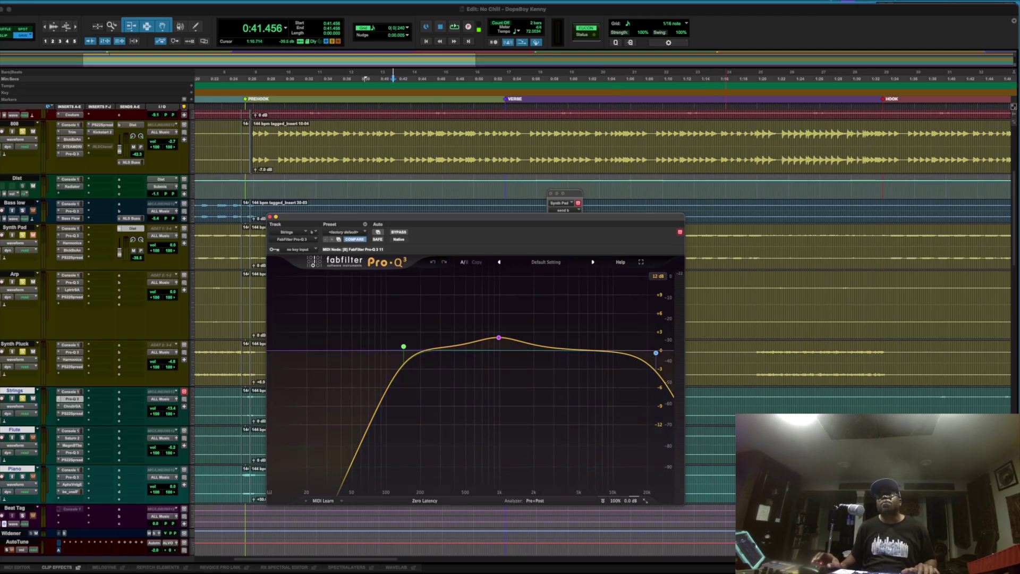
click(69, 406)
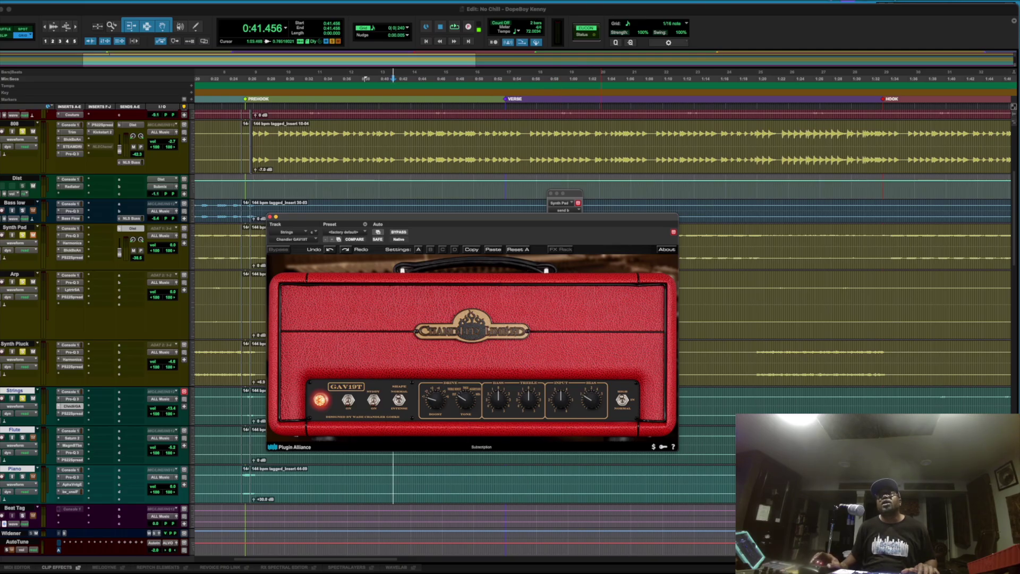
click(70, 413)
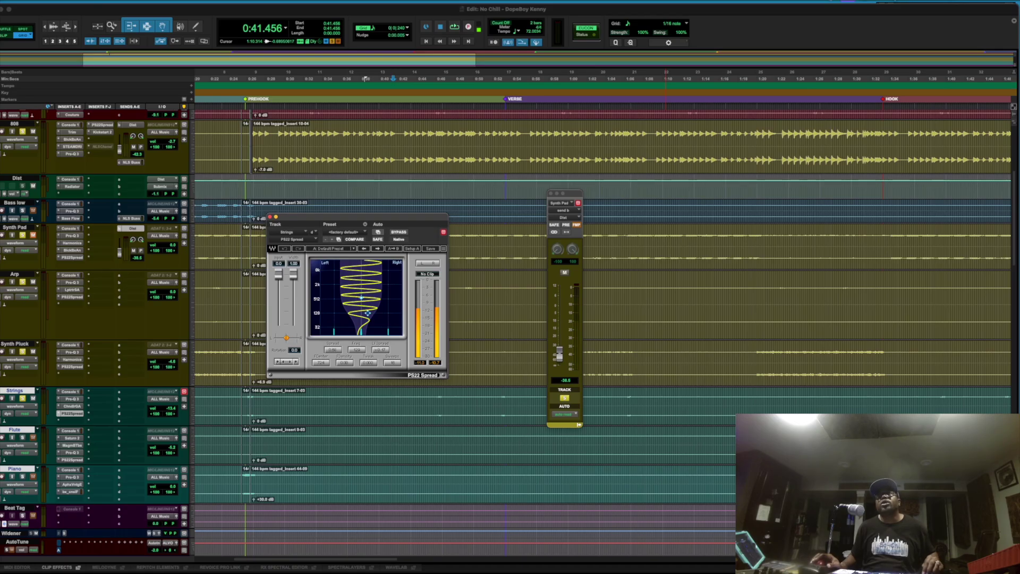
Step: Compare the Strings from 0:41.456 with its Pro-Q 3, Chandler GAV19T and PS22 Spread bypassed and re-enabled
key(shift+a)
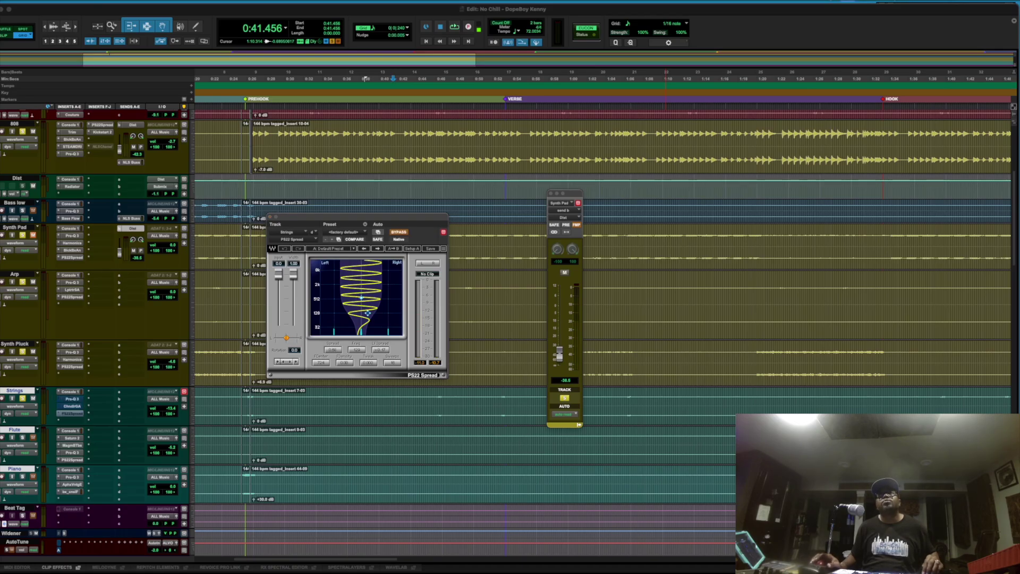
key(space)
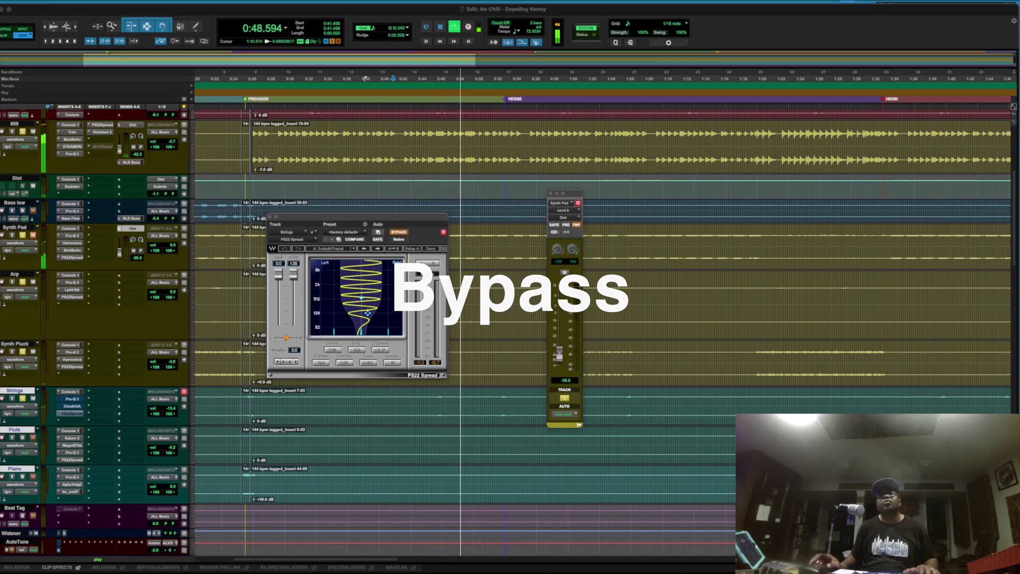
key(shift+a)
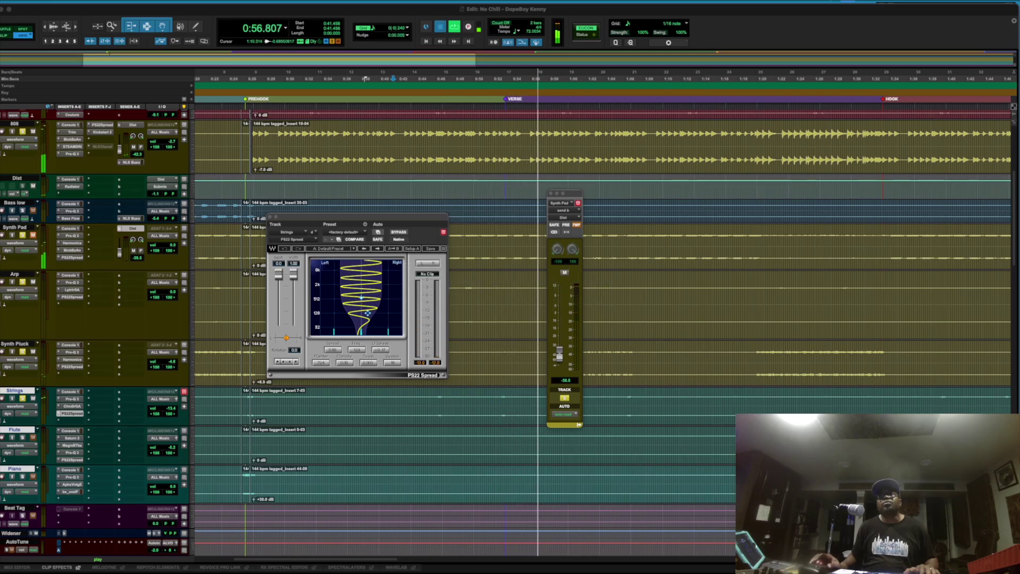
key(space)
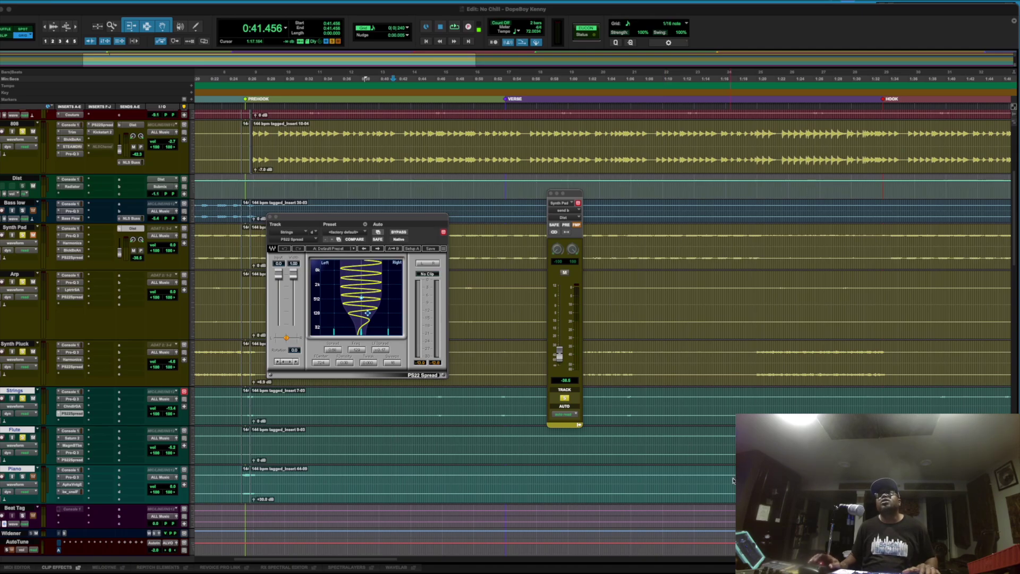
Step: Place the edit cursor on the Flute at 1:19.162 in the verse and audition it with the soloed tracks
scroll(717, 467, right, 3)
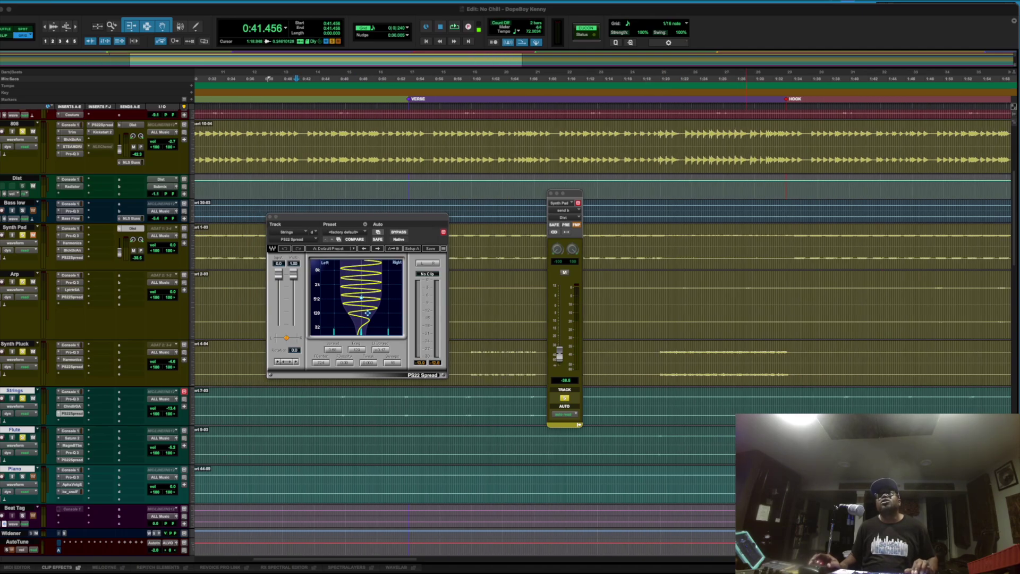
click(653, 439)
key(space)
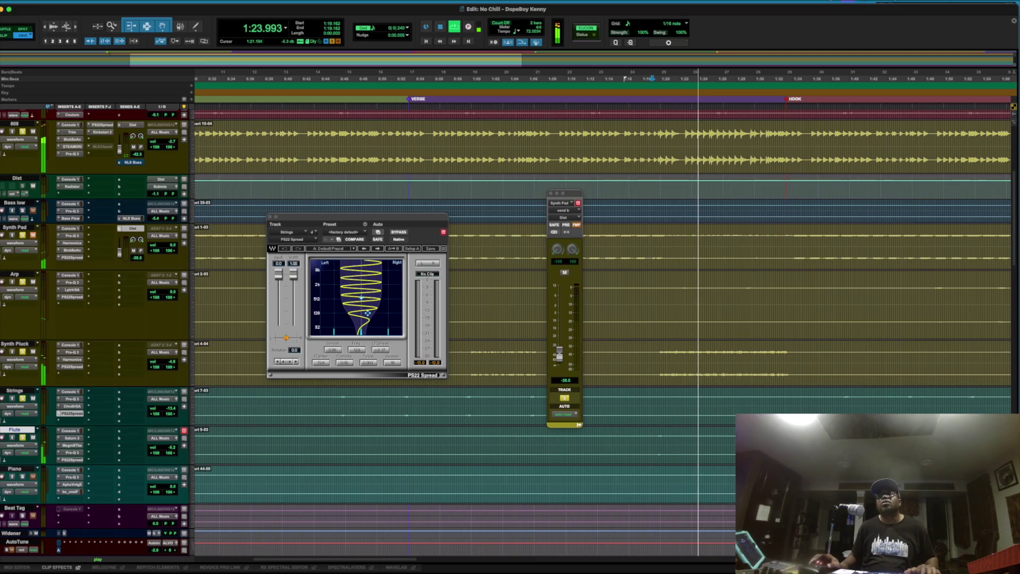
key(space)
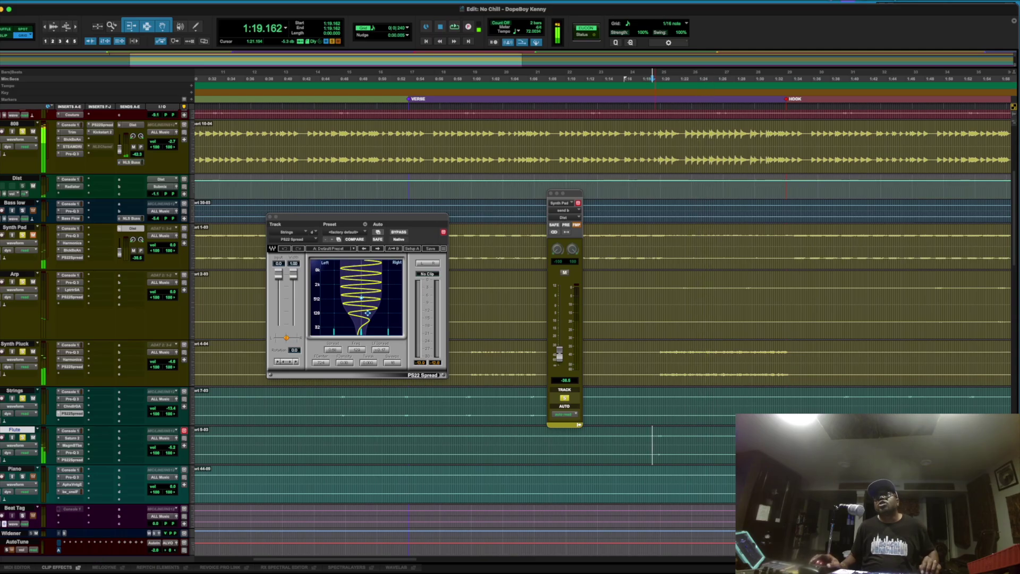
Step: Review the Flute's Saturn 2 bands, Magma BB Tubes and Pro-Q 3 settings
click(72, 438)
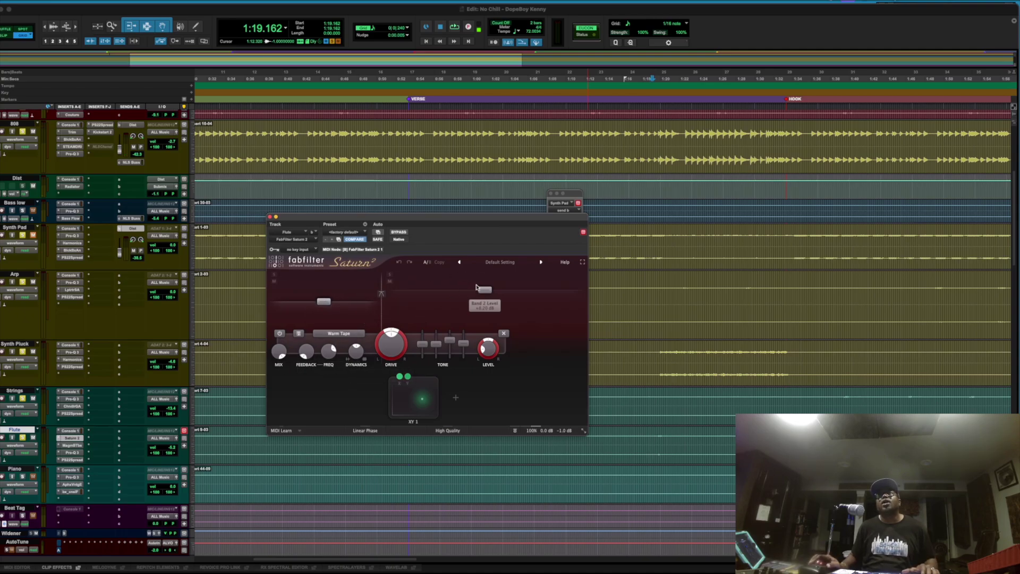
click(479, 288)
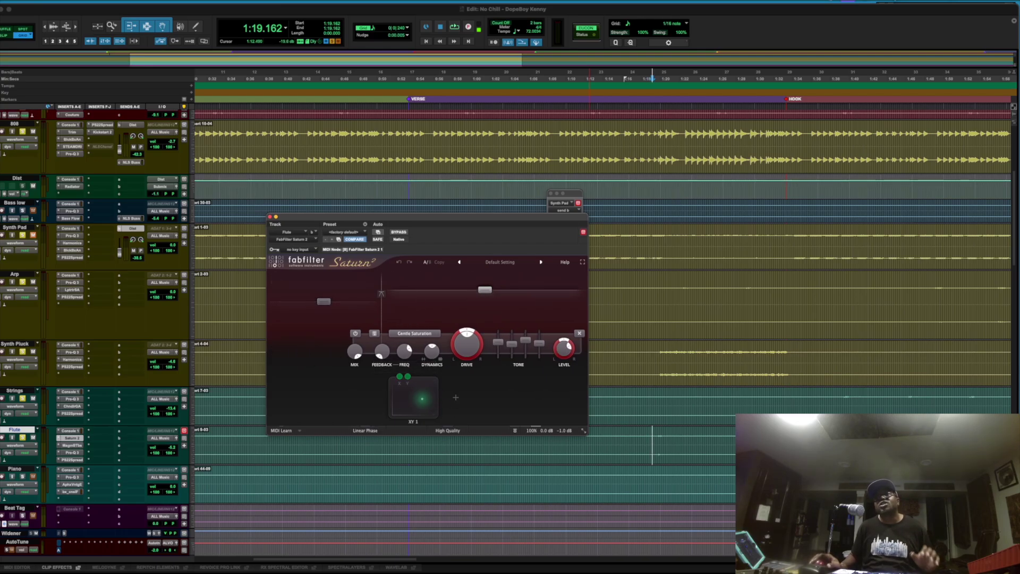
click(72, 445)
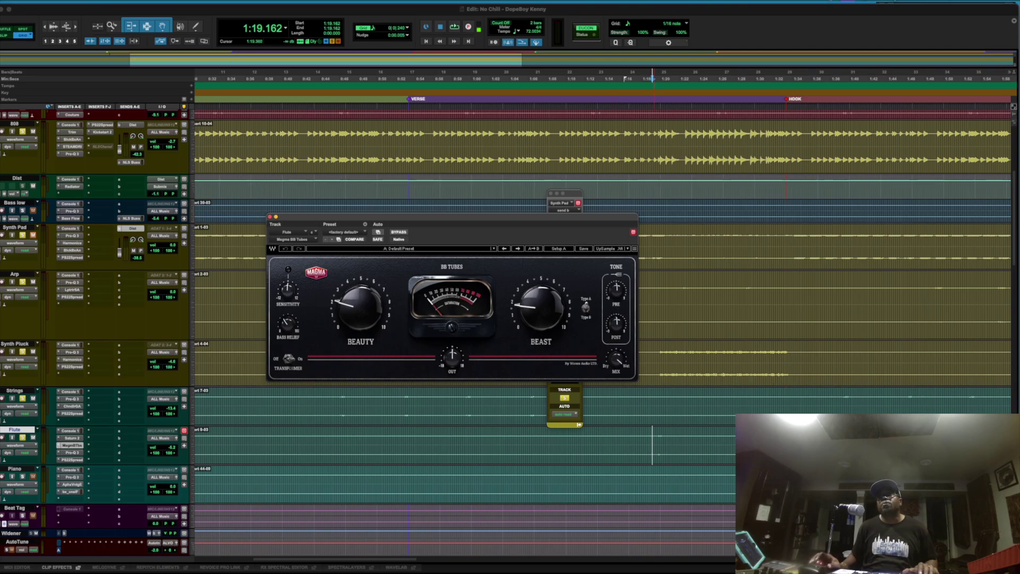
click(72, 452)
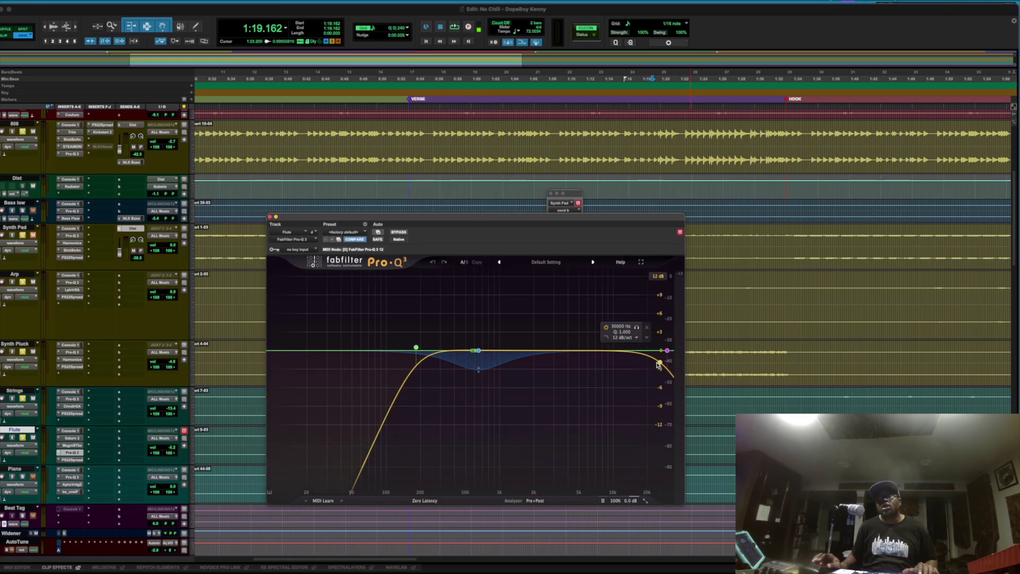
Step: Open the Flute's PS22 Spread and compare the track from 1:19.162 with its inserts bypassed and re-enabled
click(69, 460)
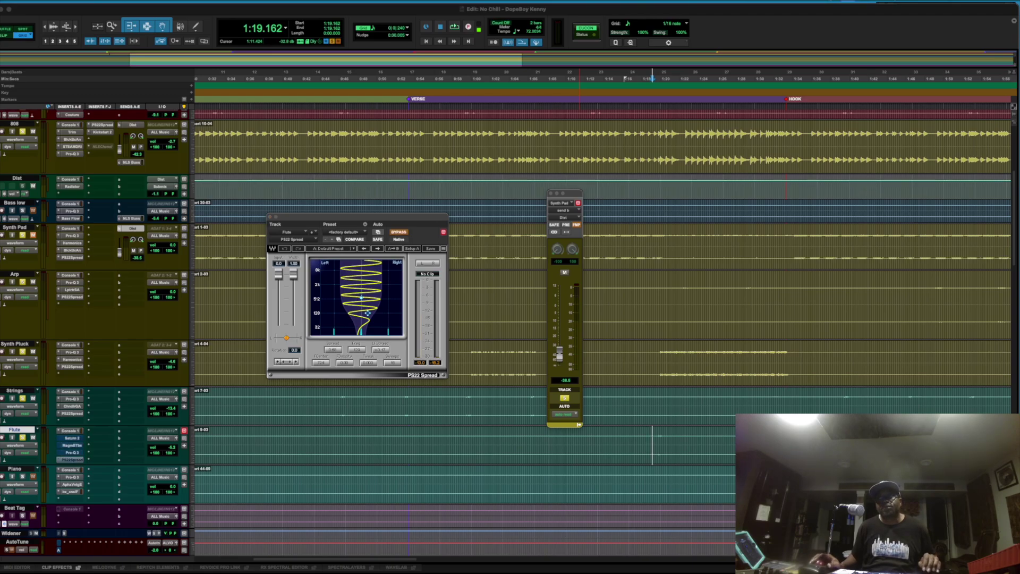
key(space)
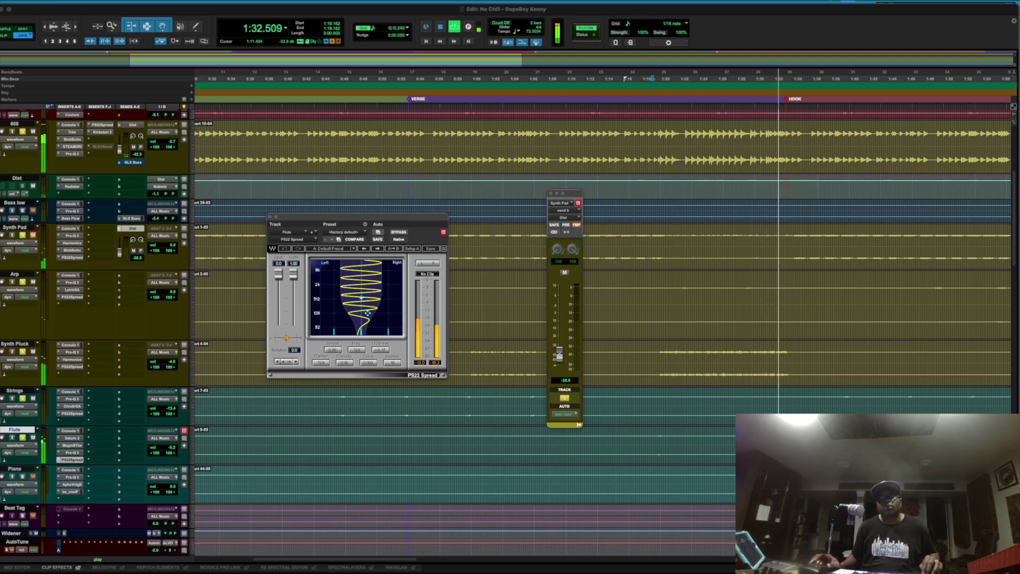
key(space)
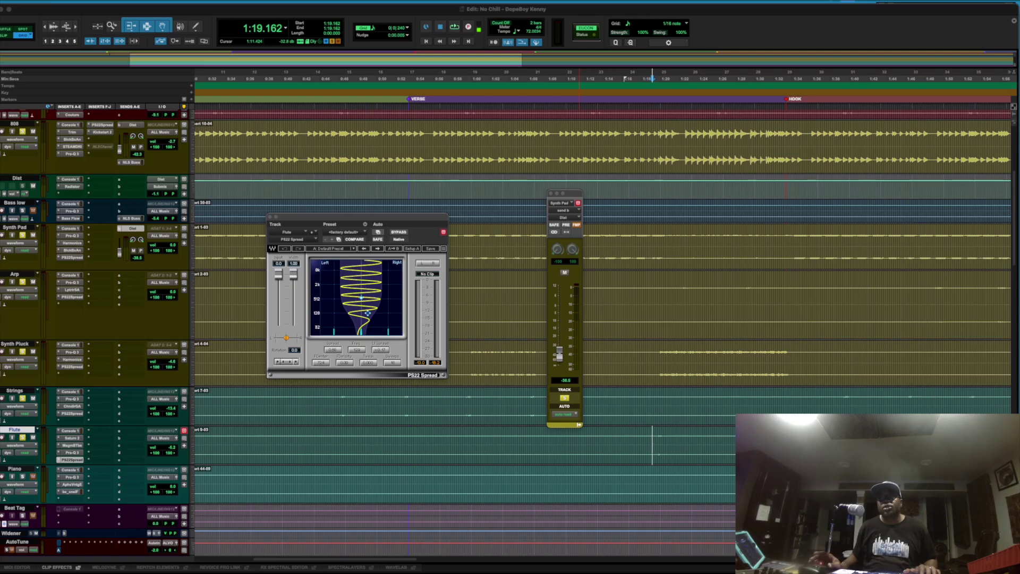
Step: Turn off solo on the Synth Pad and on the music tracks from there down to the Flute
click(564, 397)
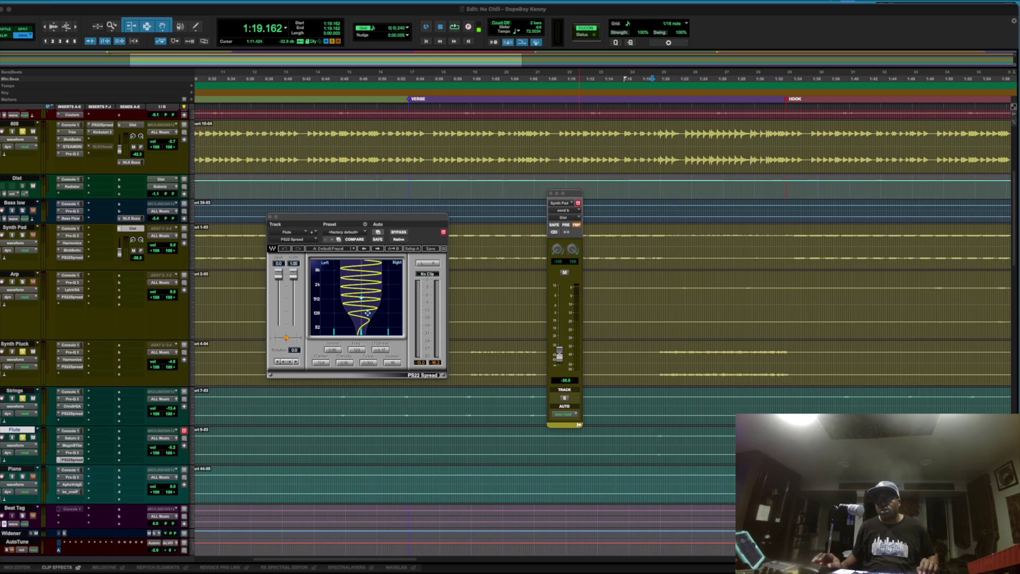
shift+click(15, 227)
key(shift+s)
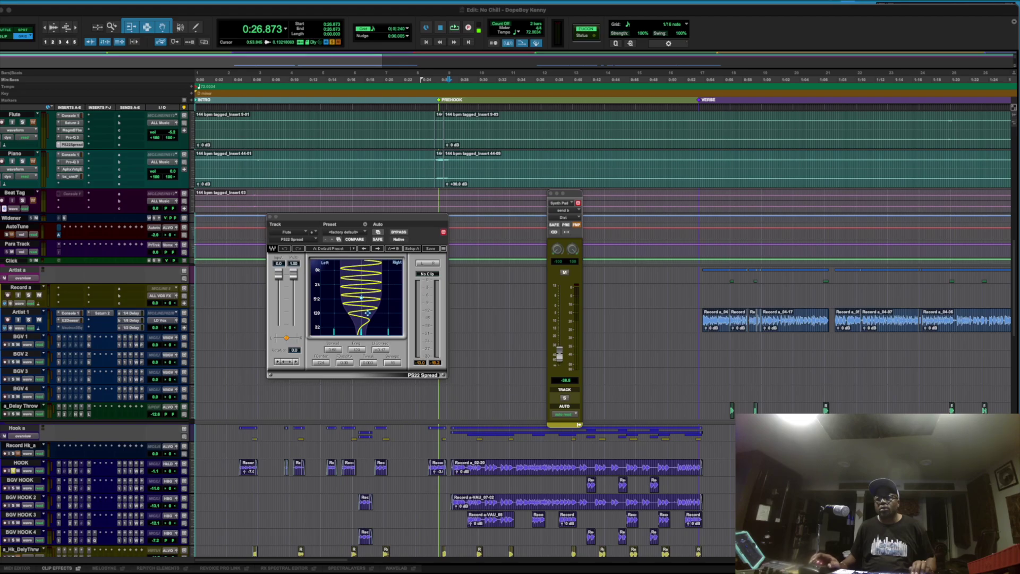
Step: Audition the HOOK vocal from 0:26.873 and review its Console 1 and Eiosis E2Deesser settings
key(space)
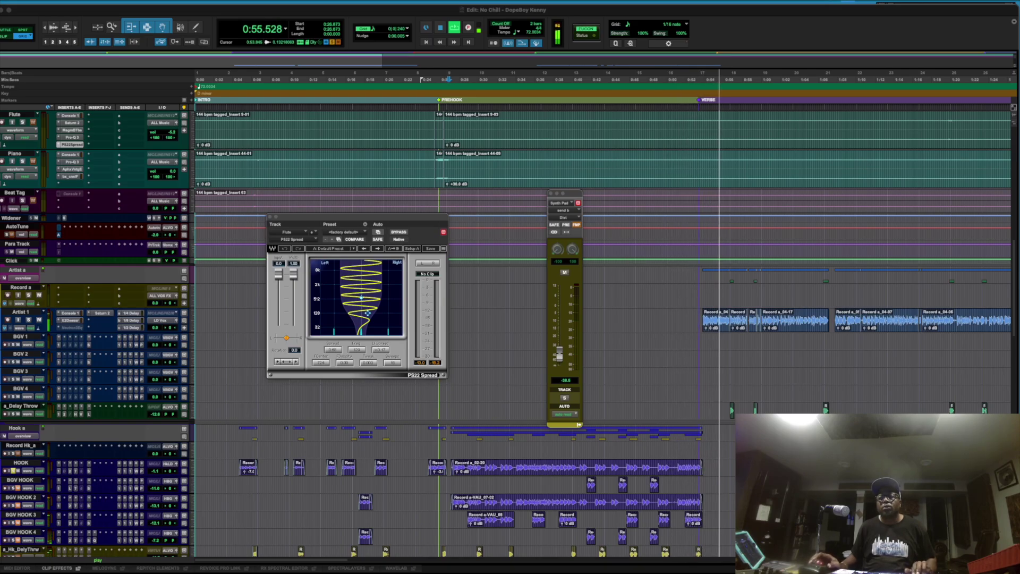
key(space)
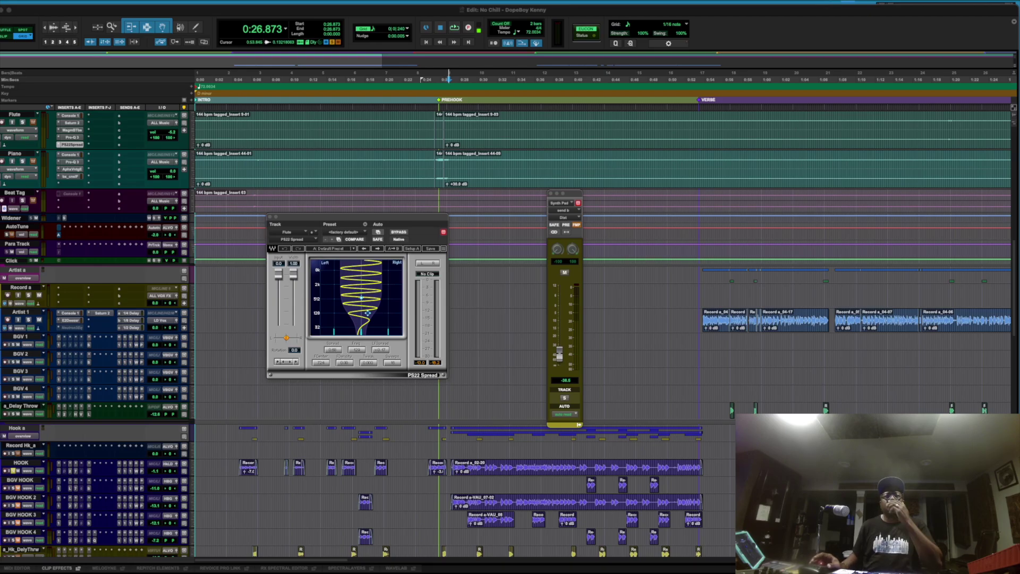
click(59, 471)
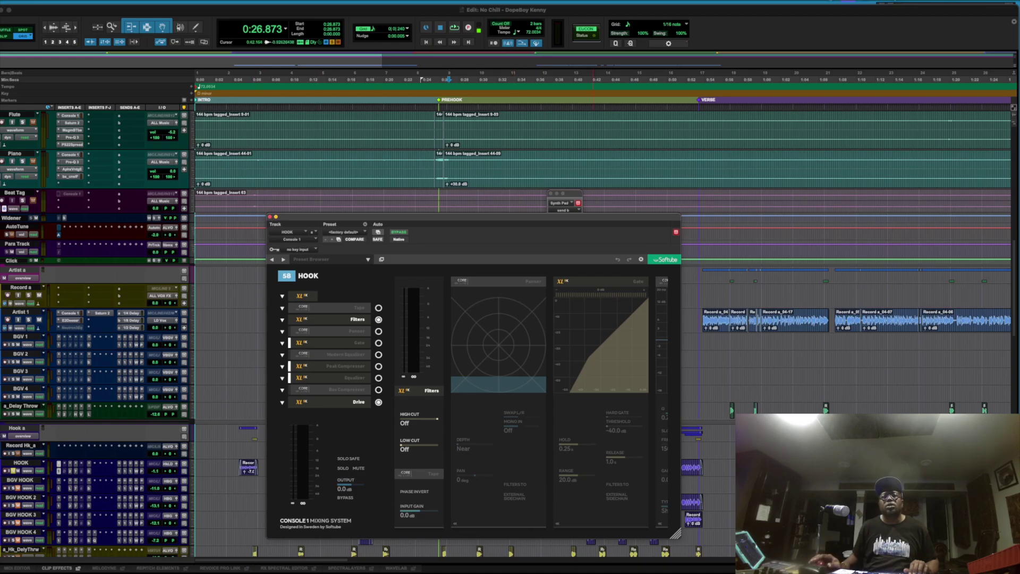
click(270, 217)
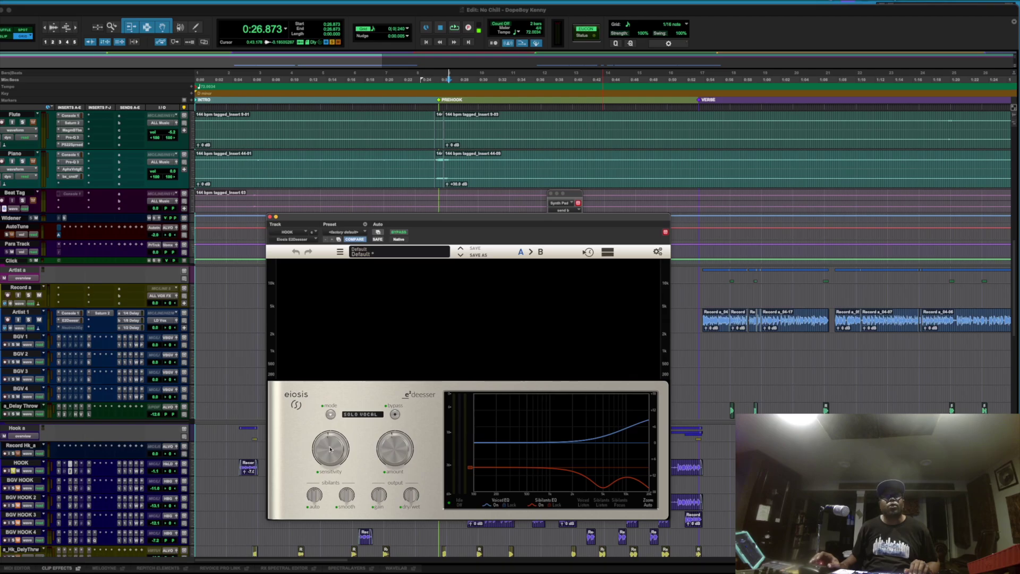
mouse_move(333, 450)
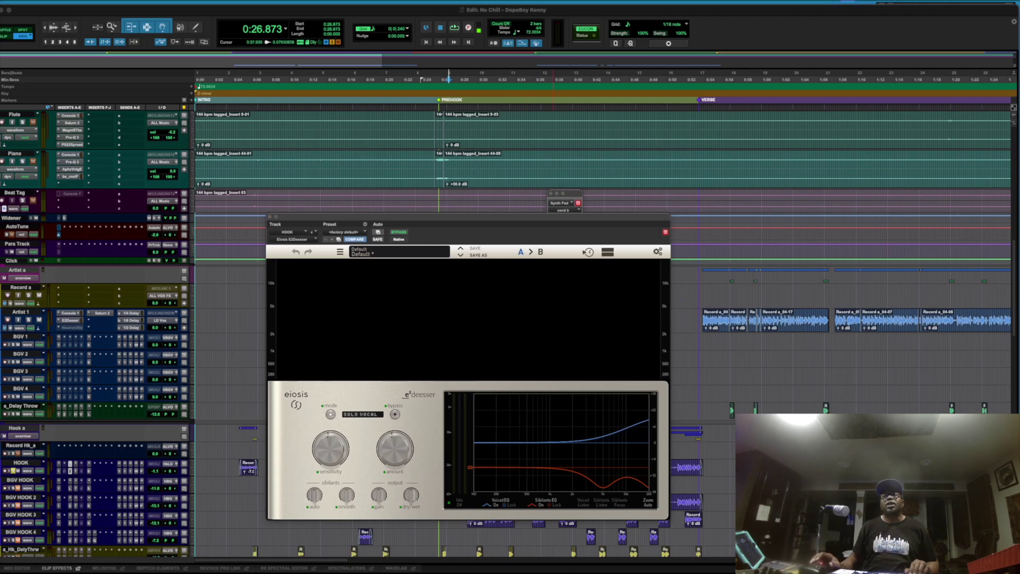
Step: Review the HOOK's UA 1176AE and Saturn 2 settings and the BGV HOOK's Little AlterBoy
click(76, 471)
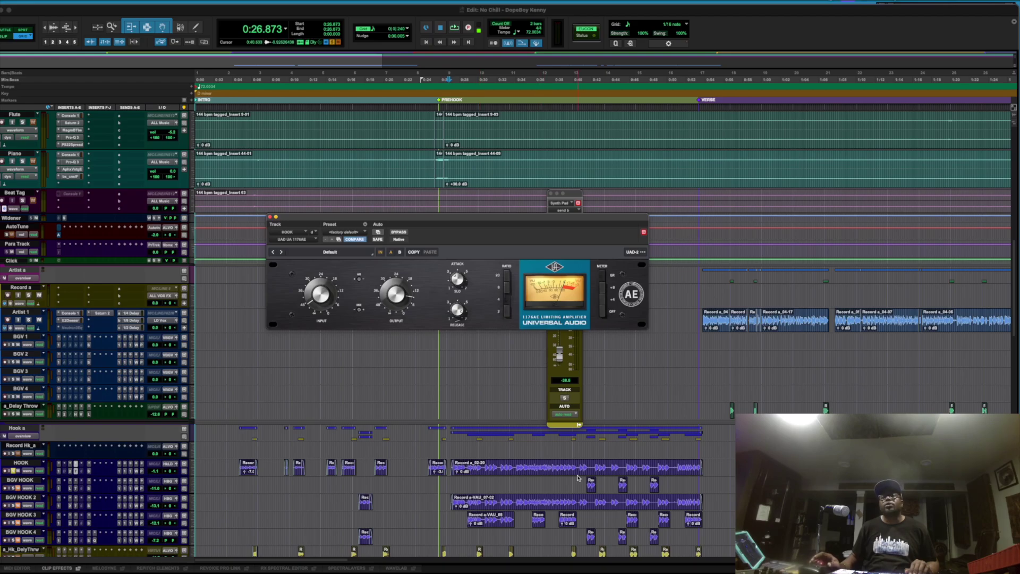
click(89, 472)
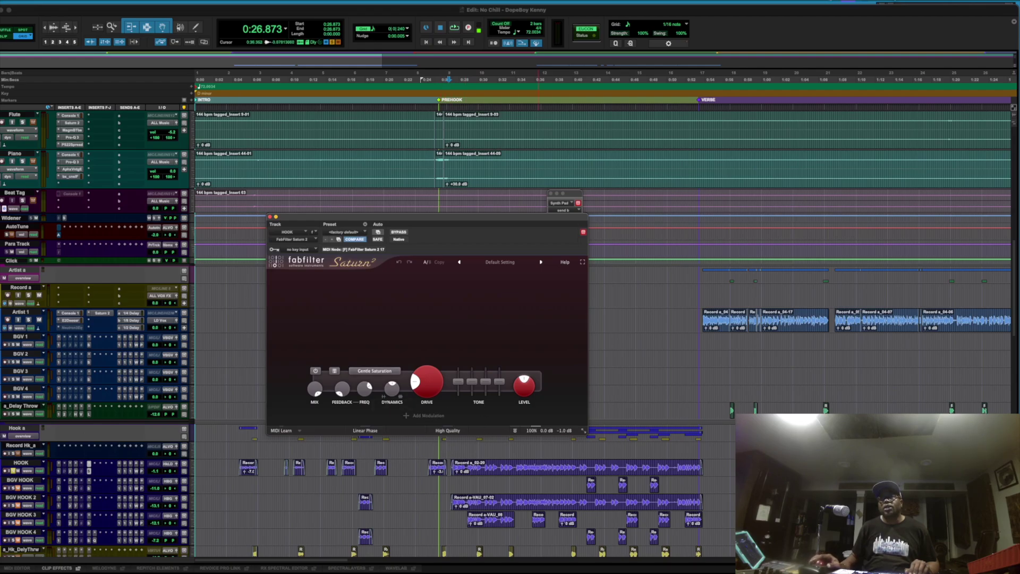
click(70, 481)
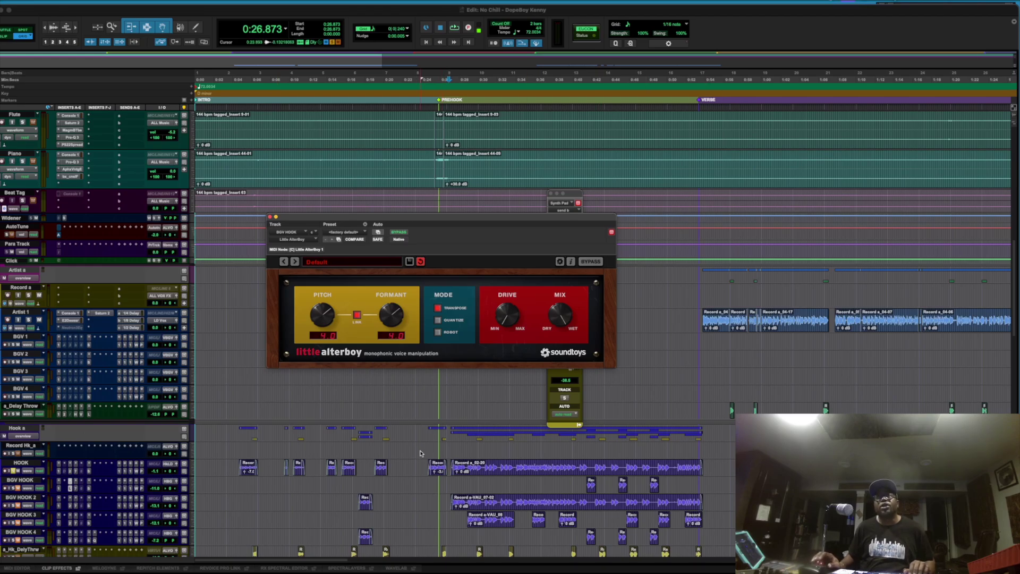
Step: Audition the HOOK vocal from 0:26.873 through the PREHOOK section
click(450, 468)
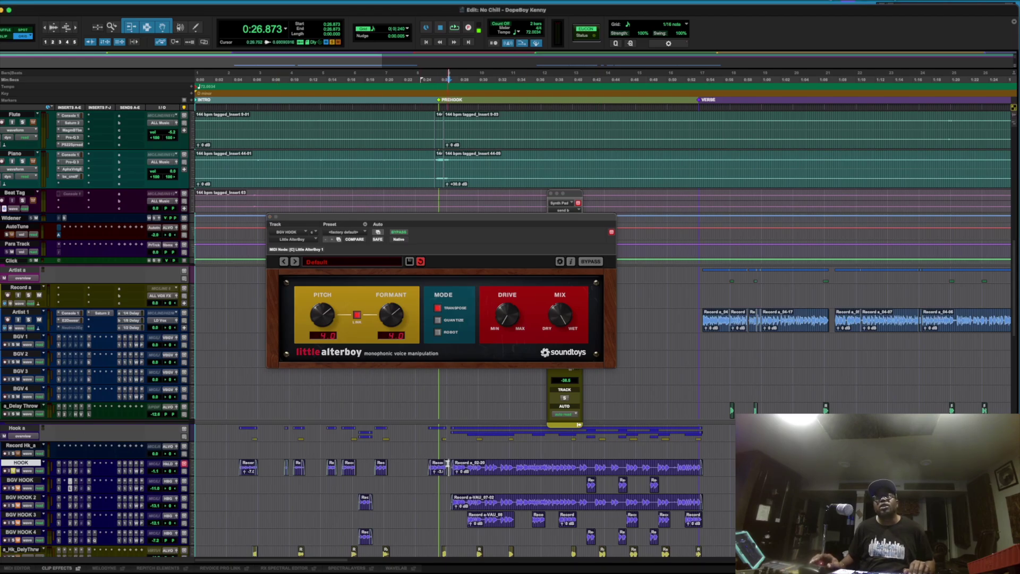
key(space)
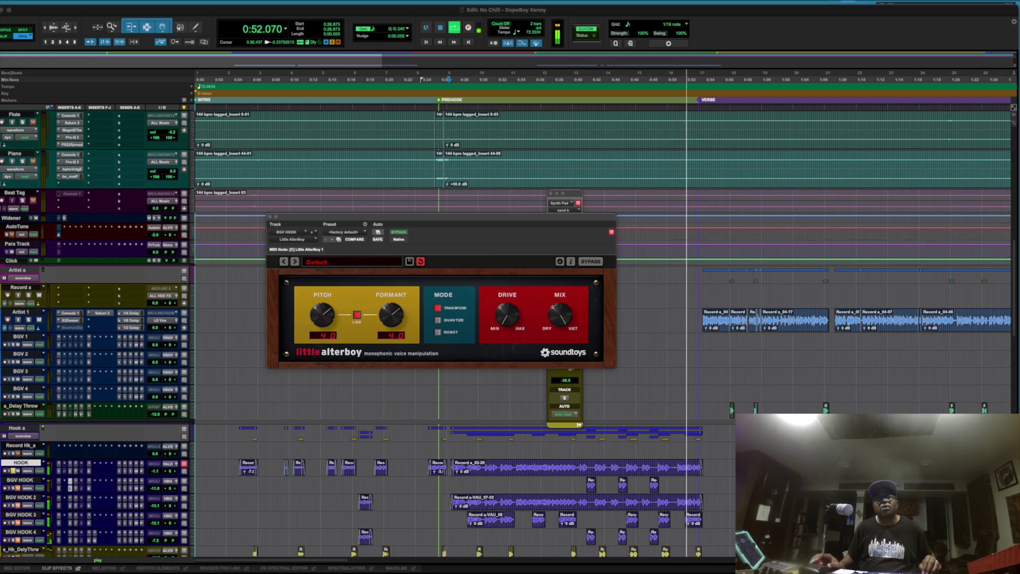
key(space)
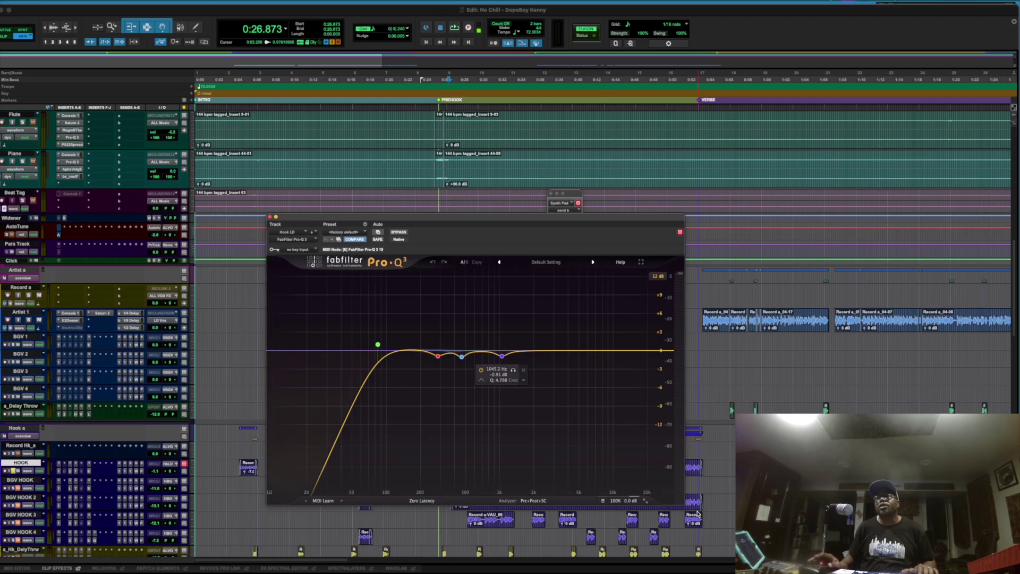
Step: Review the Hook LD bus's Pro-Q 3, RVox and Pro-C 2 settings, including the compressor's ratio, release and threshold
key(Right)
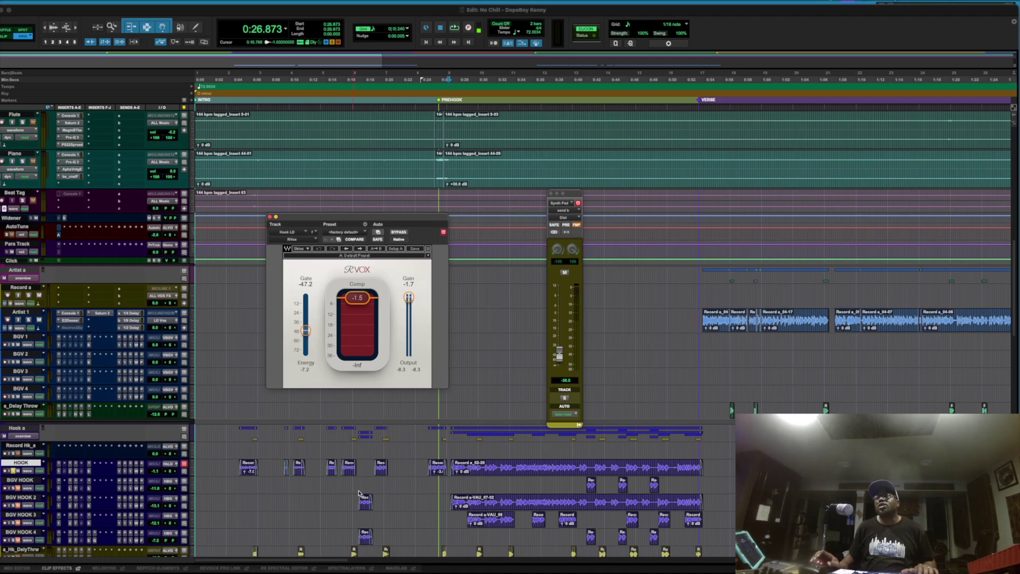
key(Right)
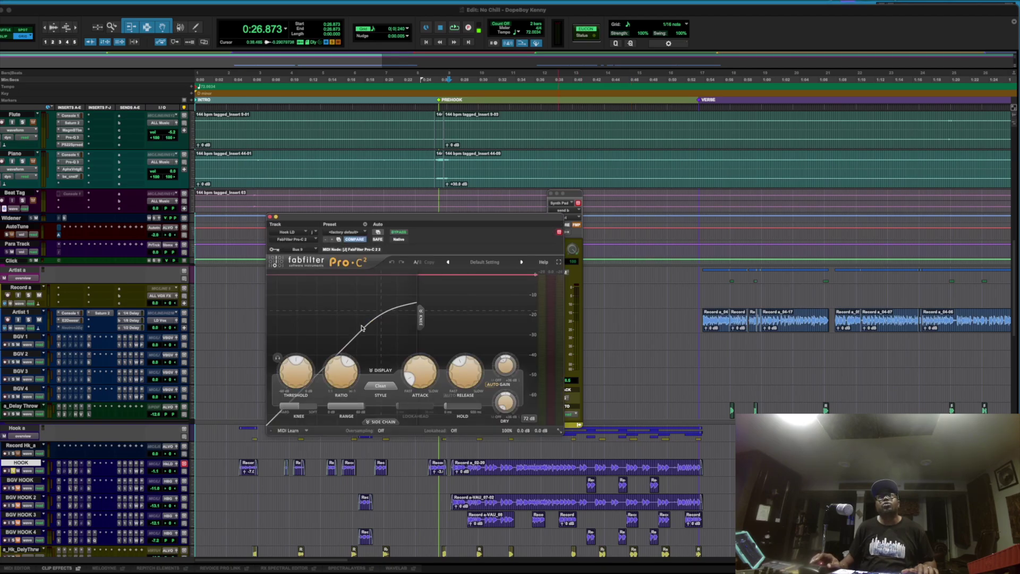
mouse_move(352, 371)
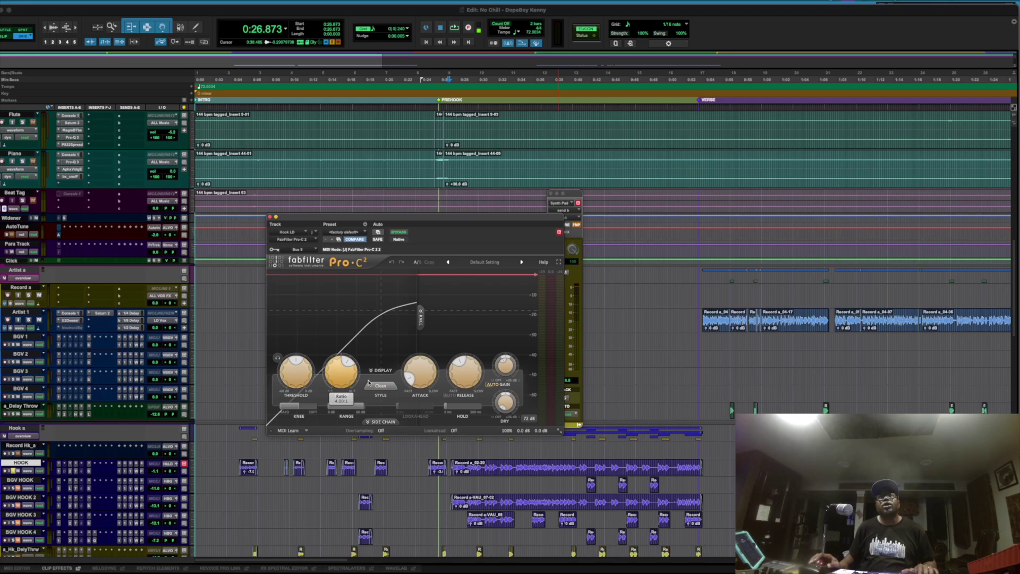
mouse_move(455, 382)
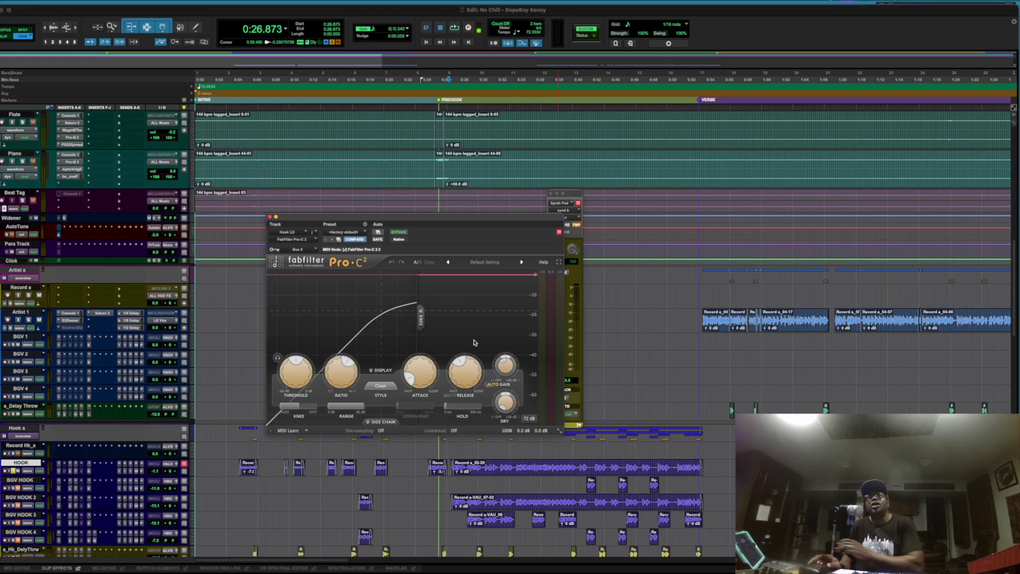
mouse_move(305, 377)
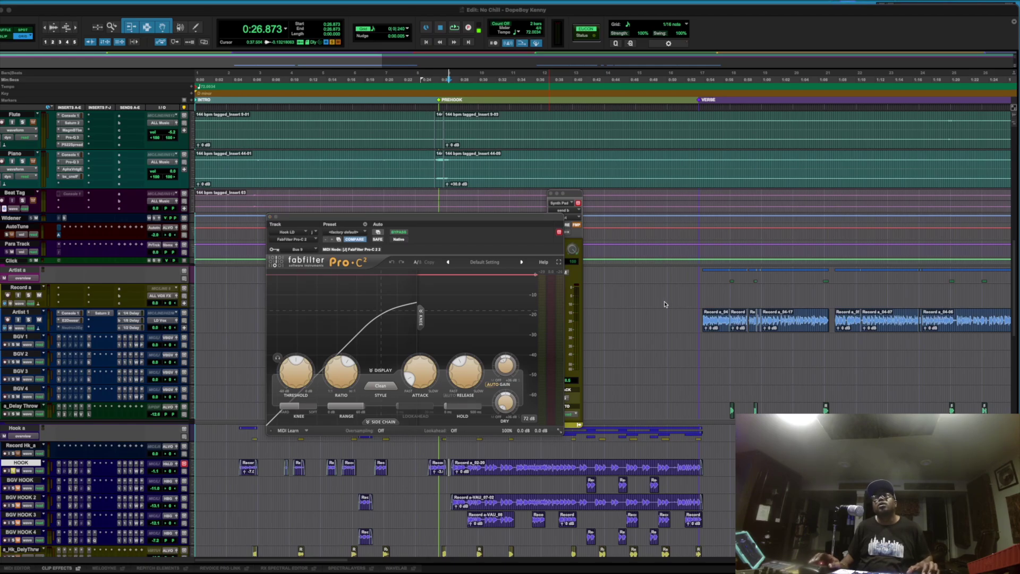
Step: Play the hook from 0:26.873 and compare the Hook LD's Pro-C 2 bypassed and re-enabled
key(space)
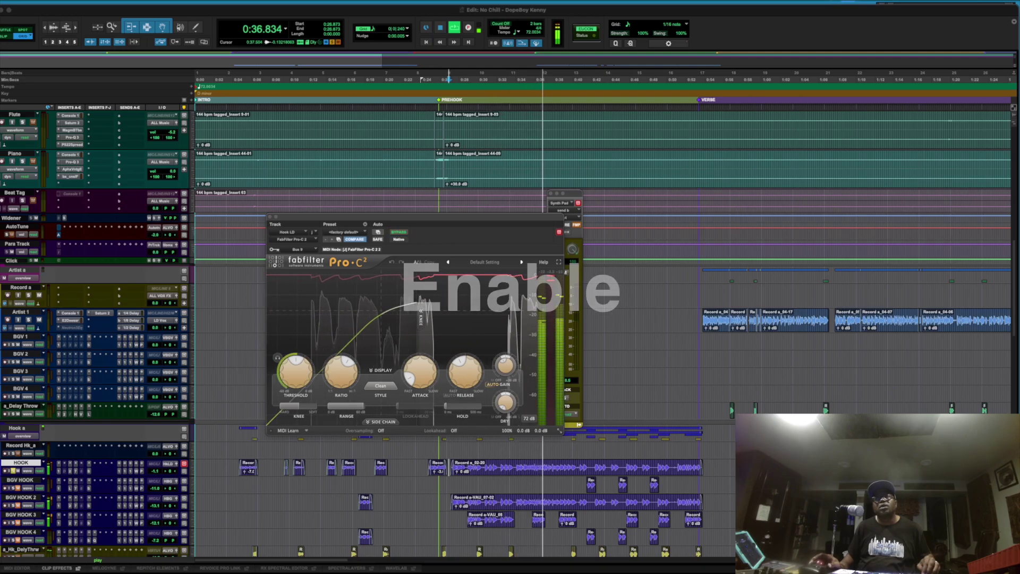
click(398, 232)
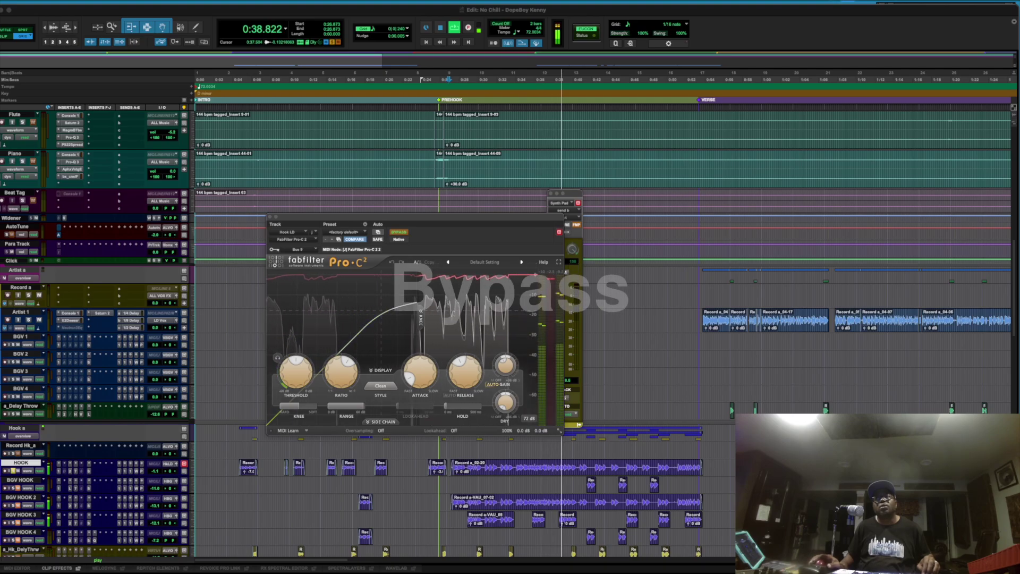
click(399, 233)
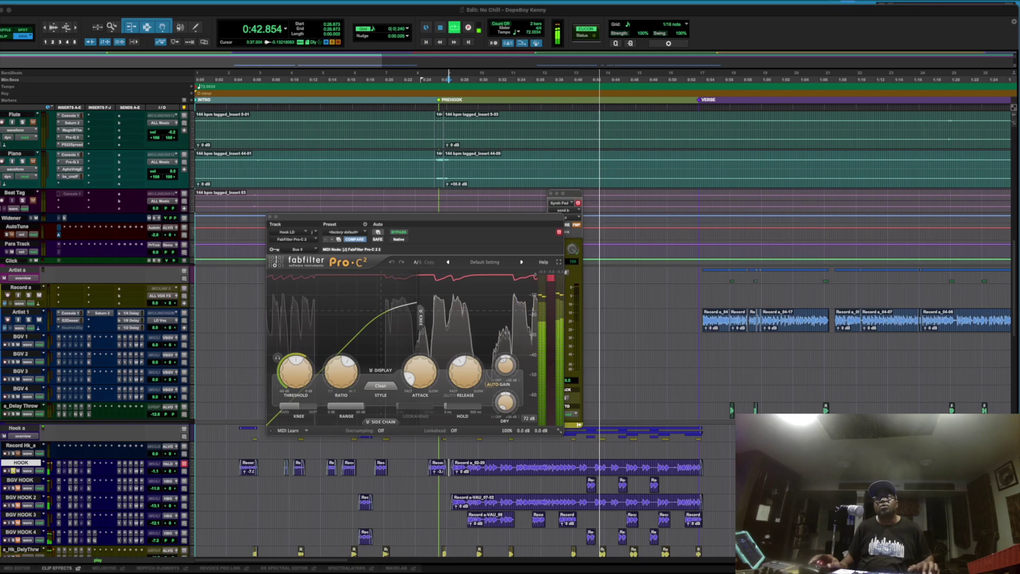
key(space)
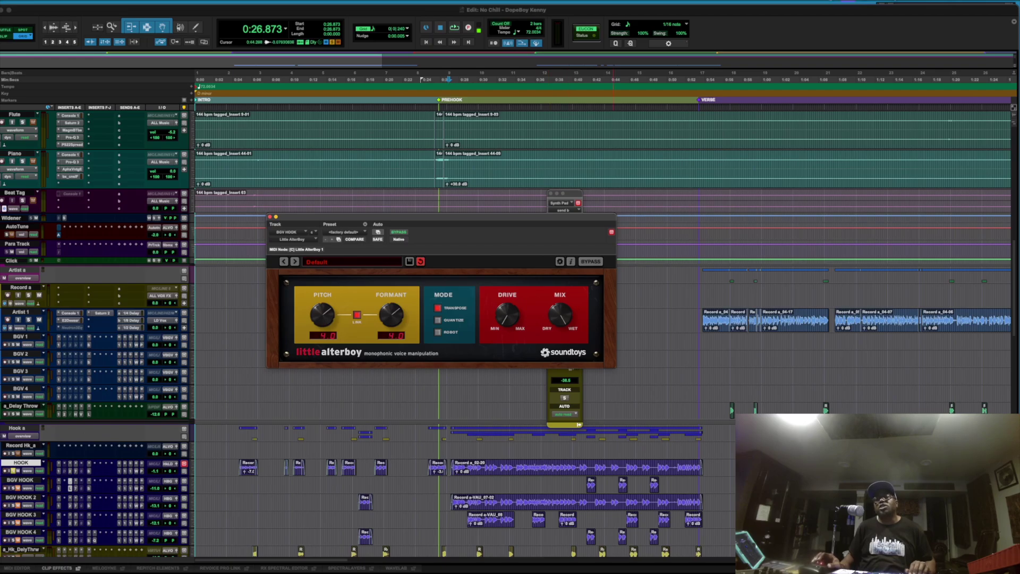
Step: Solo the BGV HOOK track alongside the HOOK and audition them from 0:26.873
click(18, 488)
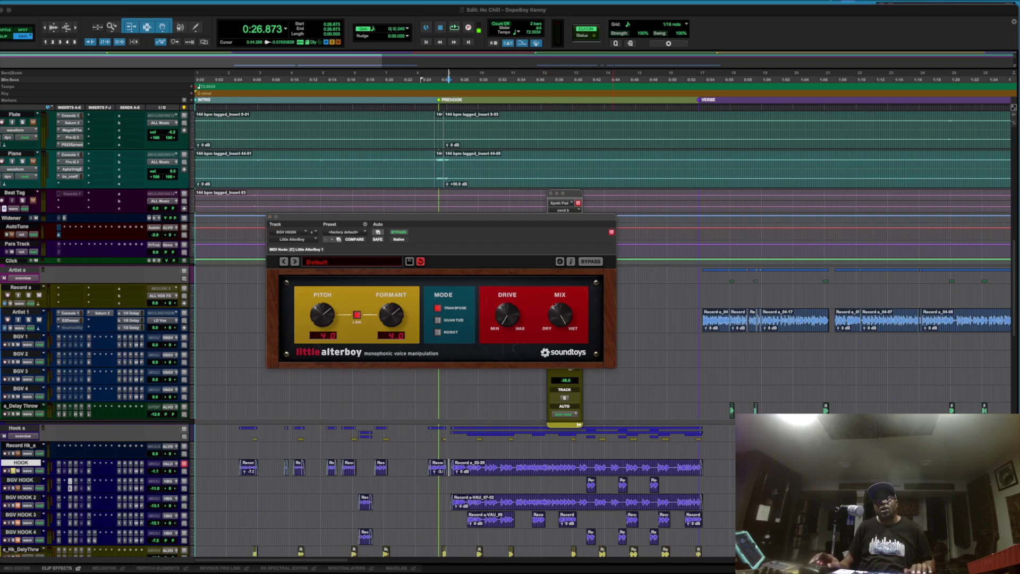
key(space)
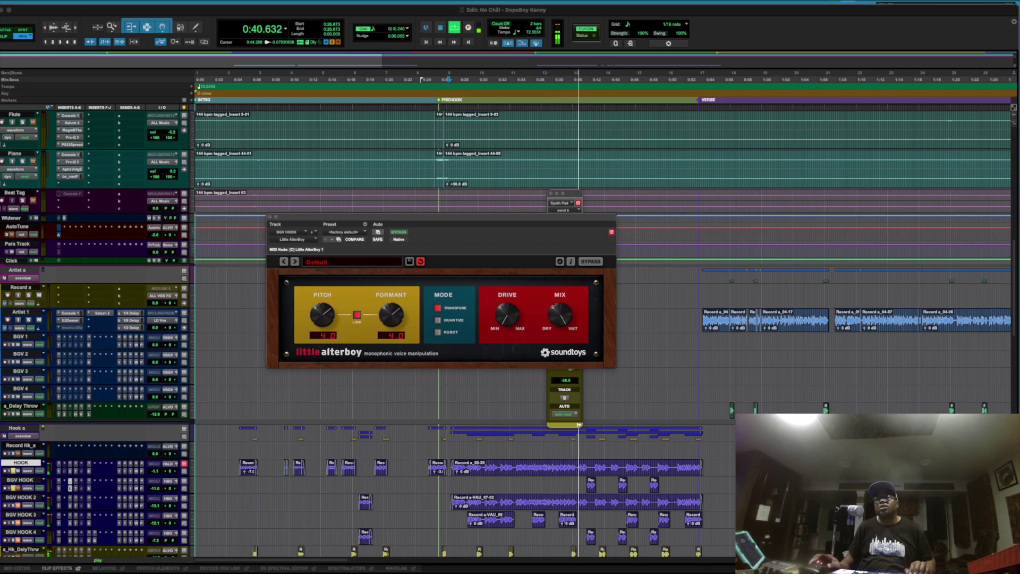
key(space)
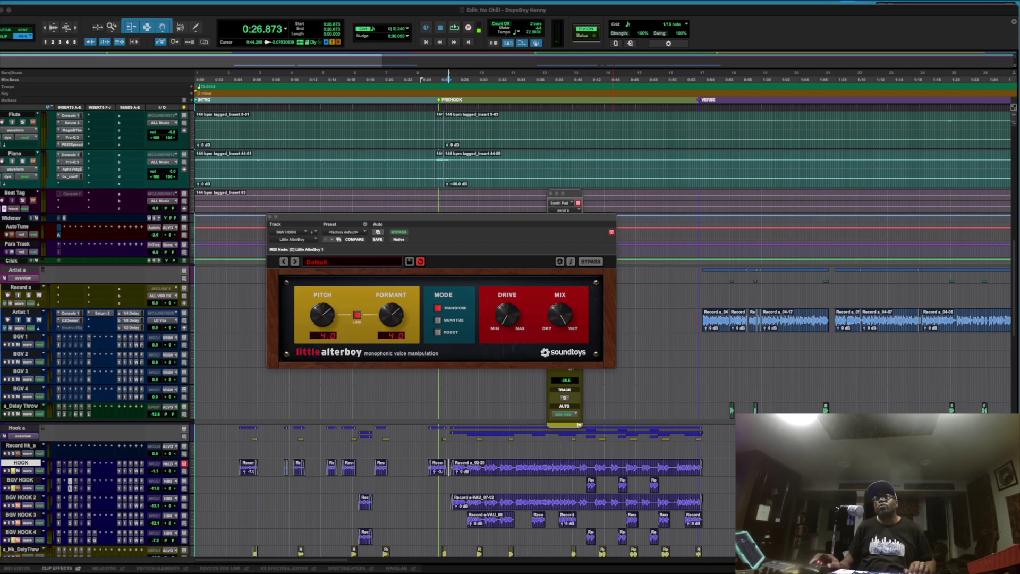
Step: Open the BGV HOOK 4's Quadravox harmonizer and audition the hook background vocals from 0:39.581
click(95, 541)
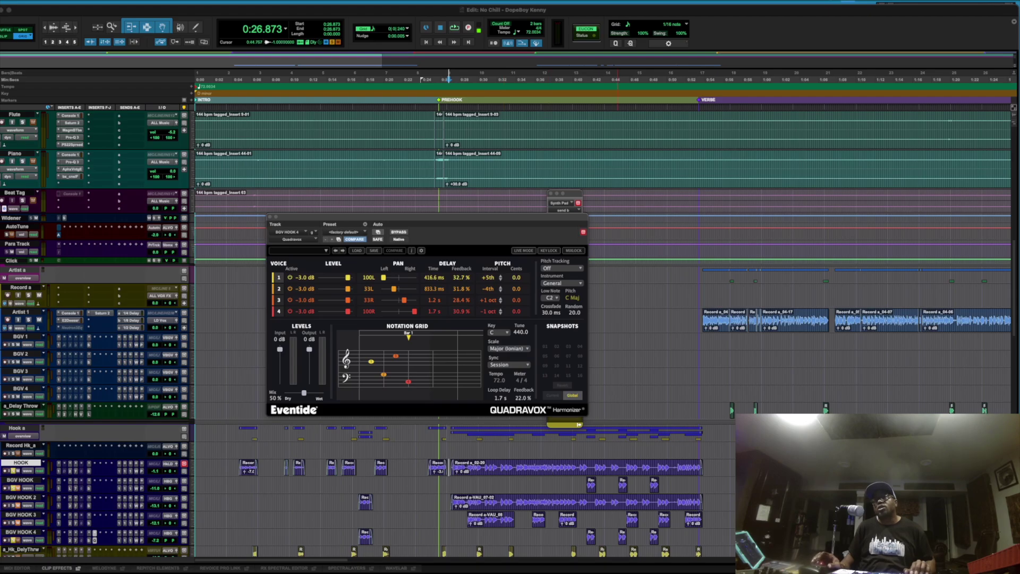
key(space)
key(space)
key(space)
click(568, 485)
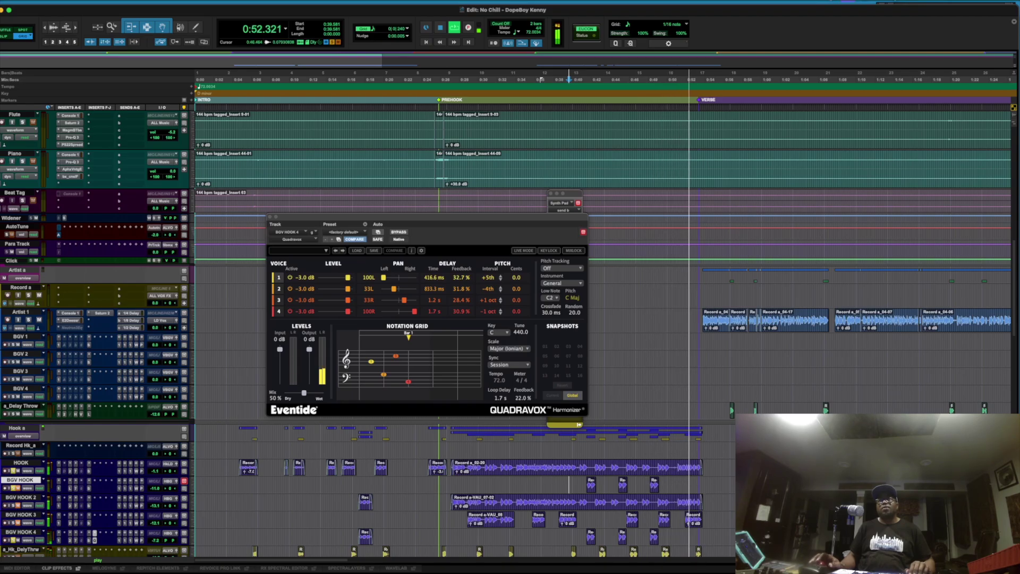
key(space)
key(space)
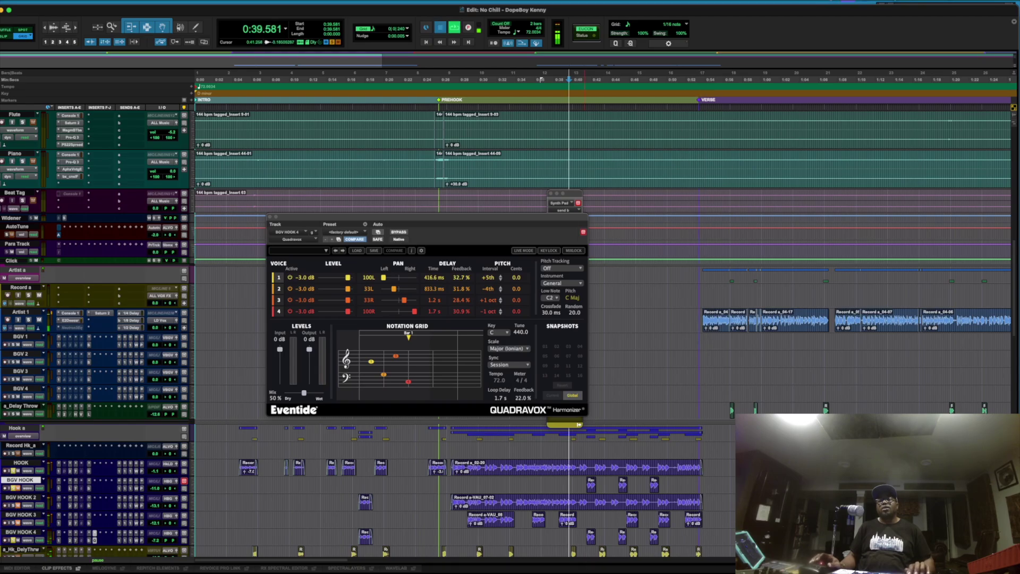
key(space)
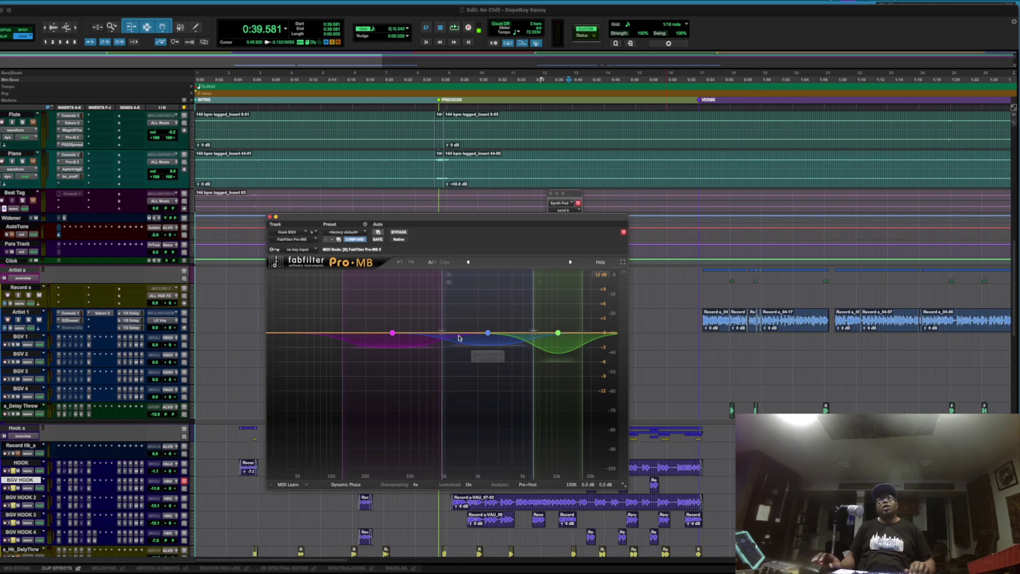
Step: Review the Hook BGV bus's Pro-MB bands and Sibilance settings, and audition the hook vocals from 0:26.873
click(392, 333)
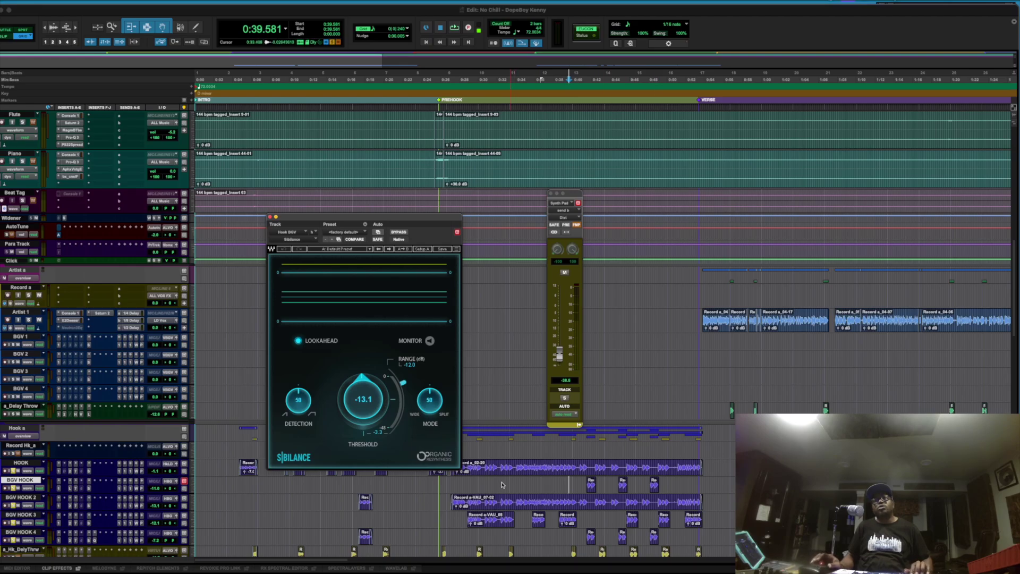
click(451, 487)
key(space)
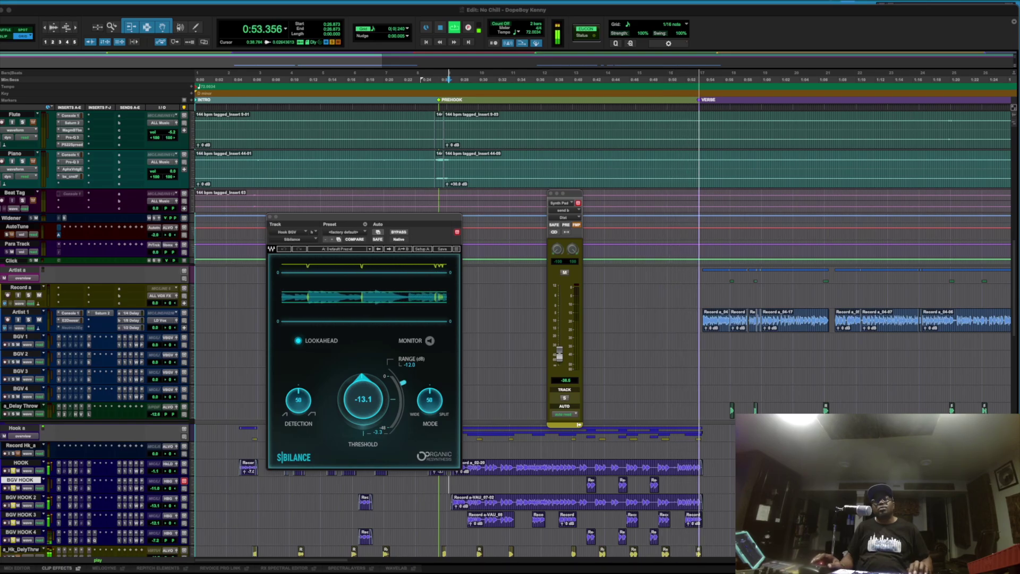
key(space)
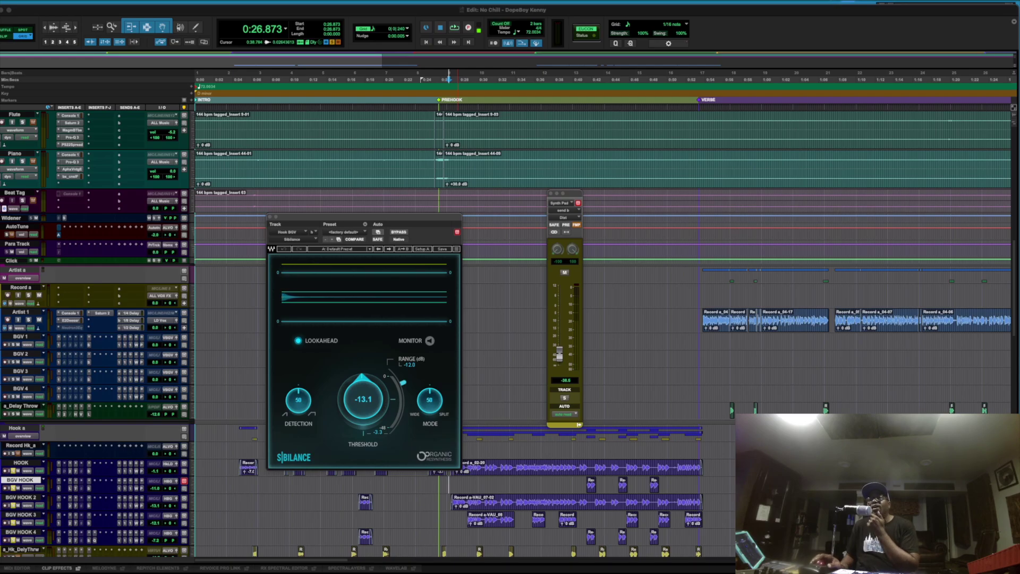
Step: Review the Artist 1 vocal's Saturn 2 and UA 1176AE settings
click(102, 313)
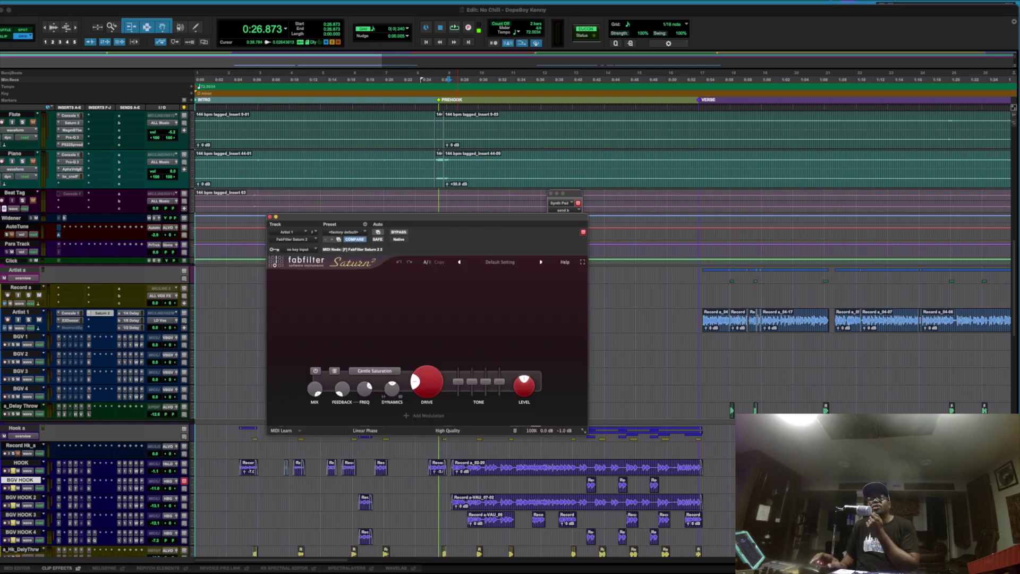
click(70, 320)
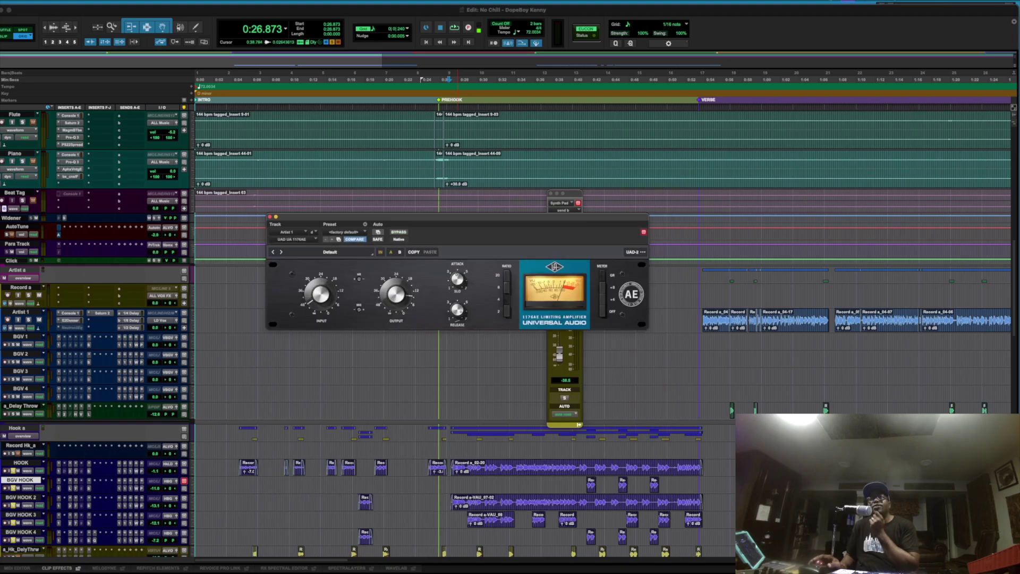
click(102, 313)
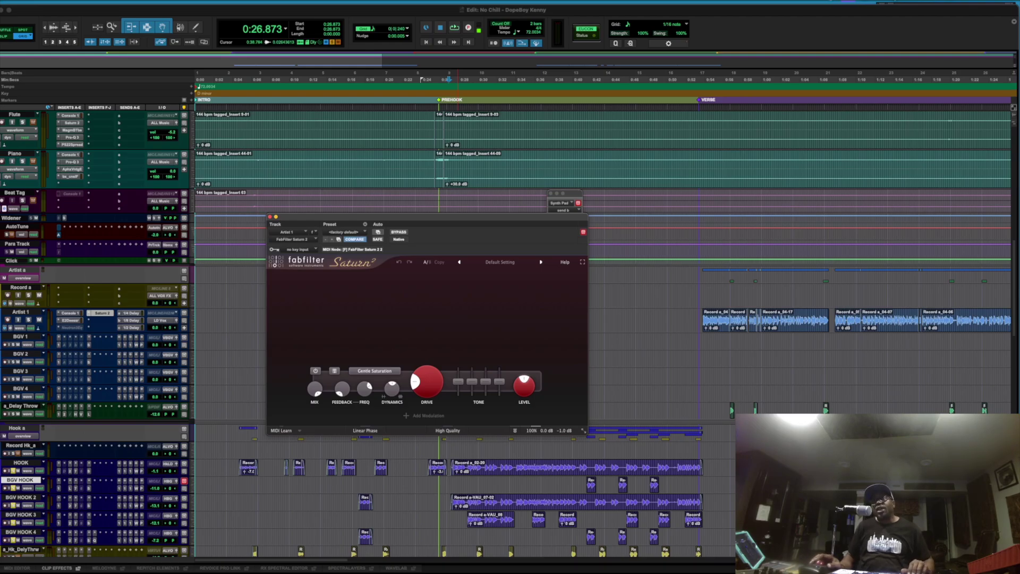
Step: Review the a_Delay Throw track's Eiosis E2Deesser, H-Delay and ValhallaVintageVerb settings
click(64, 414)
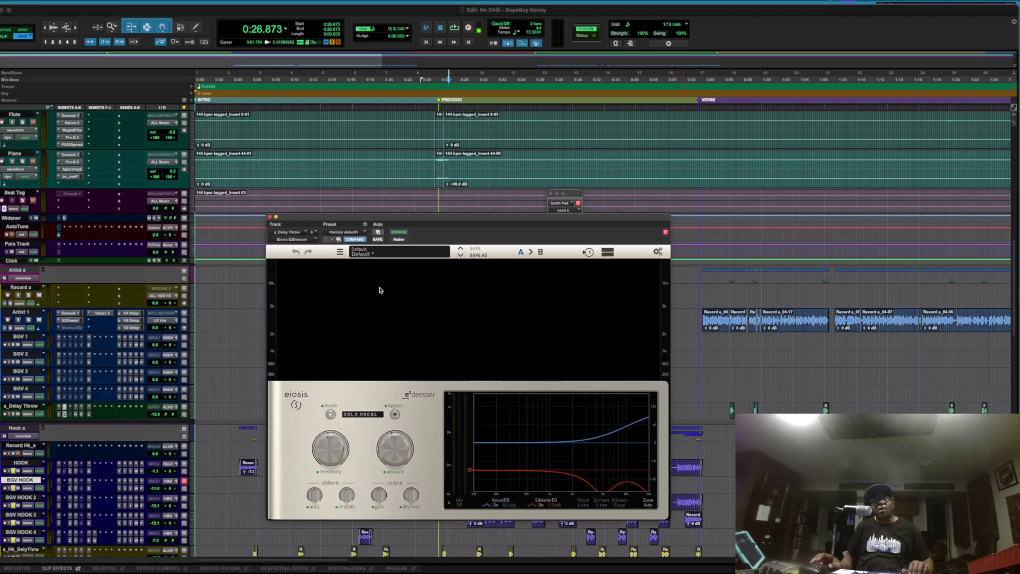
click(270, 217)
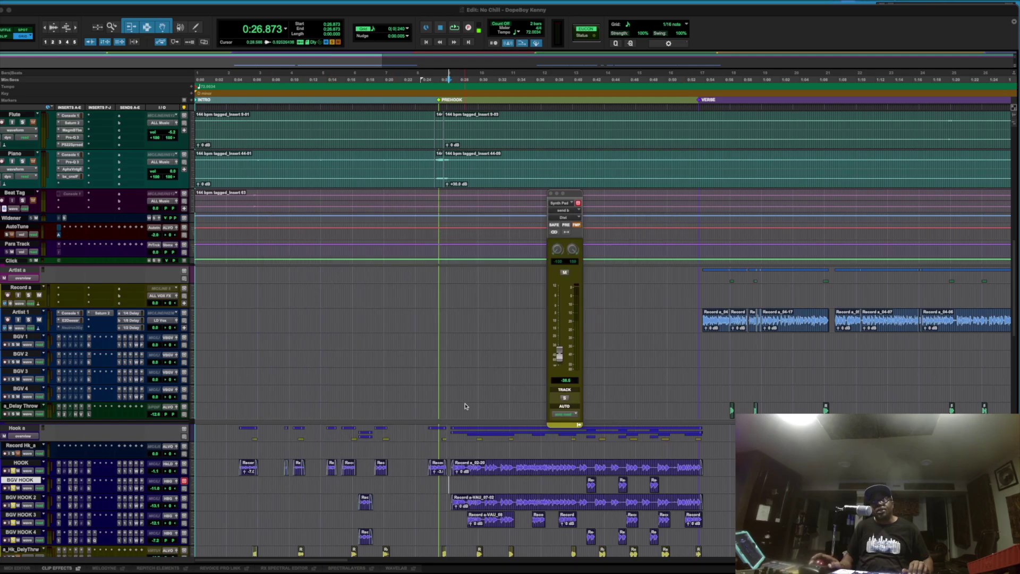
scroll(465, 406, down, 5)
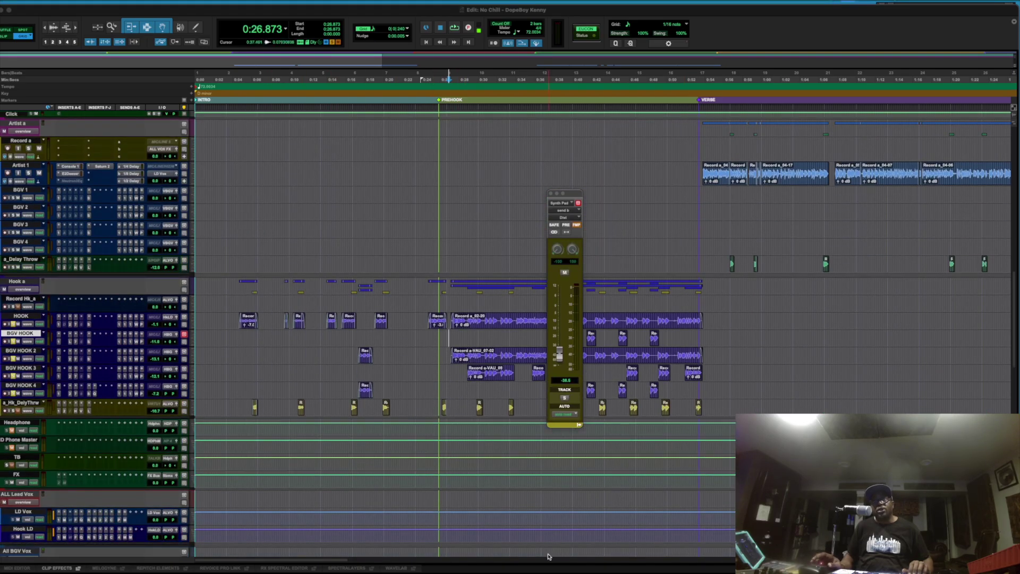
click(76, 262)
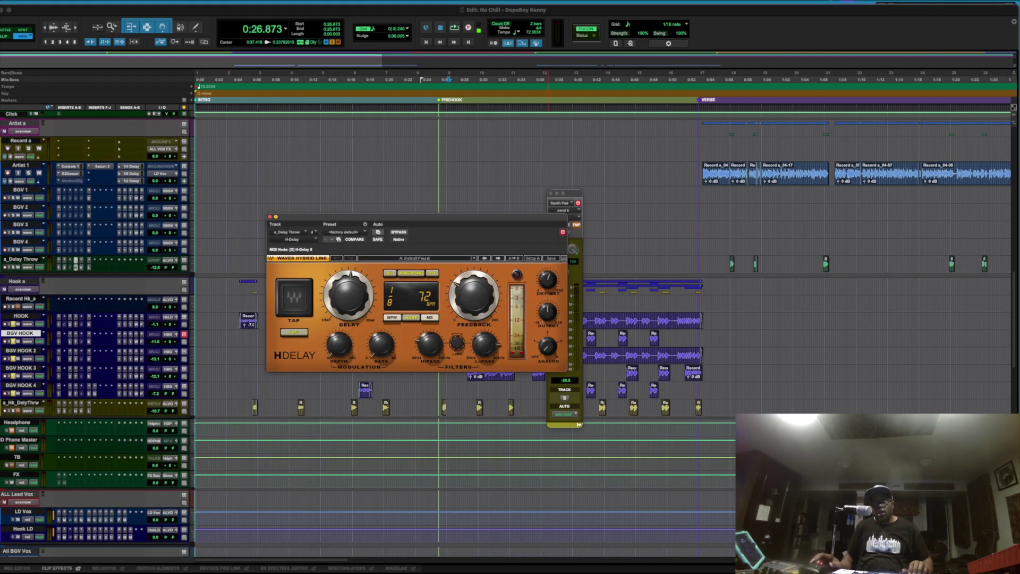
click(64, 261)
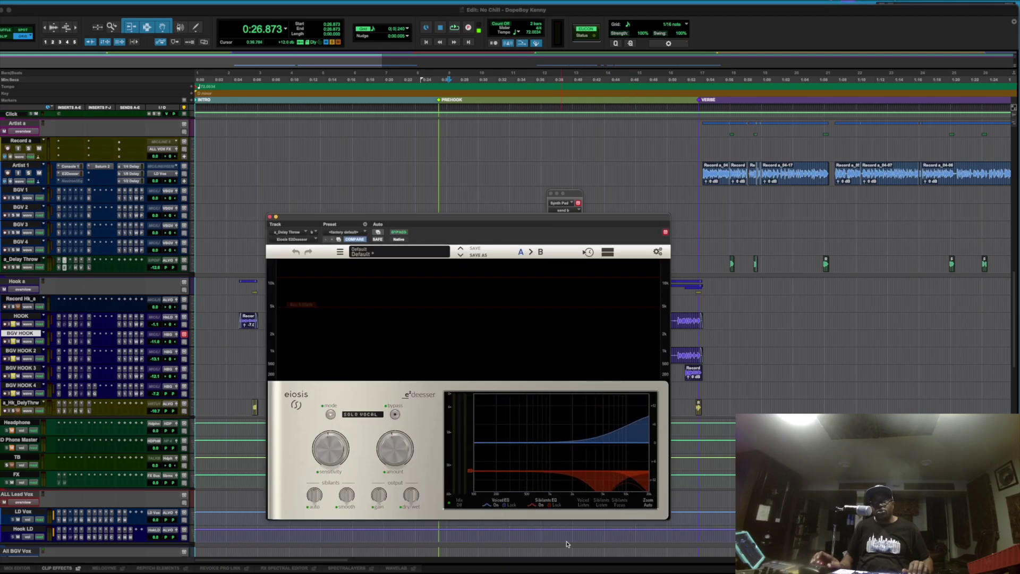
click(76, 261)
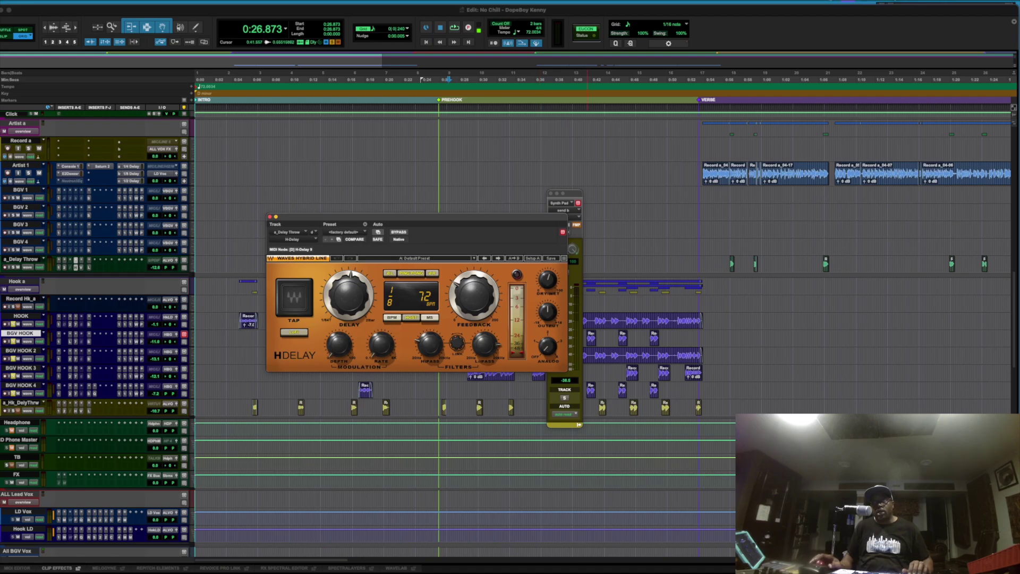
click(81, 261)
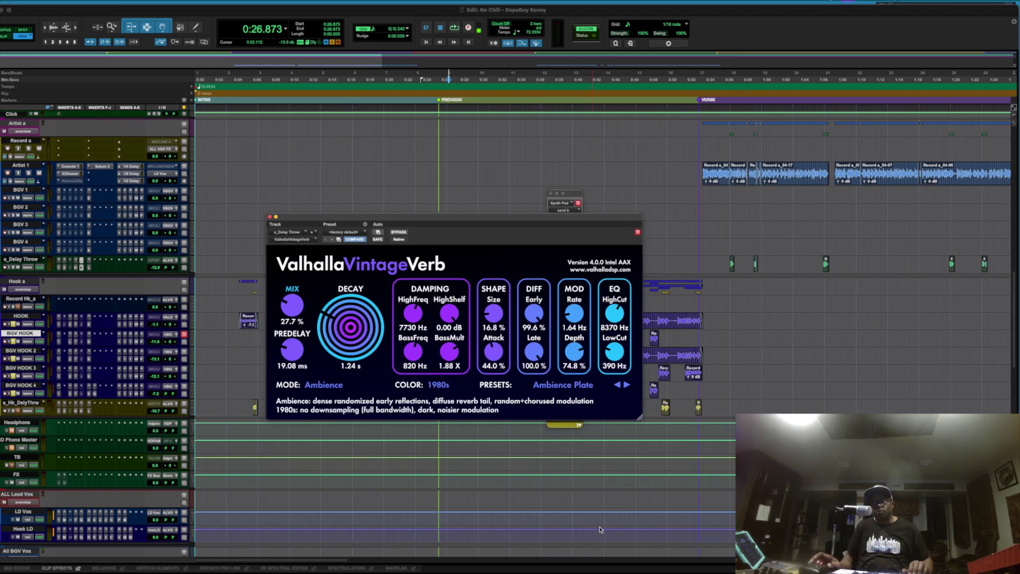
Step: Open the a_Delay Throw track's Lil Chop Shop EQ and move its window clear of the track clips to review the filter settings
click(89, 267)
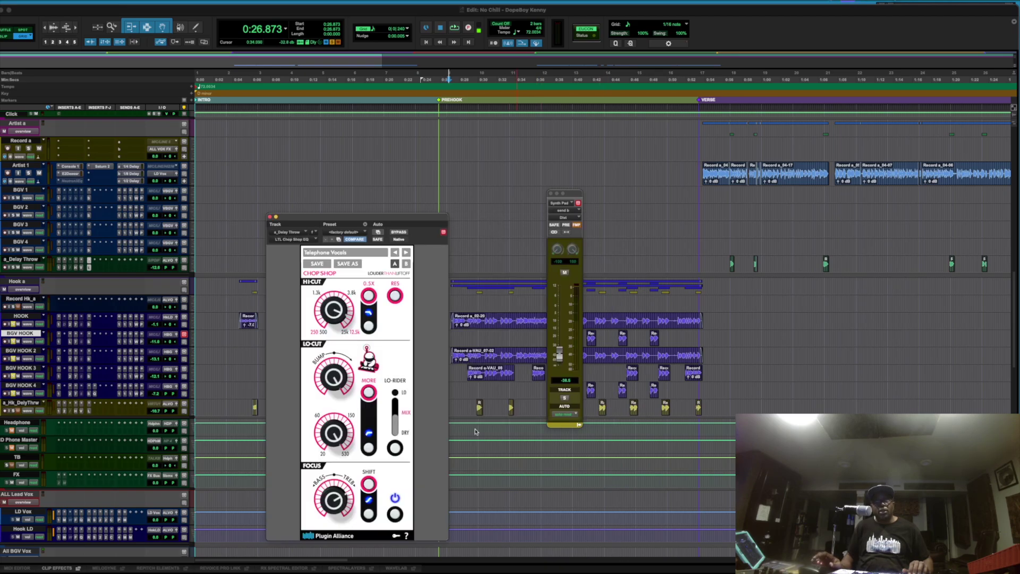
drag(349, 224, 371, 165)
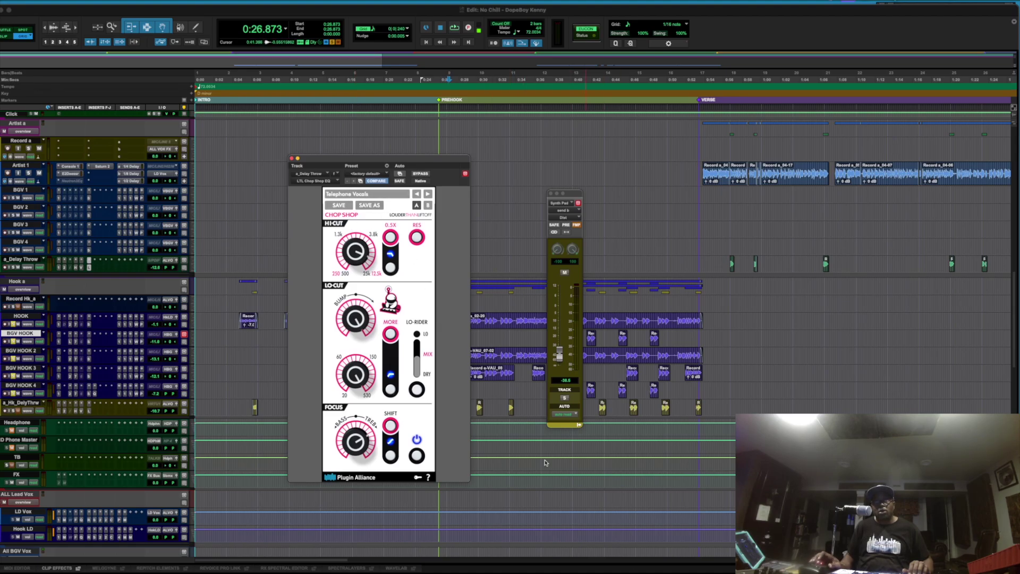
drag(316, 165, 500, 92)
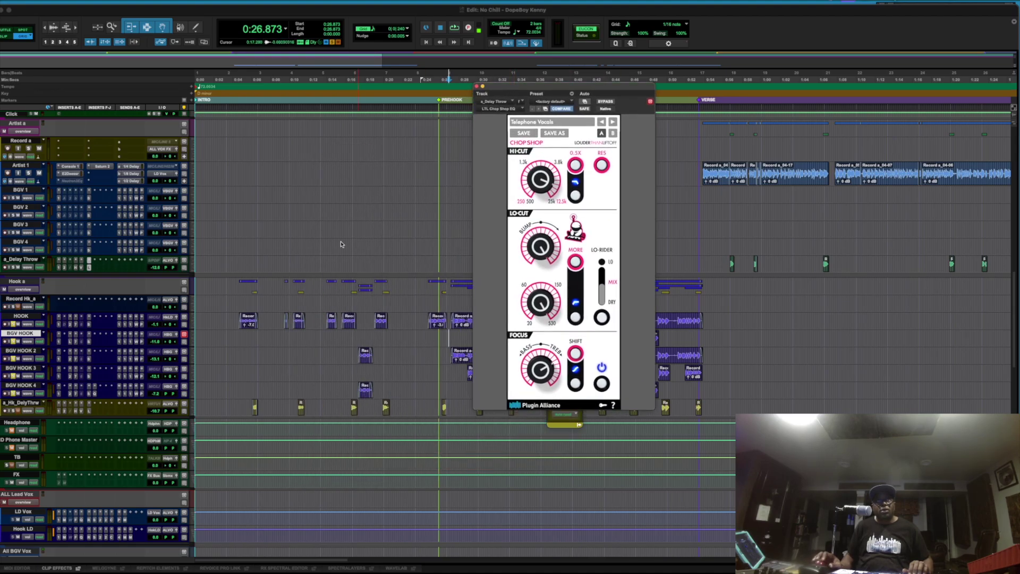
Step: Select the a_Hk_DelyThrow track's clips from 0:25.832 to 0:57.080 and audition the hook delay throws
click(443, 406)
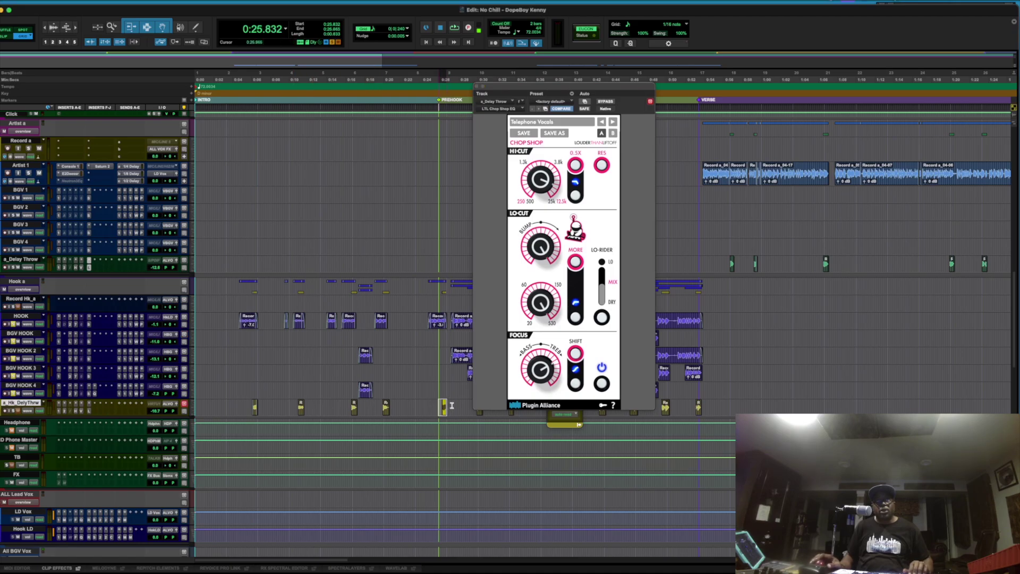
drag(452, 406, 734, 407)
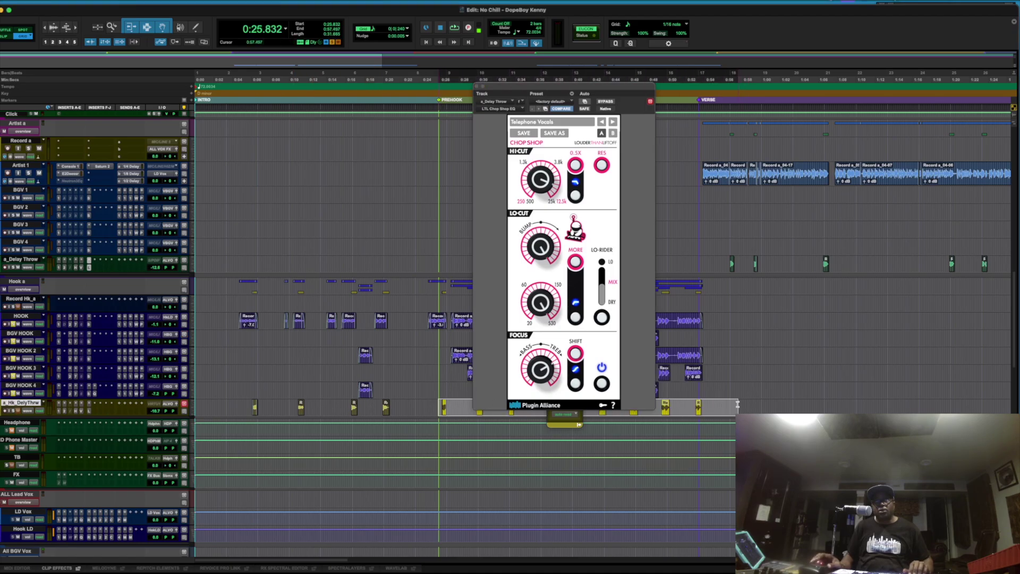
key(space)
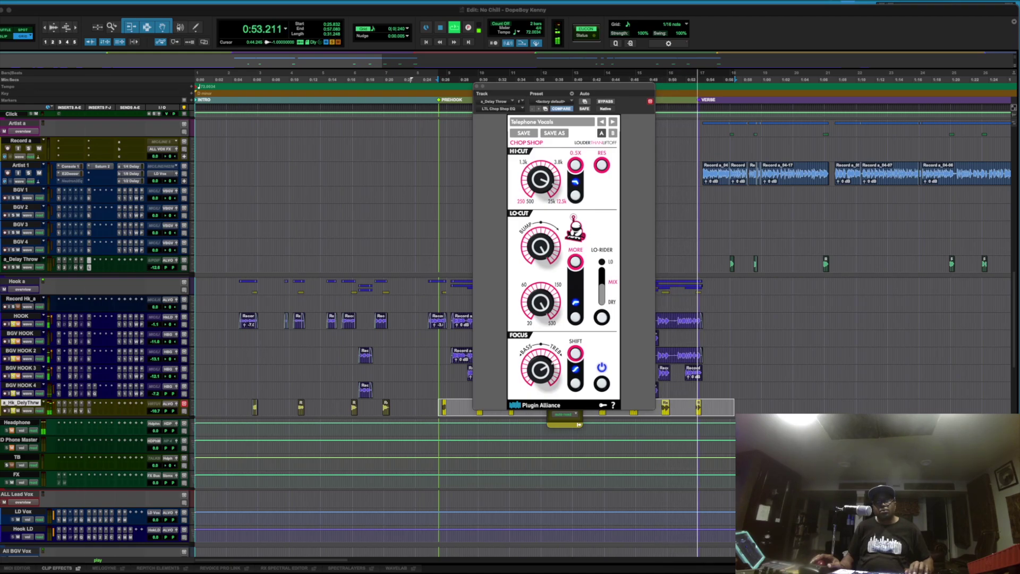
key(space)
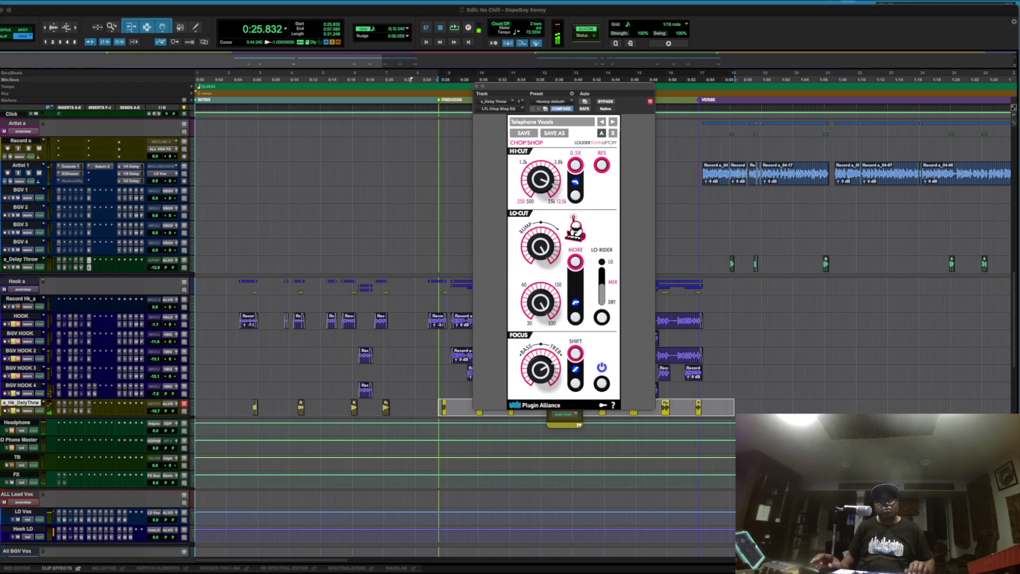
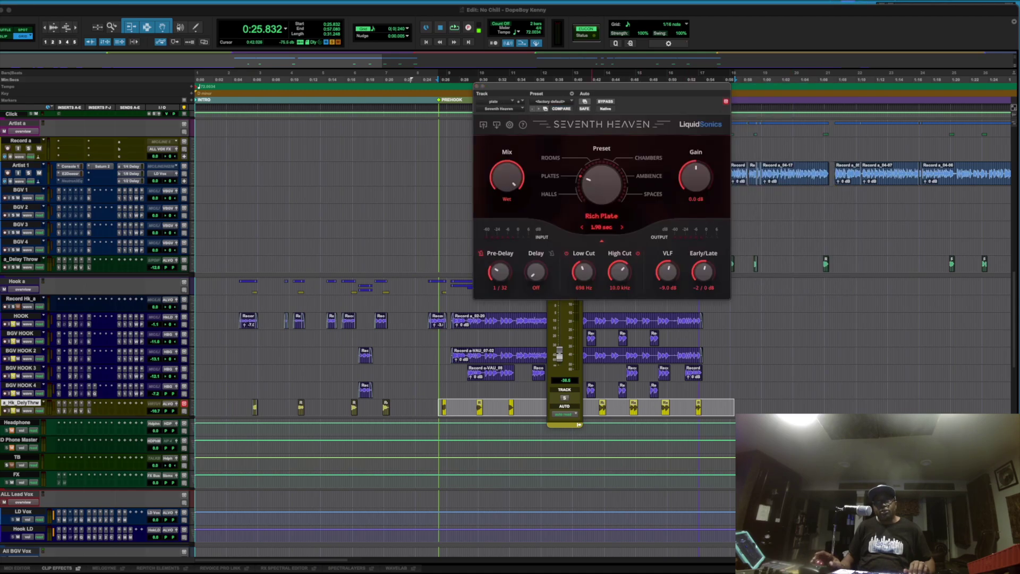
Step: Review the plate return's Seventh Heaven and Pro-Q 3 settings and the Room return's ValhallaVintageVerb settings
mouse_move(581, 221)
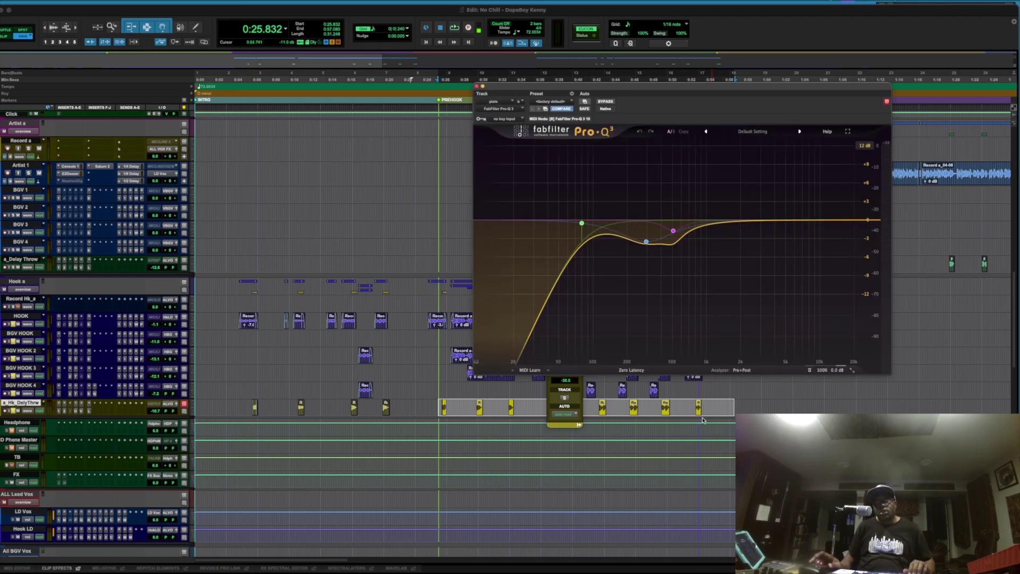
mouse_move(647, 243)
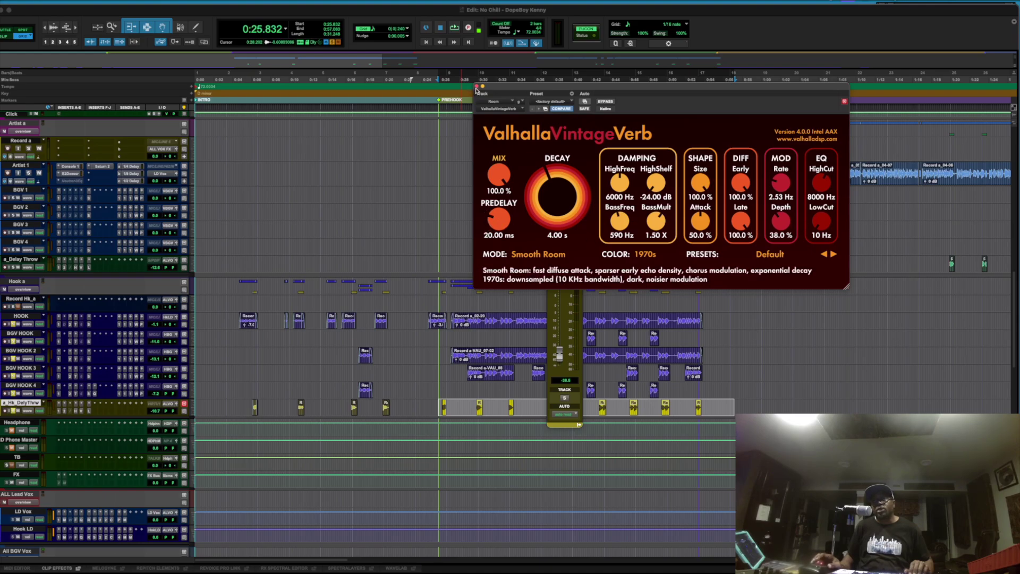
click(476, 87)
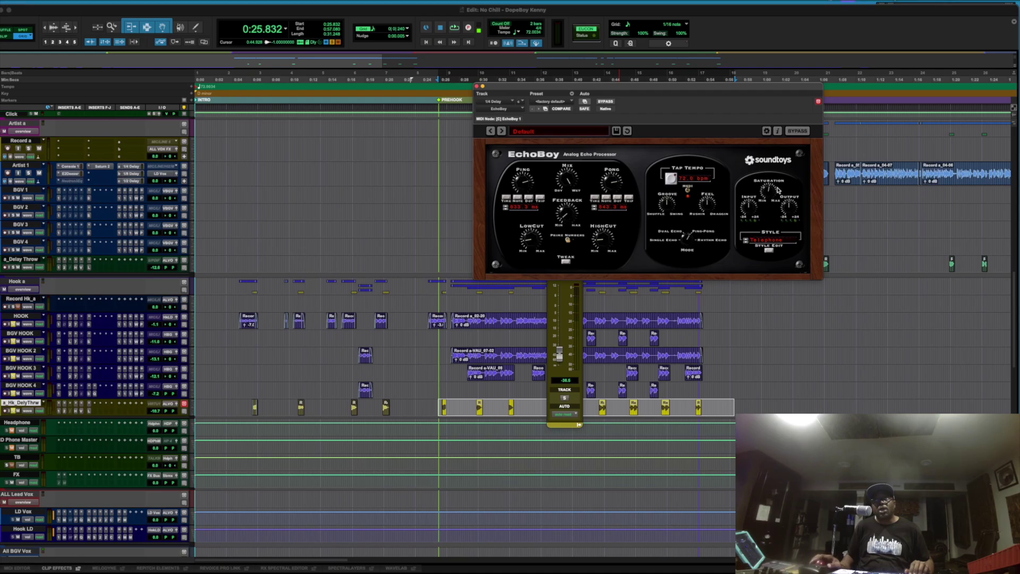
Step: Inspect the 1/4 Delay return's EchoBoy echo styles, mode, and Tweak controls for width and balance
click(784, 242)
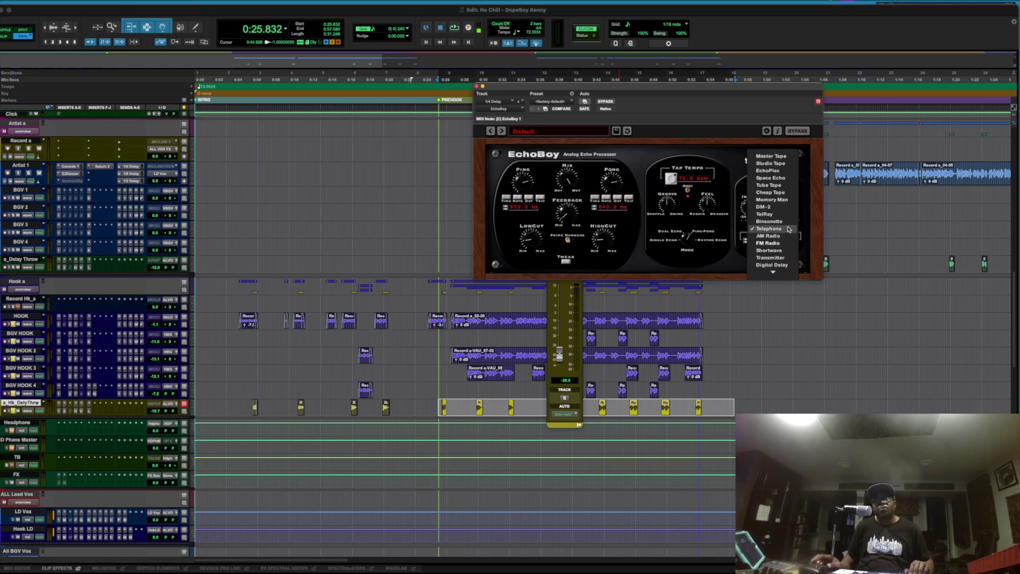
click(812, 227)
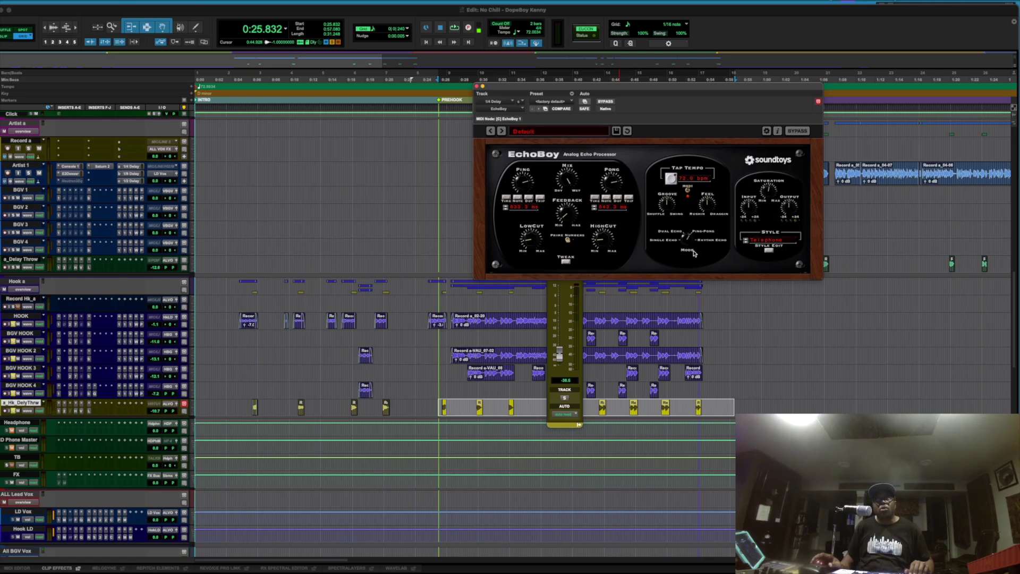
click(565, 260)
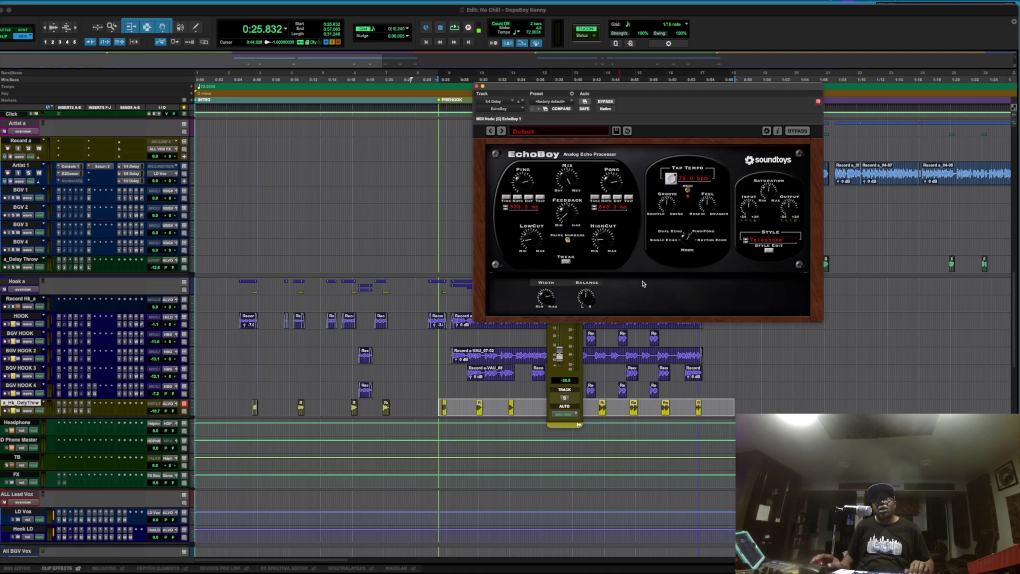
click(567, 261)
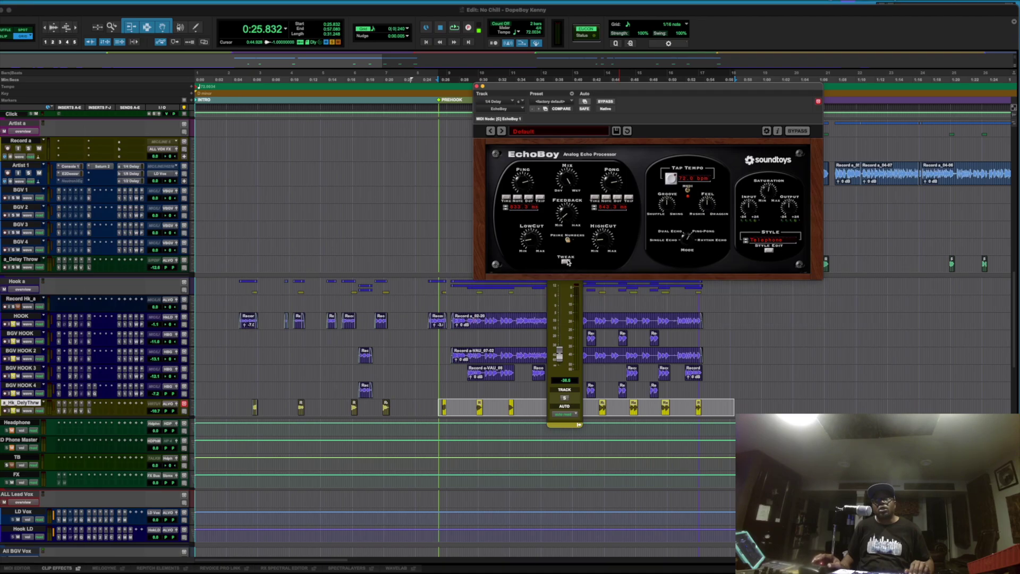
click(566, 261)
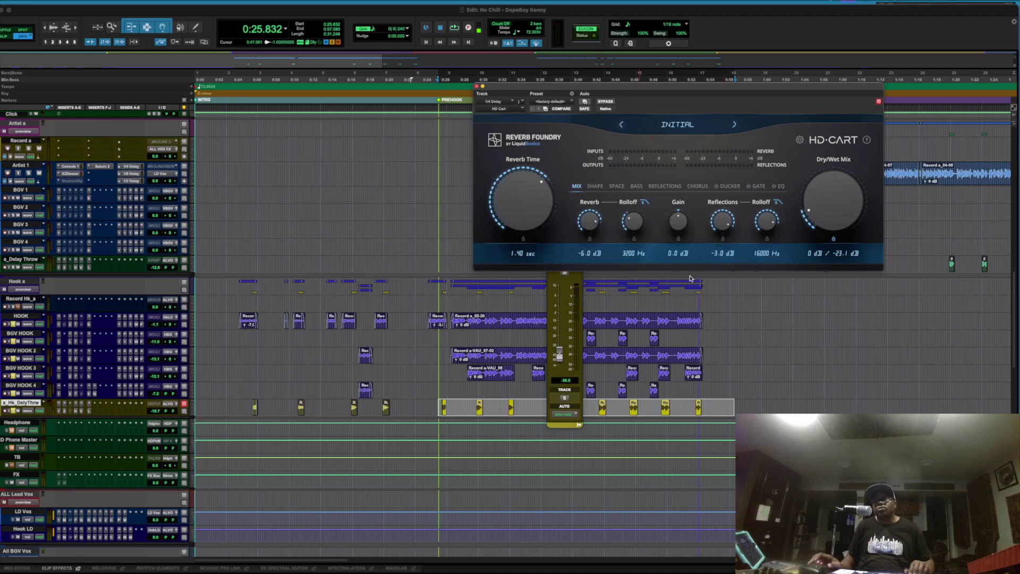
Step: Review the 1/4 Delay's HD Cart reverb and the 1/2 Delay's H-Delay filter and modulation settings
click(842, 478)
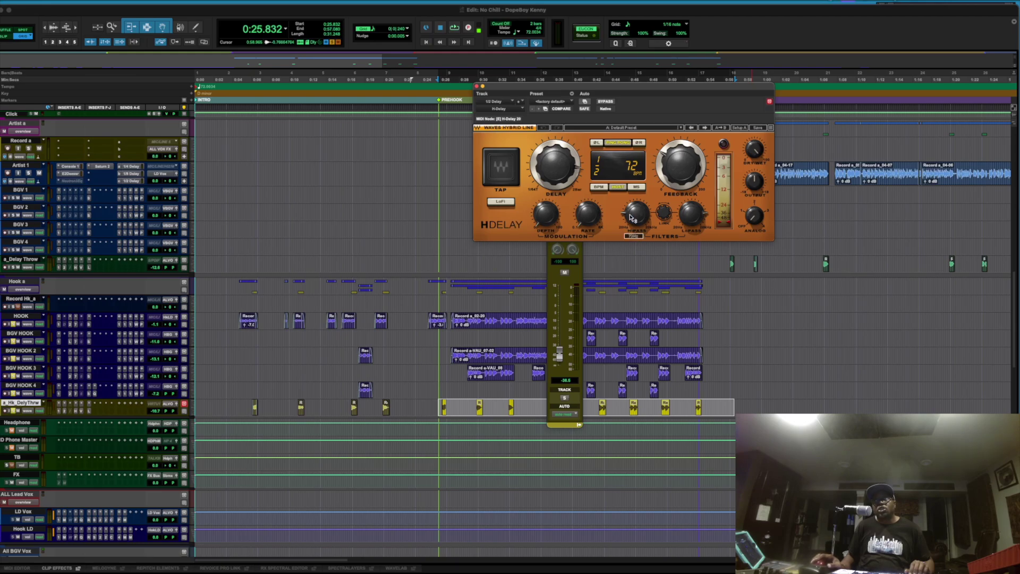
mouse_move(632, 218)
mouse_move(547, 219)
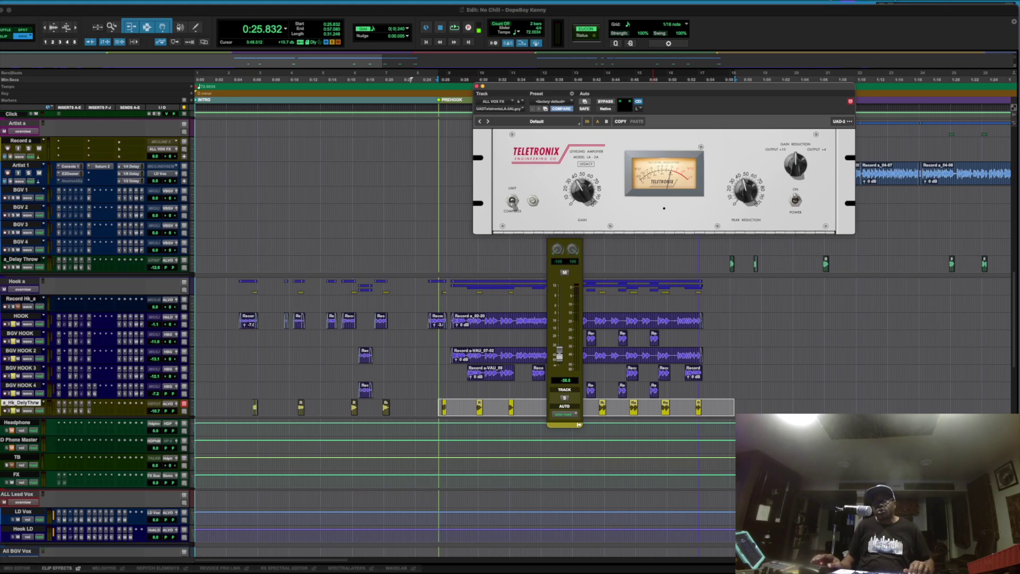
Step: Review the All Music bus's inserts, including the Spectre high-frequency enhancement and the Trackspacer amount and cut settings
scroll(215, 382, down, 20)
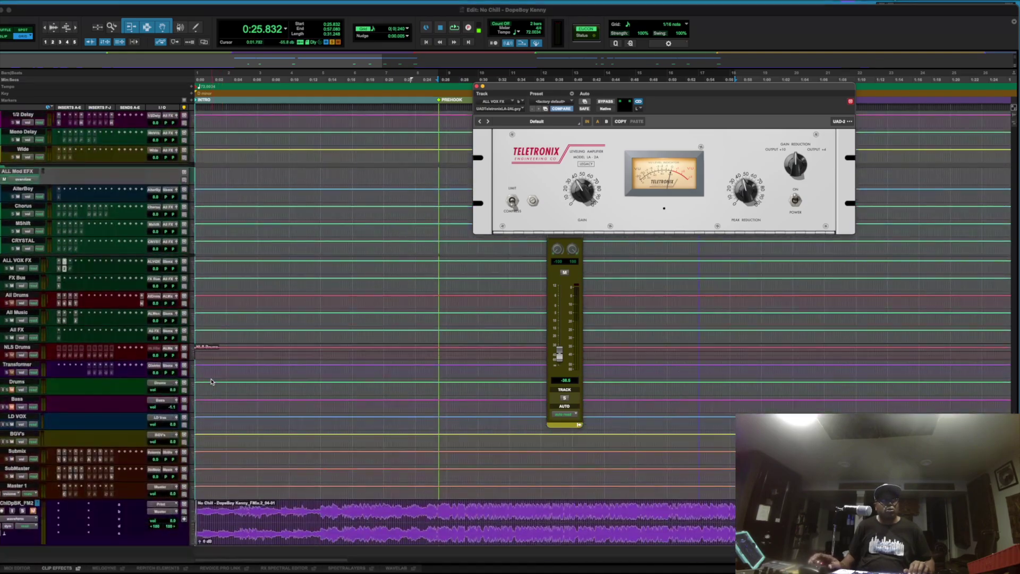
scroll(210, 382, down, 2)
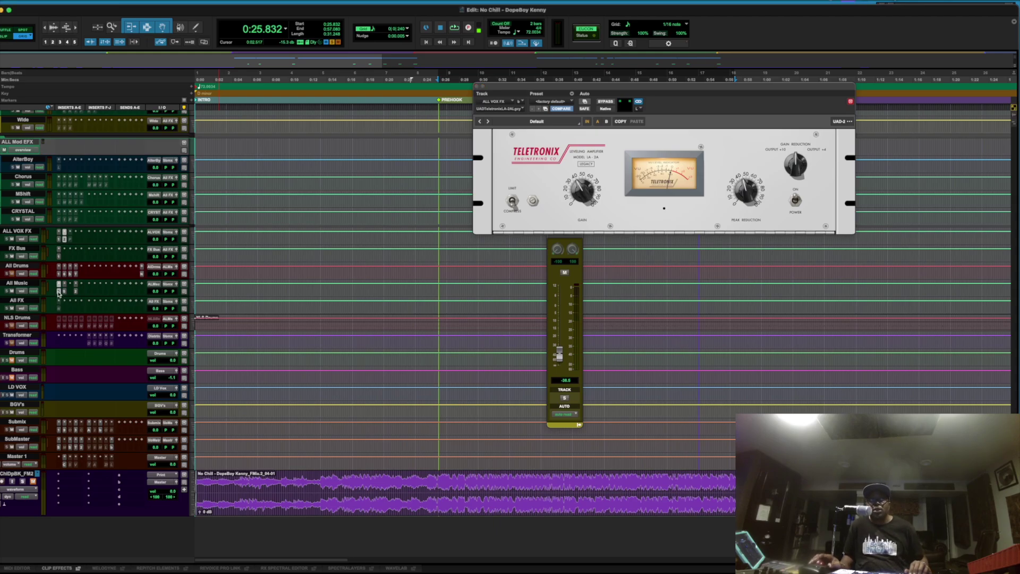
click(59, 291)
click(64, 291)
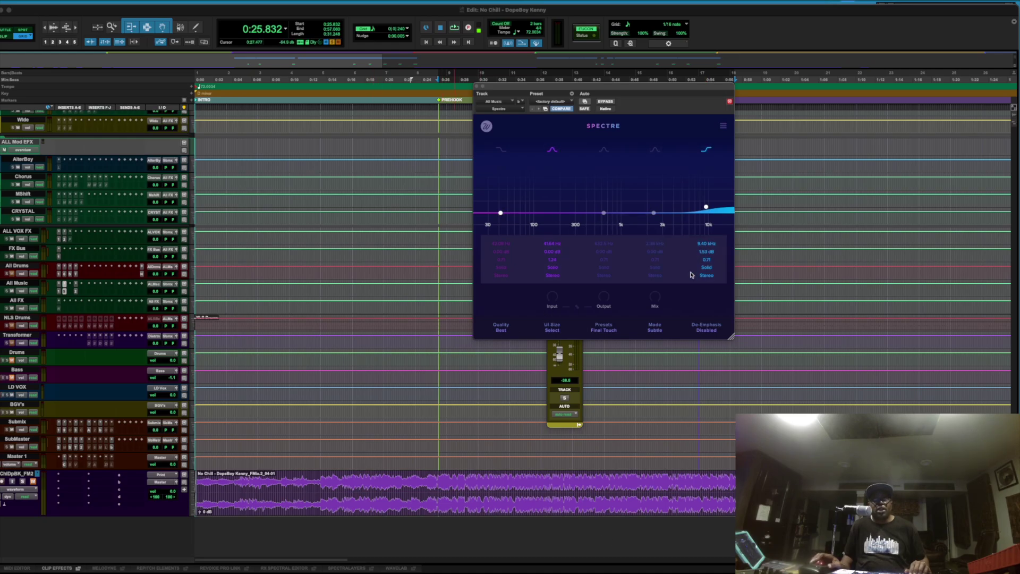
click(76, 285)
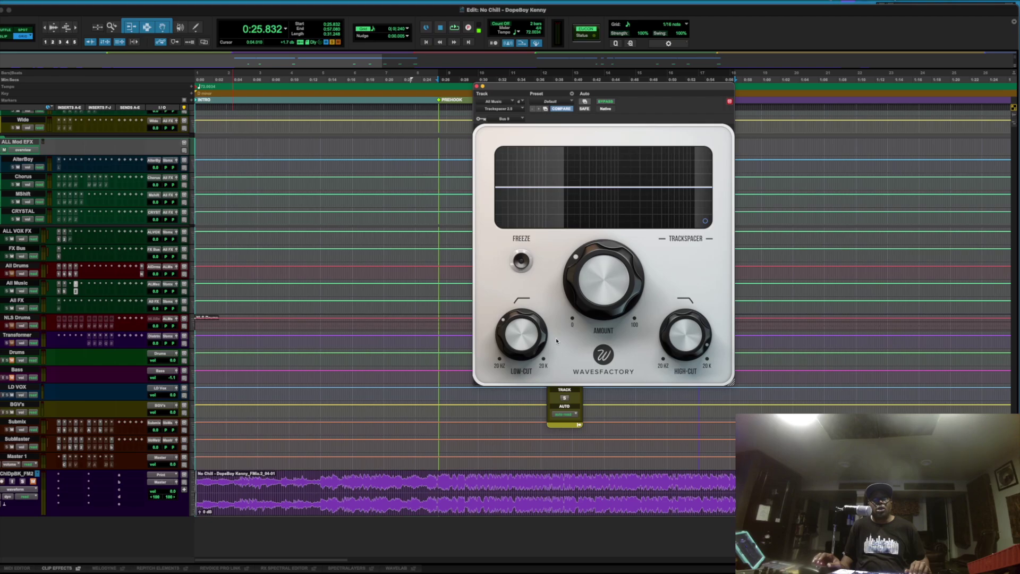
mouse_move(625, 319)
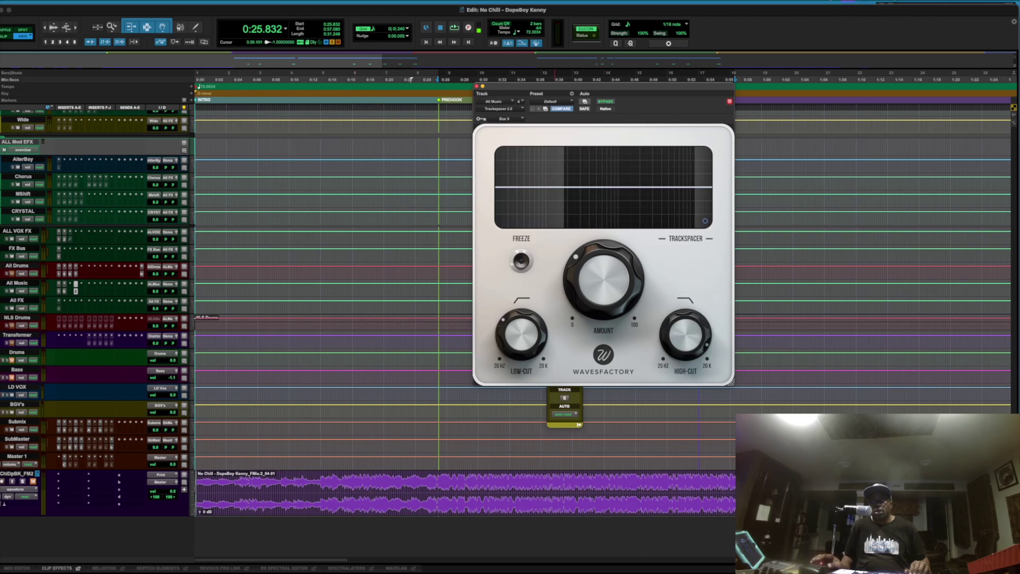
Step: Review the All Drums bus's Storch Filter spread section and The God Particle's input, gain reduction and limiter
click(65, 274)
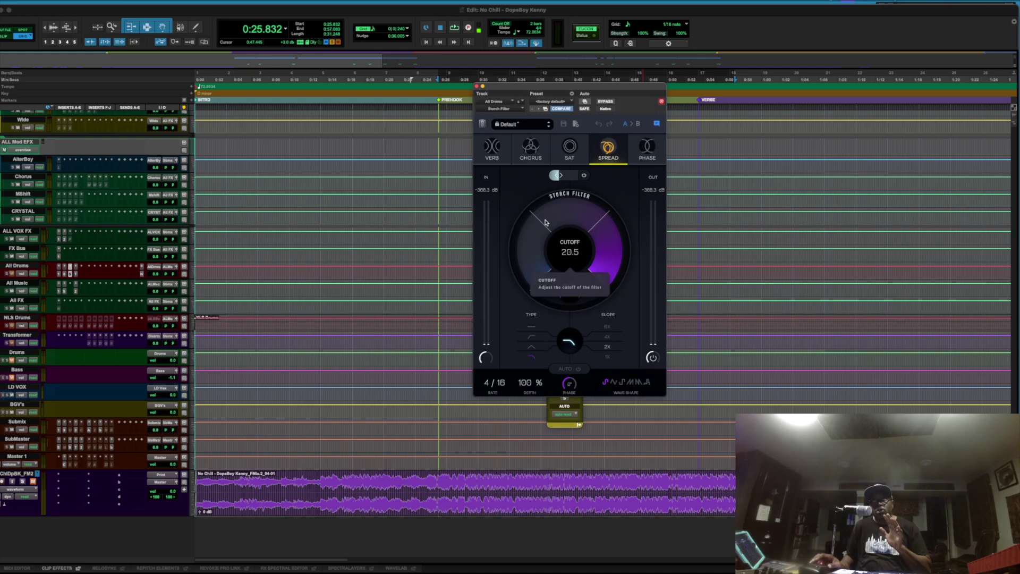
click(617, 151)
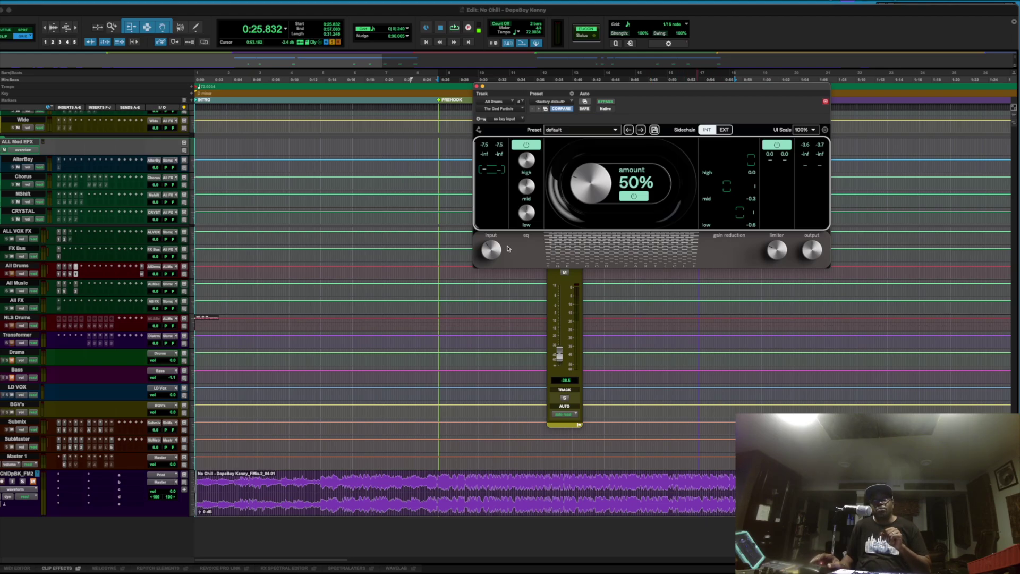
mouse_move(493, 248)
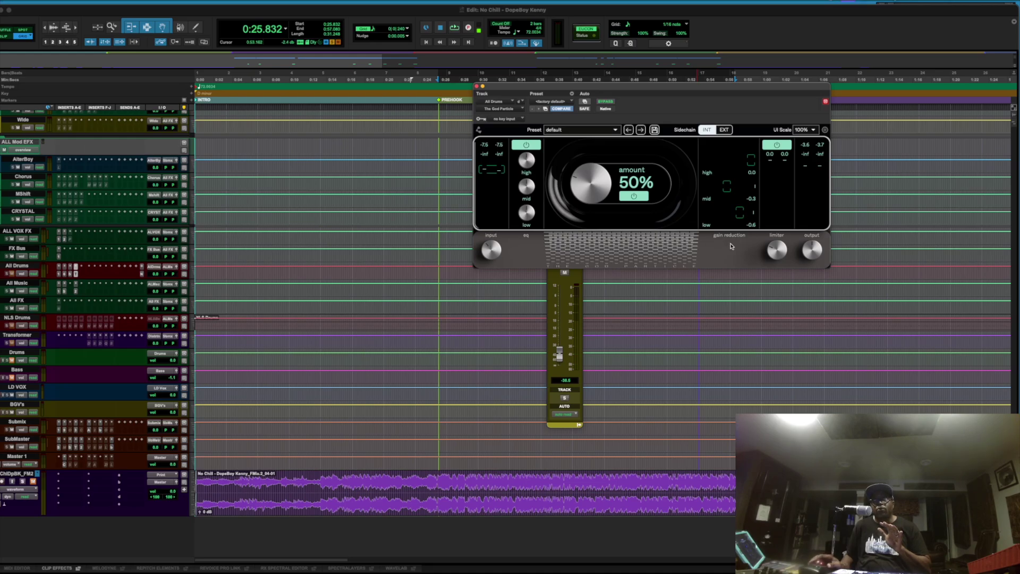
mouse_move(781, 248)
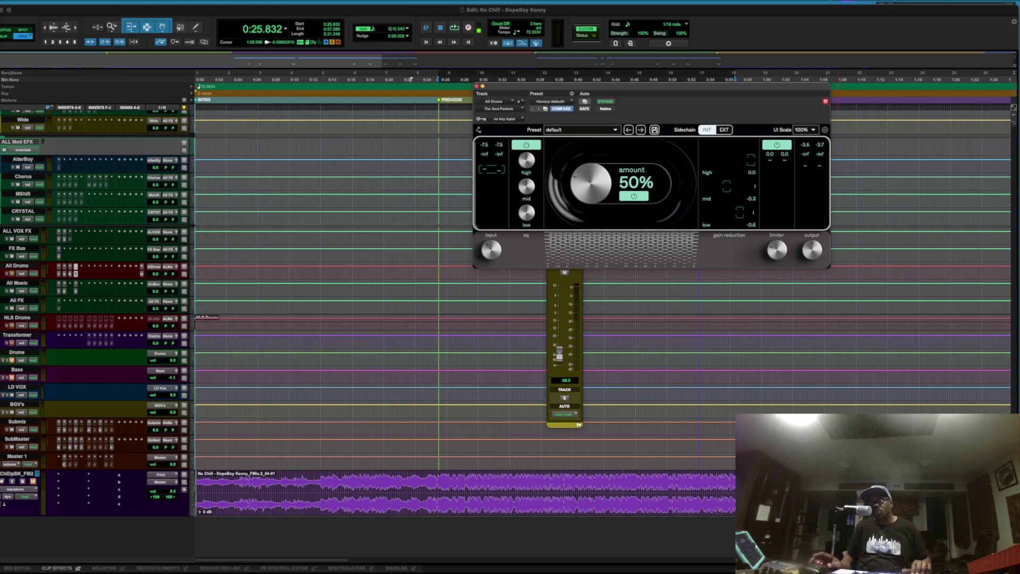
Step: Review the Submix bus's bx_digital V3 and AirEQ Premium, and lower the damping modulation Range in bx_refinement
click(64, 429)
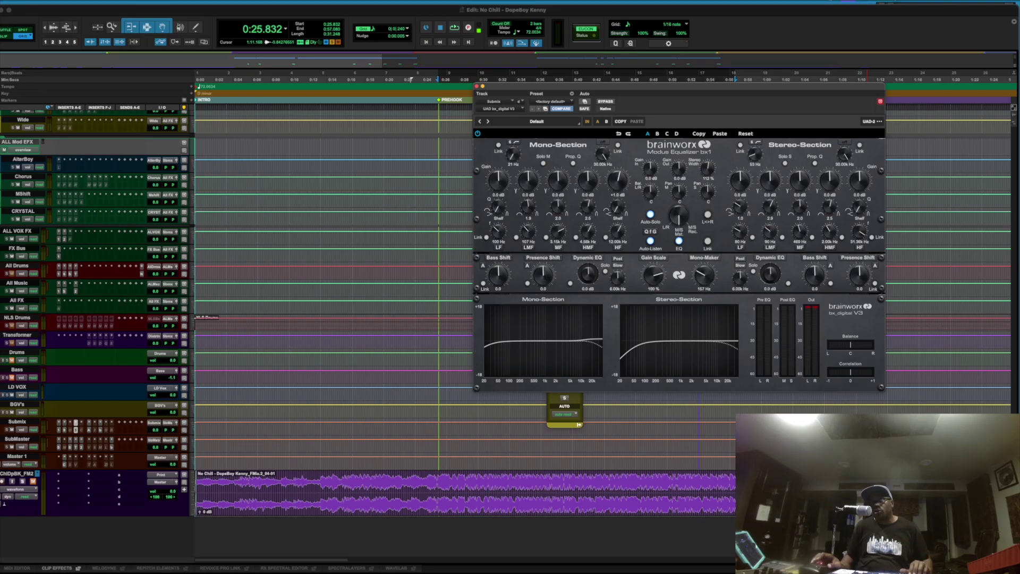
click(89, 423)
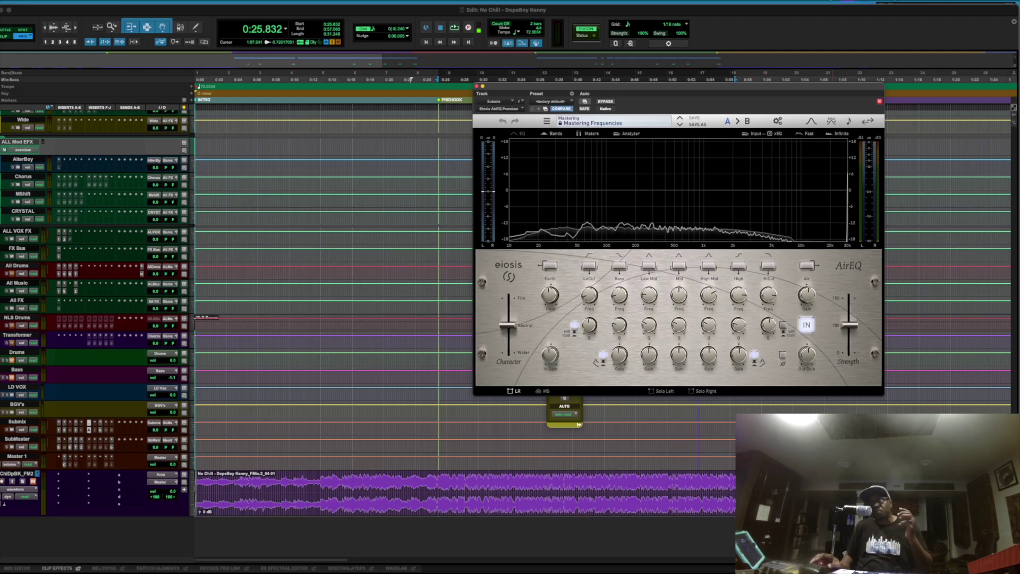
click(100, 430)
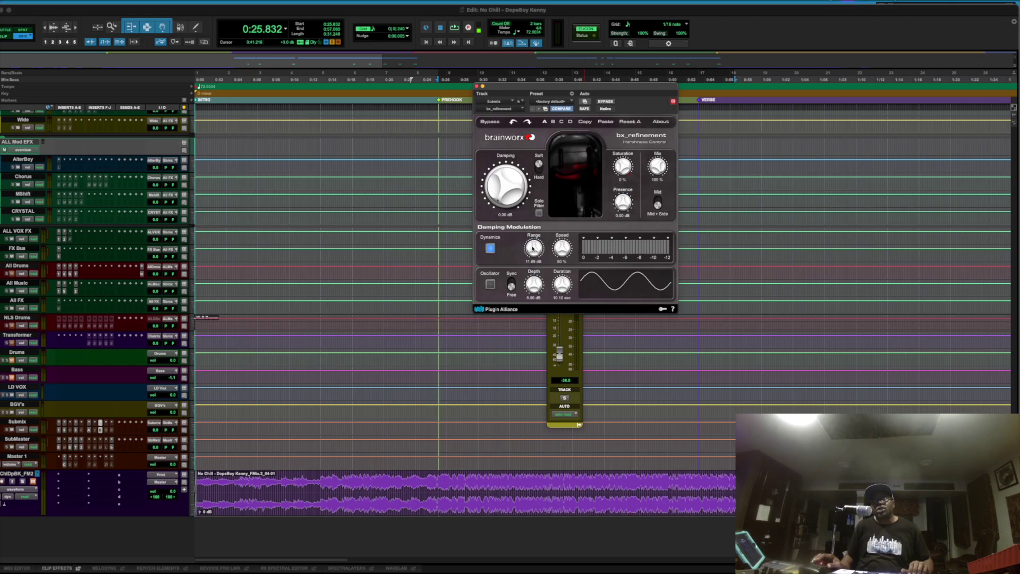
drag(534, 247, 533, 256)
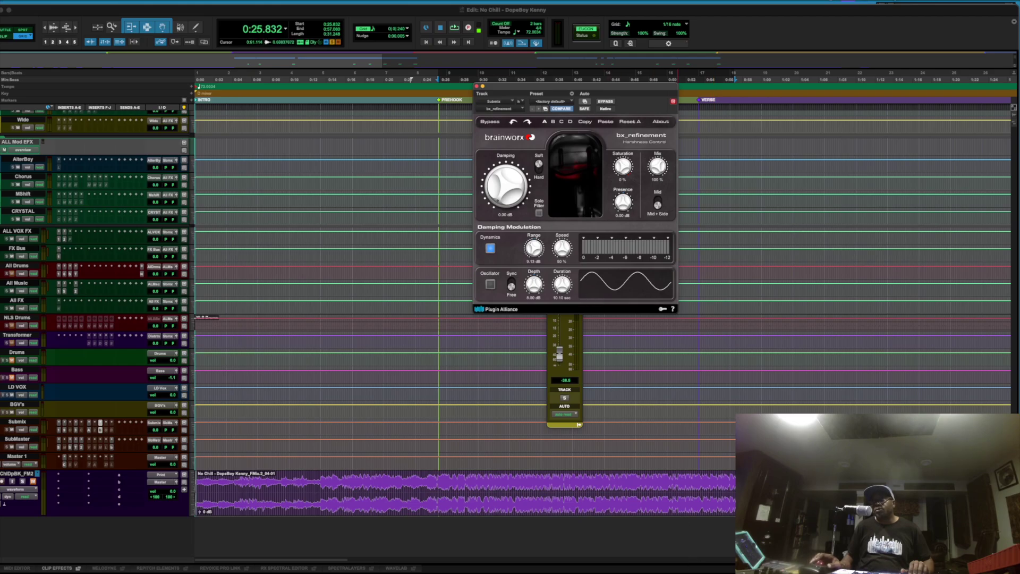
Step: Review the SubMaster bus's Saturn 2 drive, Spectre enhancement bands and The God Particle settings
click(59, 440)
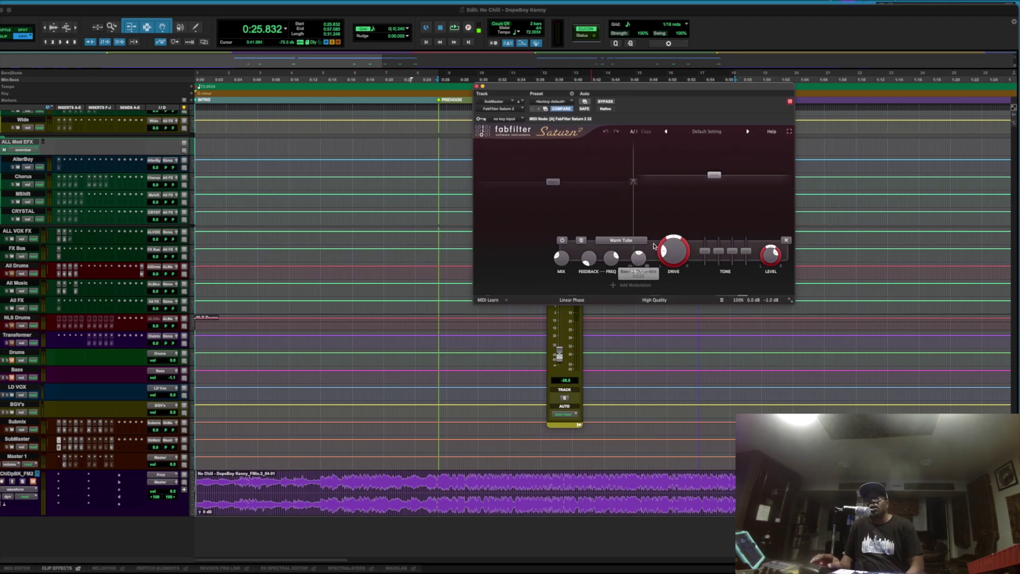
mouse_move(662, 256)
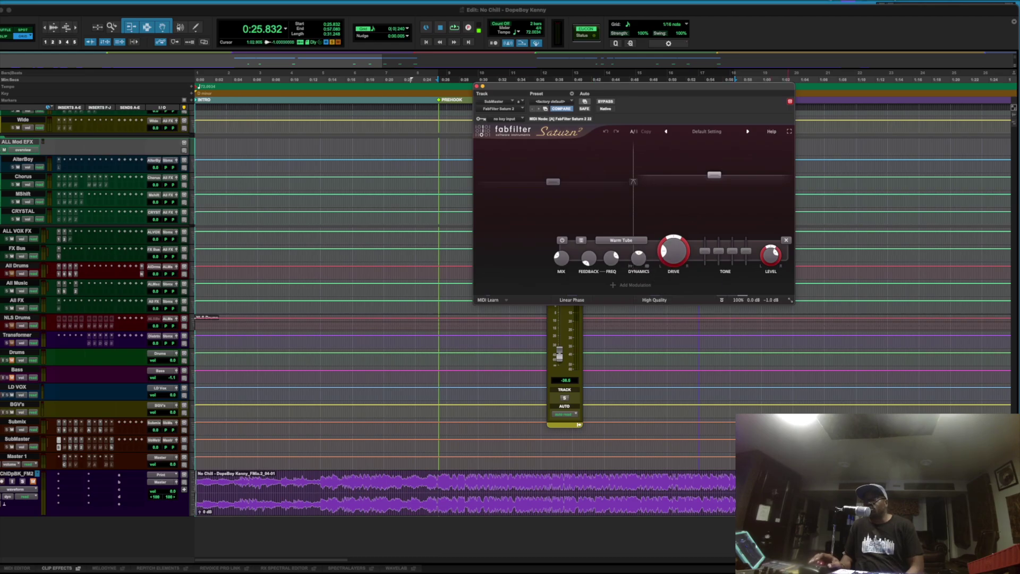
click(70, 447)
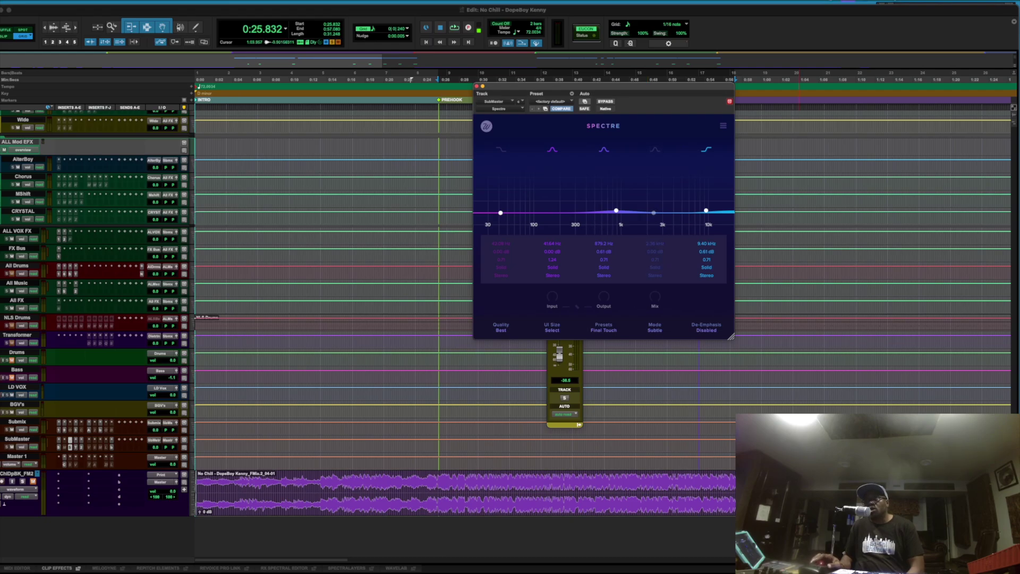
click(76, 440)
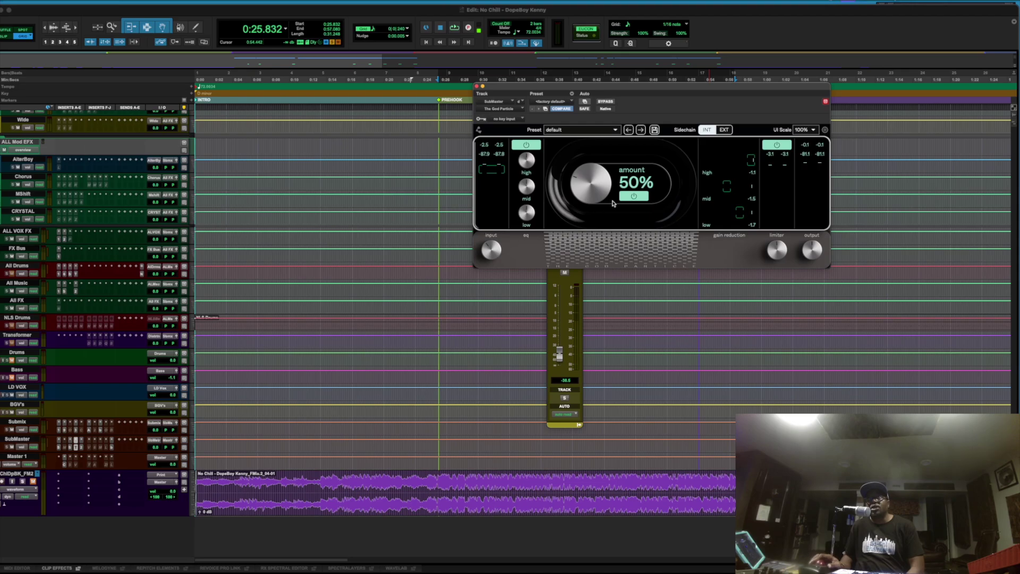
Step: Review the SubMaster bus's Bus Compressor 2 and bx_limiter True Peak settings
mouse_move(487, 240)
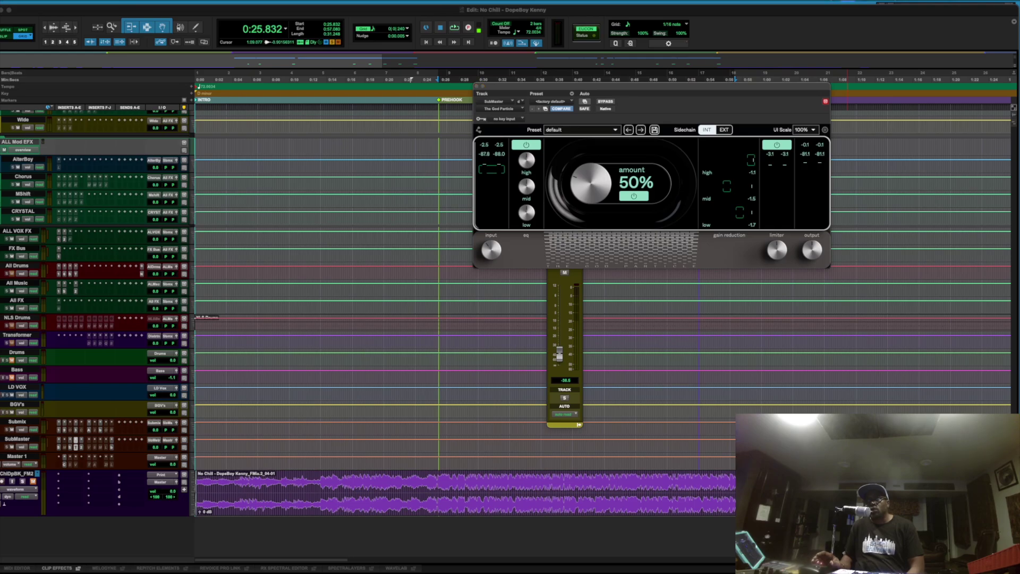
click(81, 447)
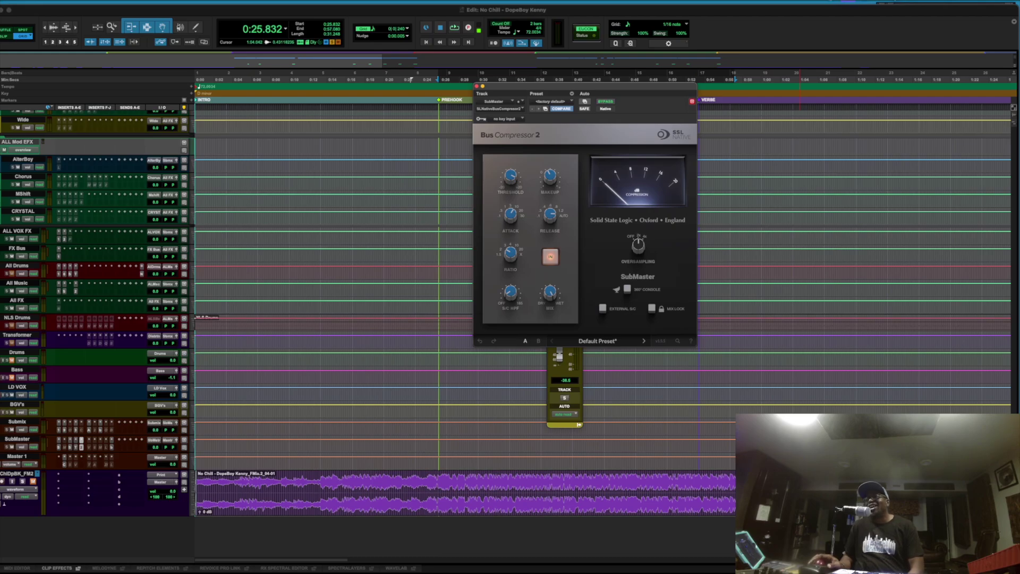
click(112, 447)
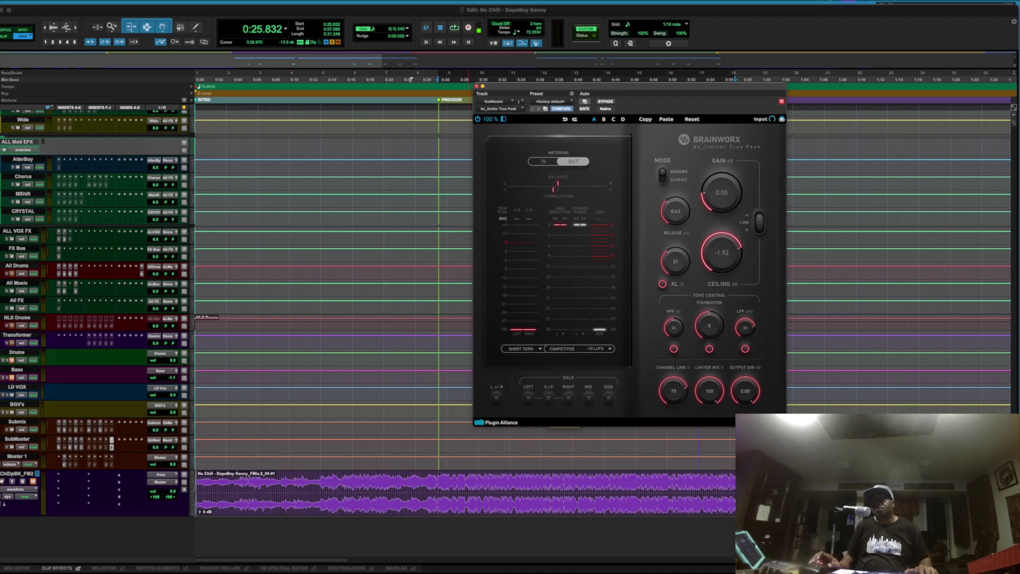
Step: Play the mix from 0:21.665 and compare it with the SubMaster inserts bypassed and enabled, leaving them enabled
click(399, 125)
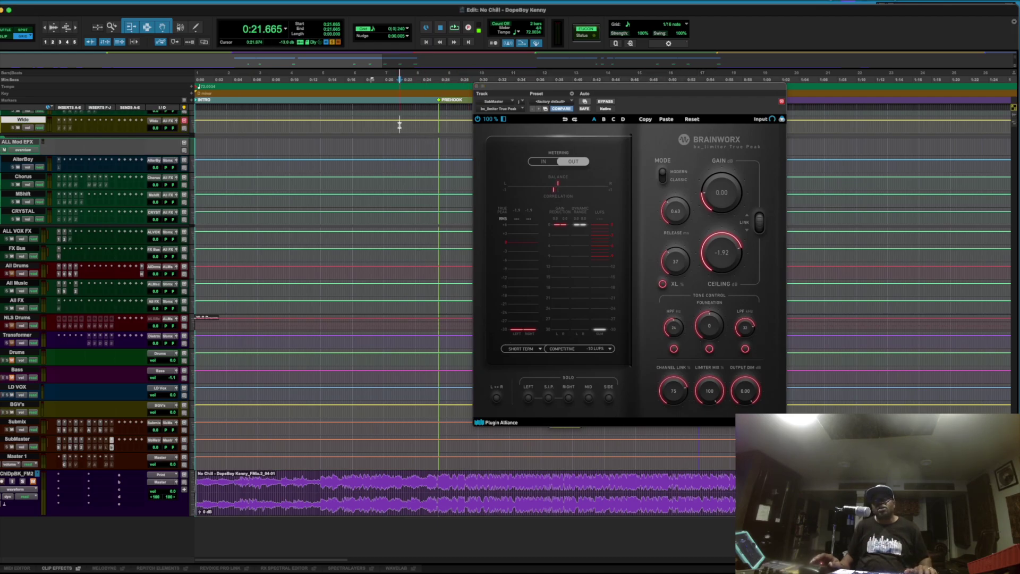
key(space)
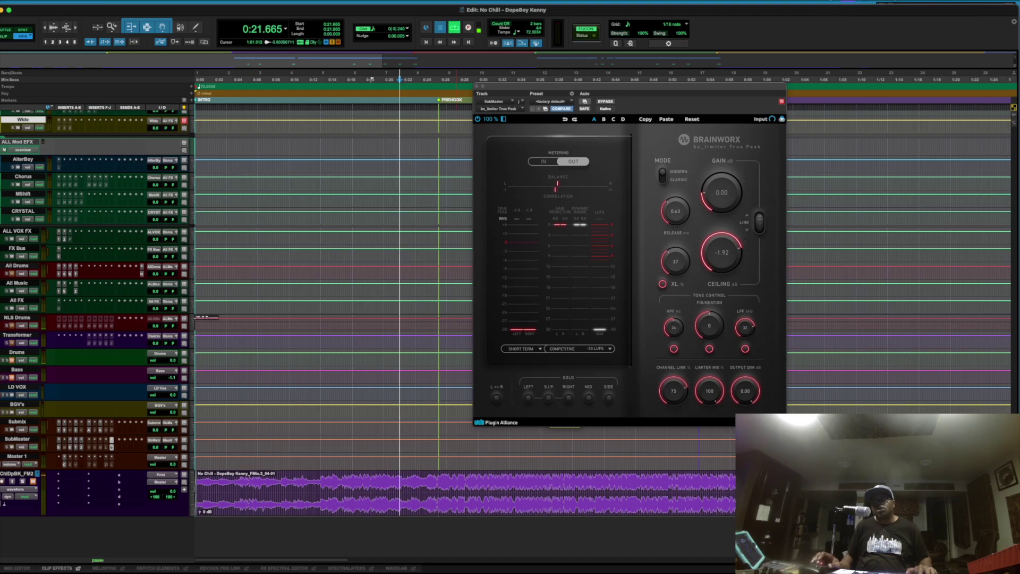
key(space)
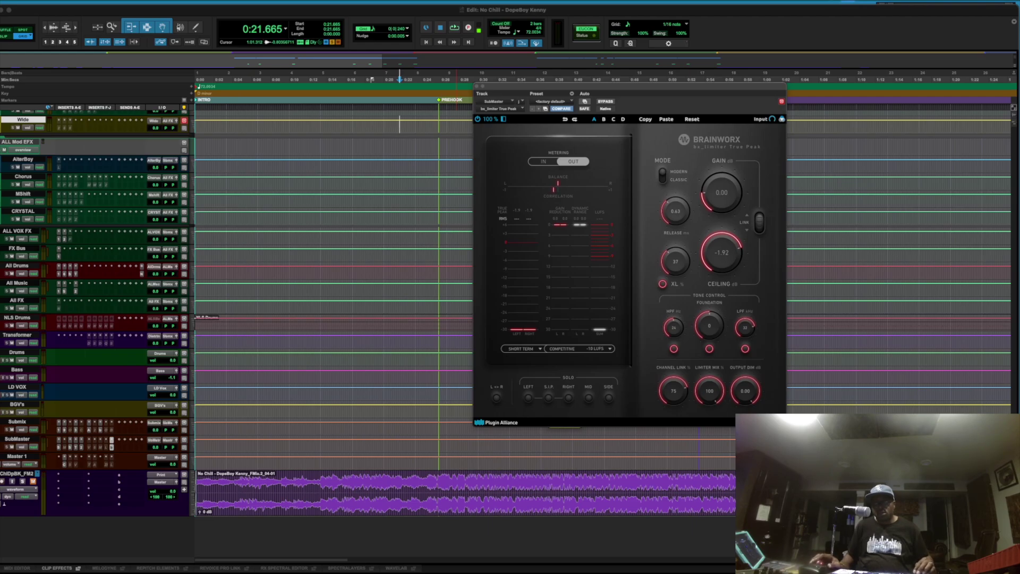
key(p)
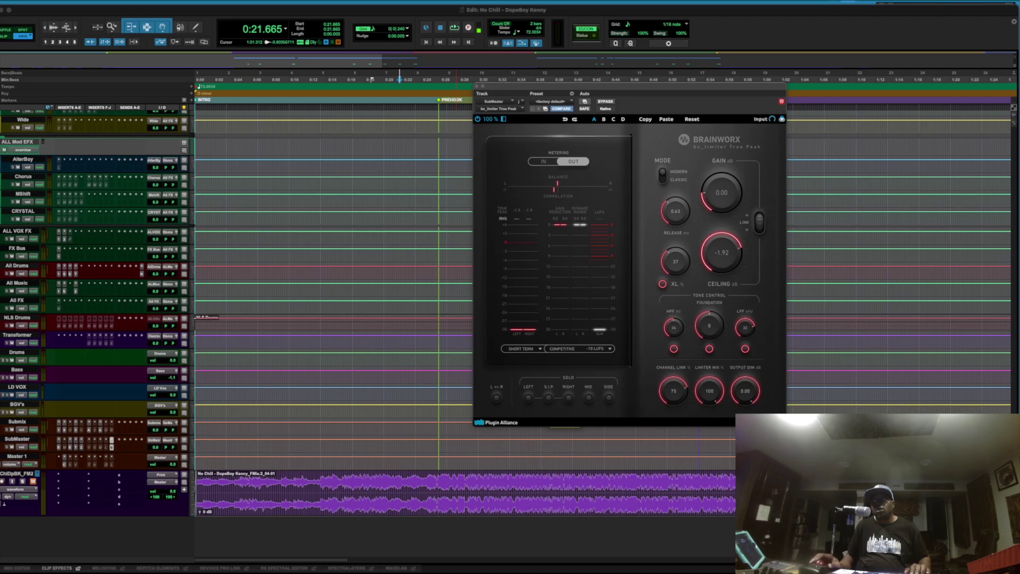
key(space)
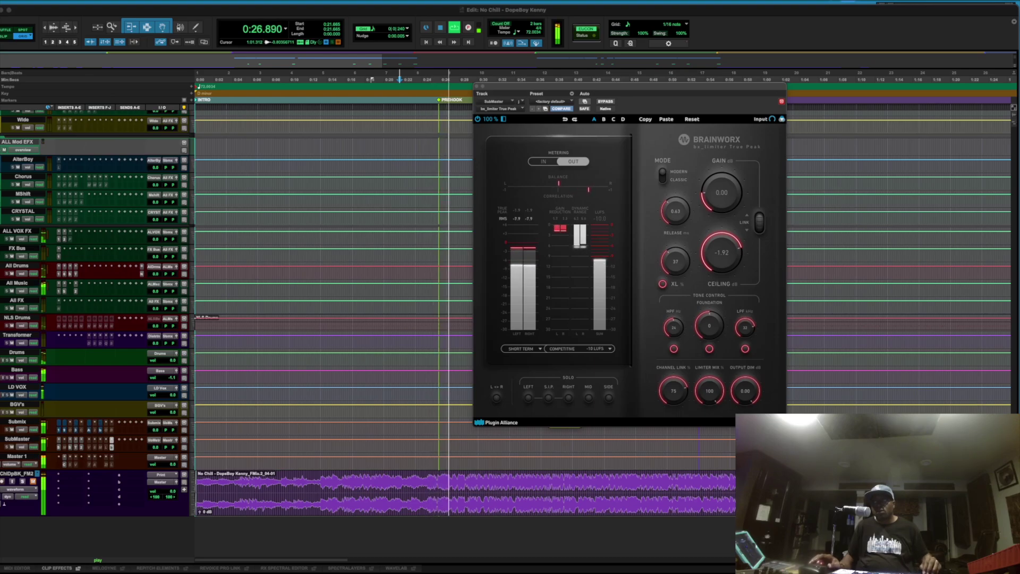
key(shift+a)
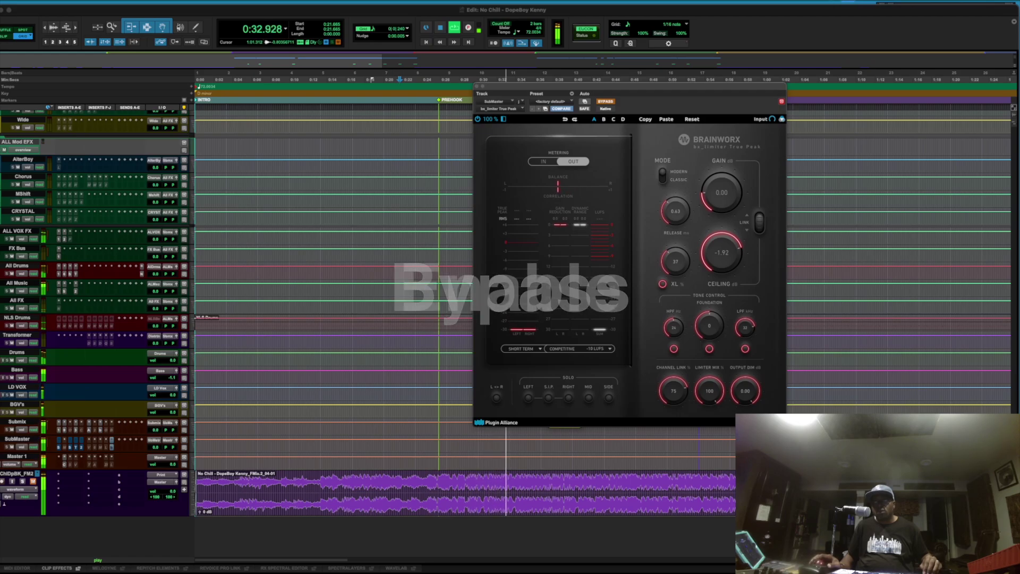
key(shift+a)
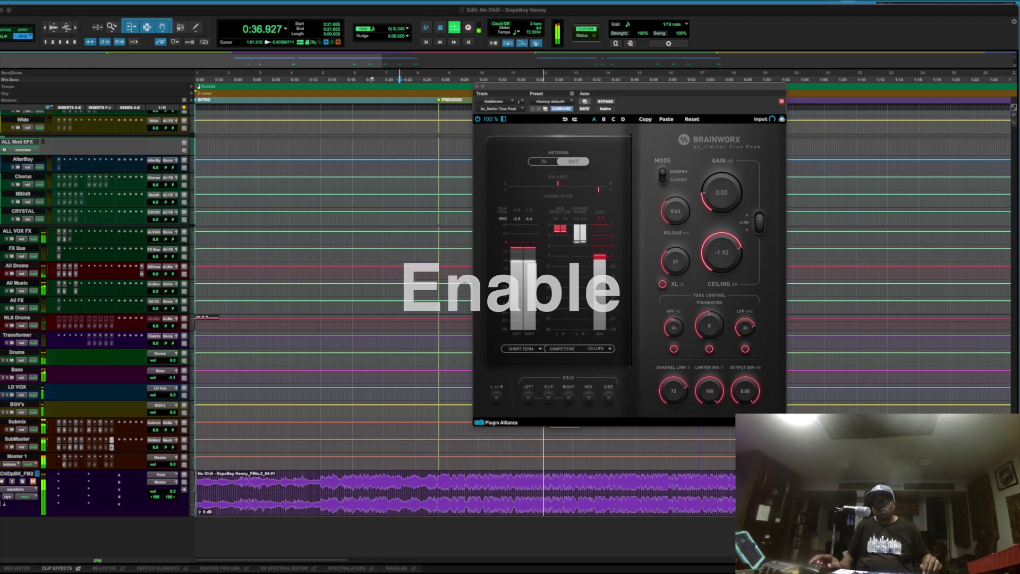
key(shift+a)
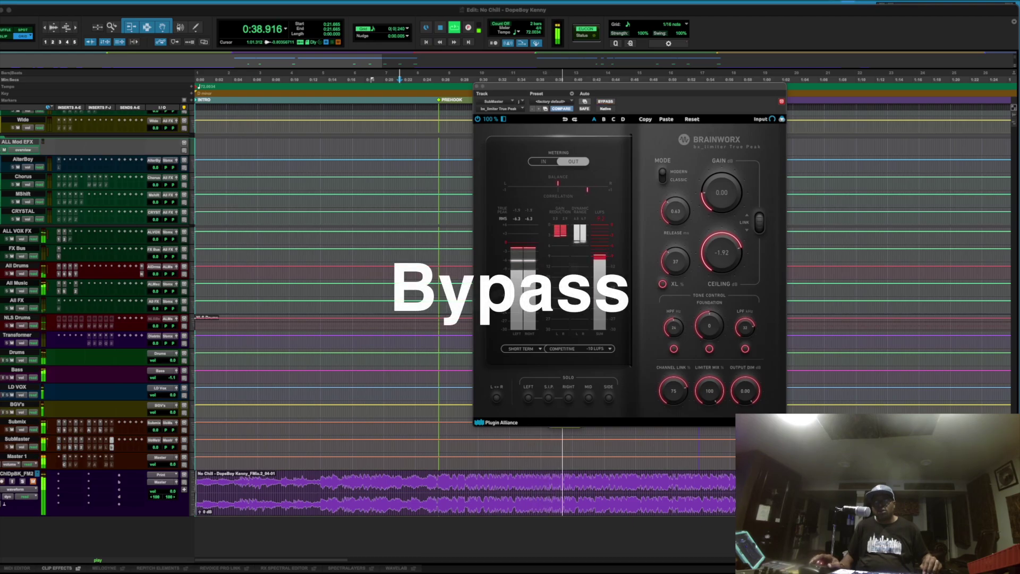
key(shift+a)
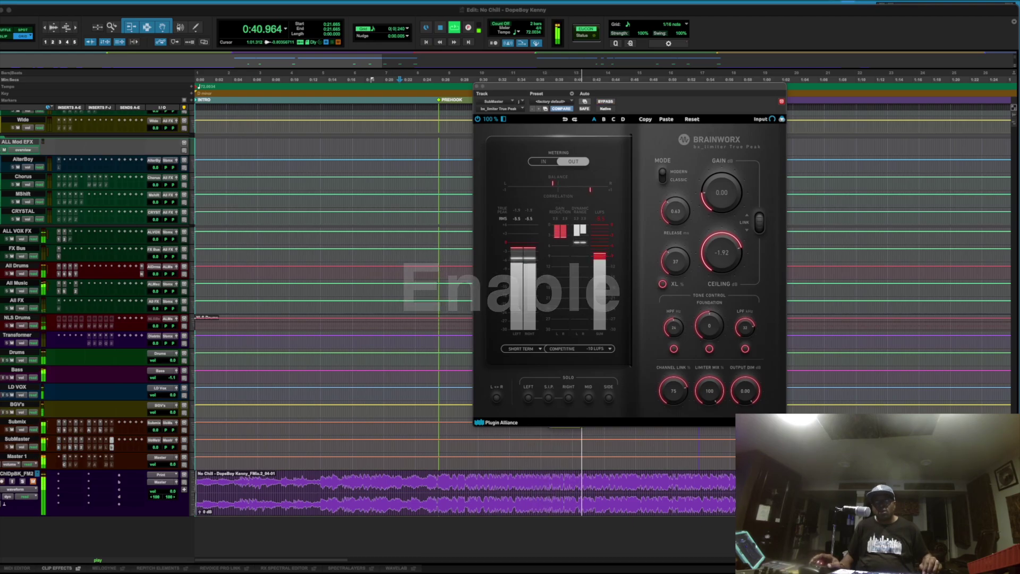
key(shift+a)
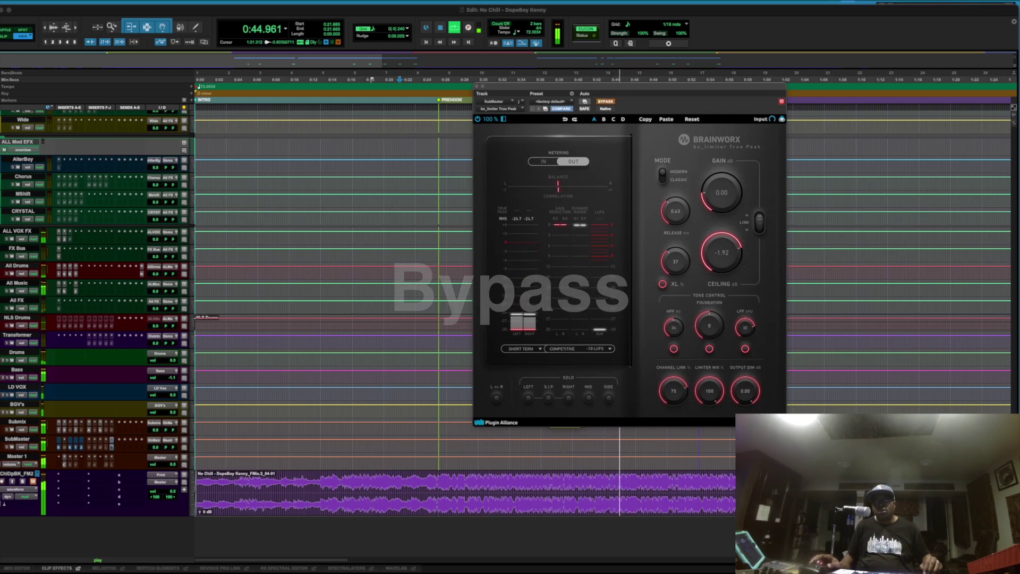
key(shift+a)
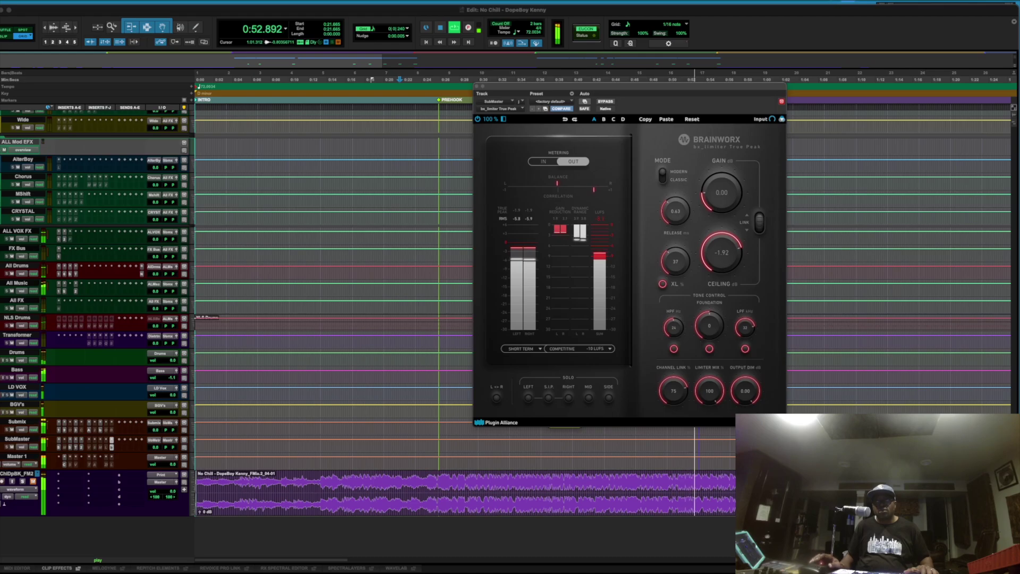
key(space)
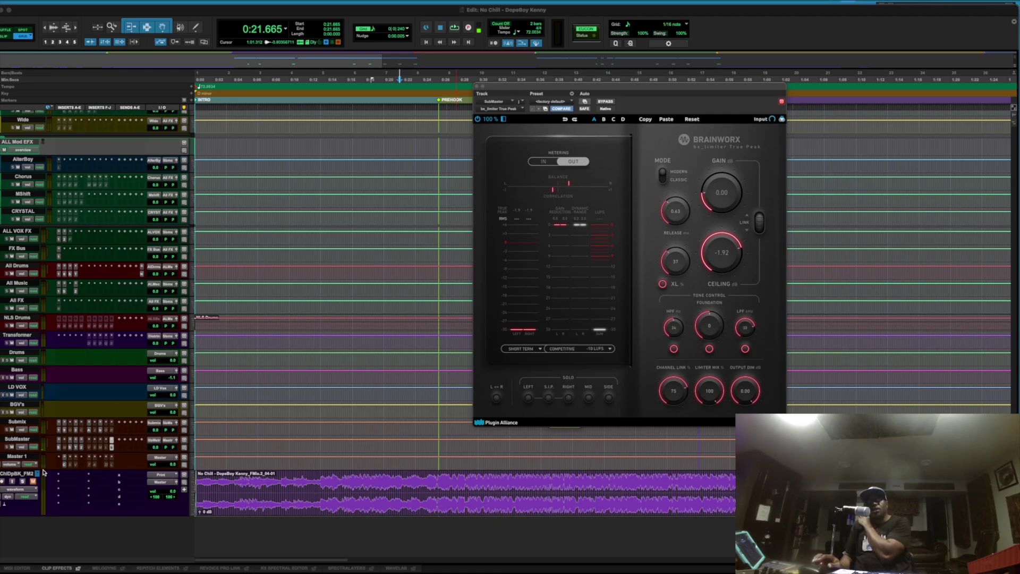
Step: Enlarge the Master 1 track's height and play the mix while comparing bypassed and enabled processing
drag(45, 472, 51, 541)
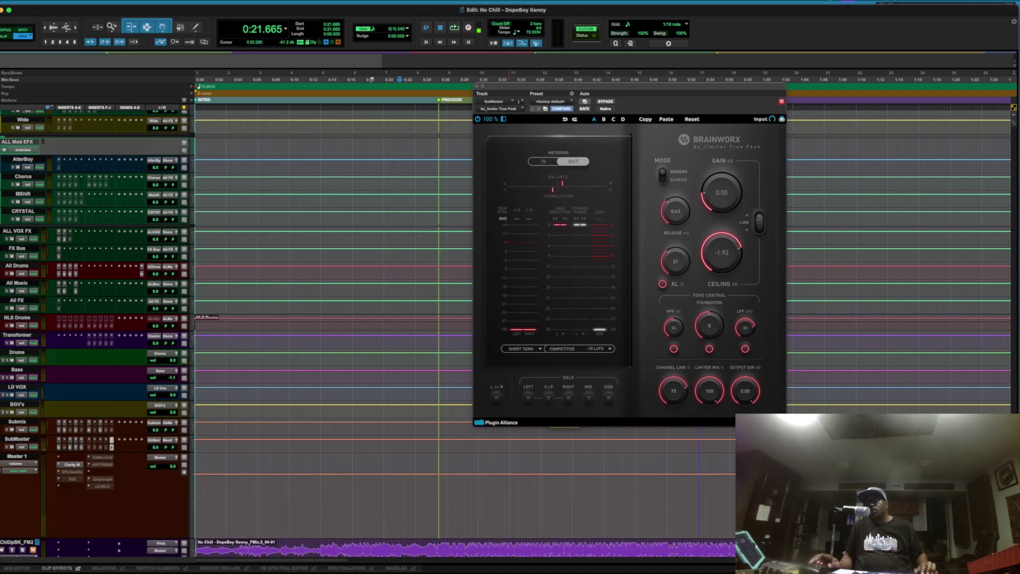
key(space)
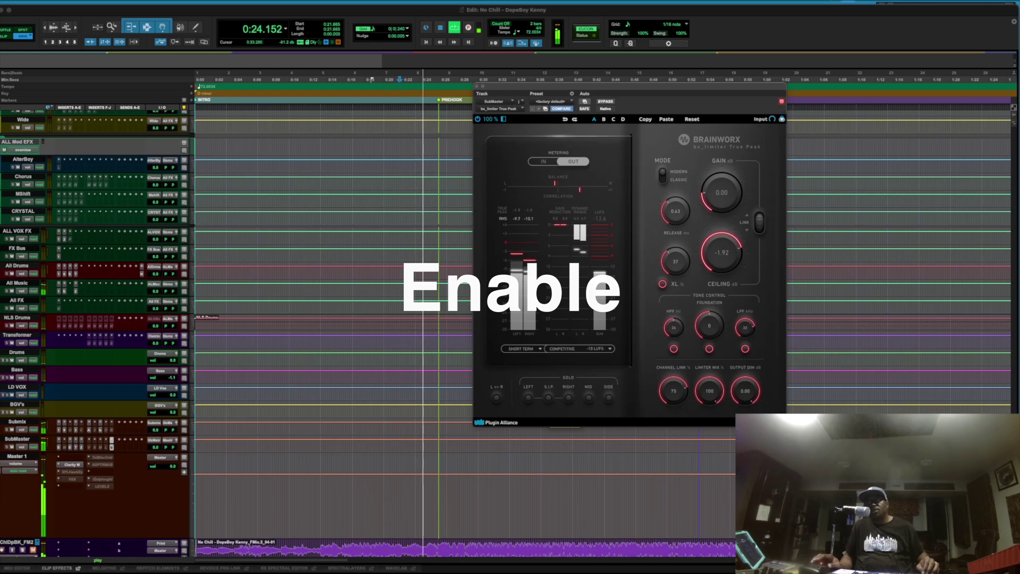
key(shift+a)
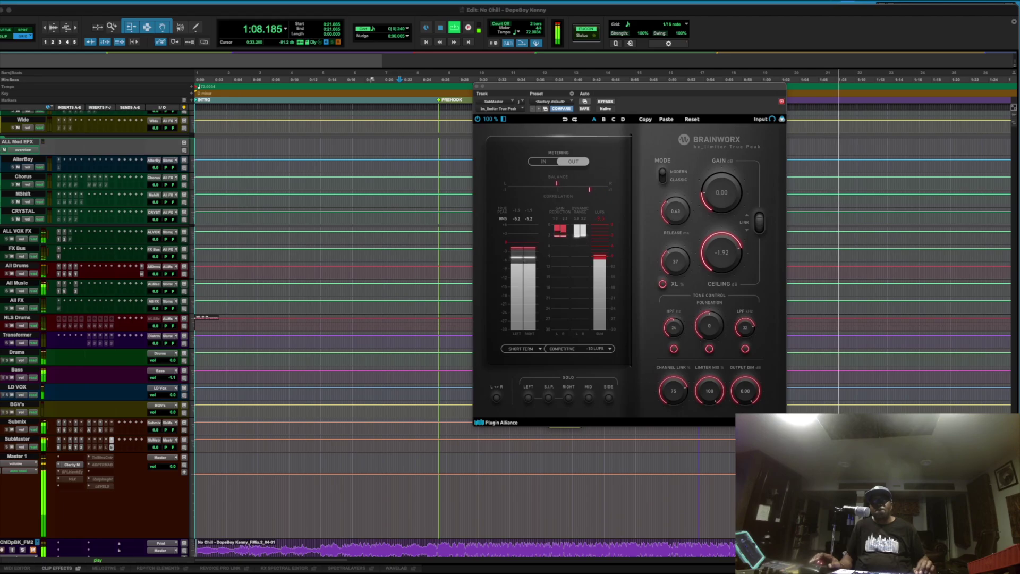
Step: Select the block of tracks from Transformer up through the effects returns and dismiss the CPU power error
click(18, 336)
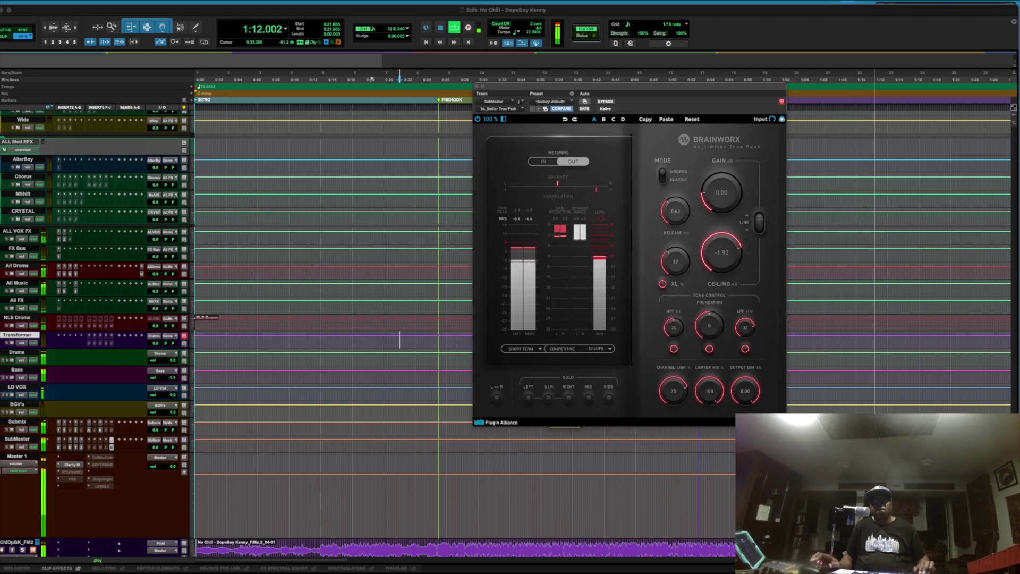
shift+click(23, 120)
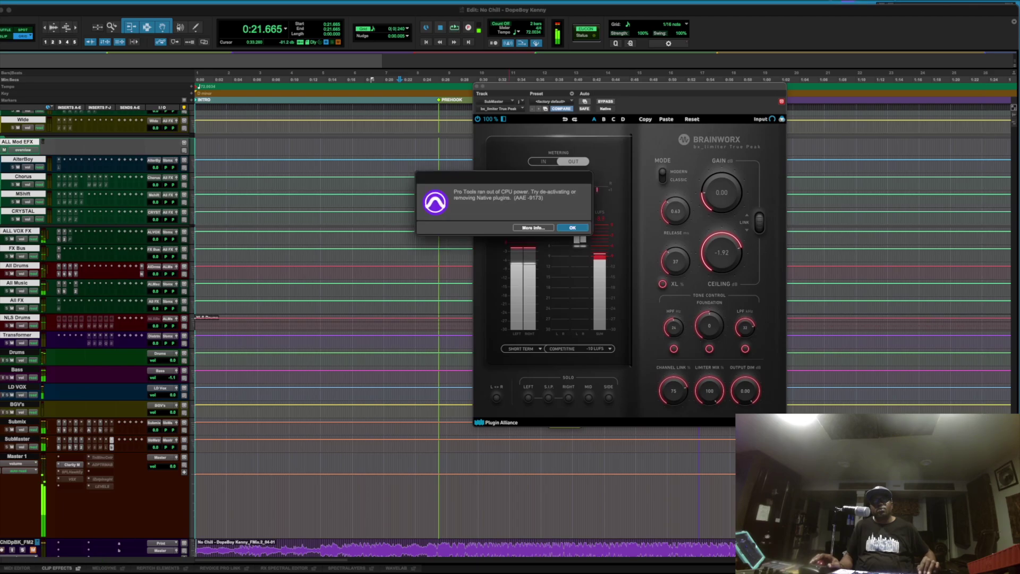
click(573, 228)
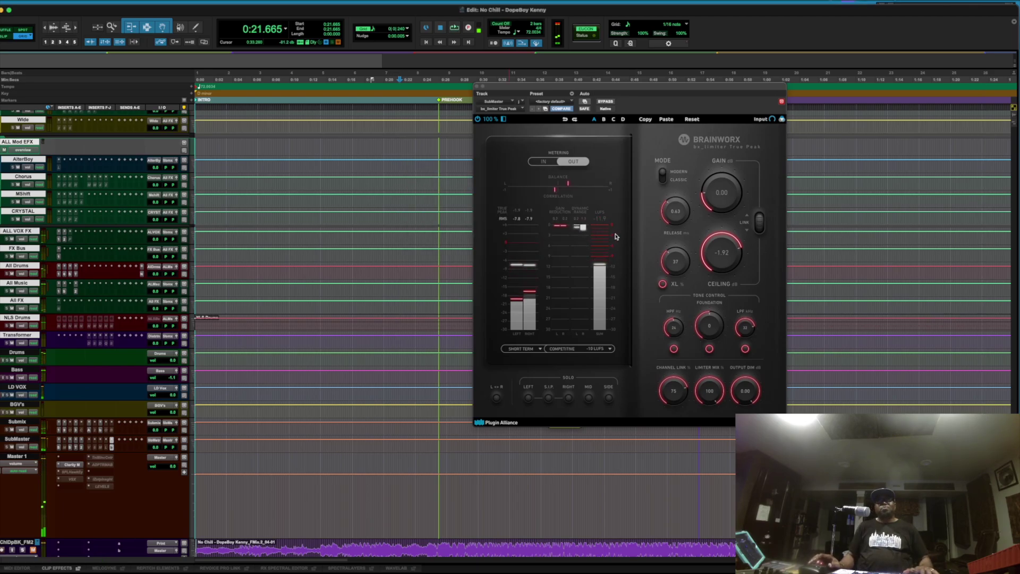
key(space)
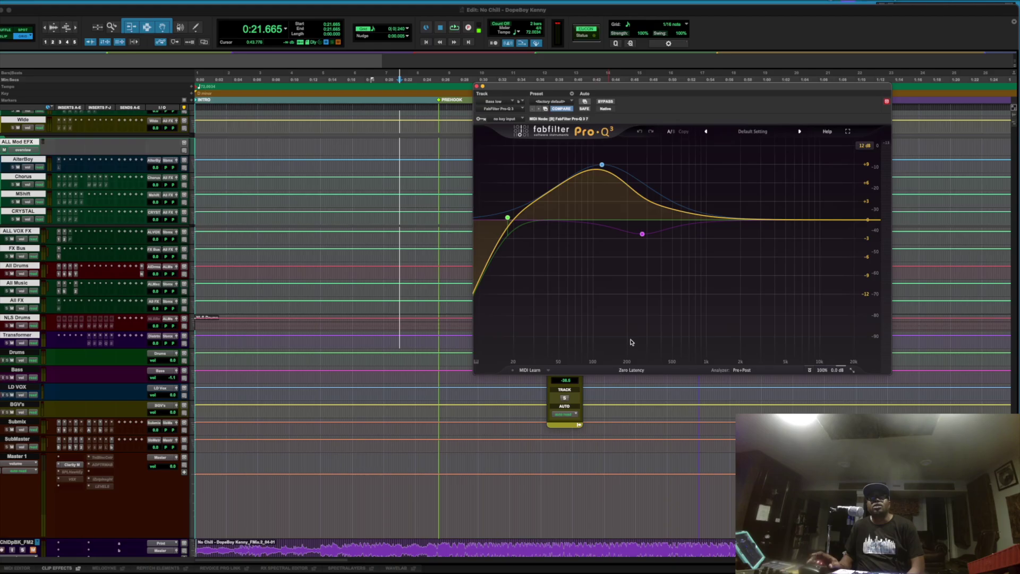
Step: Play the song from 0:12.082 on the Bass low track and bypass its Pro-Q 3 to compare the sound
mouse_move(597, 195)
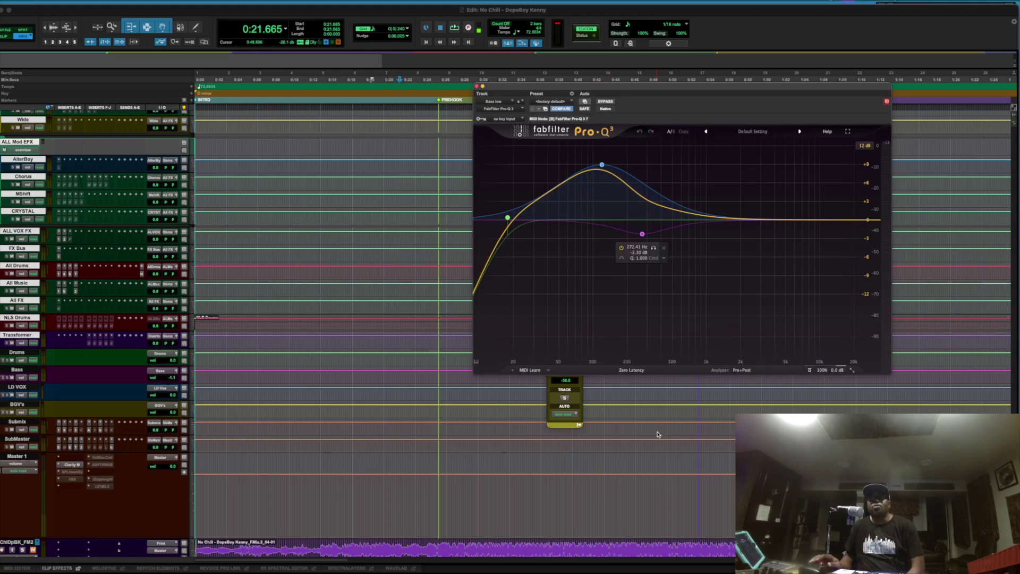
scroll(373, 273, up, 20)
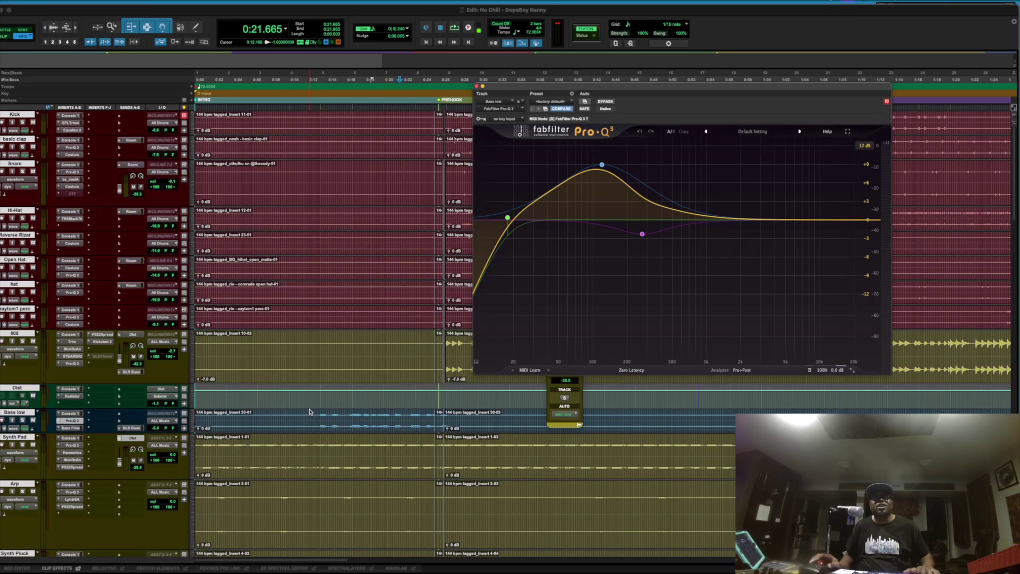
click(310, 415)
key(space)
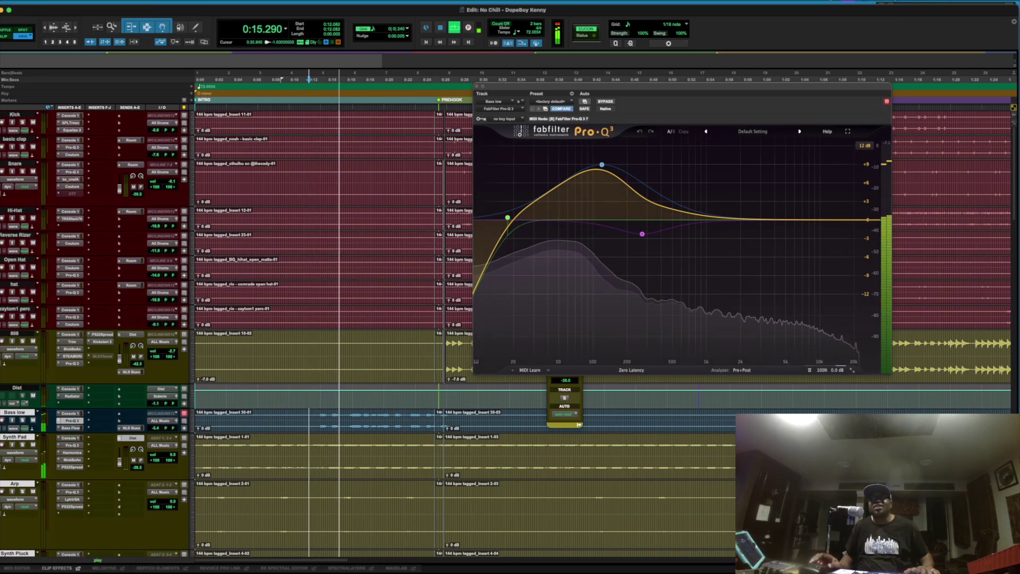
click(605, 102)
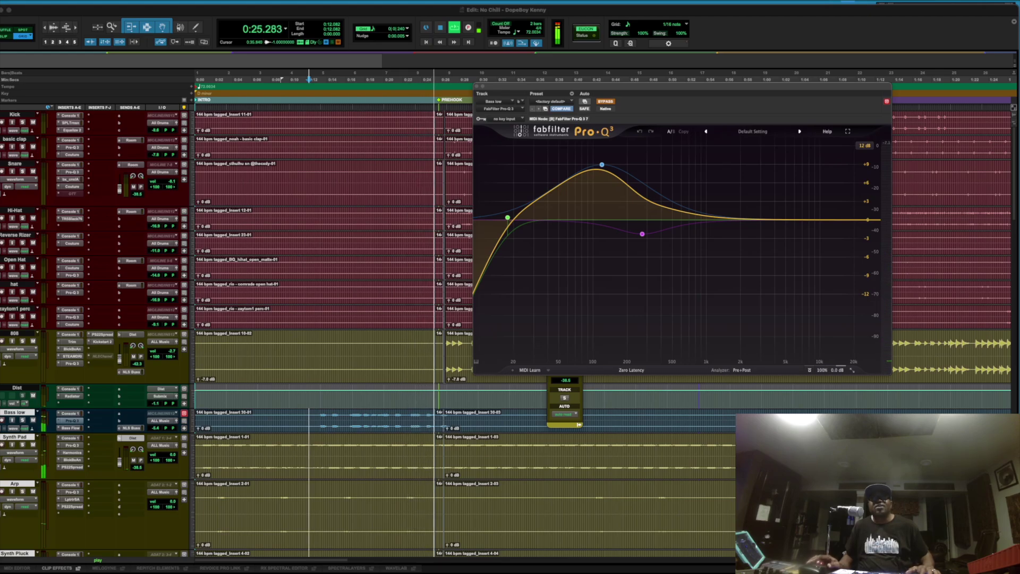
key(space)
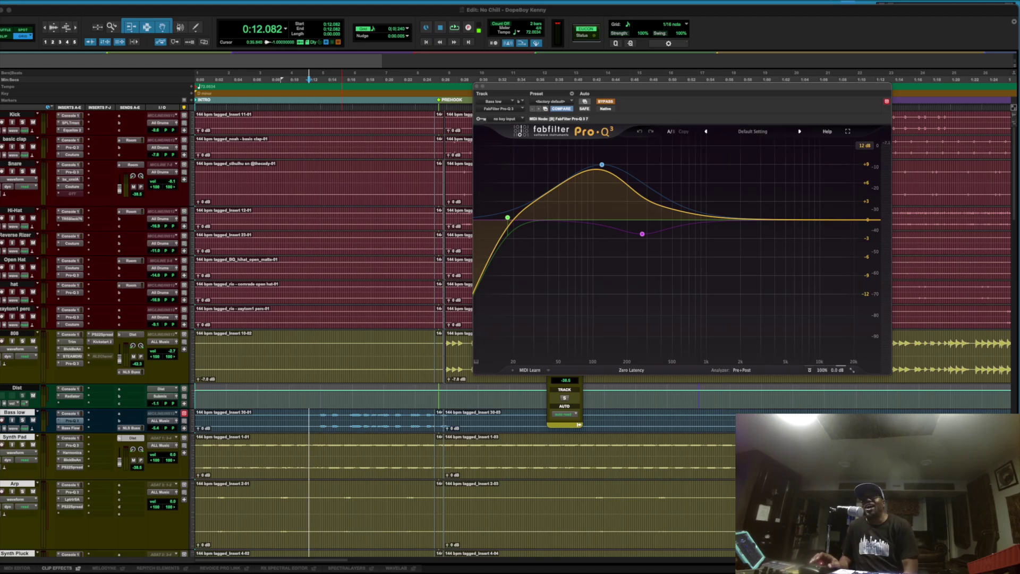
Step: Reopen the Bass low track's Pro-Q 3 and examine its EQ bands
click(68, 420)
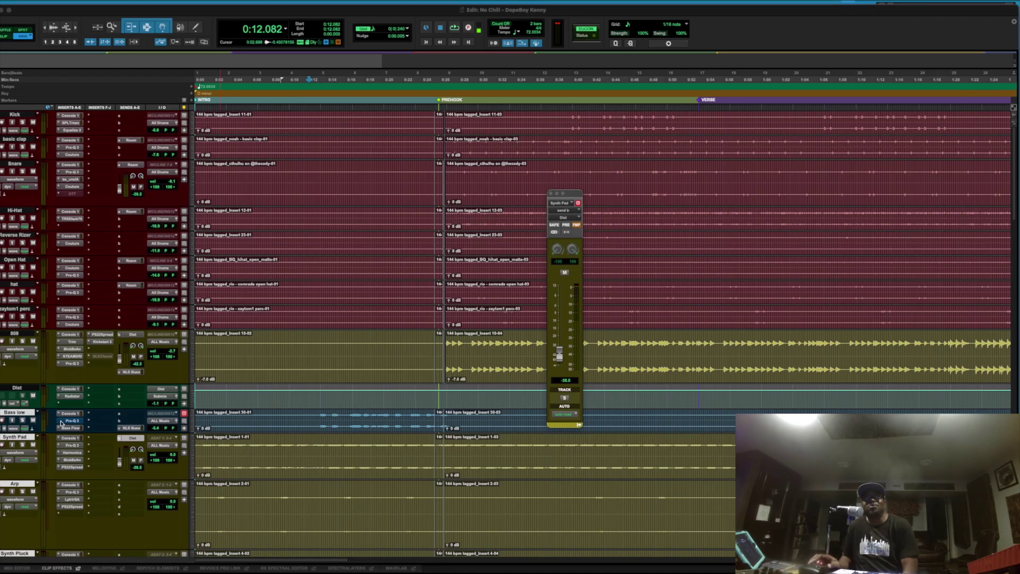
click(68, 420)
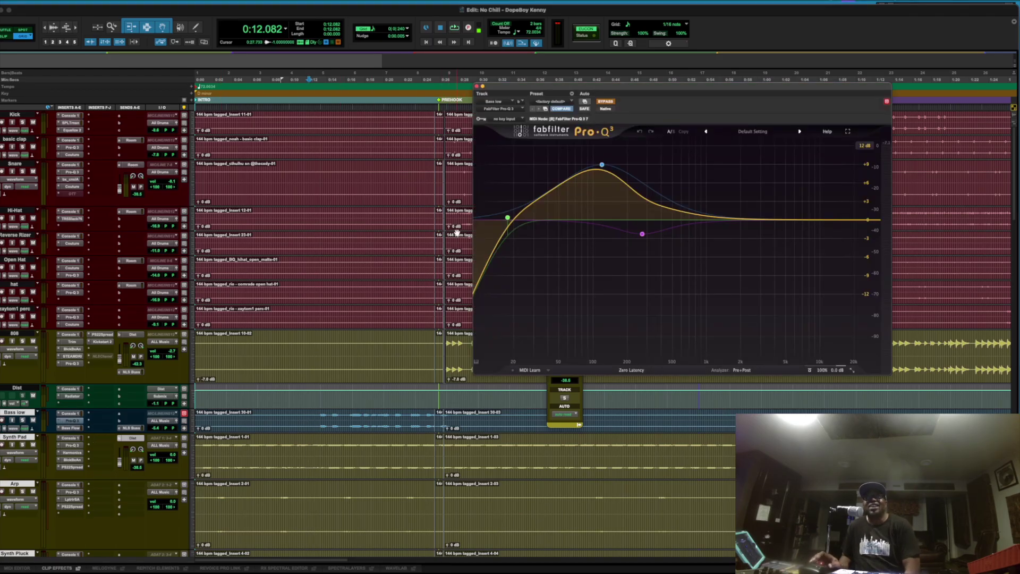
mouse_move(608, 175)
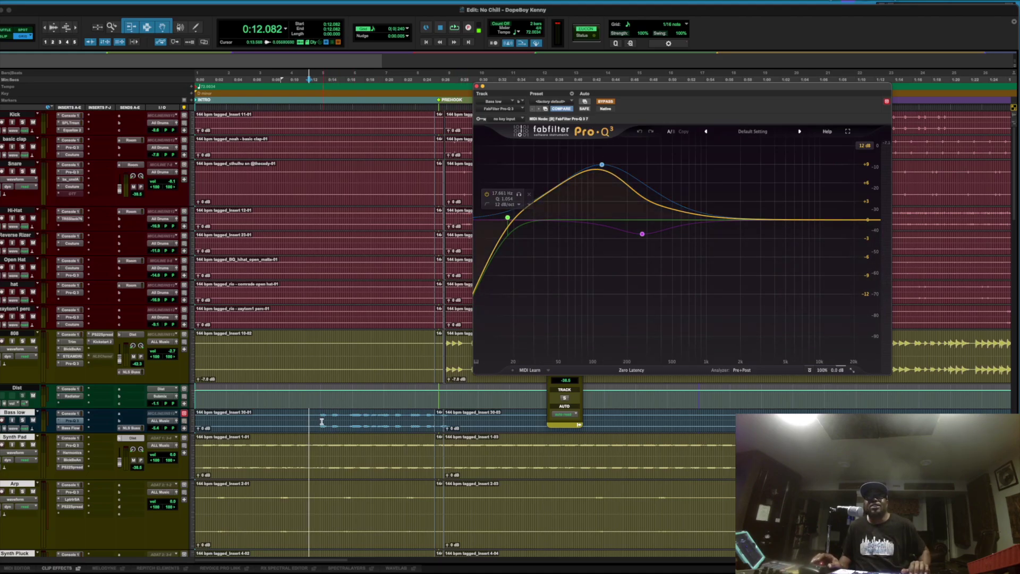
Step: Select the Bass low passage from 0:13.124 to 0:25.415 and play it, comparing Pro-Q 3 enabled and bypassed
drag(318, 419, 435, 413)
key(space)
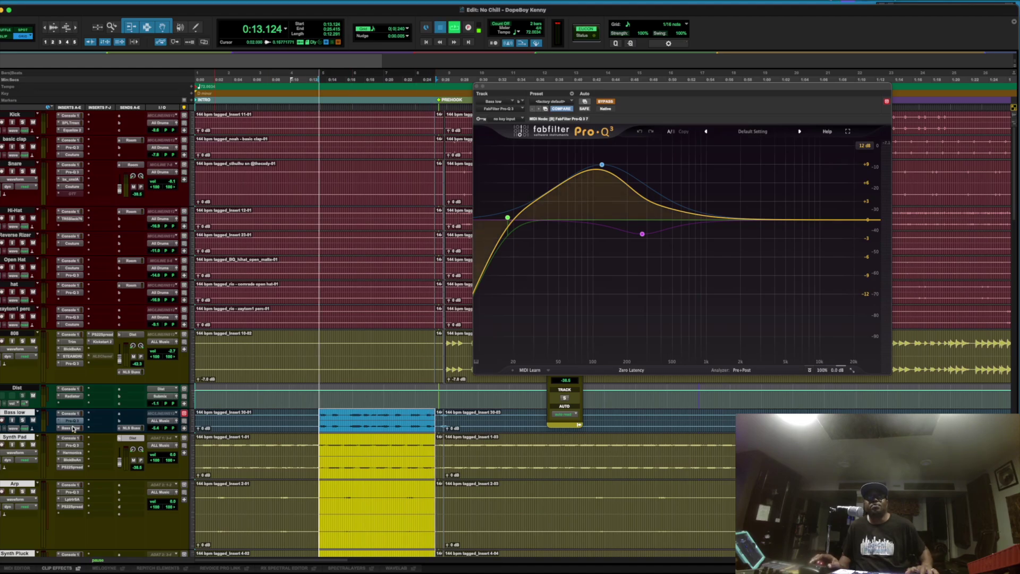
key(space)
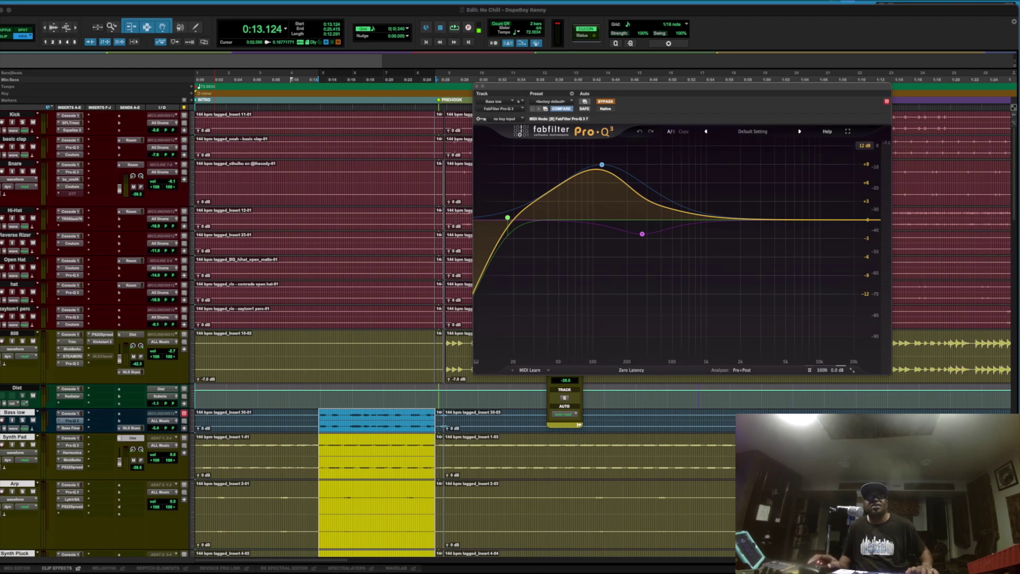
key(space)
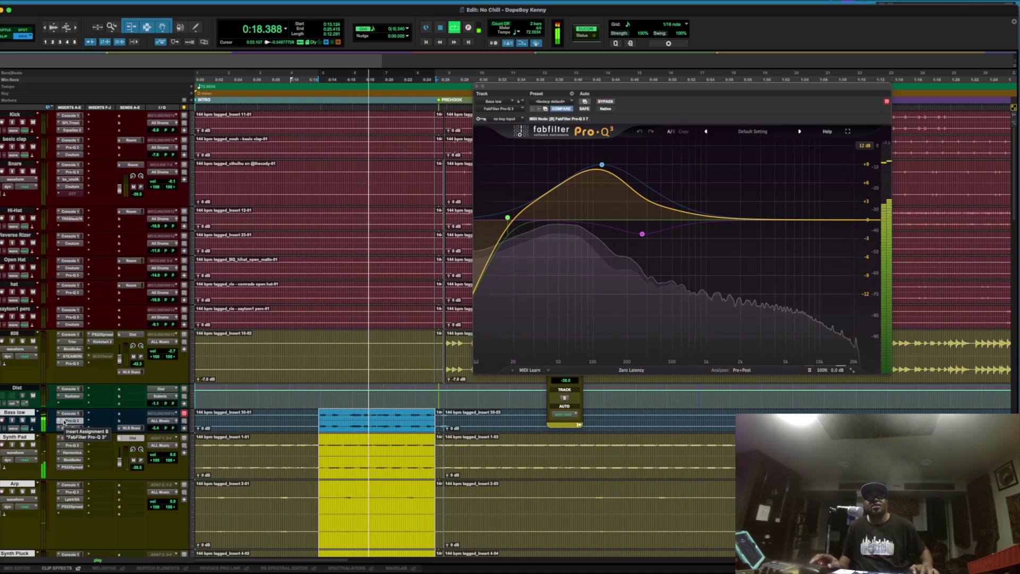
super+click(64, 422)
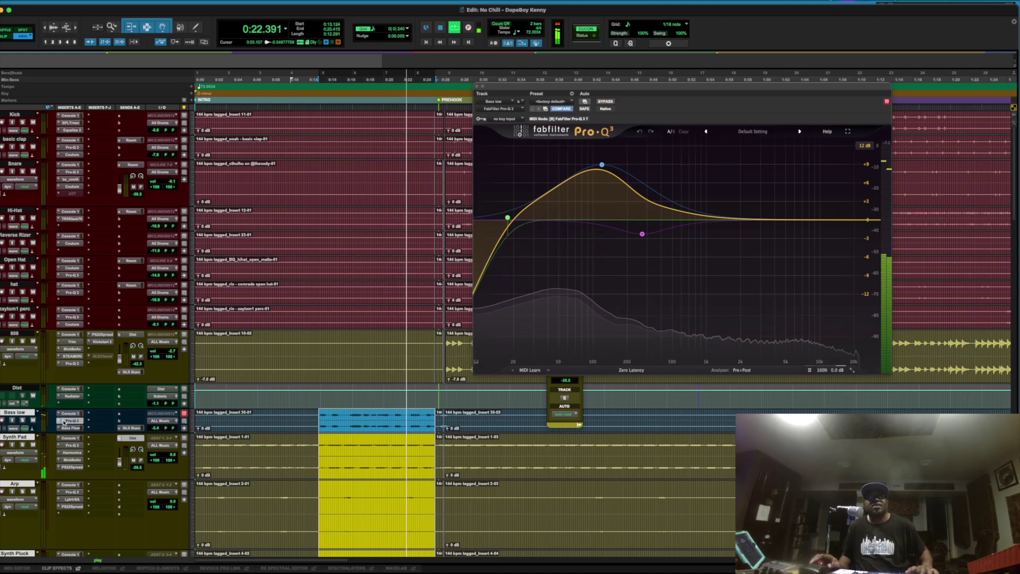
super+click(63, 423)
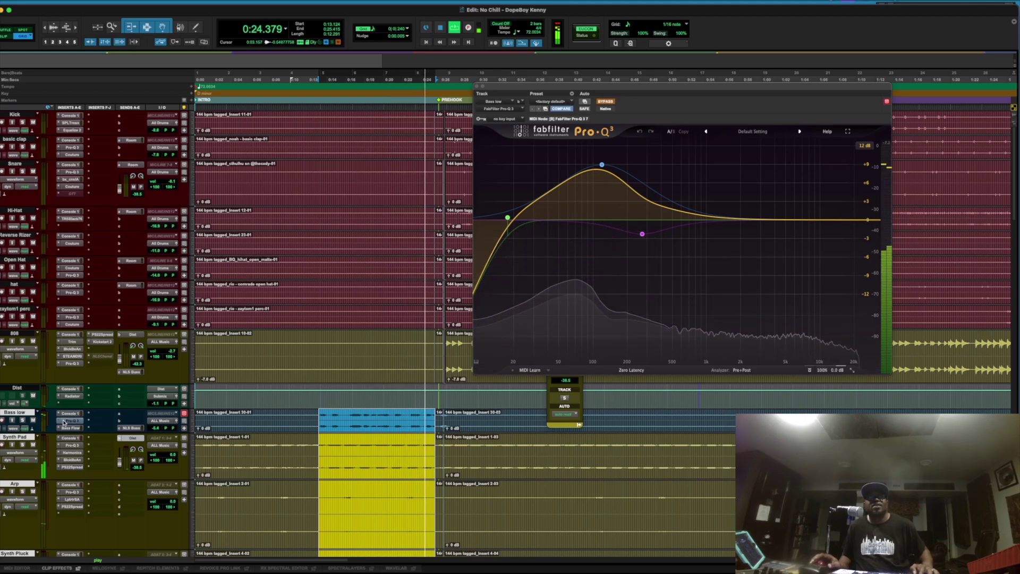
Step: Stop playback with the Bass low track's Pro-Q 3 re-enabled, and open its Harrison Bass Flow to examine the Bass Character curve
key(space)
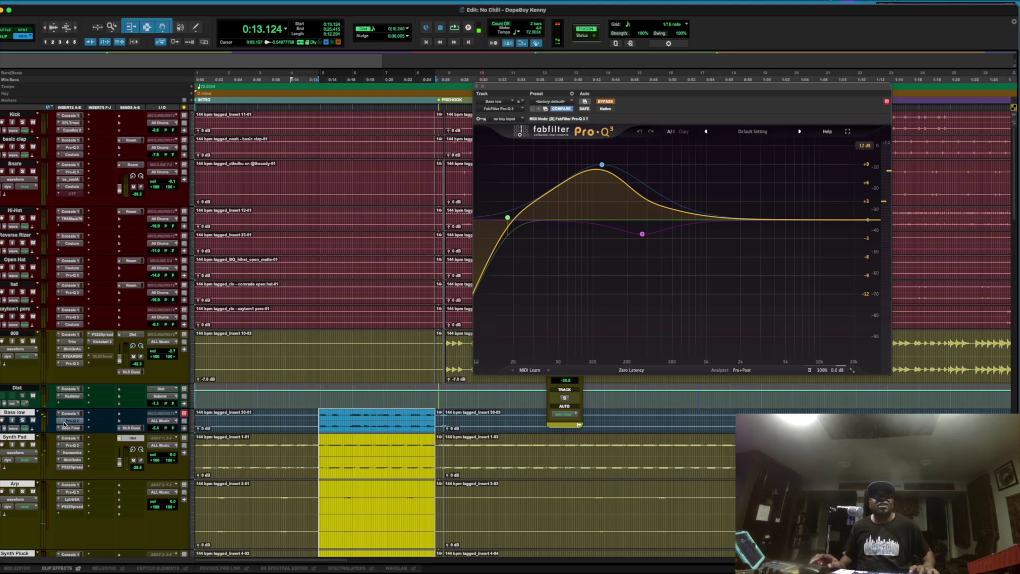
super+click(71, 421)
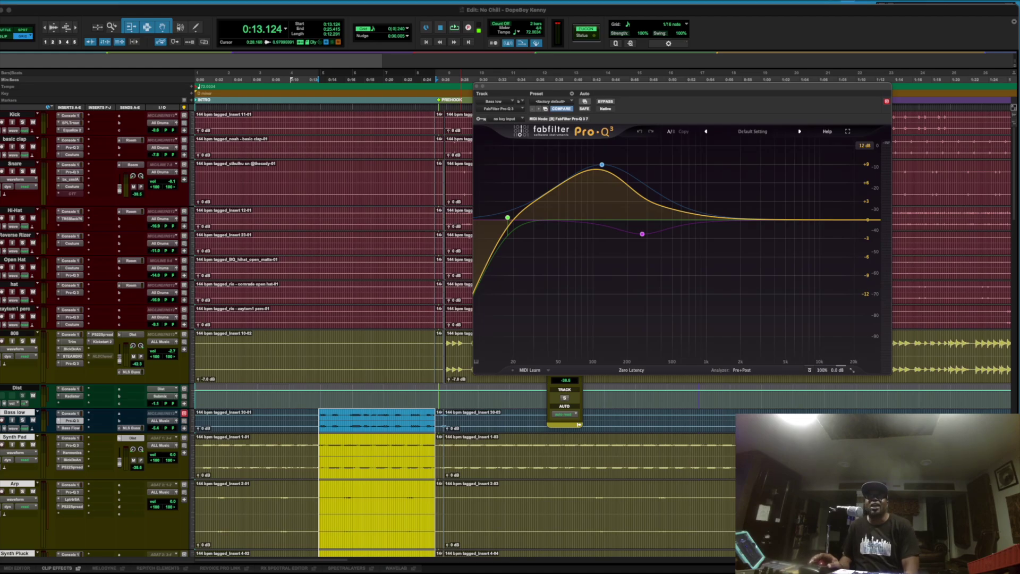
click(70, 427)
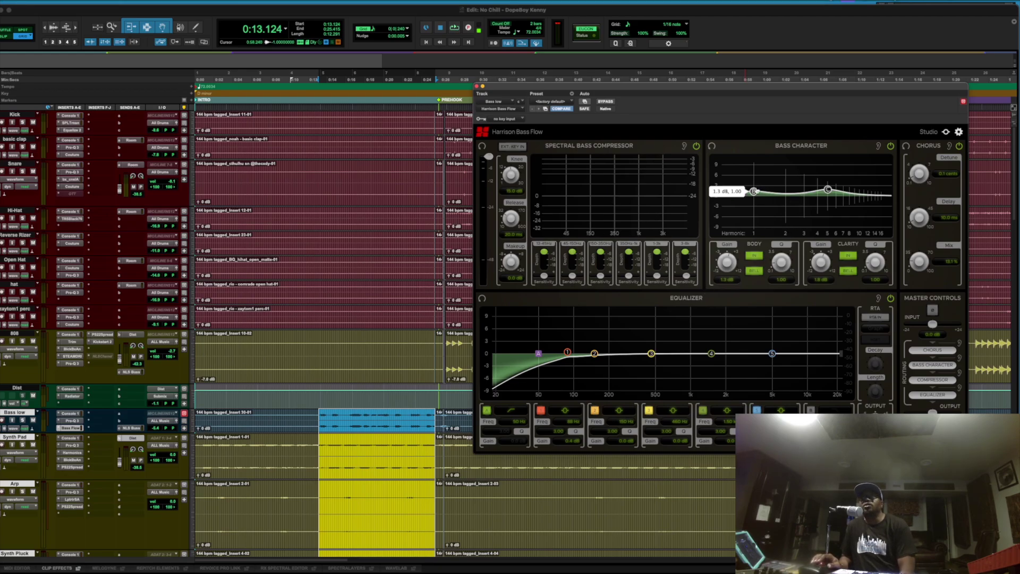
mouse_move(753, 192)
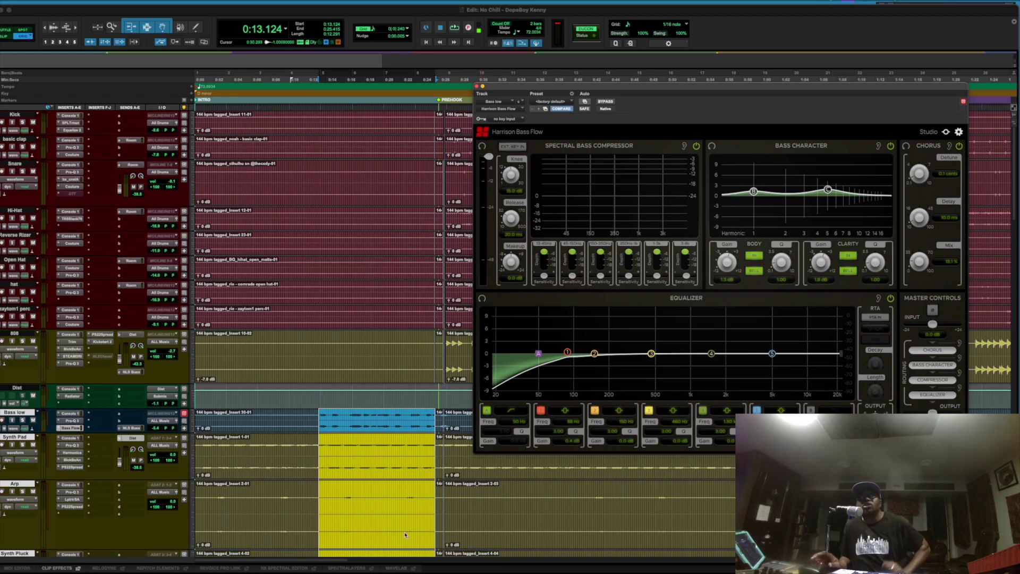
Step: Solo the Bass low track and play the selected passage from 0:13.124 with Harrison Bass Flow enabled
click(24, 420)
key(space)
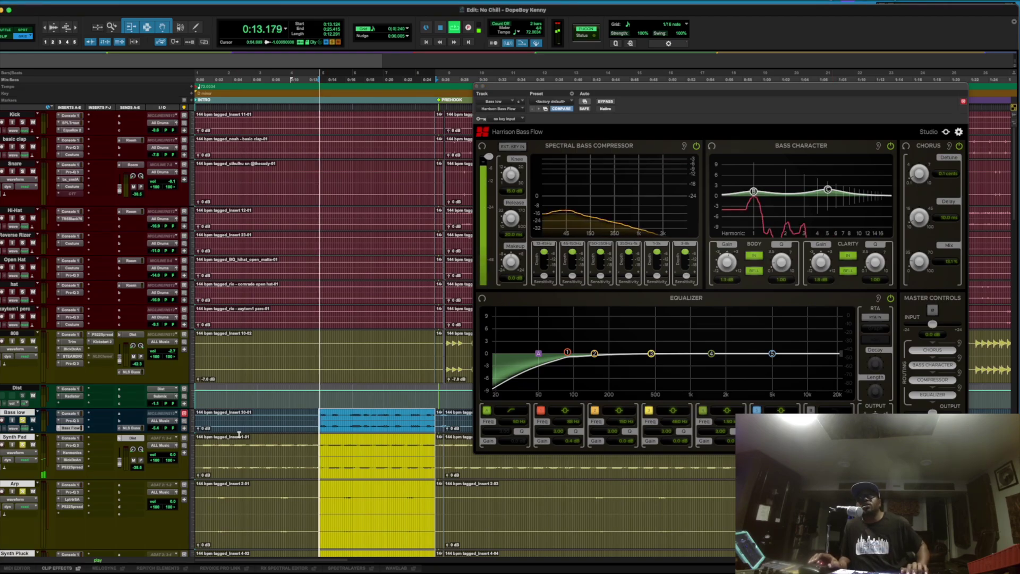
key(space)
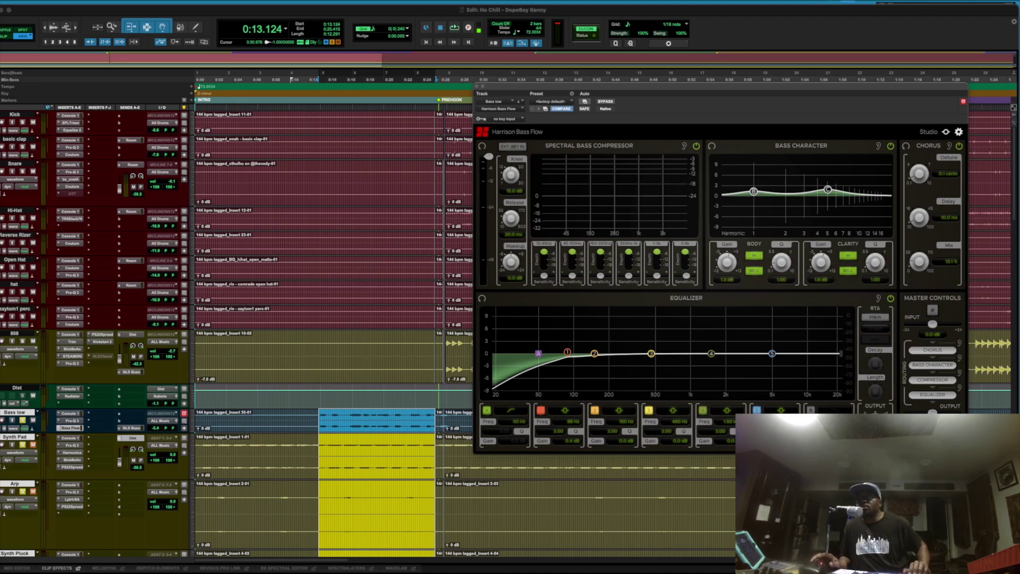
key(space)
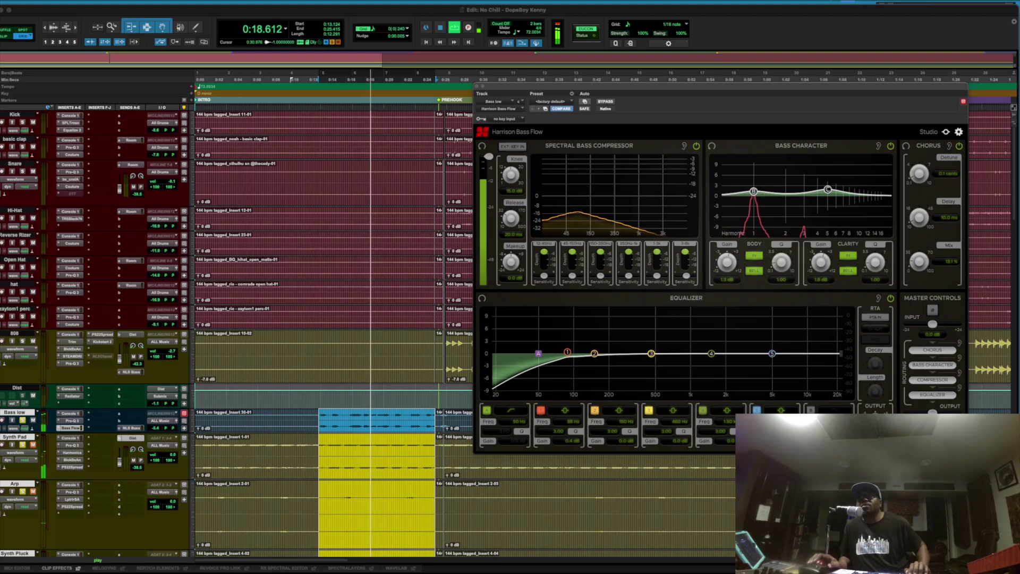
Step: Bypass Harrison Bass Flow on the Bass low track and replay the selected passage to compare the sound
click(605, 102)
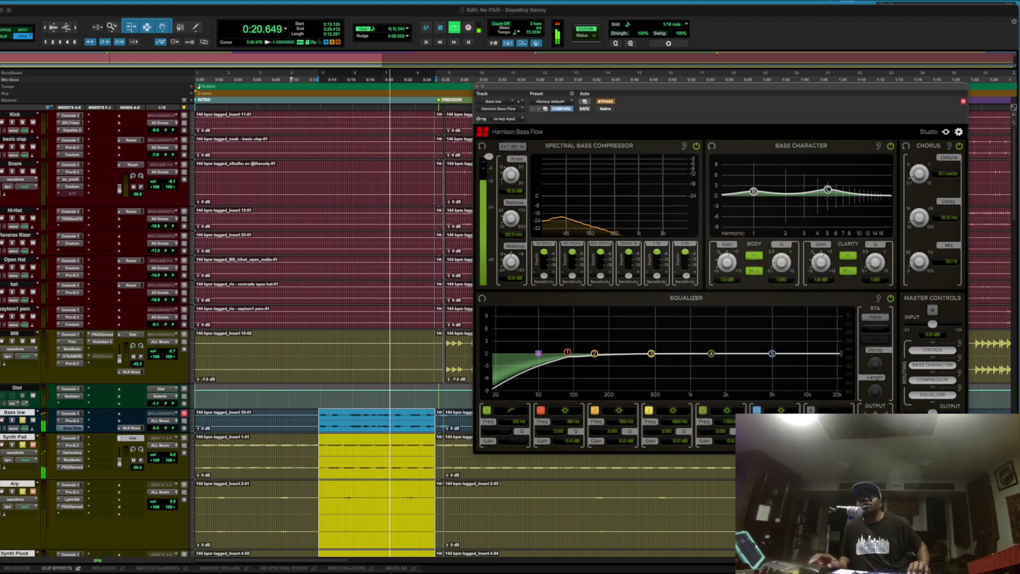
key(space)
key(space)
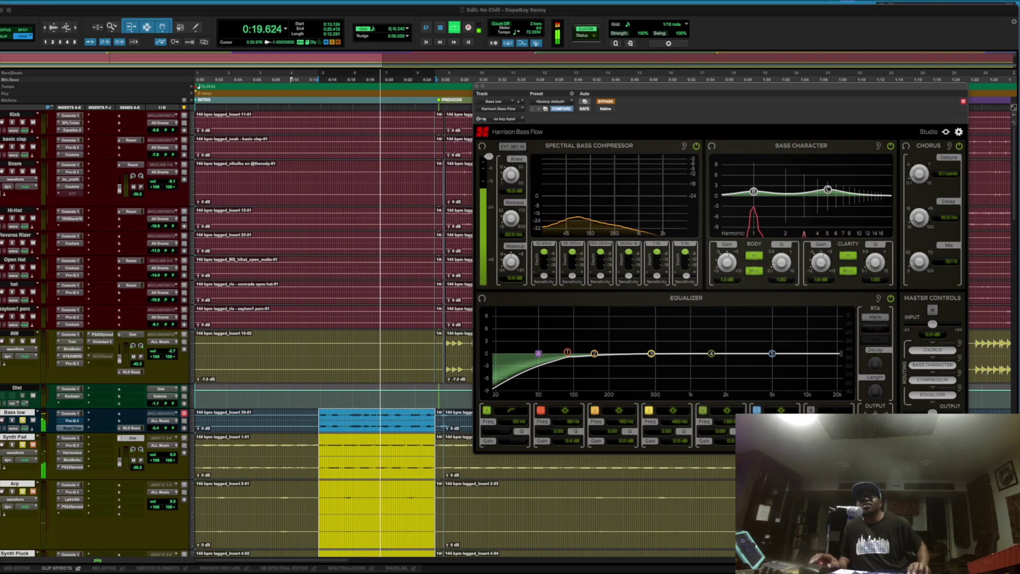
key(space)
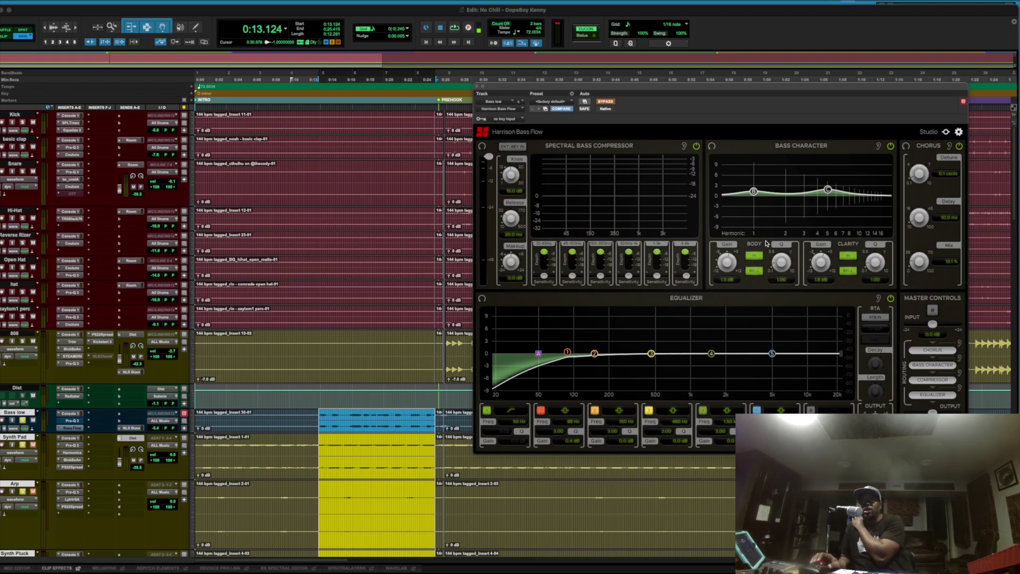
mouse_move(753, 195)
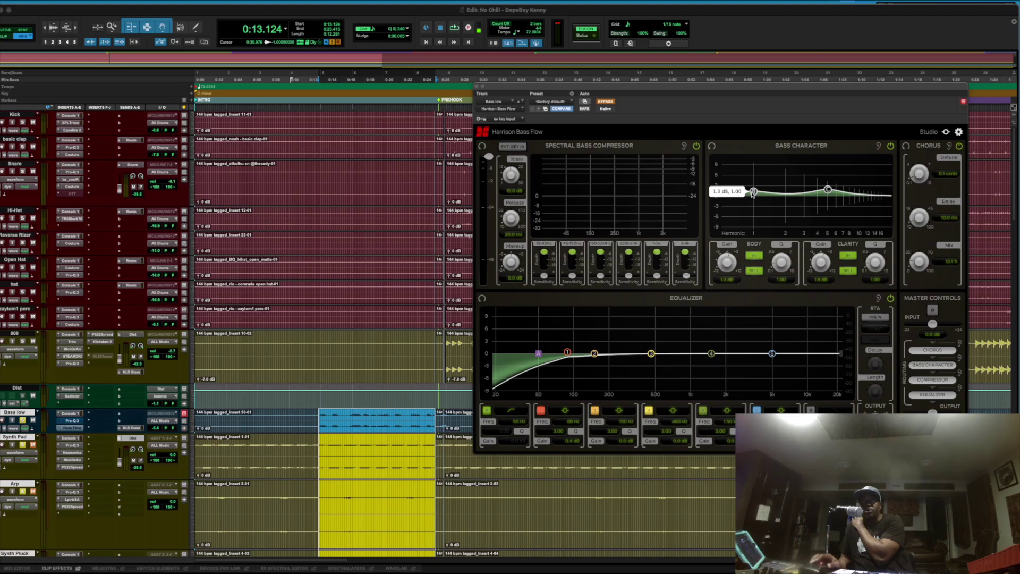